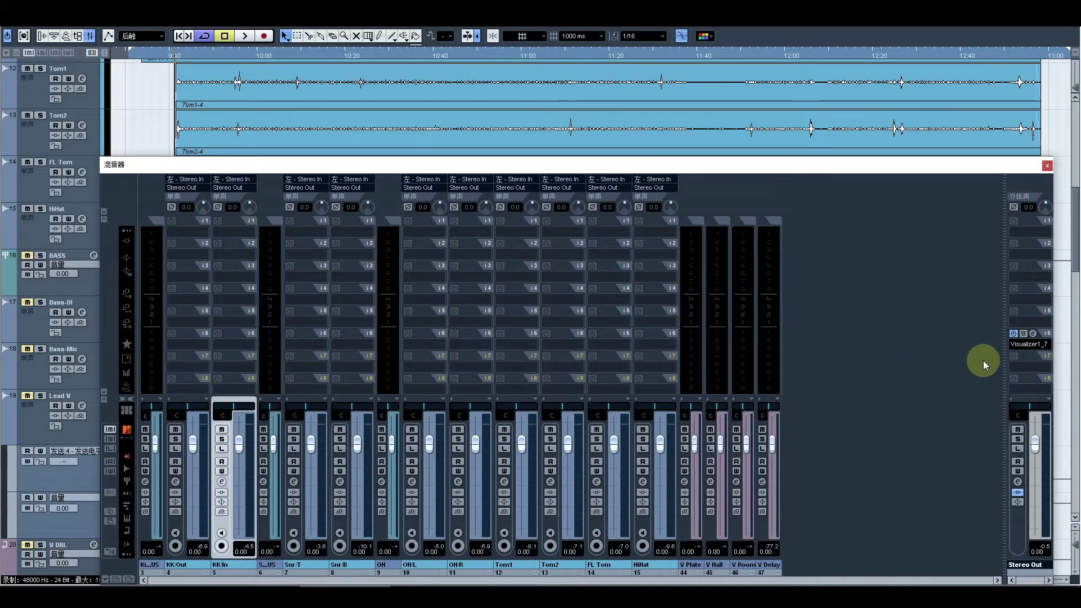
Open the Visualizer on the Stereo Out channel and play the full drum mix to check its spectrum, stereo image and level
{"action": "left_click", "coordinate": [1032, 334]}
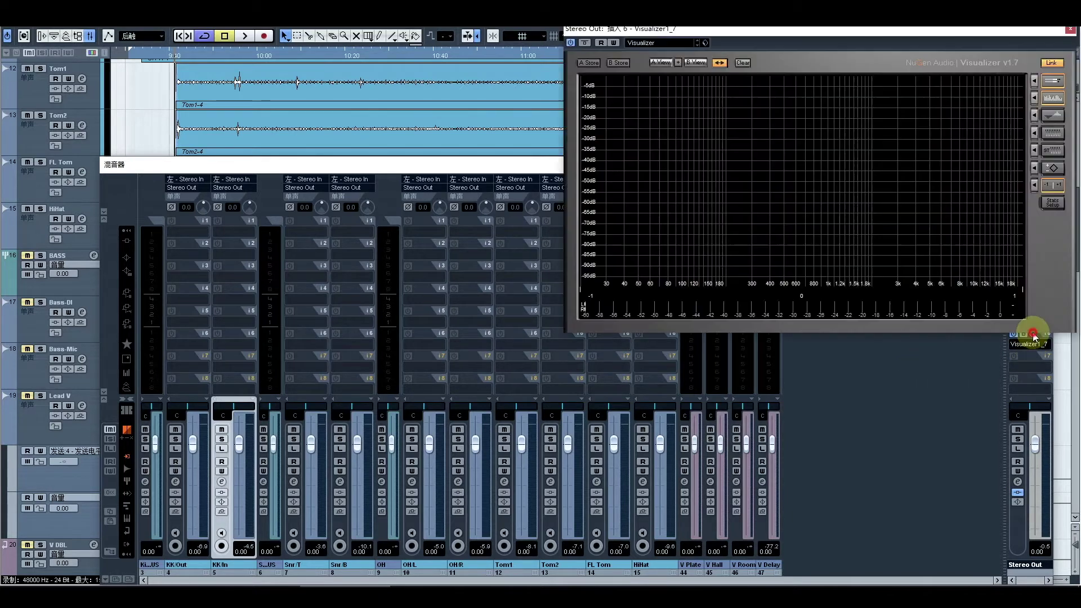
{"action": "left_click", "coordinate": [947, 393]}
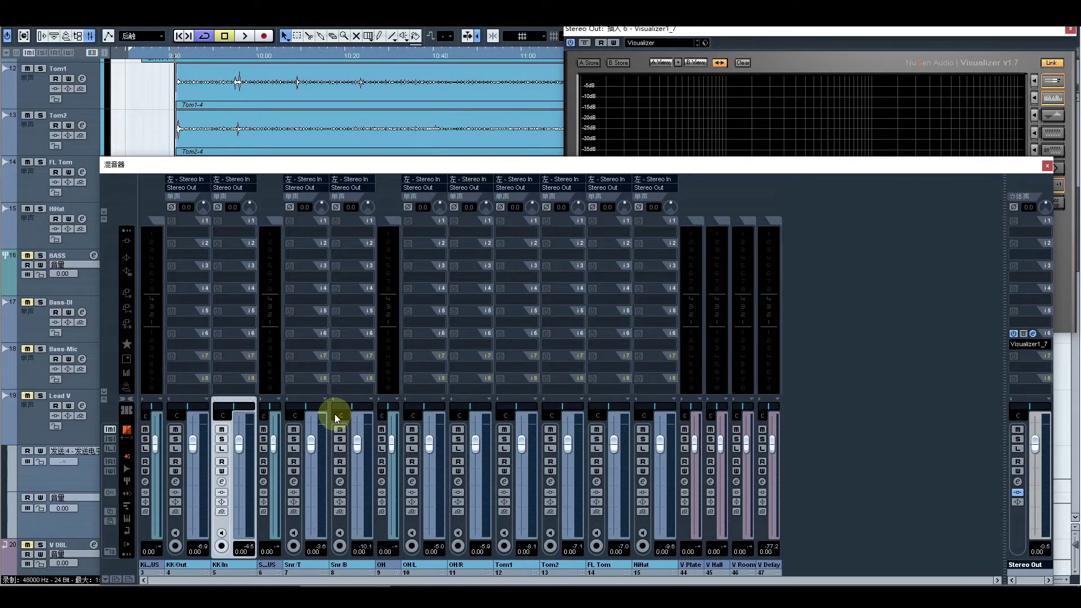
{"action": "left_click", "coordinate": [743, 31]}
{"action": "key", "text": "space"}
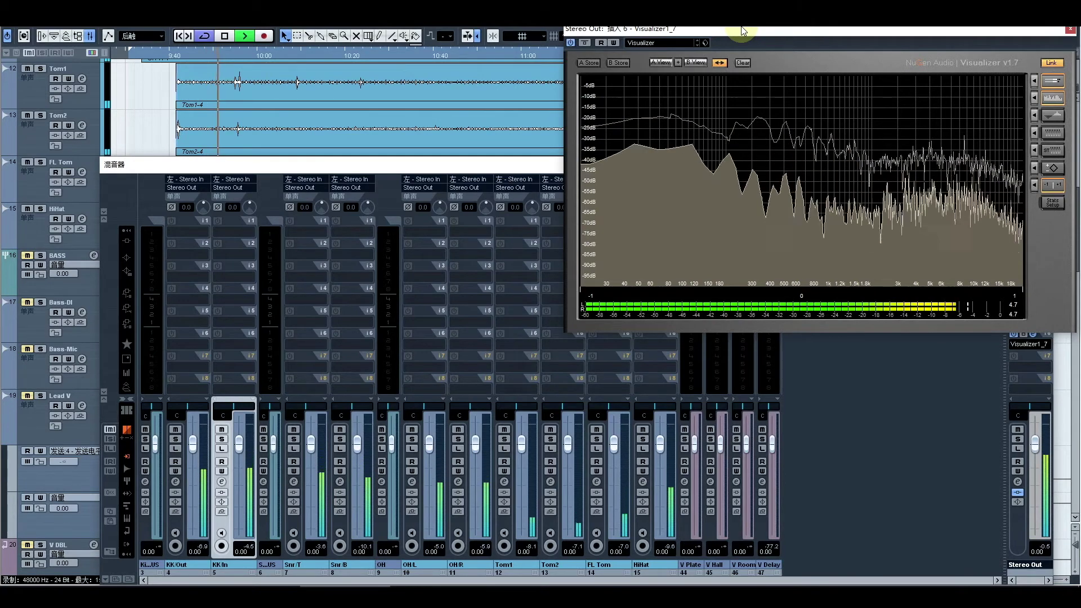
{"action": "left_click", "coordinate": [1052, 170]}
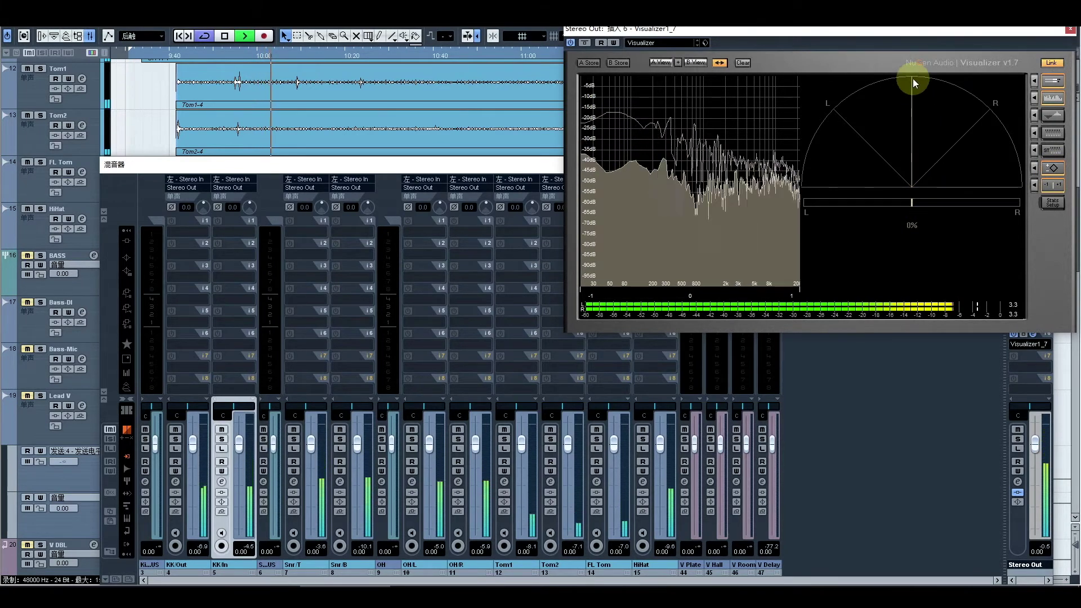
{"action": "left_click", "coordinate": [1056, 167]}
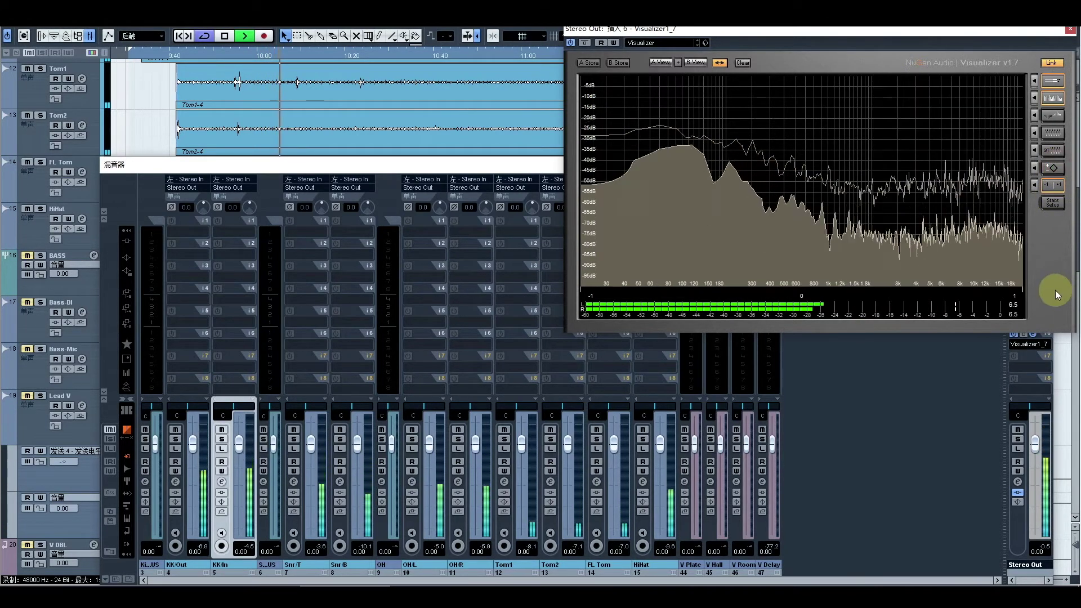
{"action": "key", "text": "space"}
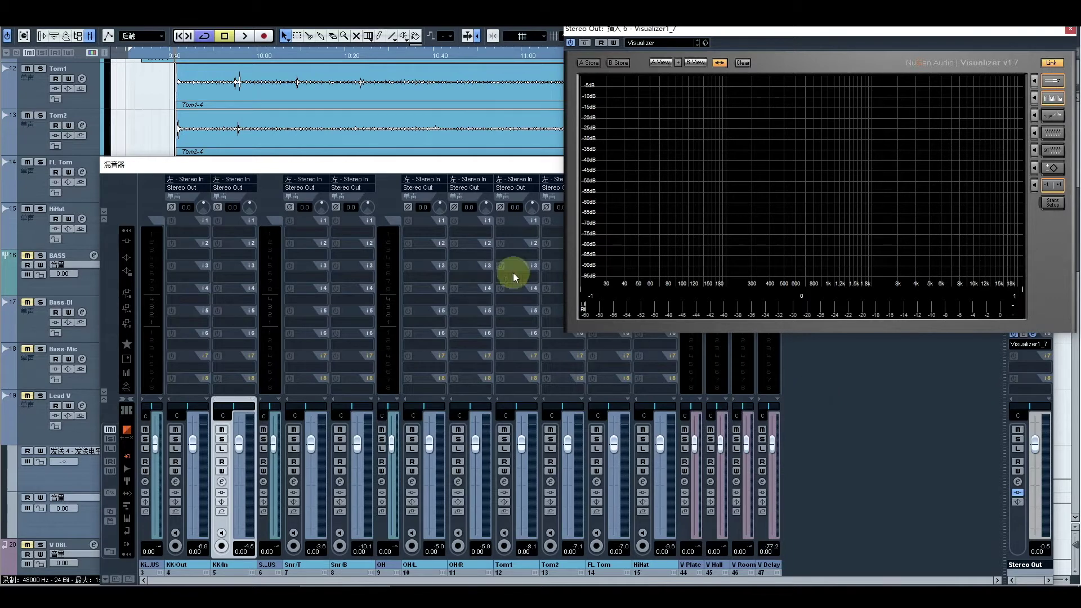
Solo the KK Out channel and play it to check its spectrum and output level in the Visualizer
{"action": "left_click", "coordinate": [461, 167]}
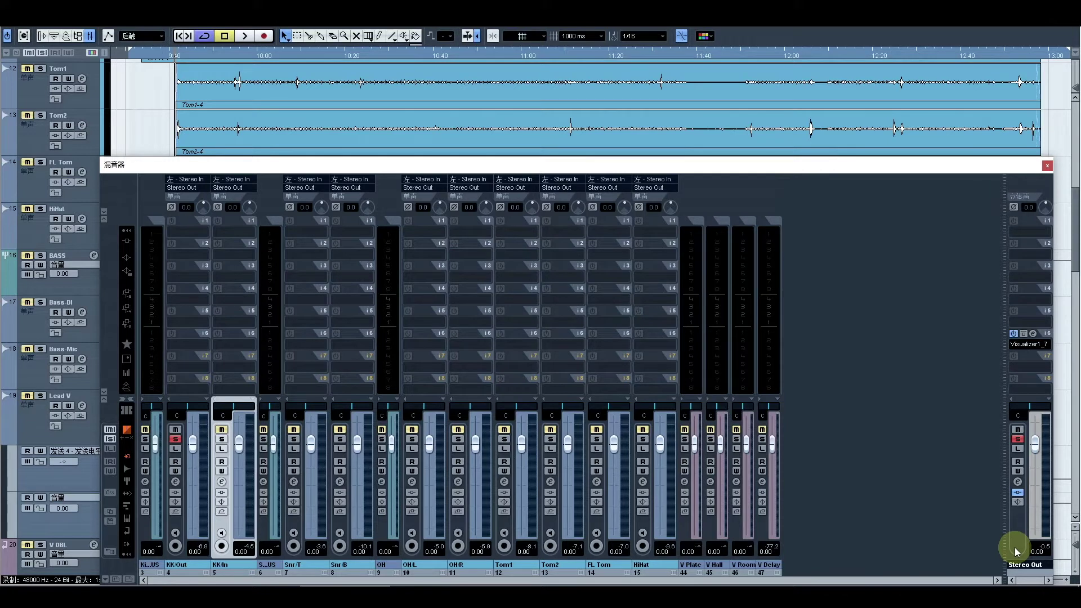
{"action": "left_click", "coordinate": [248, 35]}
{"action": "left_click", "coordinate": [1029, 344]}
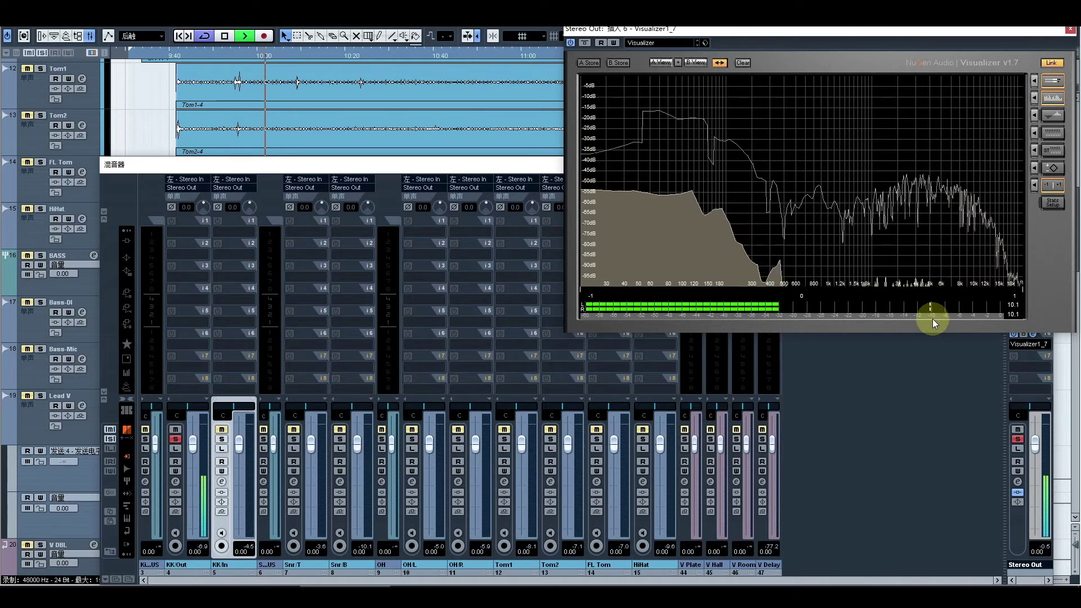
{"action": "key", "text": "space"}
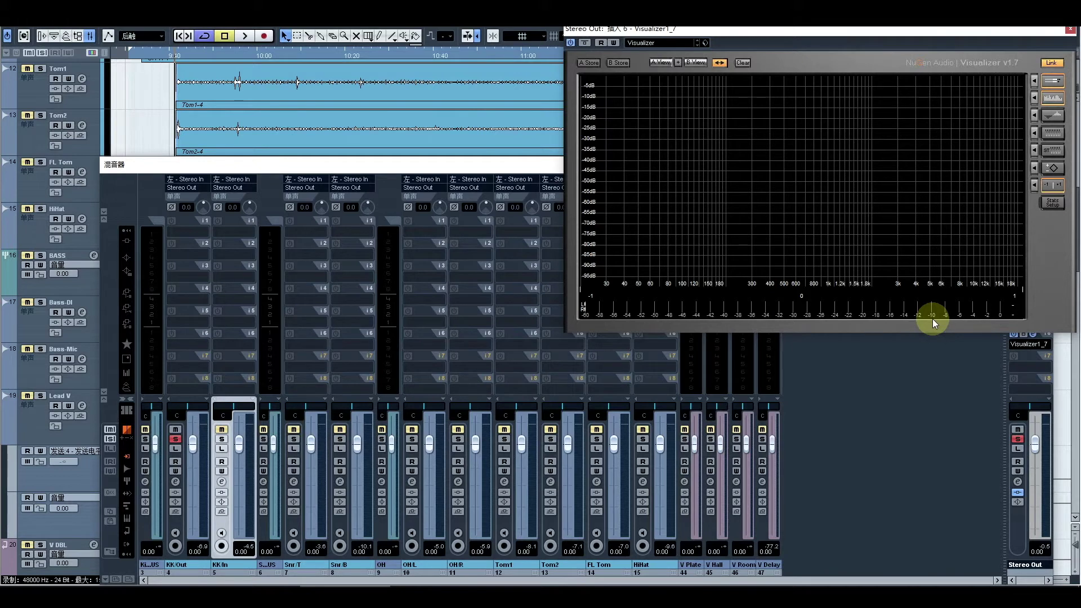
{"action": "left_click", "coordinate": [932, 318]}
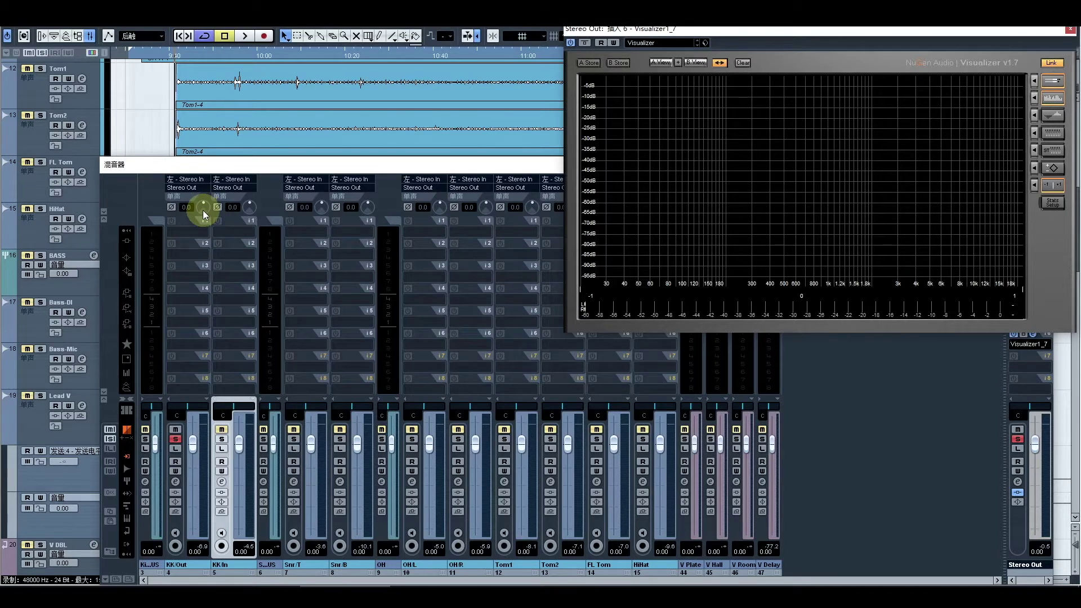
Lower the KK Out channel's input gain to -8.0 dB while checking its level during playback
{"action": "scroll", "coordinate": [204, 209], "scroll_direction": "down", "scroll_amount": 7}
{"action": "key", "text": "space"}
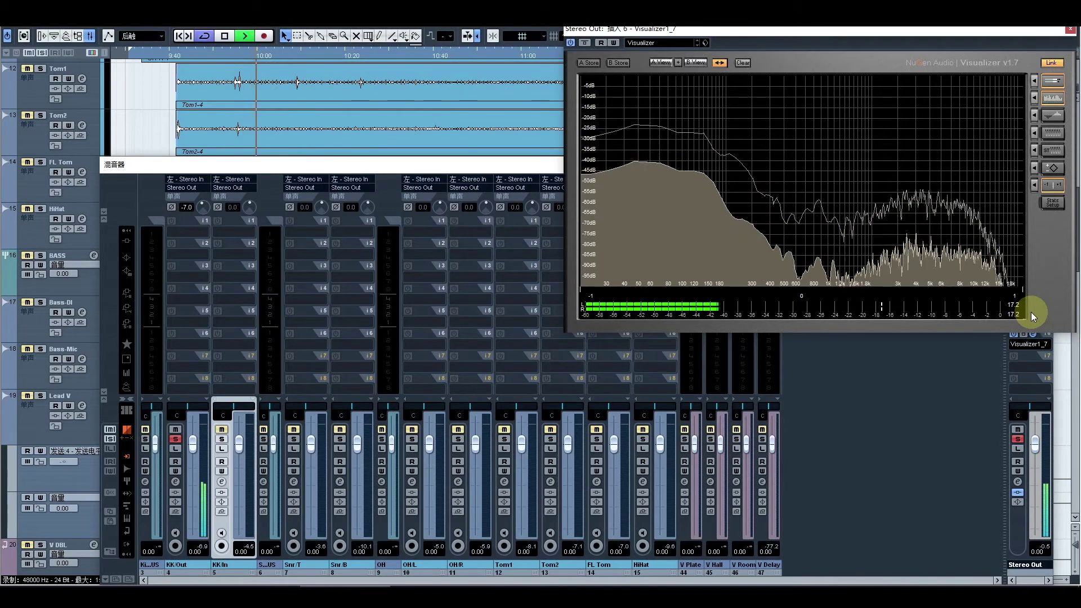
{"action": "left_click_drag", "start_coordinate": [181, 209], "coordinate": [189, 211]}
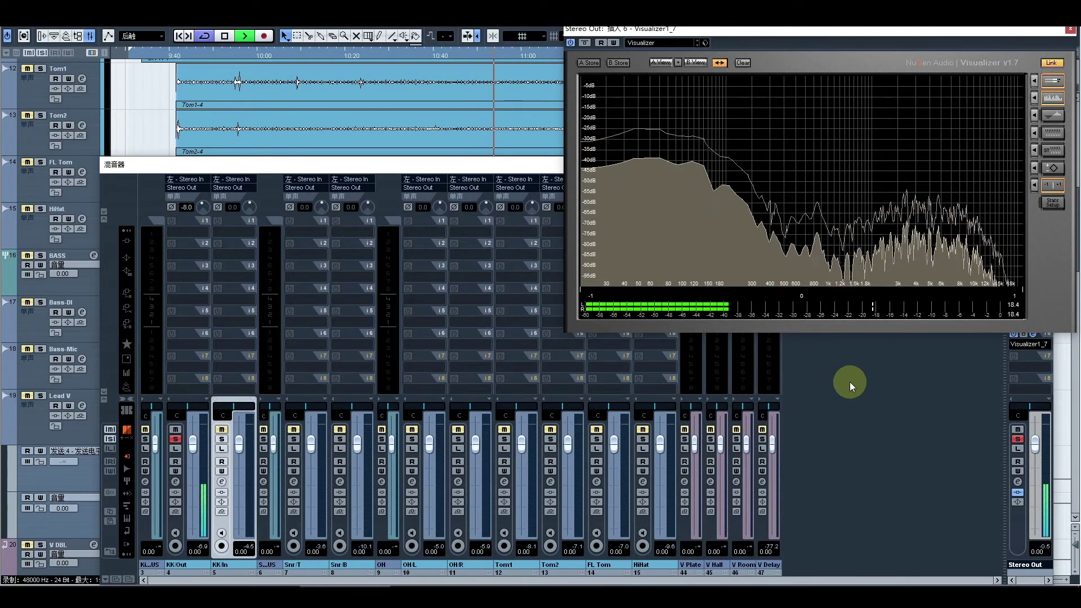
{"action": "key", "text": "space"}
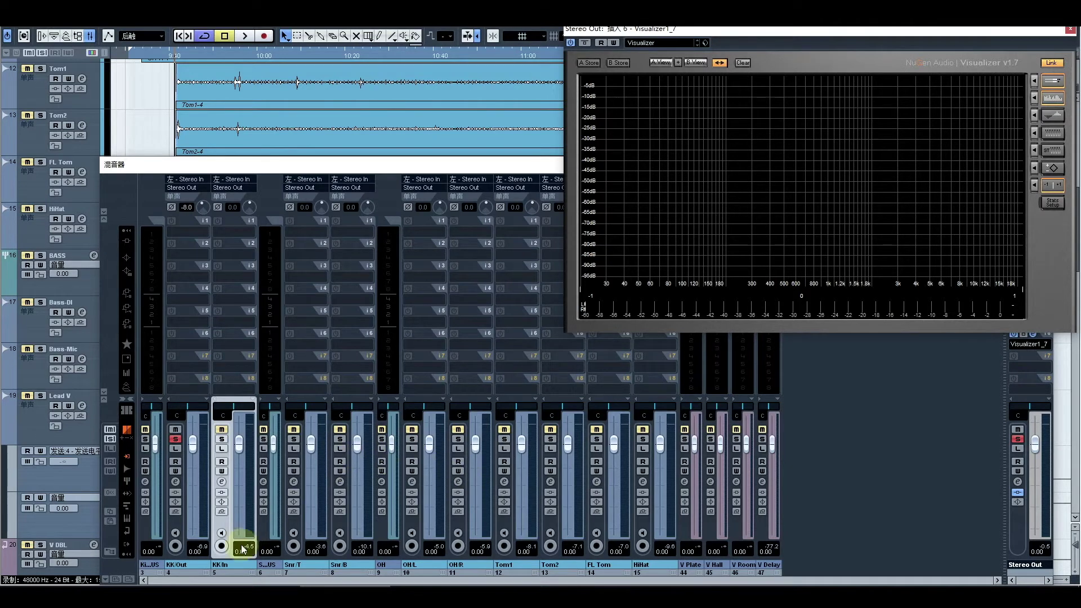
Solo KK In instead of KK Out and set its input gain to -9.0 dB while it plays
{"action": "left_click", "coordinate": [176, 437]}
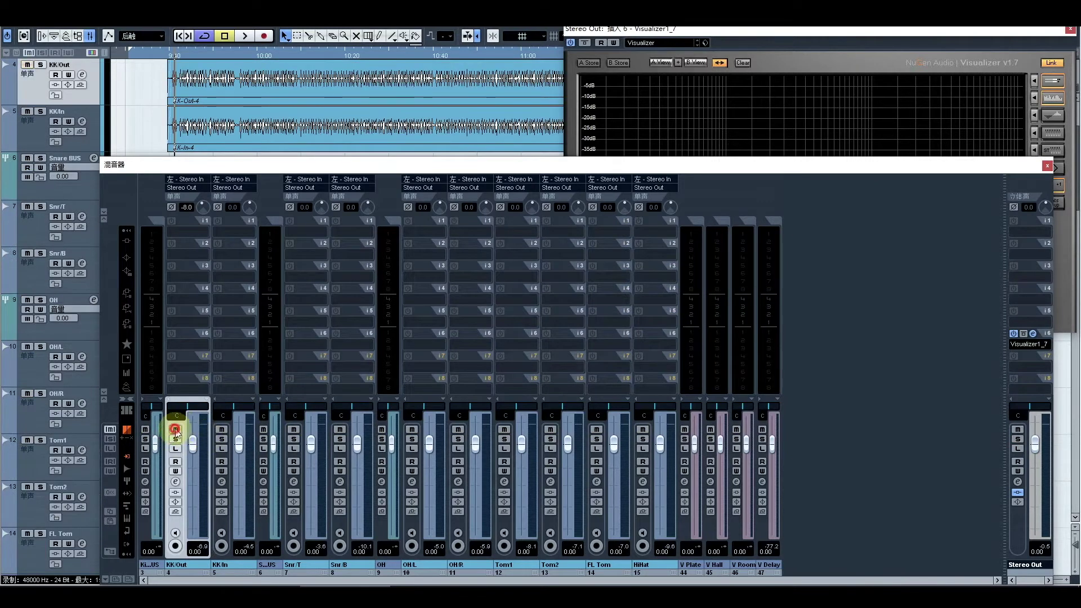
{"action": "left_click", "coordinate": [222, 438]}
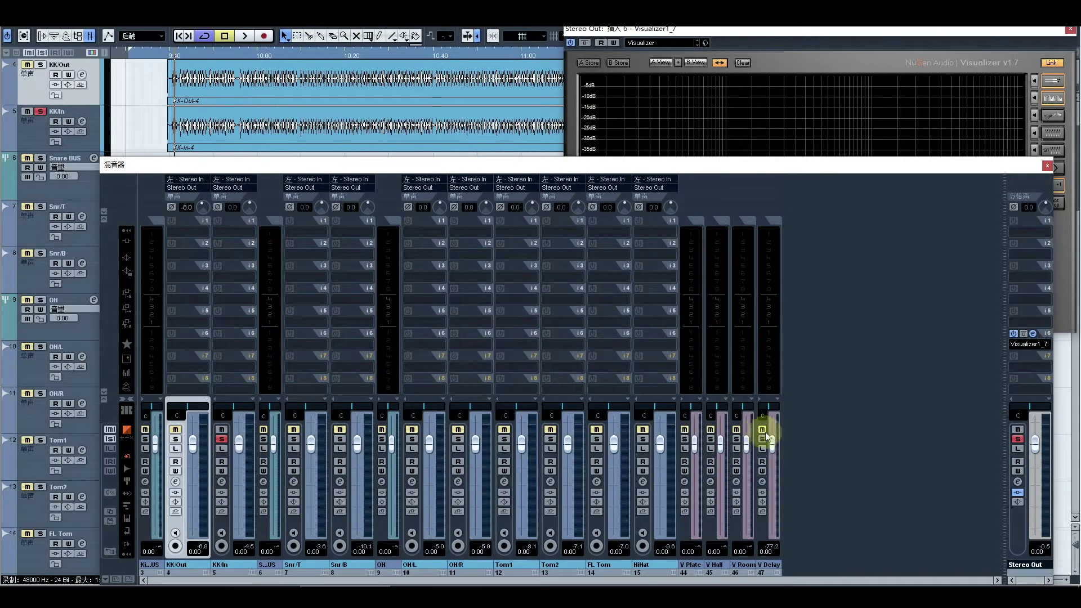
{"action": "left_click", "coordinate": [791, 46]}
{"action": "key", "text": "space"}
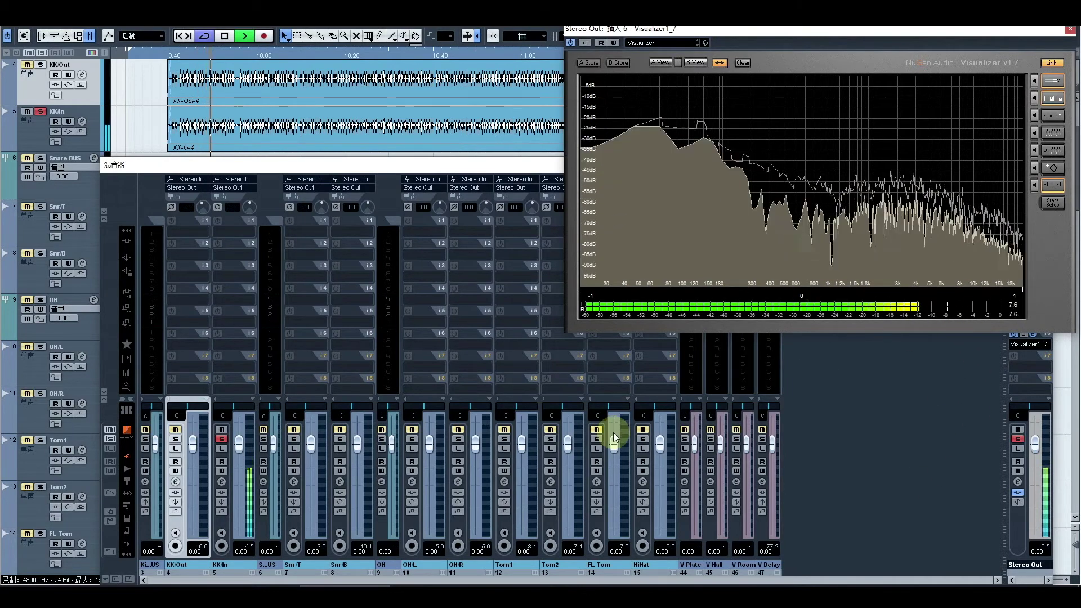
{"action": "left_click_drag", "start_coordinate": [252, 205], "coordinate": [248, 204]}
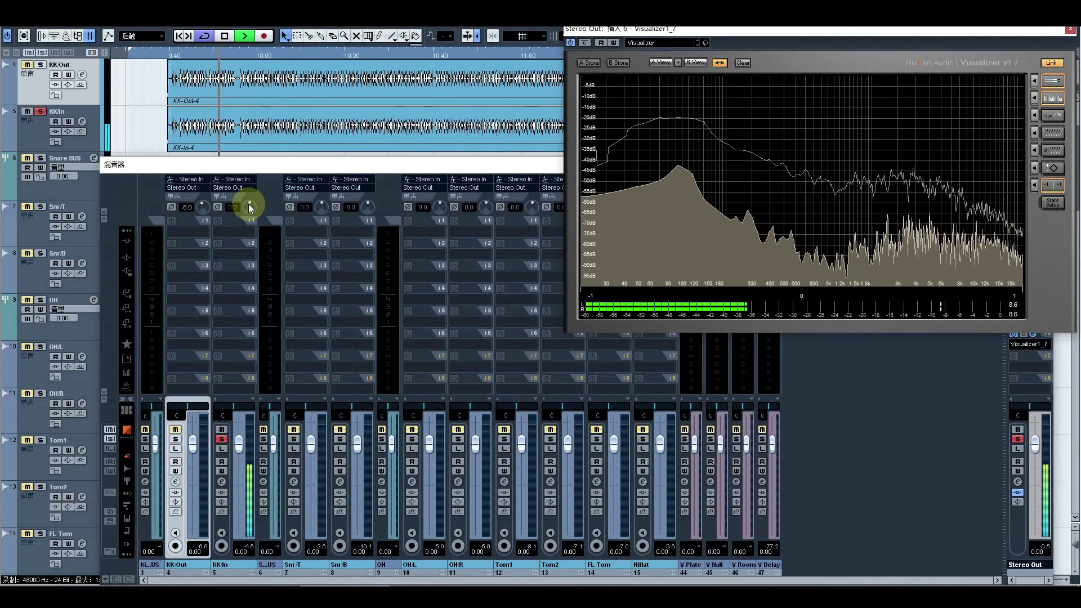
{"action": "scroll", "coordinate": [248, 204], "scroll_direction": "down", "scroll_amount": 2}
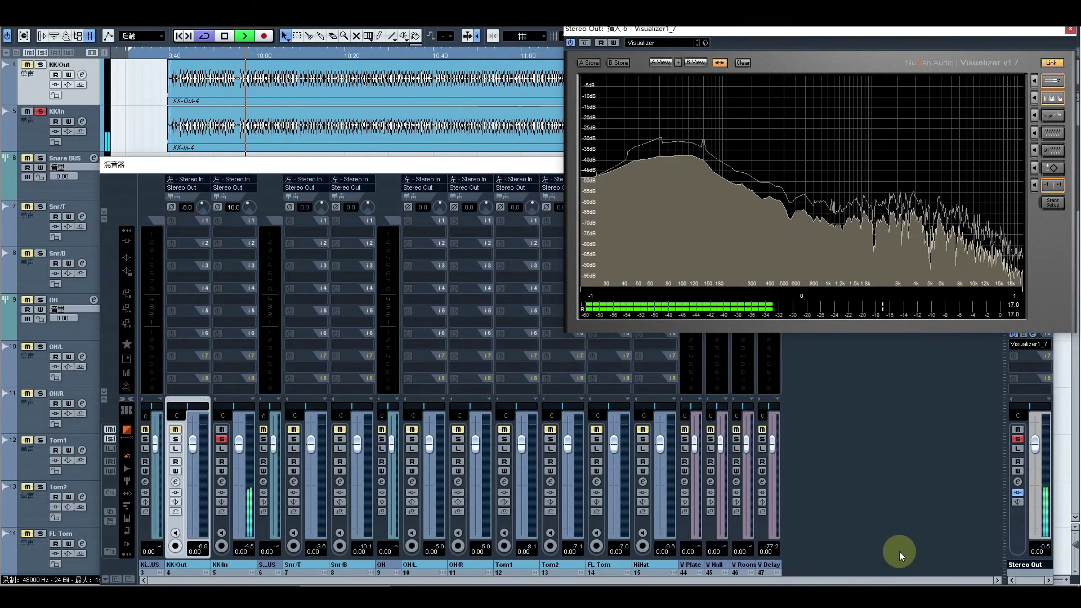
{"action": "left_click", "coordinate": [1011, 320]}
{"action": "scroll", "coordinate": [231, 211], "scroll_direction": "up", "scroll_amount": 1}
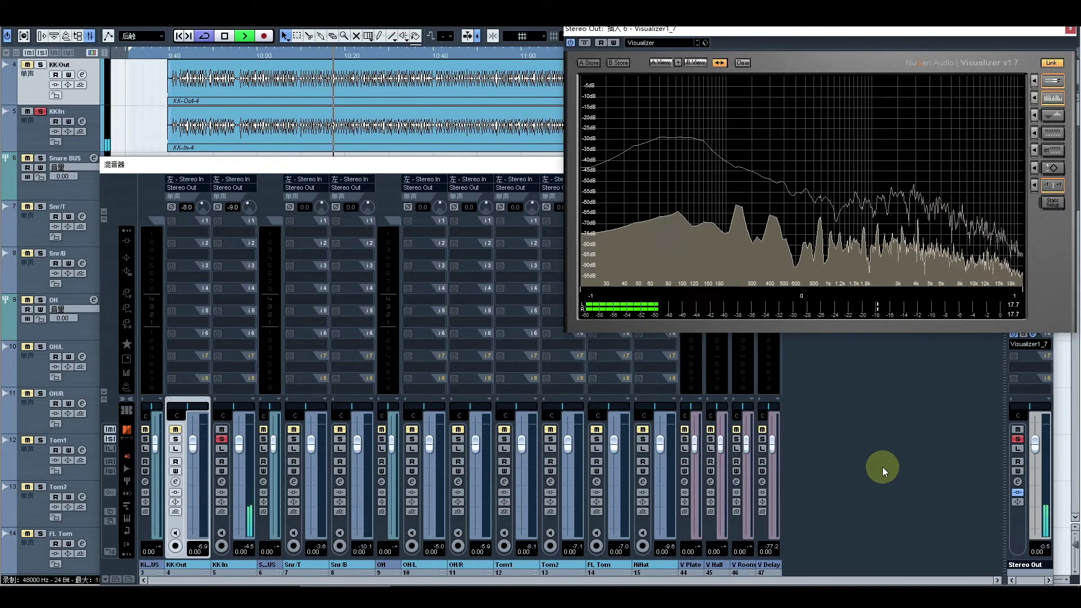
{"action": "key", "text": "space"}
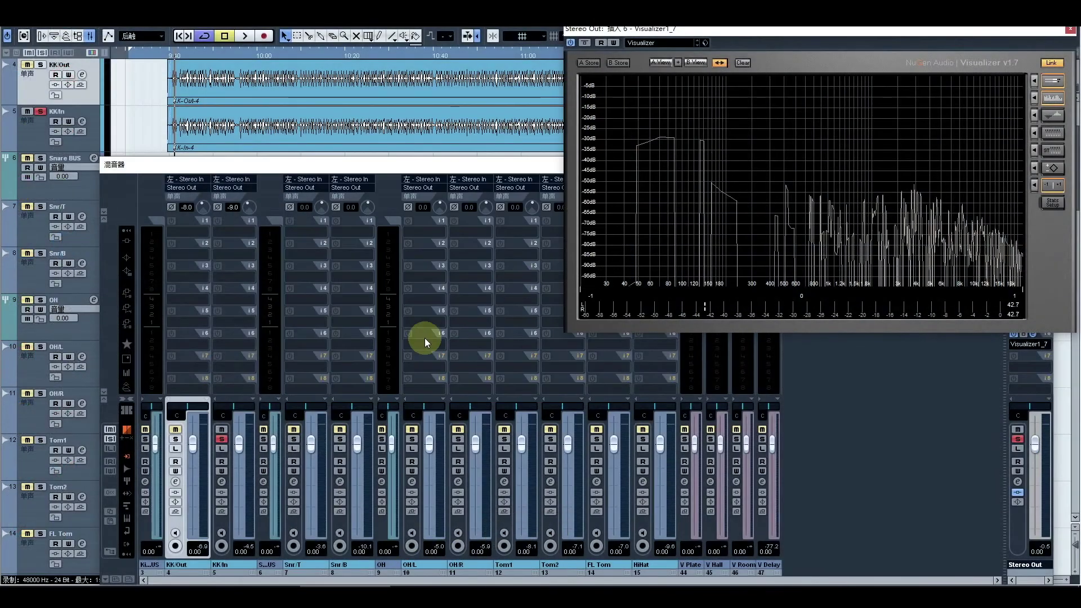
Solo KK Out together with KK In and play both kick channels to check their combined spectrum and level
{"action": "left_click", "coordinate": [176, 440]}
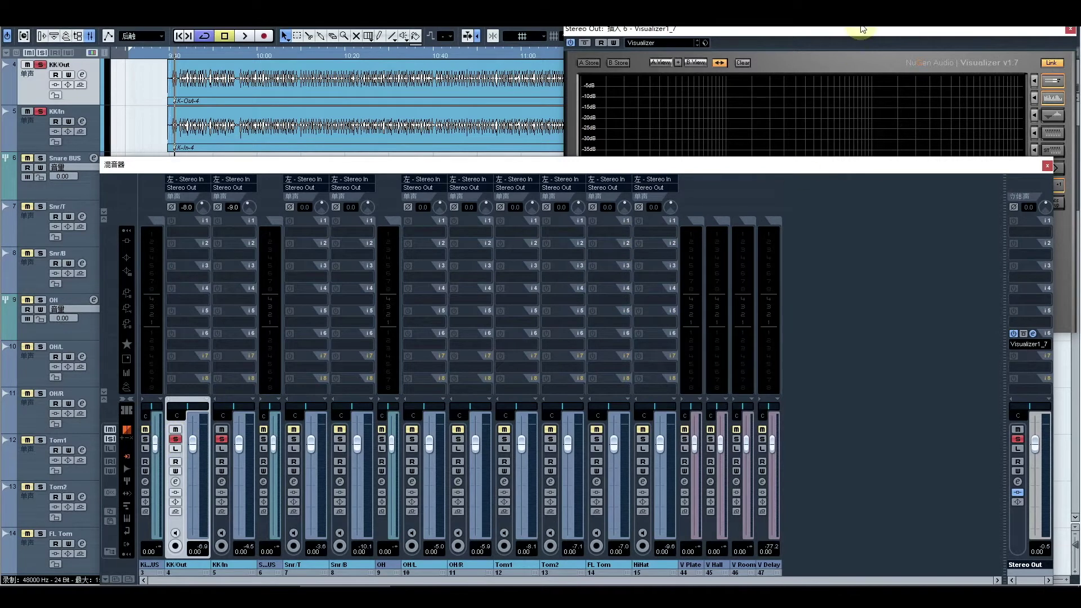
{"action": "left_click", "coordinate": [829, 45]}
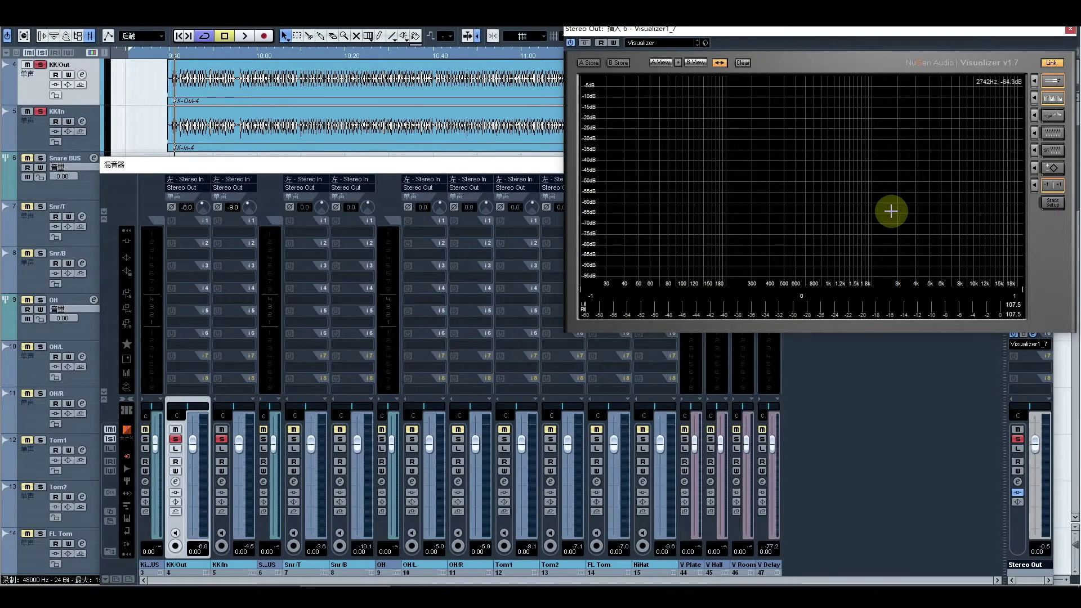
{"action": "key", "text": "space"}
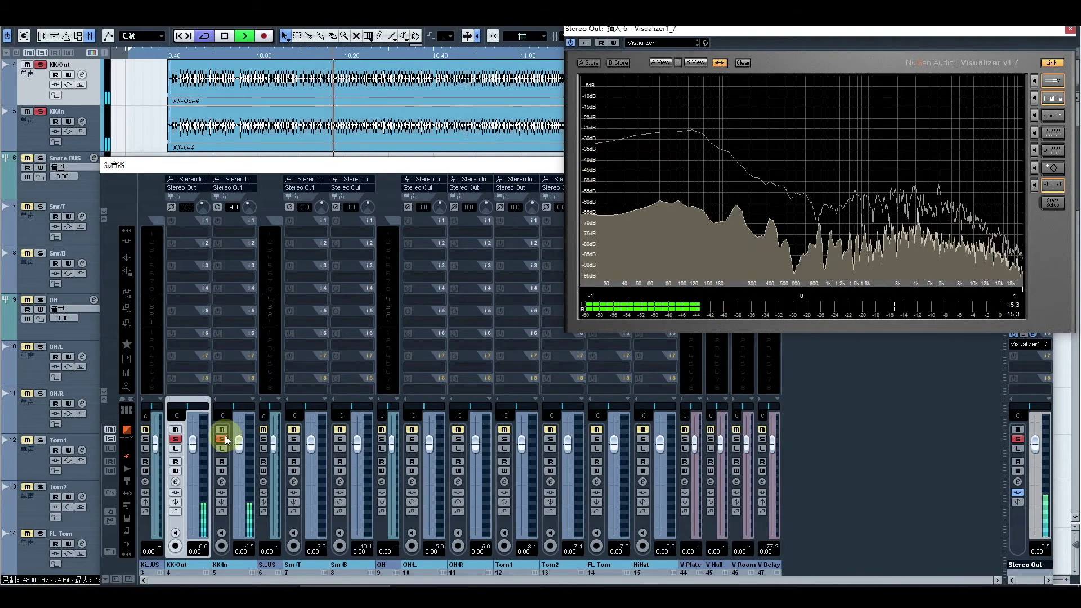
{"action": "key", "text": "space"}
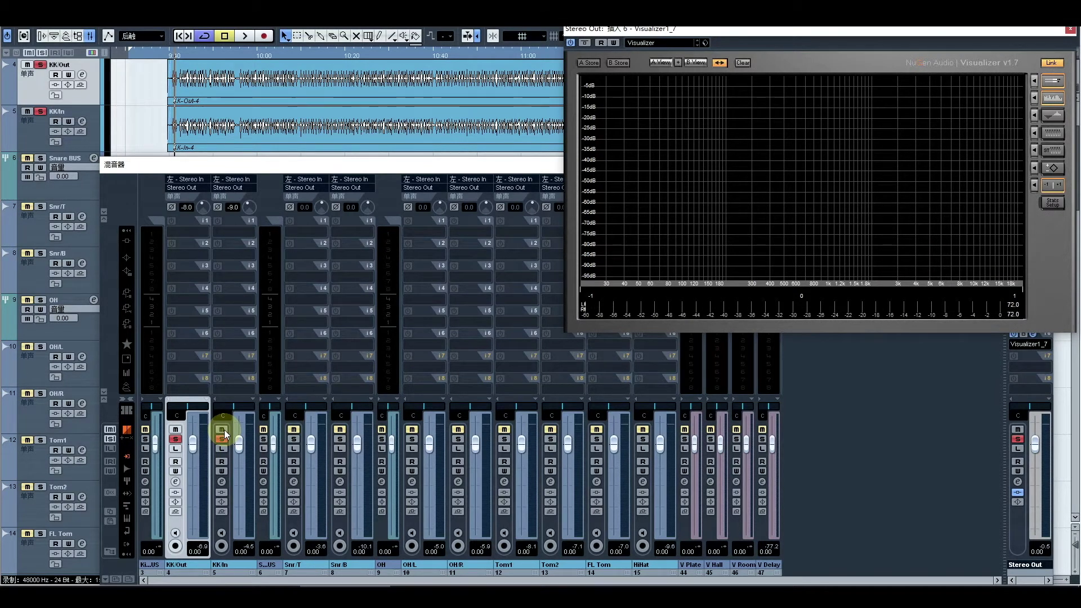
Compare KK Out alone with both kick channels together during playback, ending with both solos cleared
{"action": "left_click", "coordinate": [223, 430]}
{"action": "key", "text": "space"}
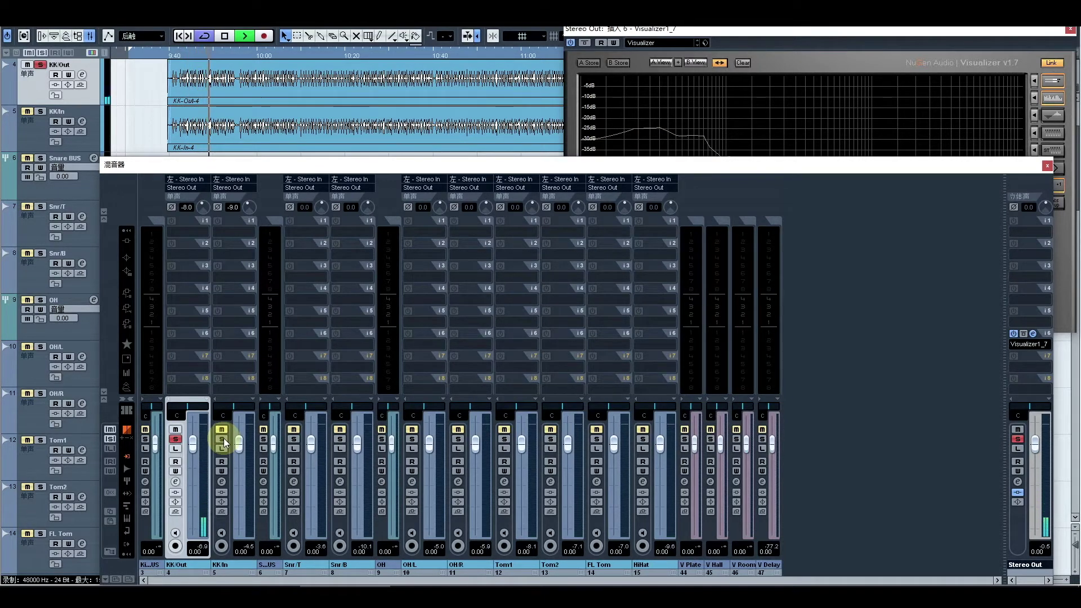
{"action": "left_click", "coordinate": [223, 440]}
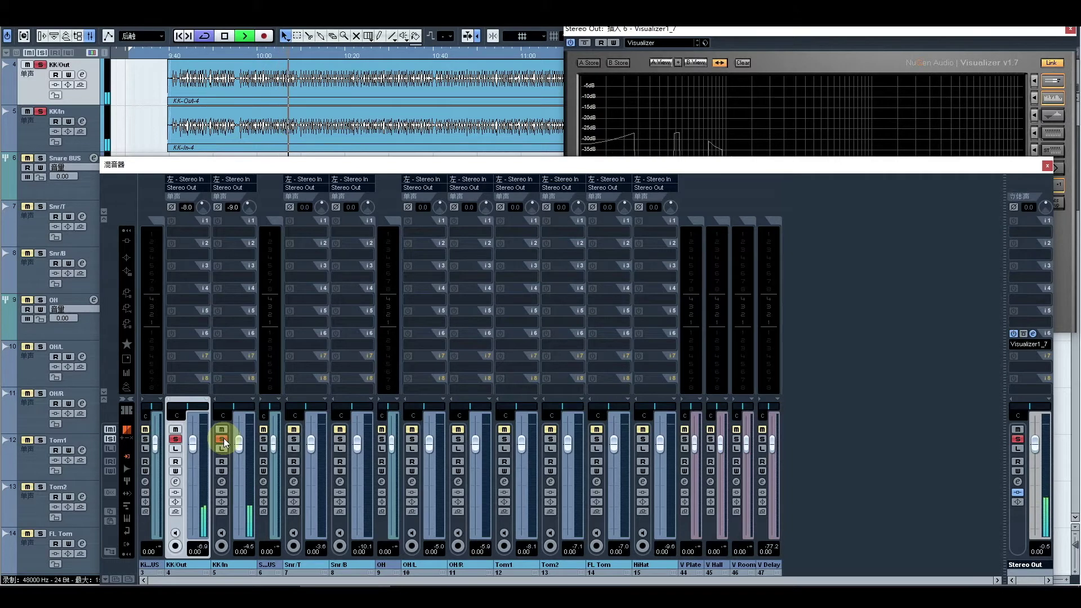
{"action": "key", "text": "space"}
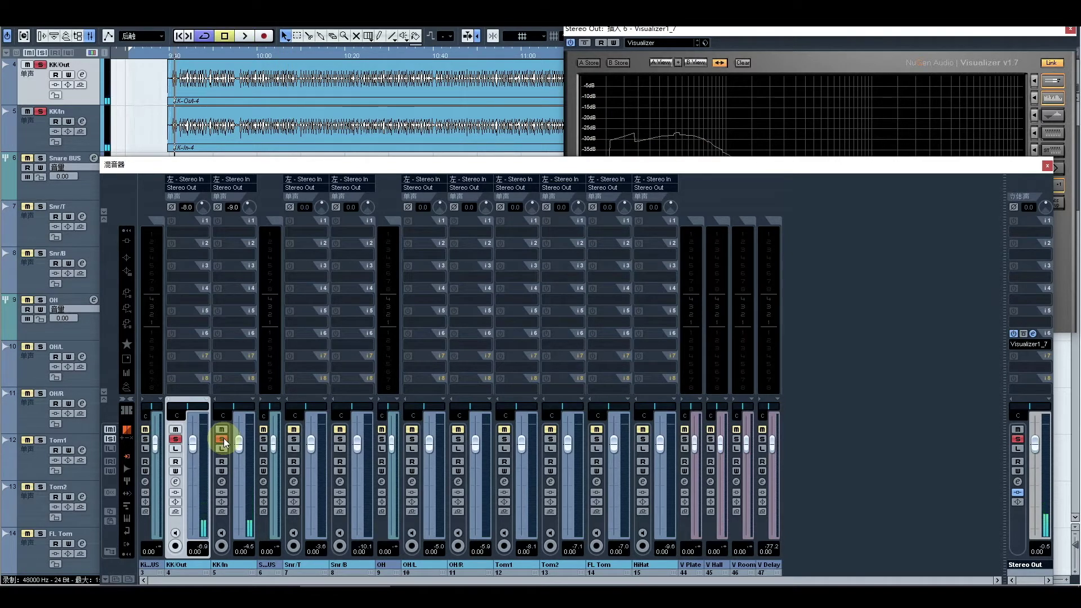
{"action": "left_click", "coordinate": [223, 439]}
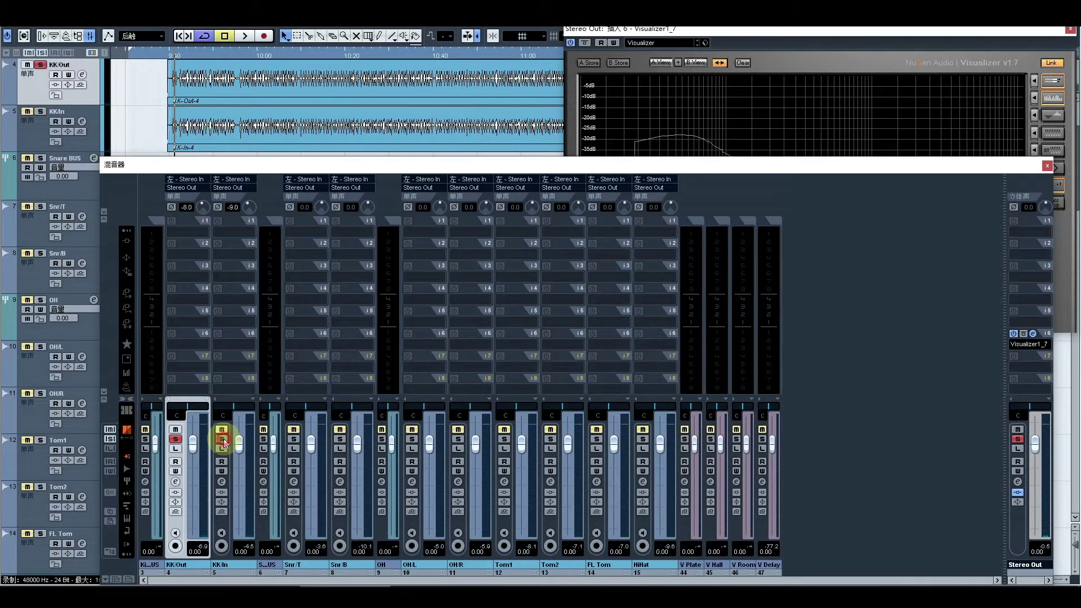
{"action": "left_click", "coordinate": [176, 440]}
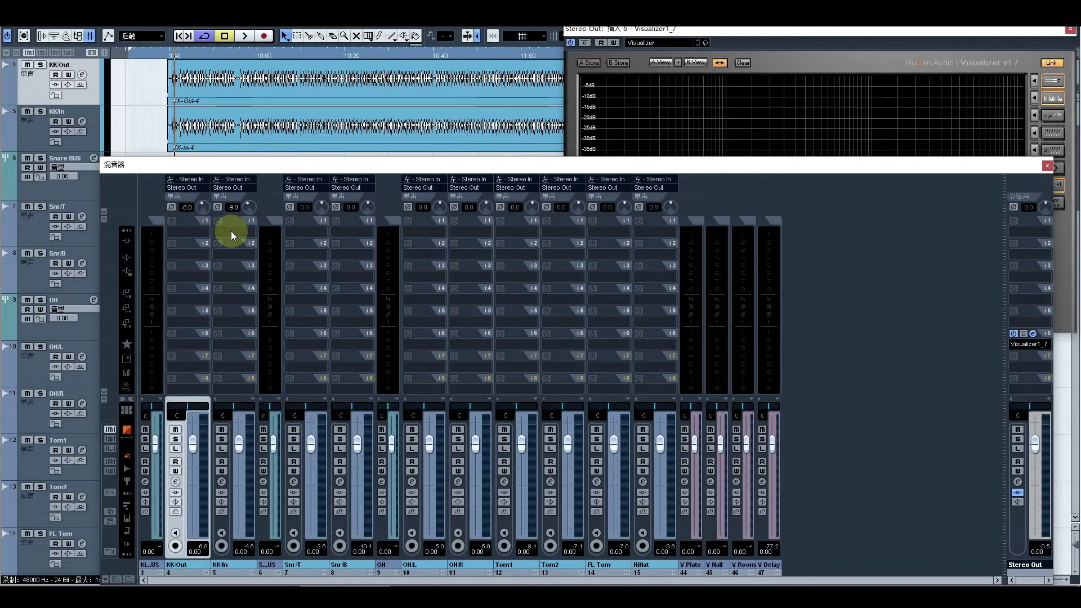
Insert InPhase Live Mono in the first insert slot of KK In and activate its side-chain input
{"action": "left_click", "coordinate": [231, 232]}
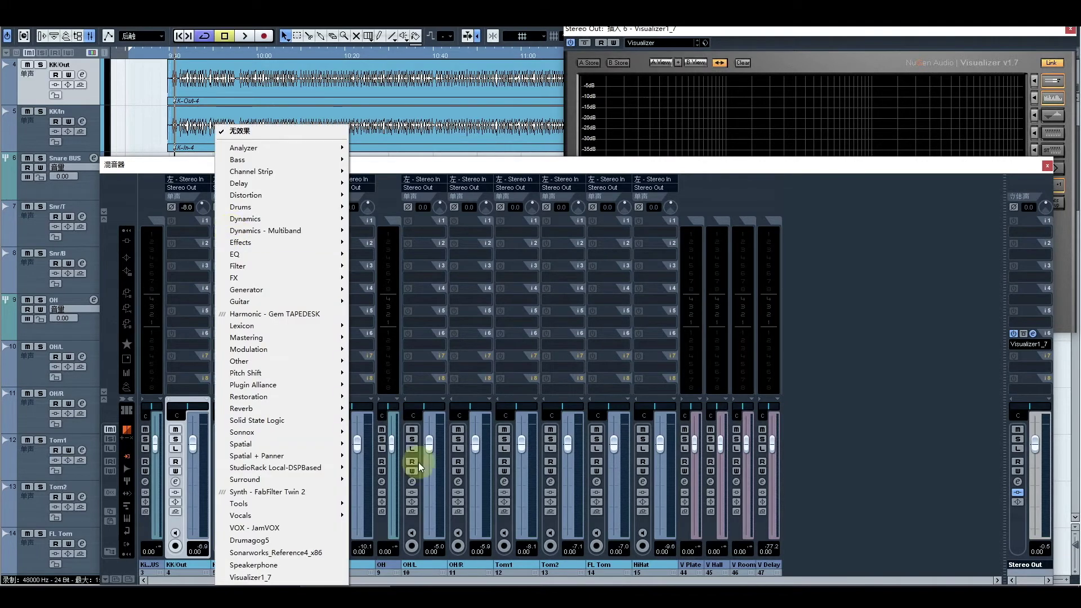
{"action": "mouse_move", "coordinate": [322, 506]}
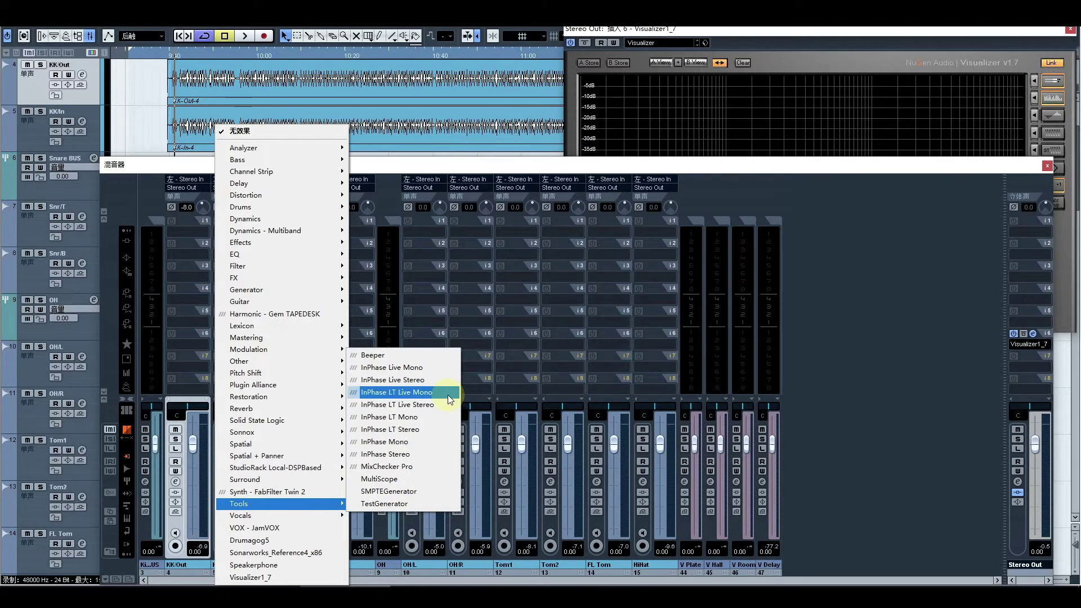
{"action": "left_click", "coordinate": [428, 367]}
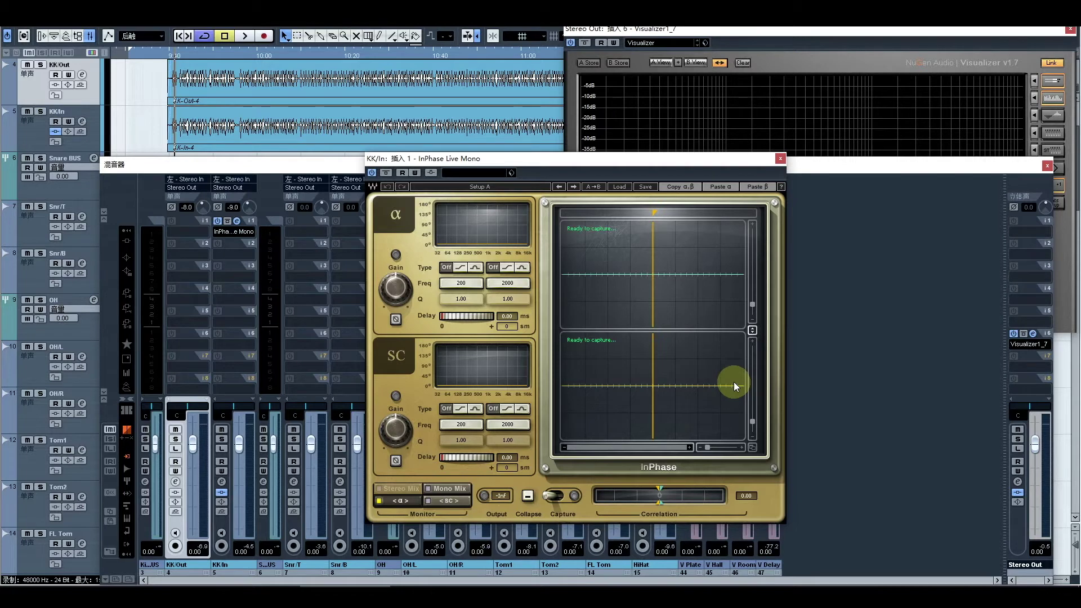
{"action": "left_click_drag", "start_coordinate": [541, 161], "coordinate": [525, 60]}
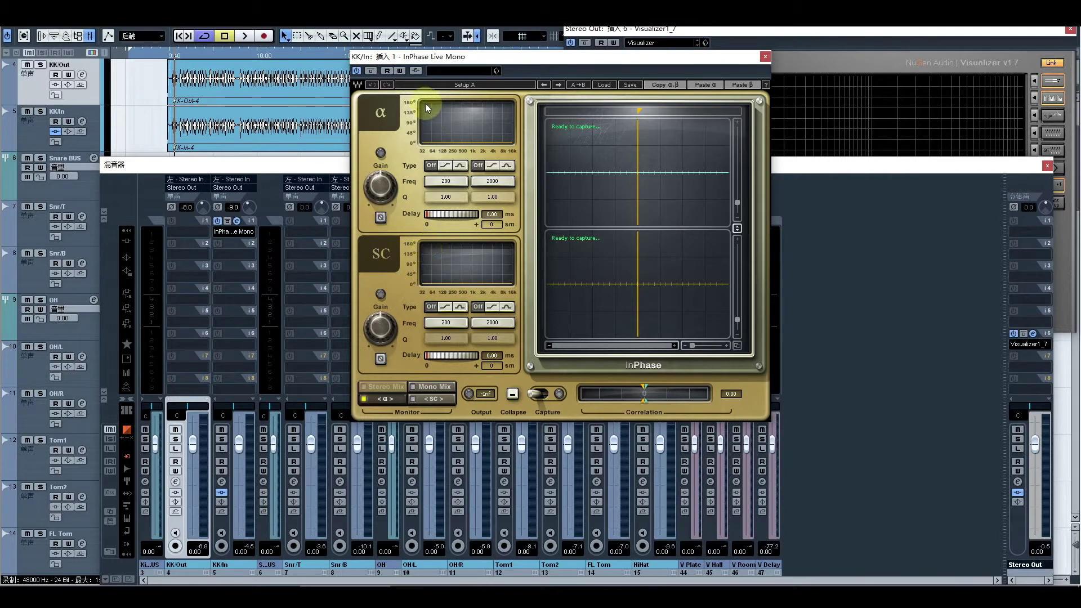
{"action": "left_click", "coordinate": [416, 71]}
Route KK Out's fourth send to the InPhase side-chain on KK In, enabled and pre-fader at 0.00 dB
{"action": "left_click", "coordinate": [129, 312]}
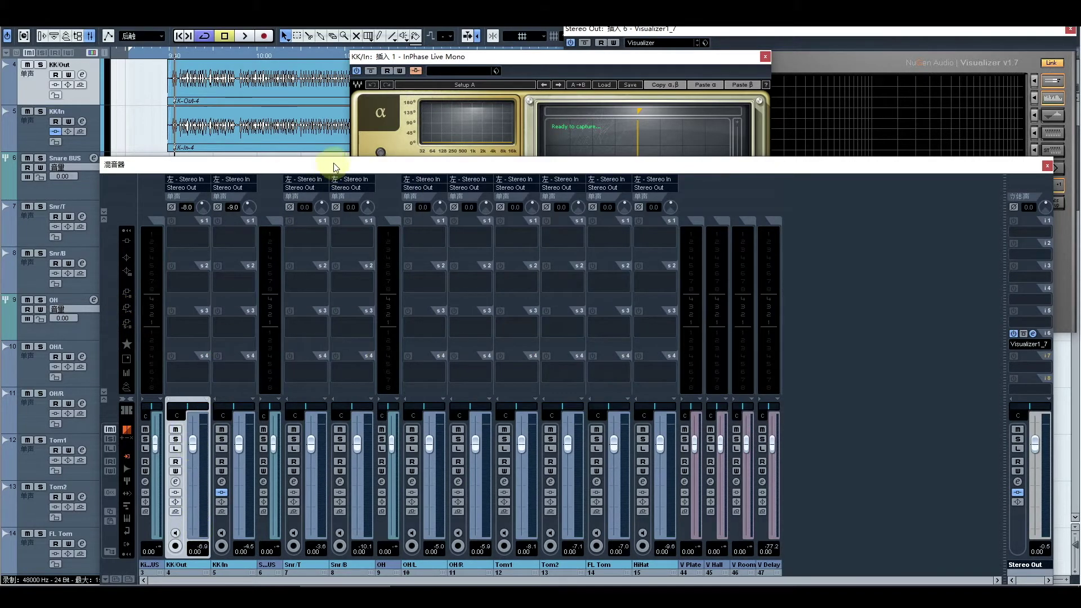
{"action": "left_click", "coordinate": [186, 366]}
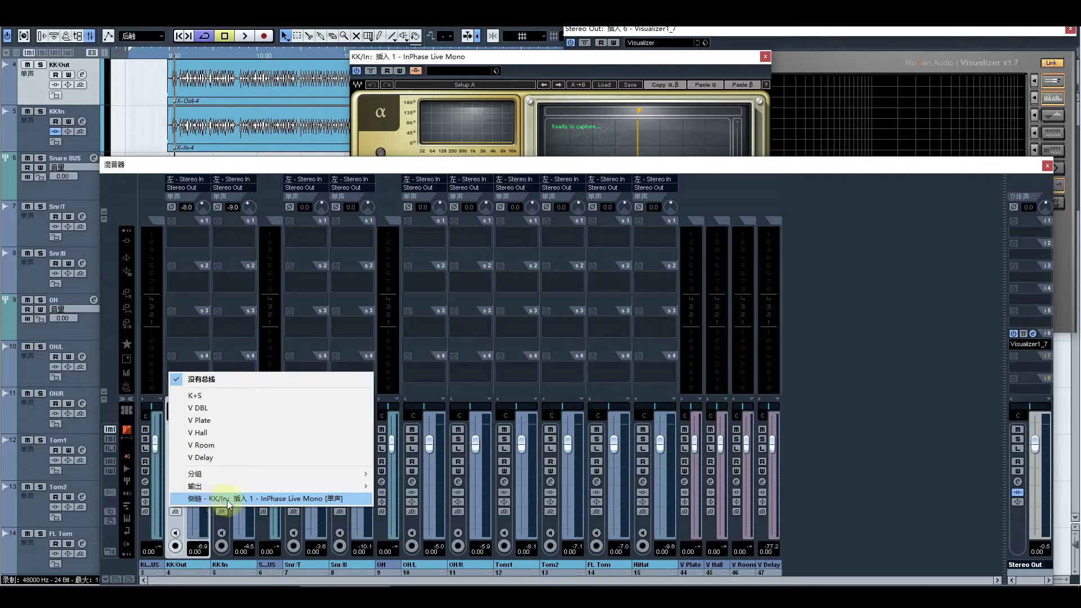
{"action": "left_click", "coordinate": [266, 500]}
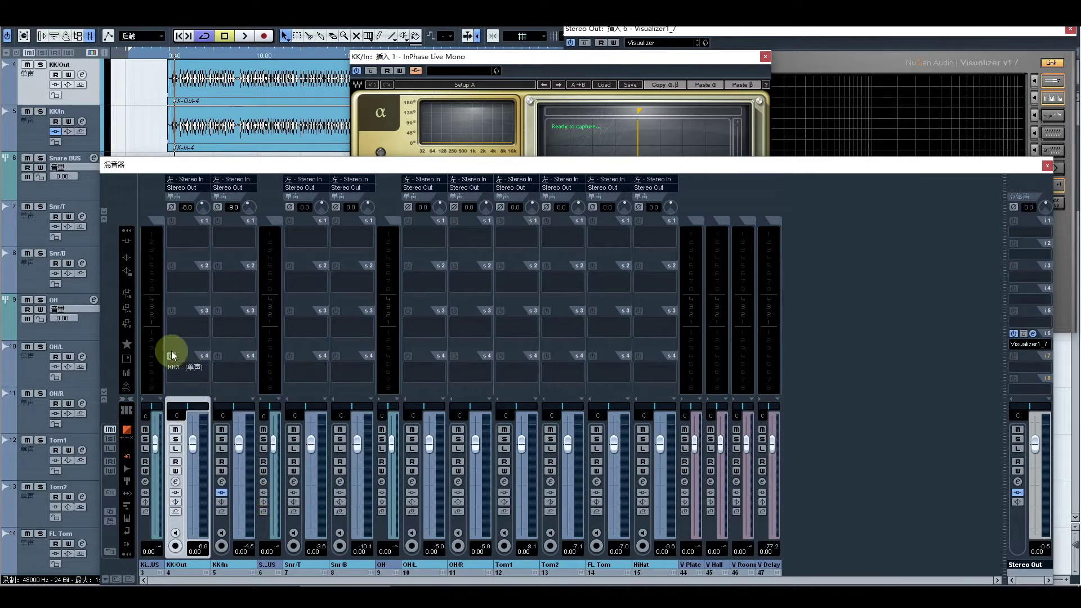
{"action": "left_click", "coordinate": [171, 357]}
{"action": "left_click", "coordinate": [182, 357]}
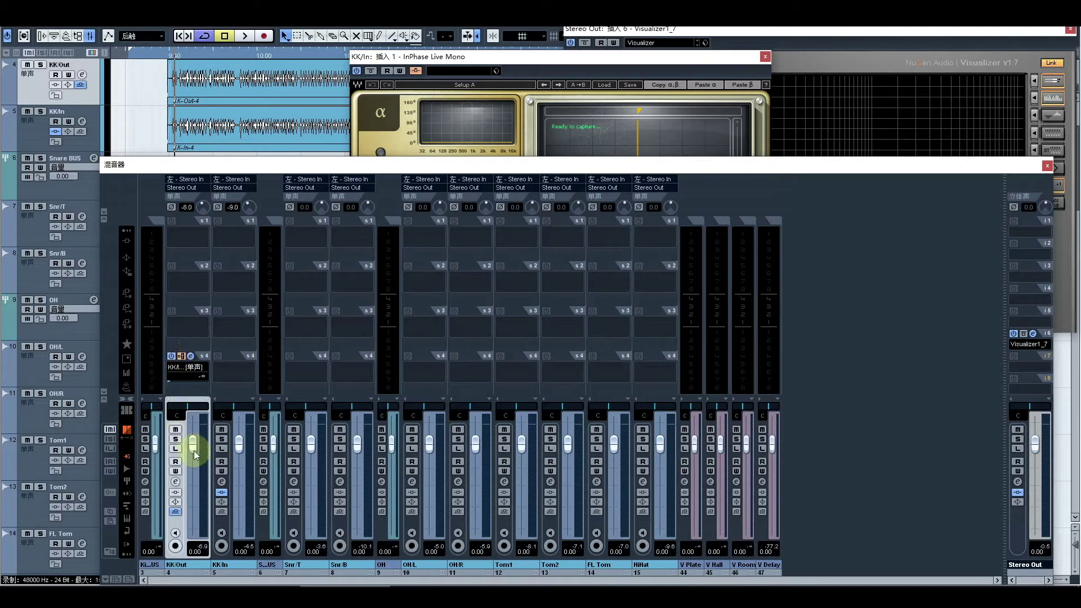
{"action": "left_click", "coordinate": [196, 379]}
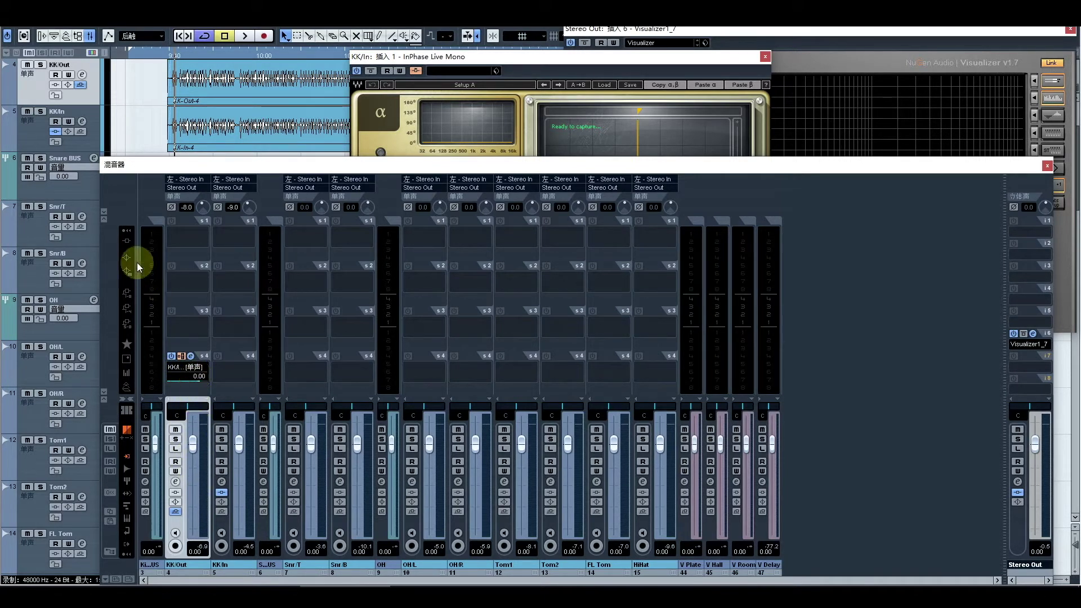
Solo KK In and KK Out and capture both kick waveforms in InPhase during playback
{"action": "left_click", "coordinate": [124, 242]}
{"action": "left_click", "coordinate": [486, 79]}
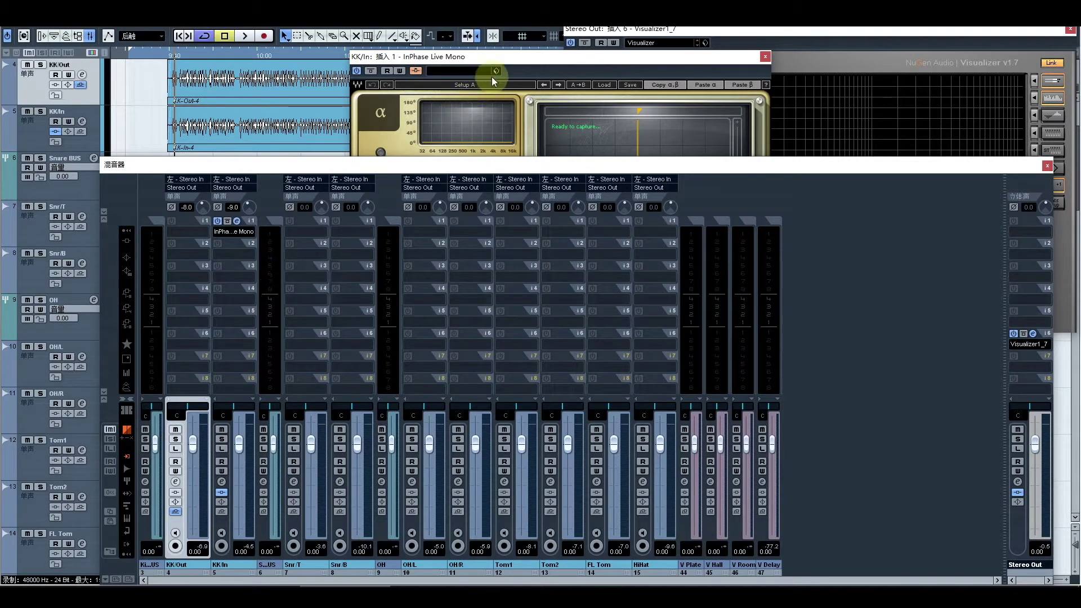
{"action": "left_click", "coordinate": [509, 61]}
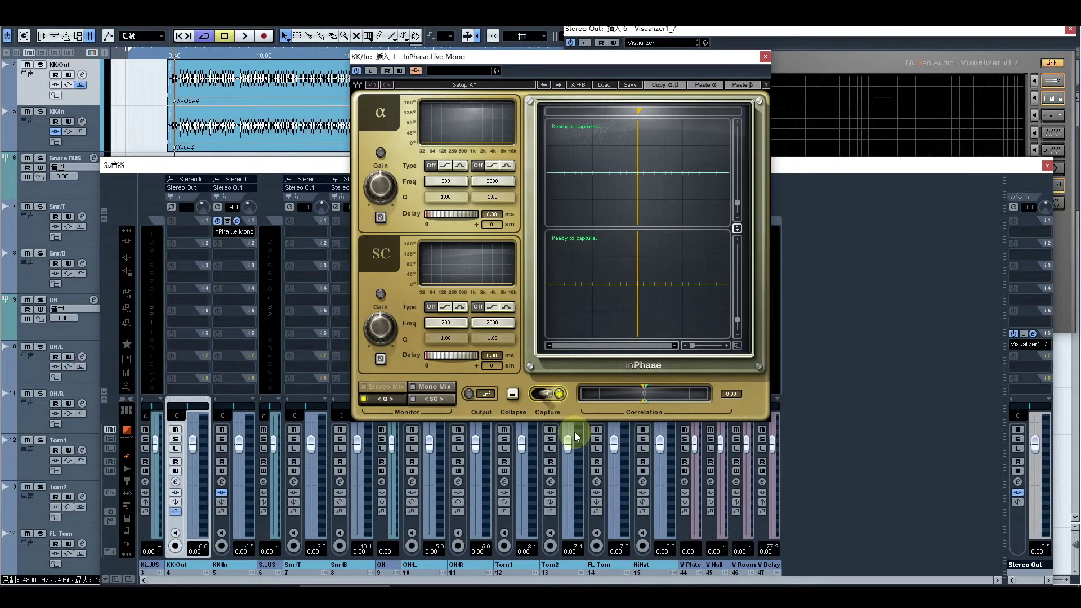
{"action": "left_click", "coordinate": [221, 438]}
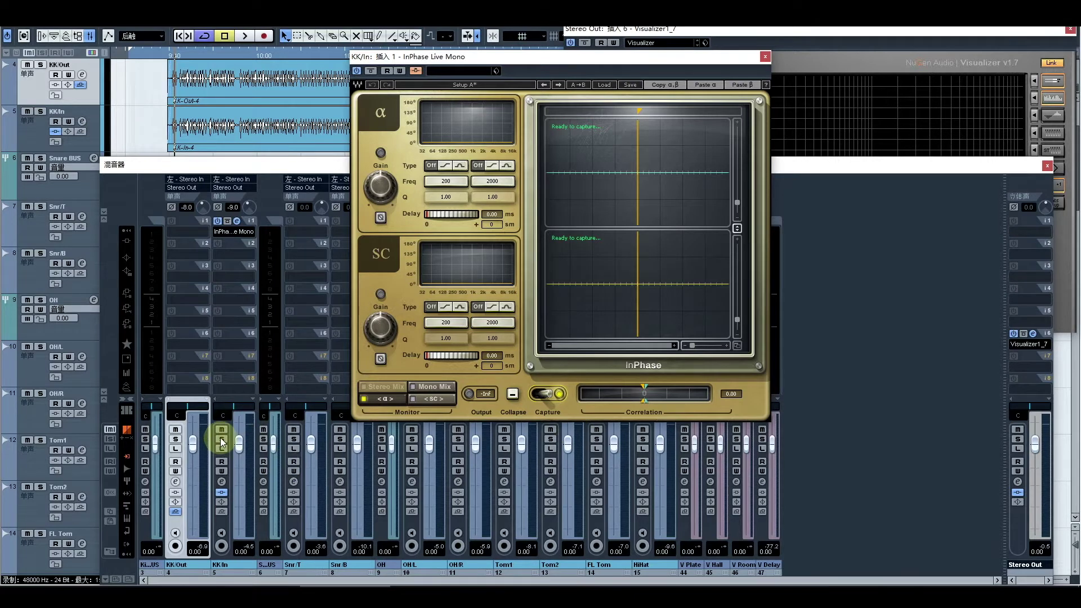
{"action": "left_click", "coordinate": [175, 438]}
{"action": "left_click", "coordinate": [491, 55]}
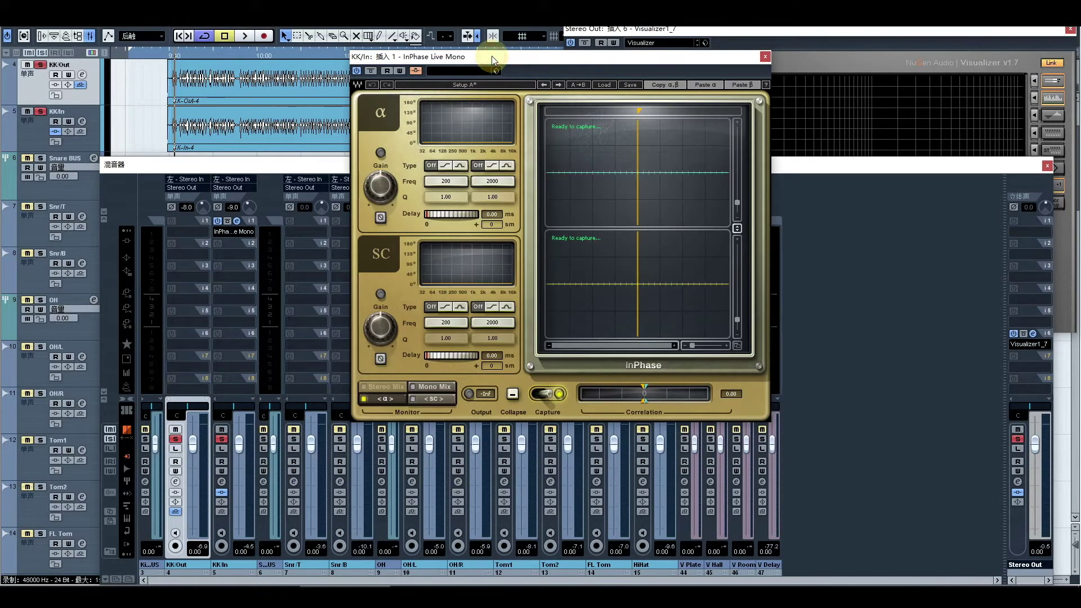
{"action": "key", "text": "space"}
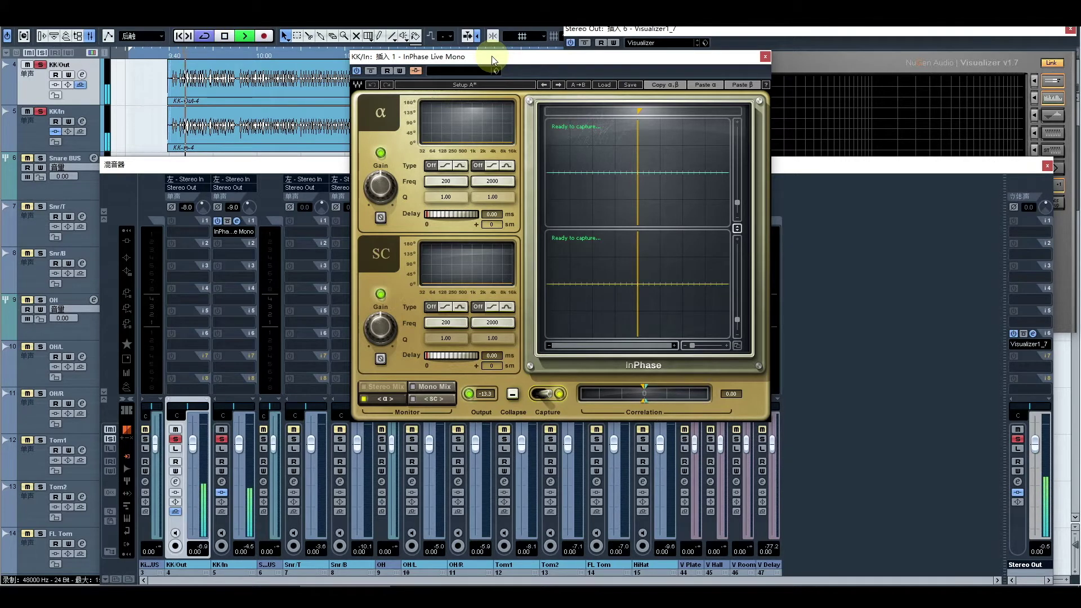
{"action": "key", "text": "space"}
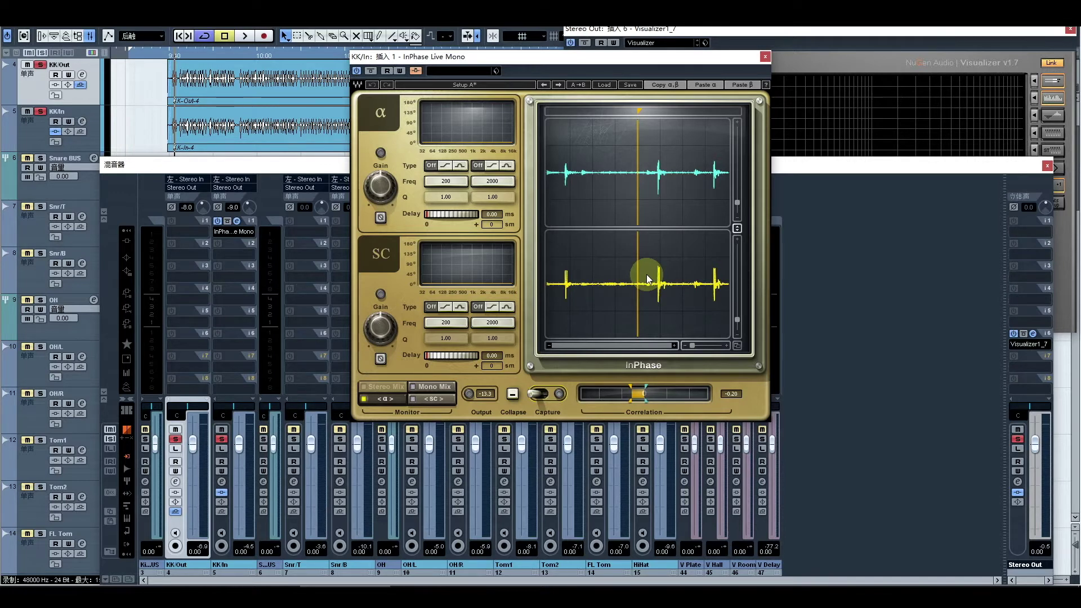
Mark the side-chain peak of a captured kick hit and delay the α channel by 1.88 ms (90 samples) to align with it
{"action": "left_click", "coordinate": [726, 344]}
{"action": "left_click", "coordinate": [727, 345]}
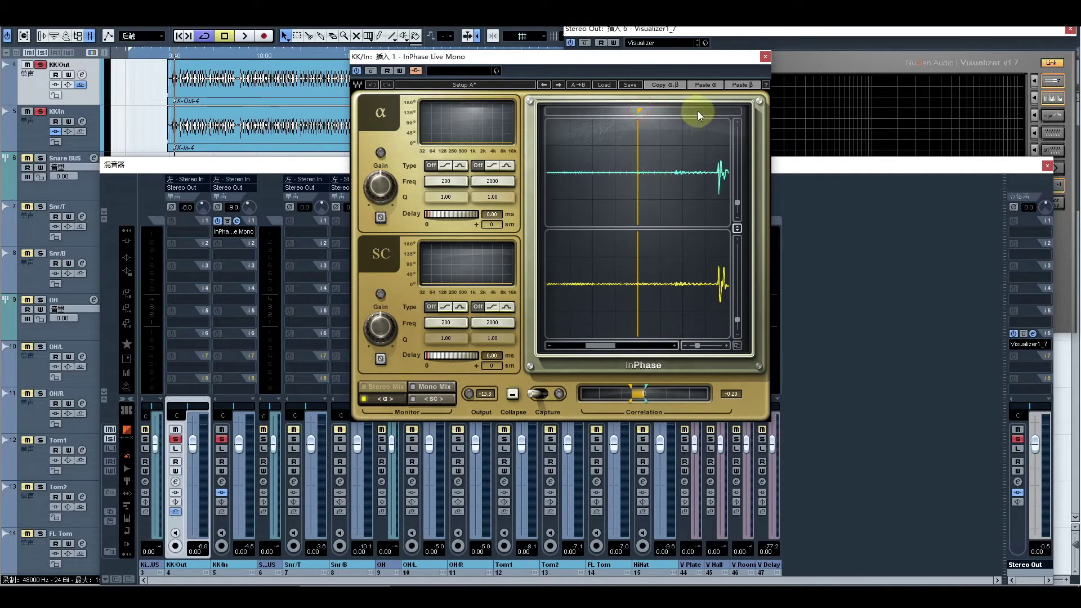
{"action": "left_click_drag", "start_coordinate": [637, 110], "coordinate": [718, 110]}
{"action": "left_click_drag", "start_coordinate": [591, 344], "coordinate": [607, 345]}
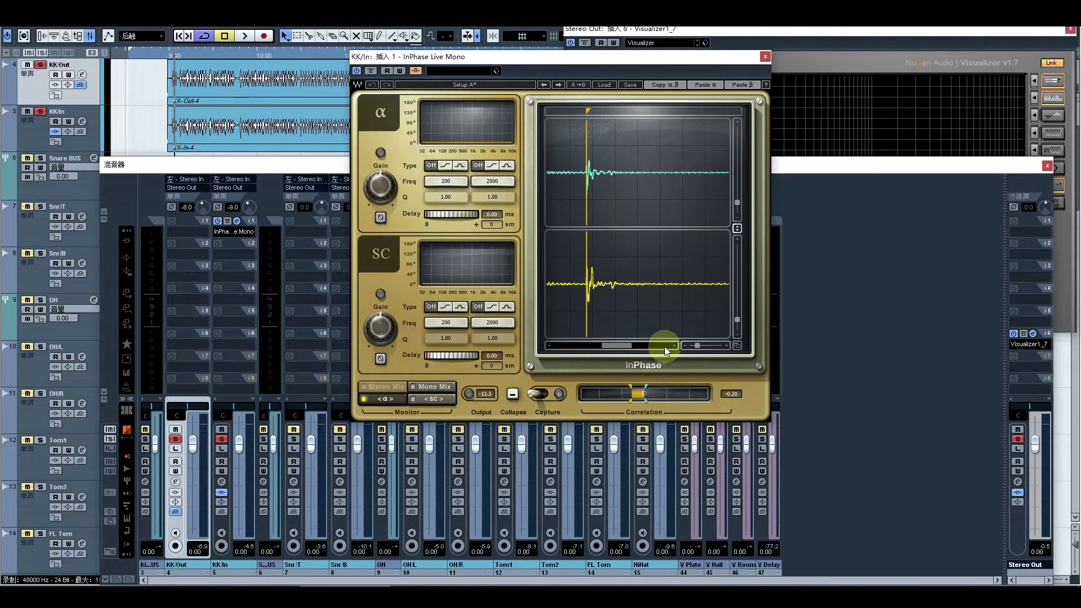
{"action": "left_click", "coordinate": [732, 345]}
{"action": "left_click", "coordinate": [730, 346]}
{"action": "left_click", "coordinate": [730, 346]}
{"action": "left_click", "coordinate": [730, 346]}
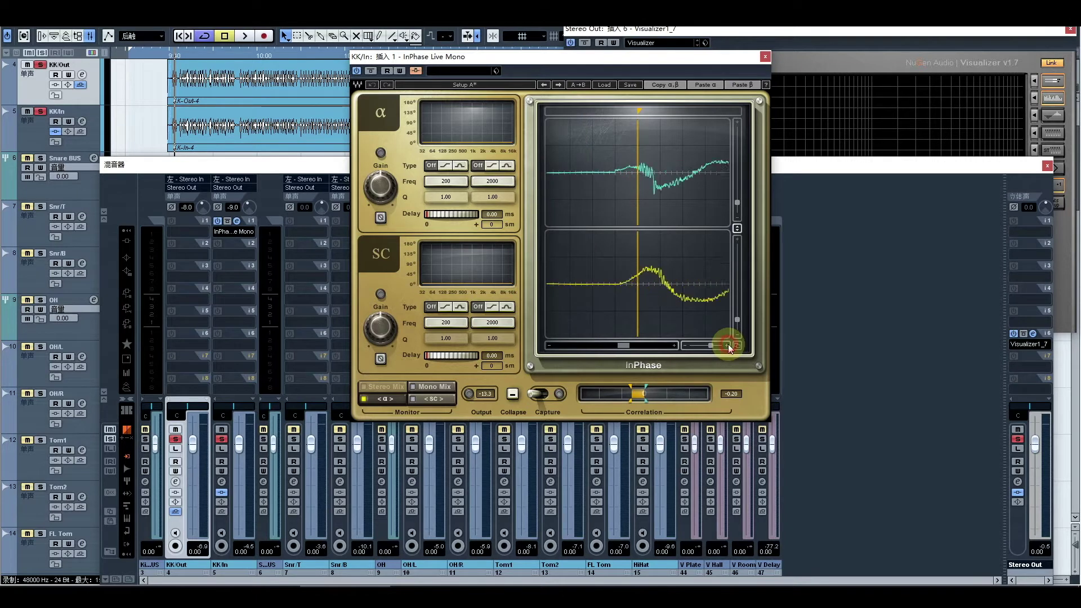
{"action": "left_click", "coordinate": [674, 345]}
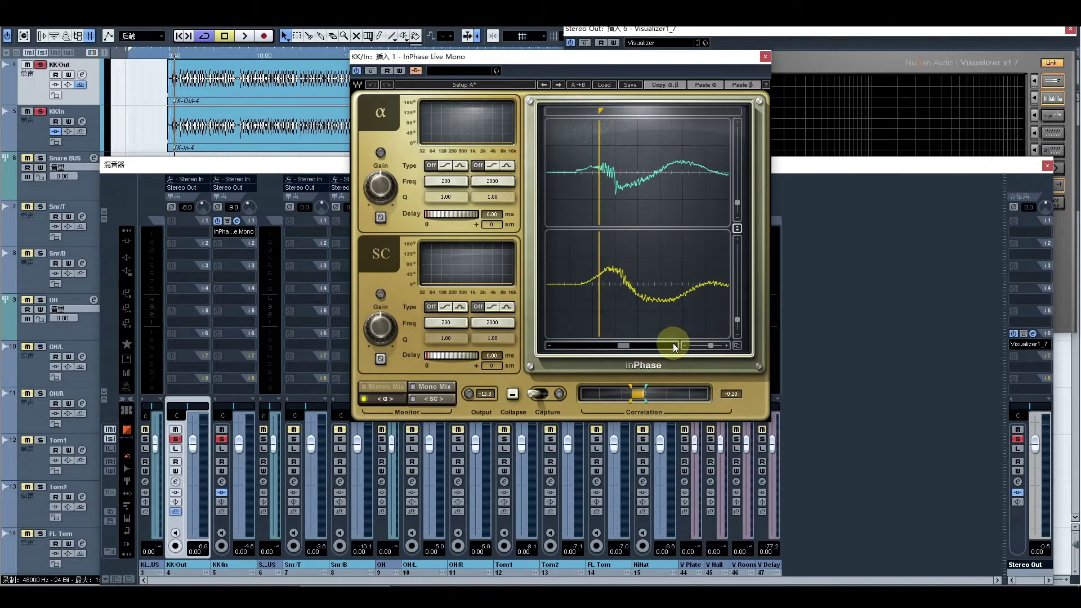
{"action": "left_click", "coordinate": [673, 344]}
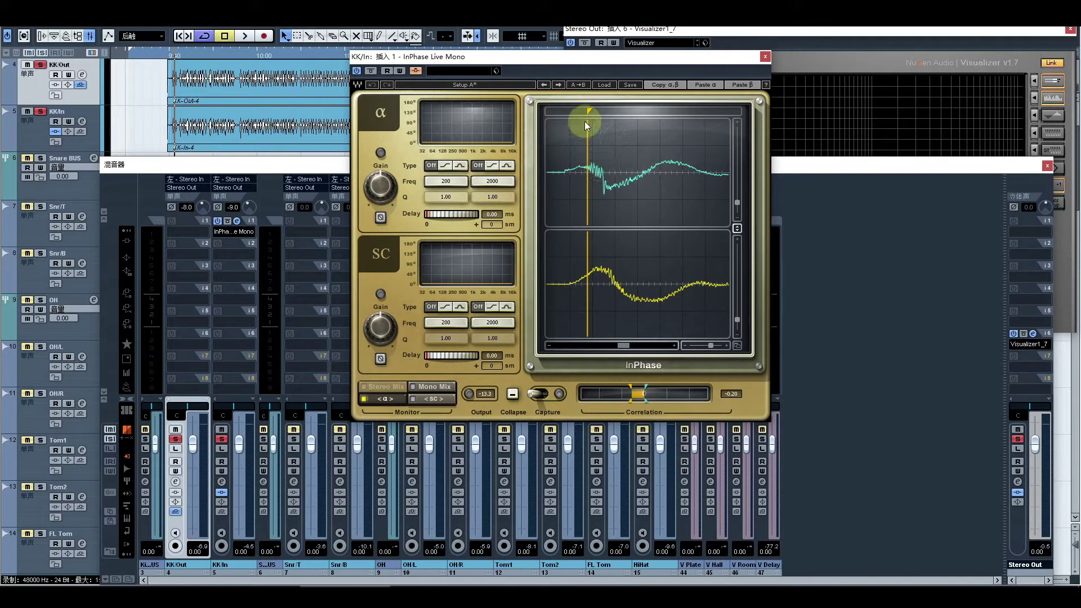
{"action": "left_click_drag", "start_coordinate": [587, 110], "coordinate": [599, 110]}
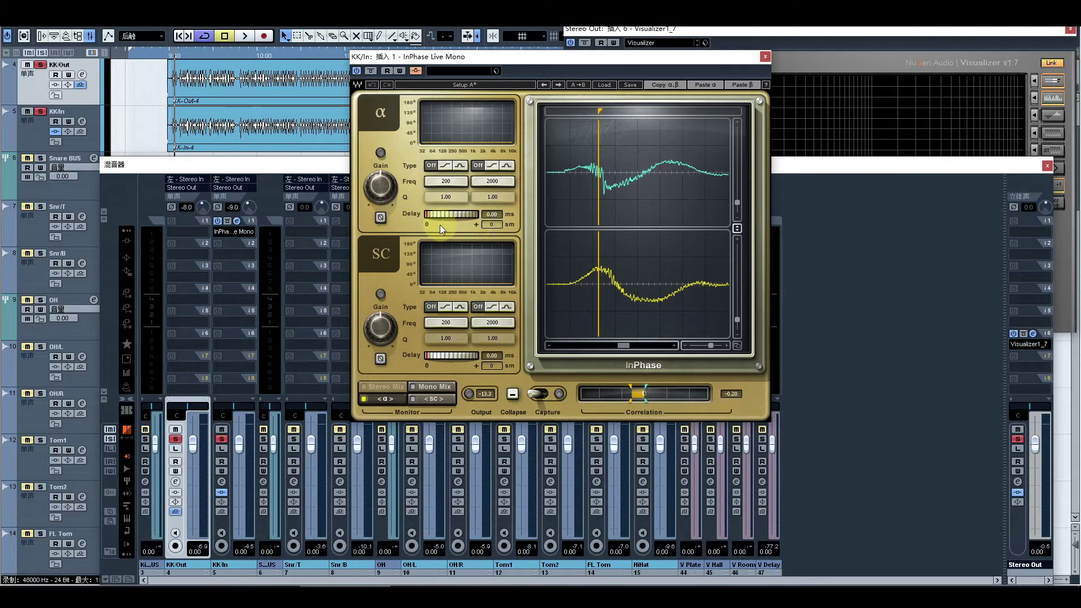
{"action": "left_click_drag", "start_coordinate": [435, 218], "coordinate": [462, 217]}
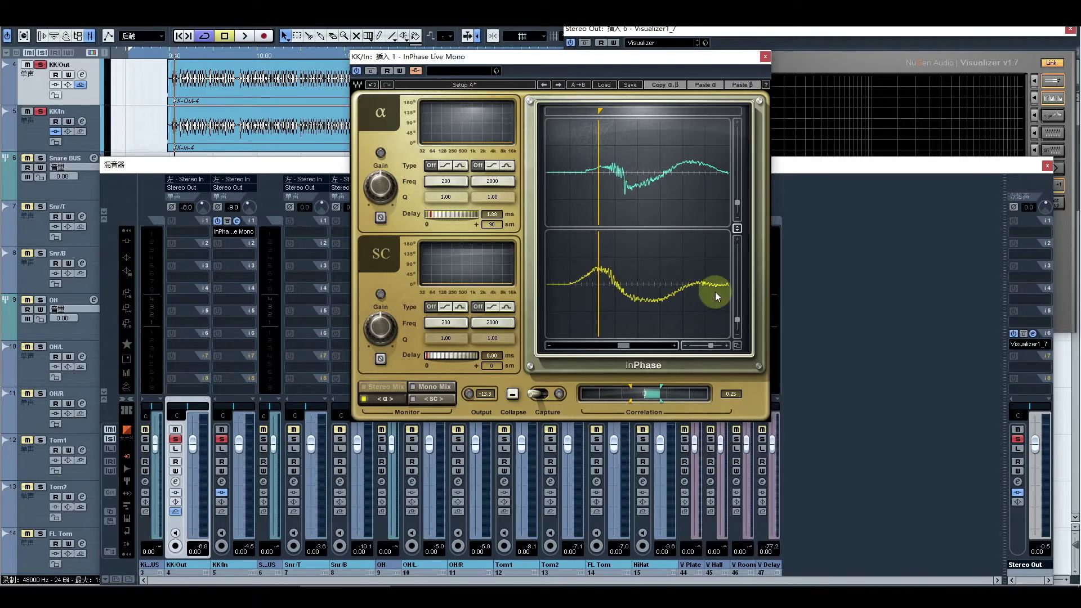
Examine the alignment of the α and side-chain waveforms on this and another captured kick hit at different magnifications
{"action": "mouse_move", "coordinate": [603, 110]}
{"action": "left_mouse_down"}
{"action": "mouse_move", "coordinate": [693, 110]}
{"action": "mouse_move", "coordinate": [635, 110]}
{"action": "mouse_move", "coordinate": [647, 109]}
{"action": "left_mouse_up"}
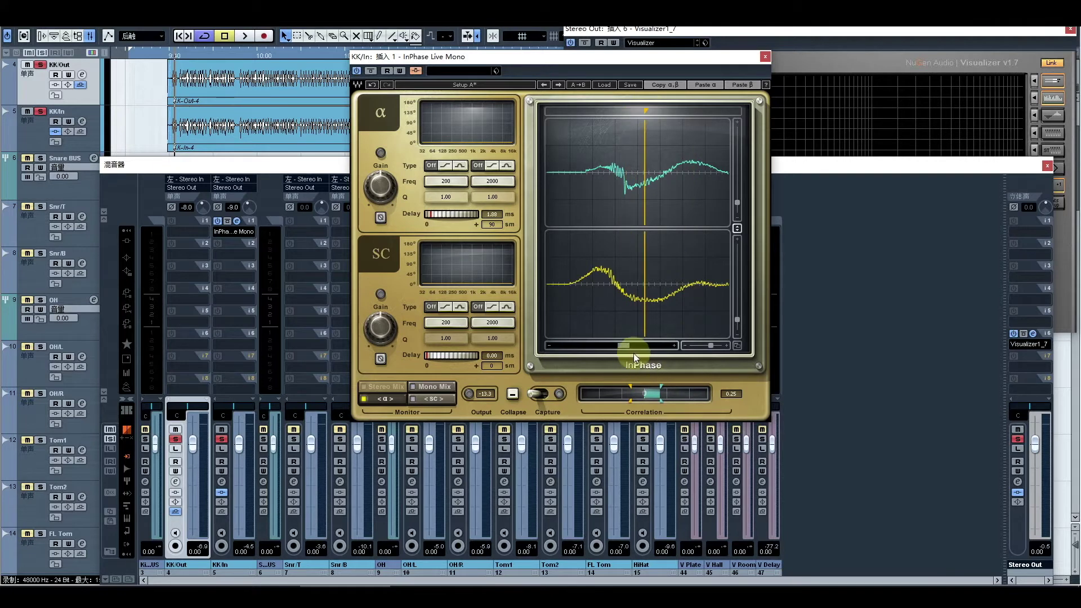
{"action": "left_click", "coordinate": [685, 345]}
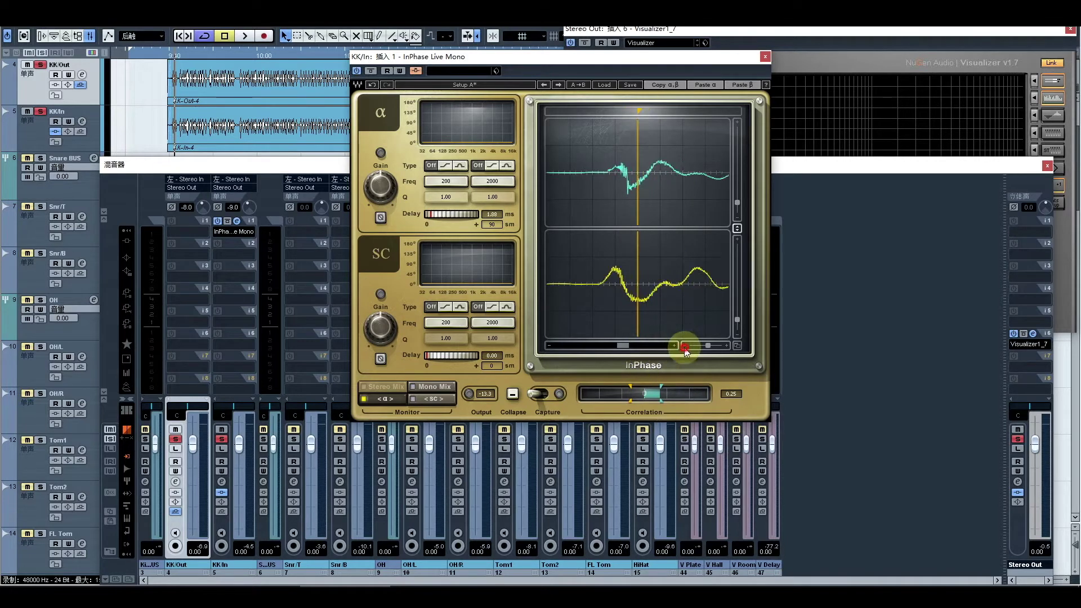
{"action": "left_click", "coordinate": [625, 345]}
{"action": "left_click_drag", "start_coordinate": [629, 349], "coordinate": [660, 345]}
{"action": "left_click_drag", "start_coordinate": [550, 110], "coordinate": [590, 110]}
{"action": "left_click", "coordinate": [726, 345]}
{"action": "left_click", "coordinate": [727, 345]}
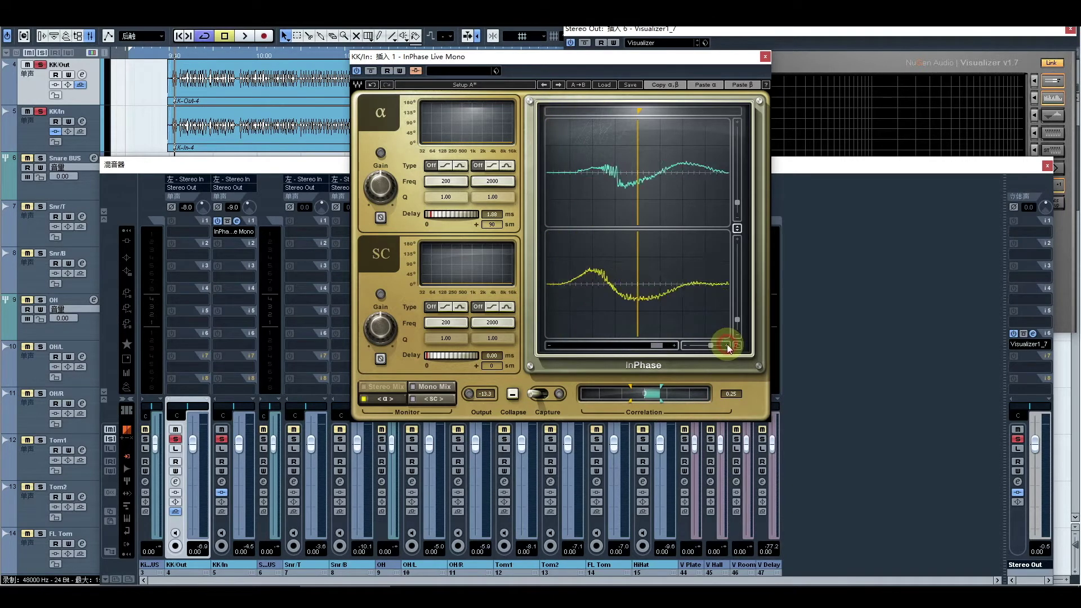
{"action": "left_click", "coordinate": [693, 345]}
{"action": "left_click", "coordinate": [654, 345]}
{"action": "left_click", "coordinate": [656, 345]}
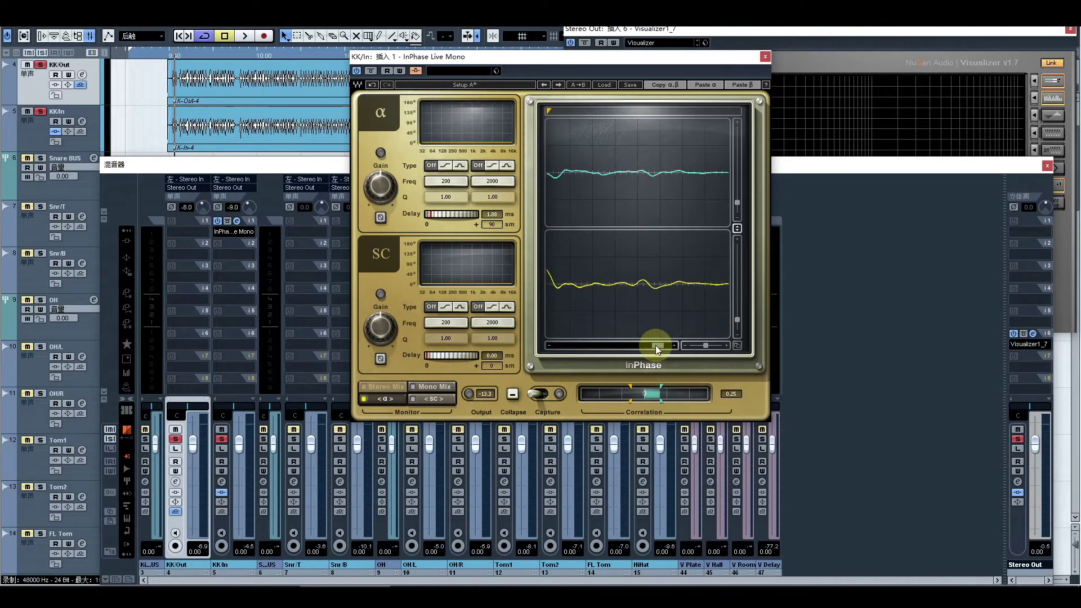
{"action": "left_click_drag", "start_coordinate": [655, 345], "coordinate": [654, 343]}
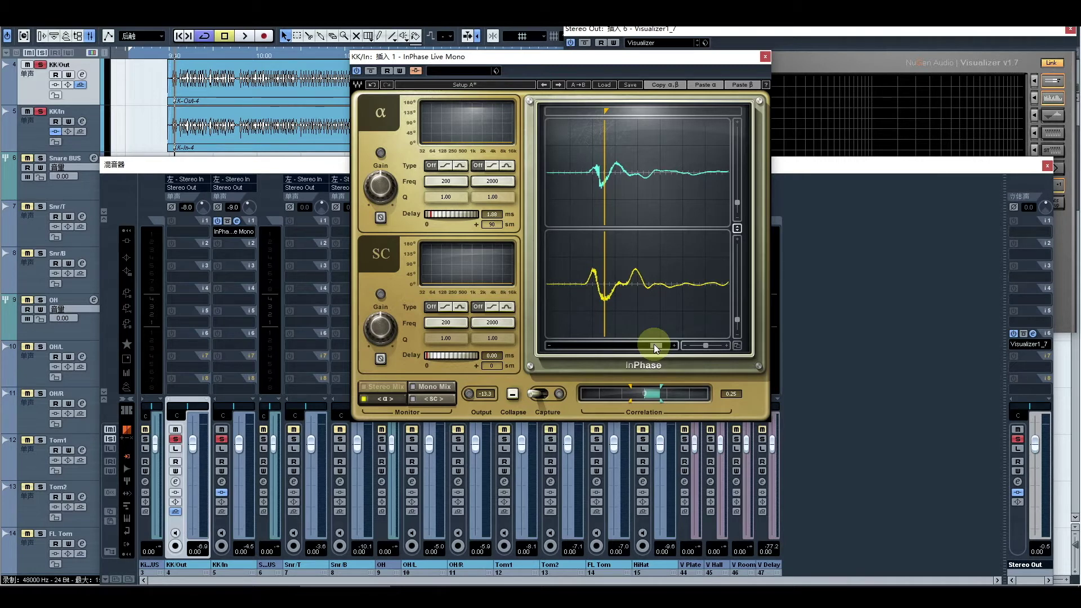
Try the phase filter types on the α channel's two bands at 200 and 2000 Hz, ending with both bands off
{"action": "left_click", "coordinate": [459, 166]}
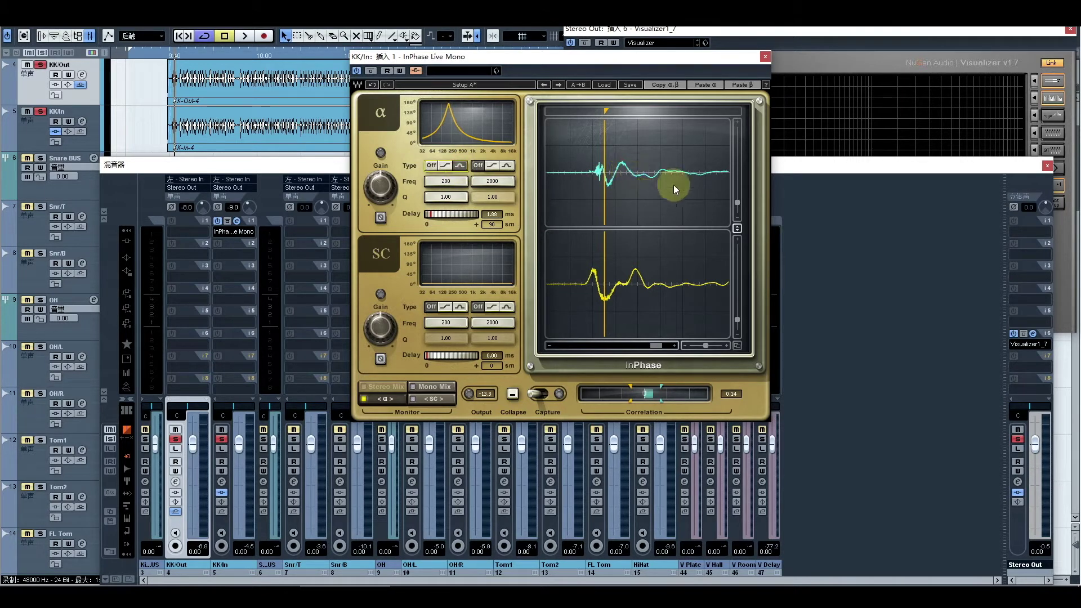
{"action": "left_click", "coordinate": [508, 164]}
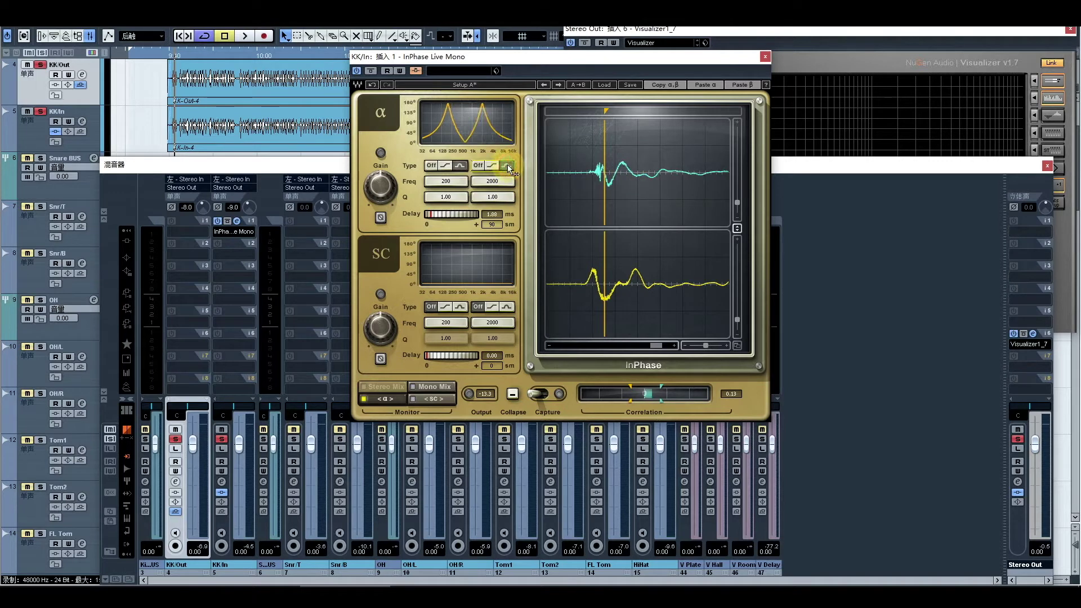
{"action": "left_click", "coordinate": [478, 165]}
{"action": "left_click", "coordinate": [444, 164]}
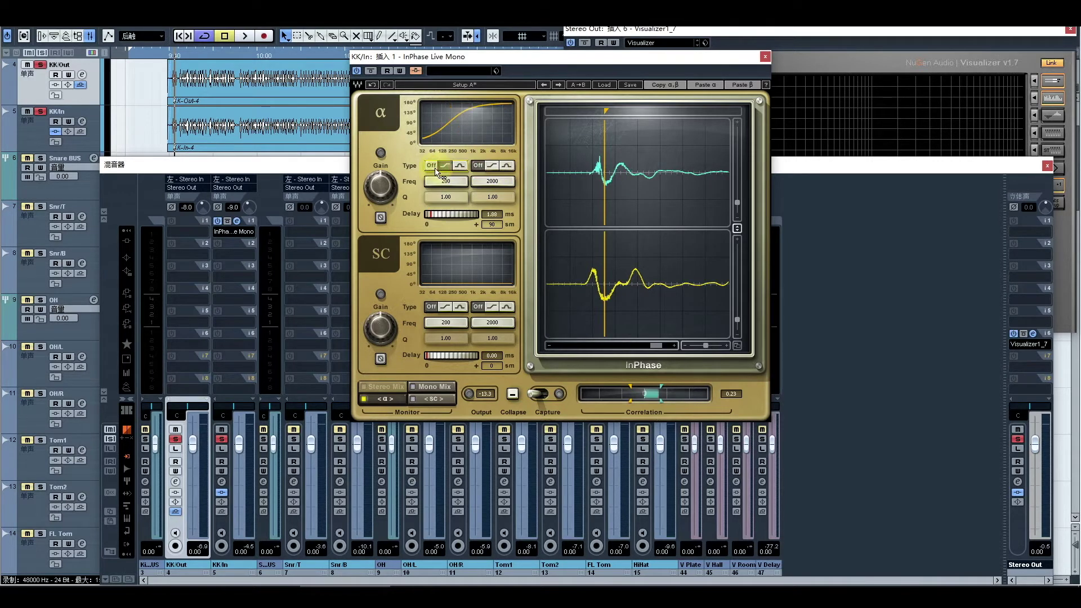
{"action": "left_click", "coordinate": [459, 167]}
{"action": "left_click", "coordinate": [432, 166]}
Try inverting the α channel's polarity against the side-chain waveform, ending with normal polarity
{"action": "left_click", "coordinate": [381, 218]}
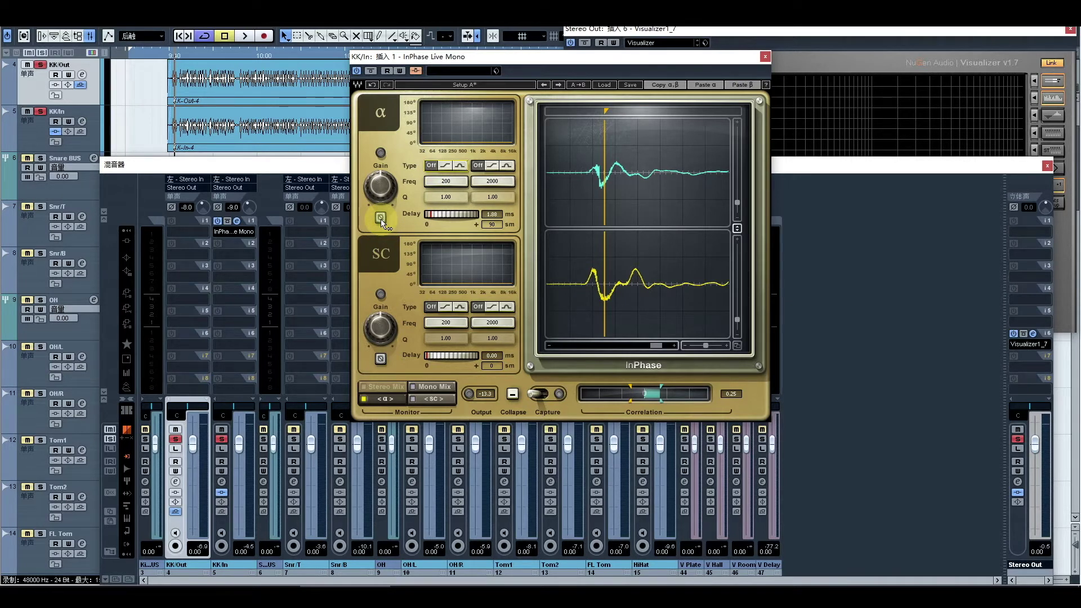
{"action": "left_click", "coordinate": [381, 217]}
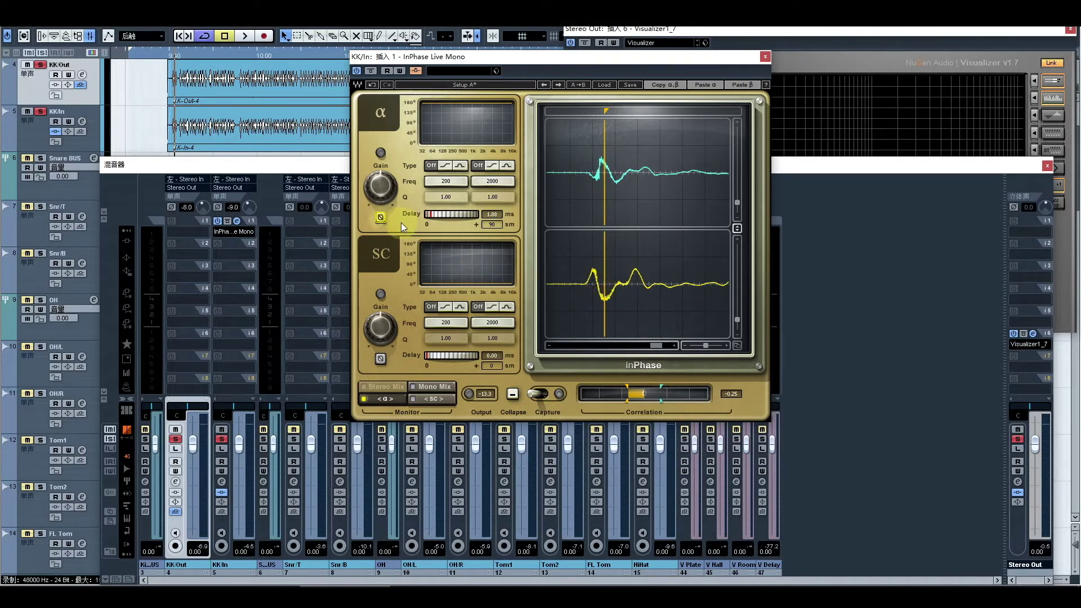
{"action": "left_click", "coordinate": [381, 218]}
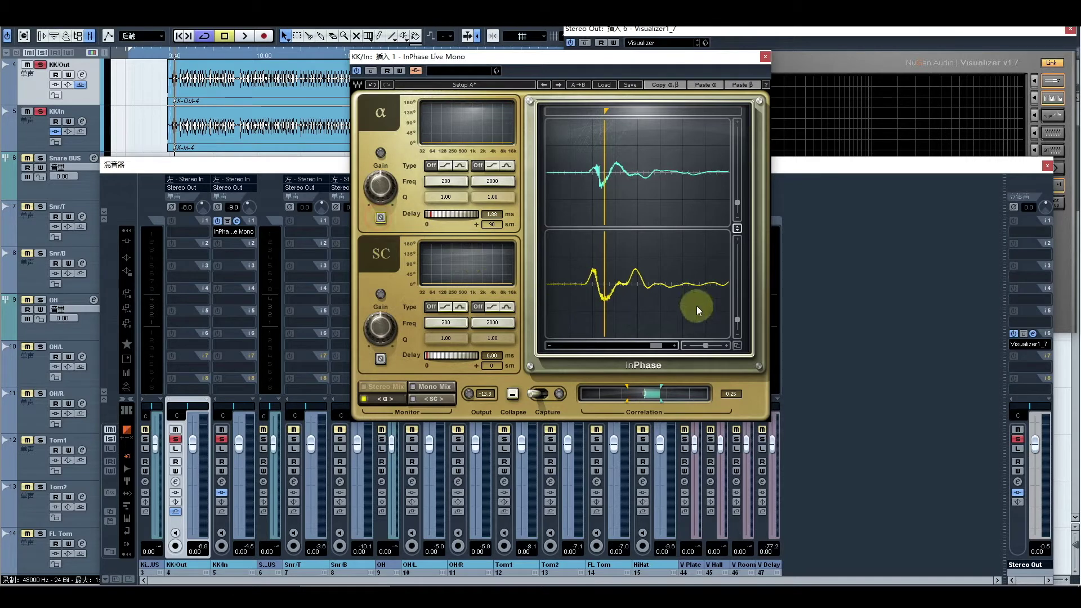
Compare the correlation with α polarity inverted and with α delay at 0, ending at normal polarity and 1.88 ms (90 samples)
{"action": "left_click_drag", "start_coordinate": [609, 115], "coordinate": [621, 115]}
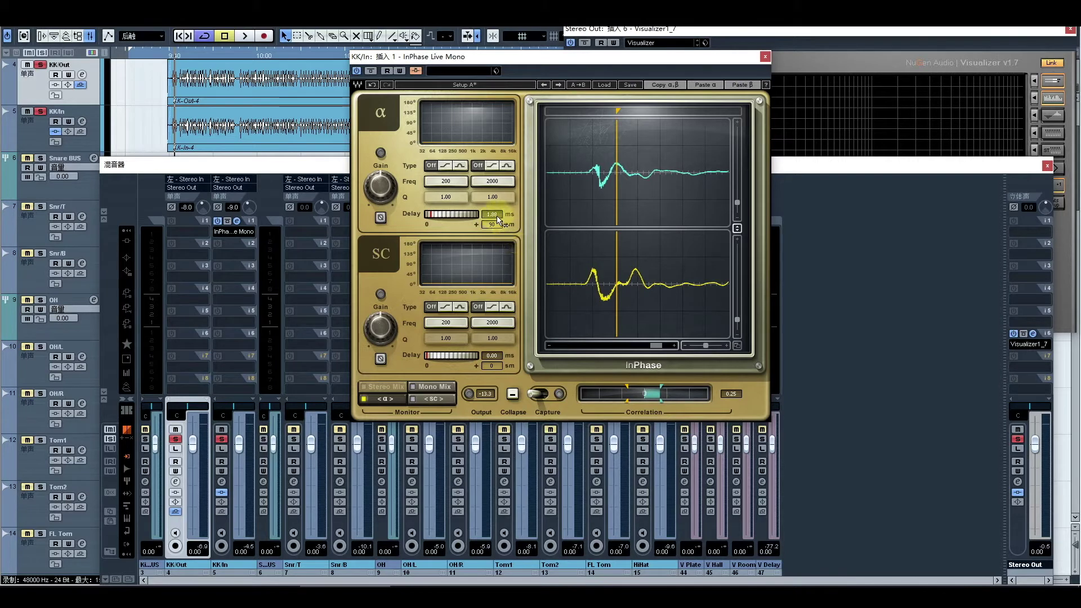
{"action": "left_click", "coordinate": [684, 462]}
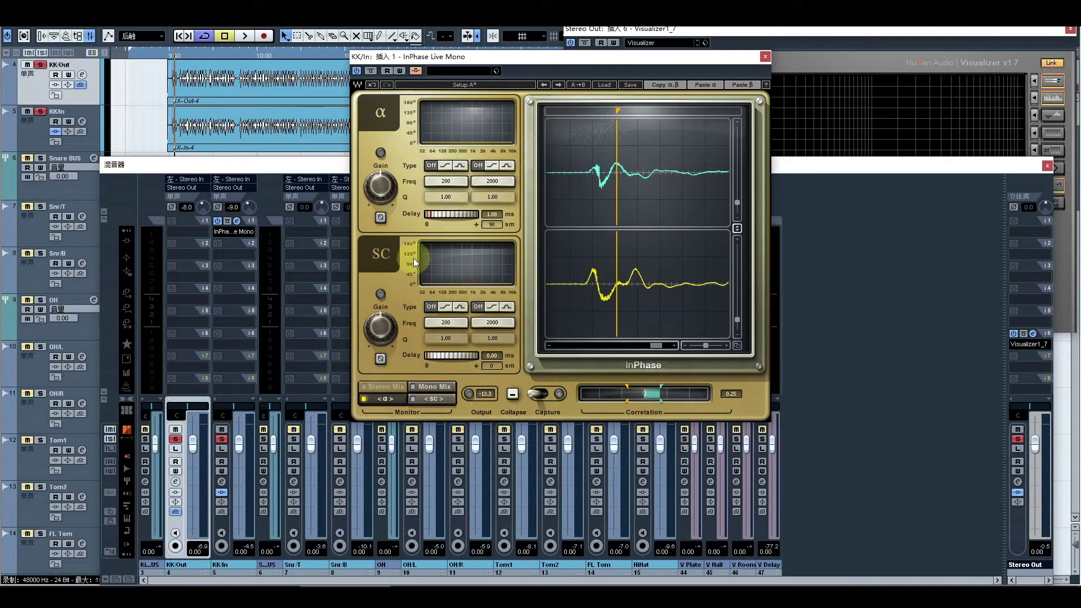
{"action": "left_click", "coordinate": [381, 217]}
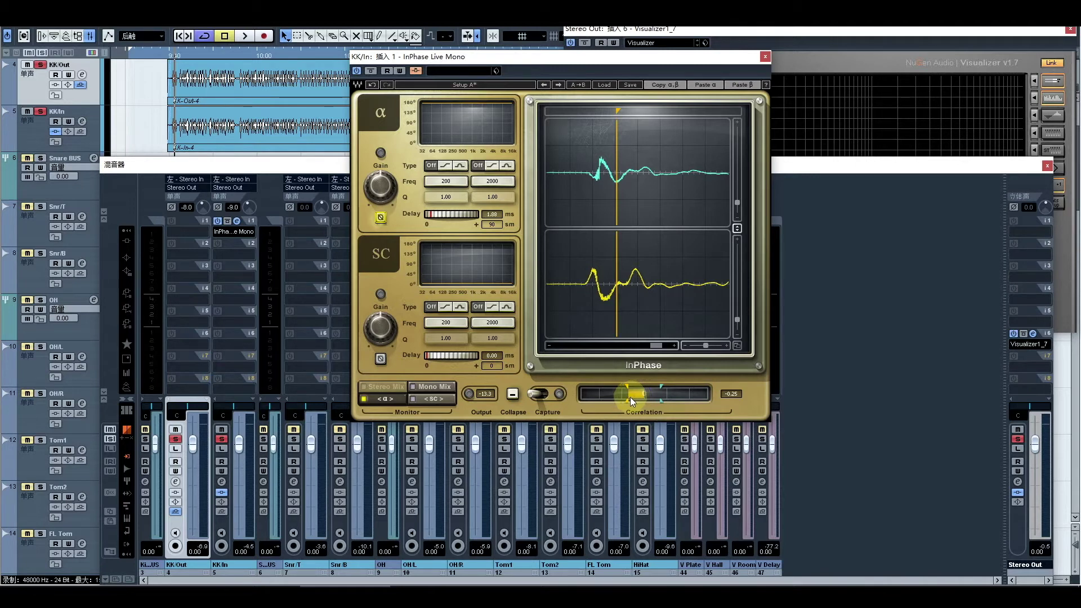
{"action": "left_click", "coordinate": [381, 216]}
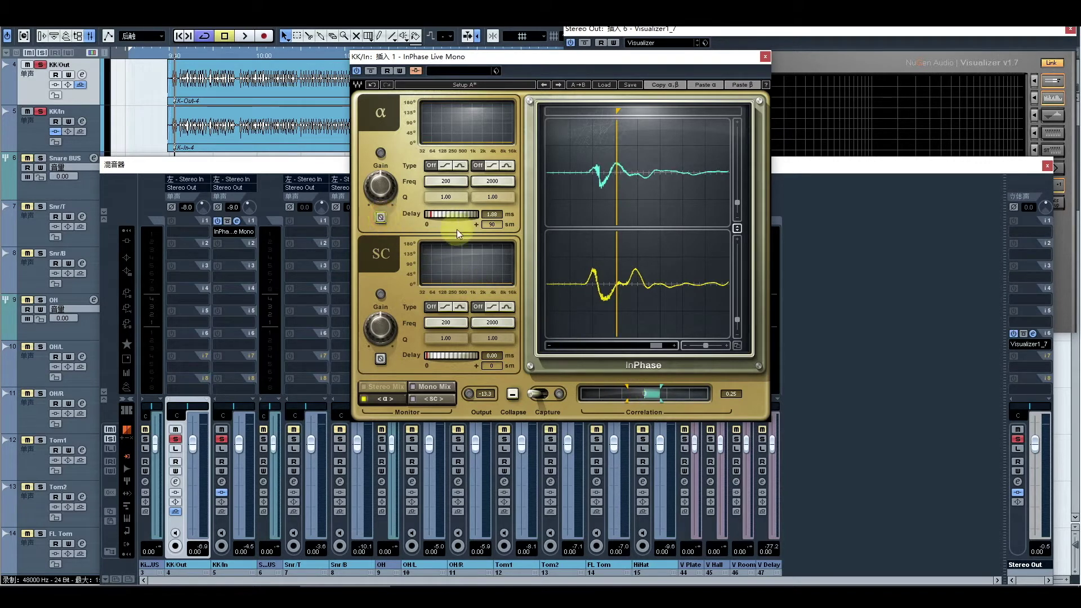
{"action": "left_click_drag", "start_coordinate": [465, 218], "coordinate": [427, 218]}
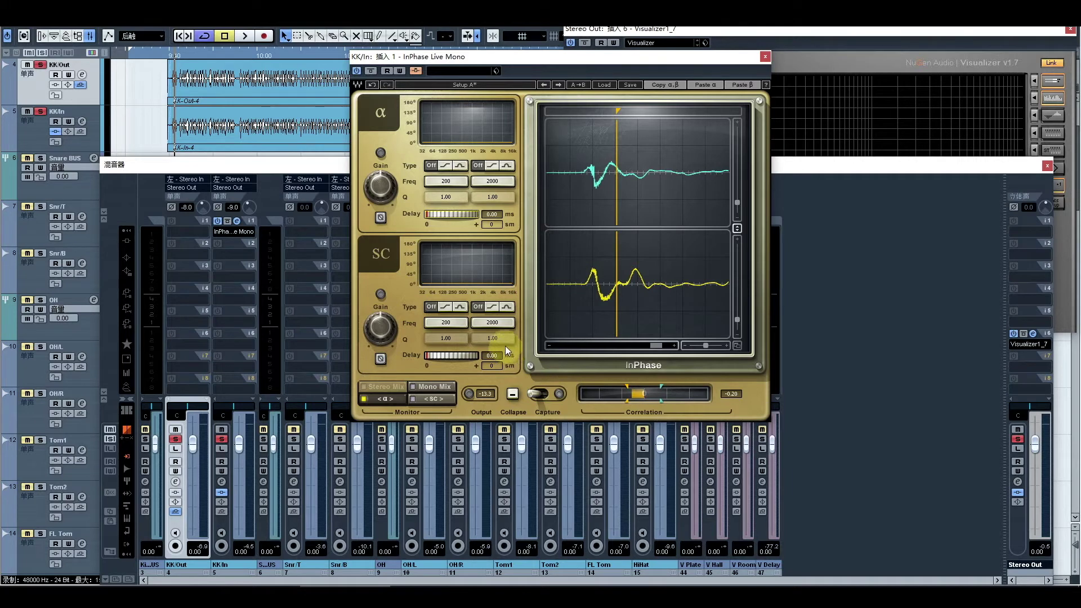
{"action": "left_click_drag", "start_coordinate": [435, 218], "coordinate": [455, 219]}
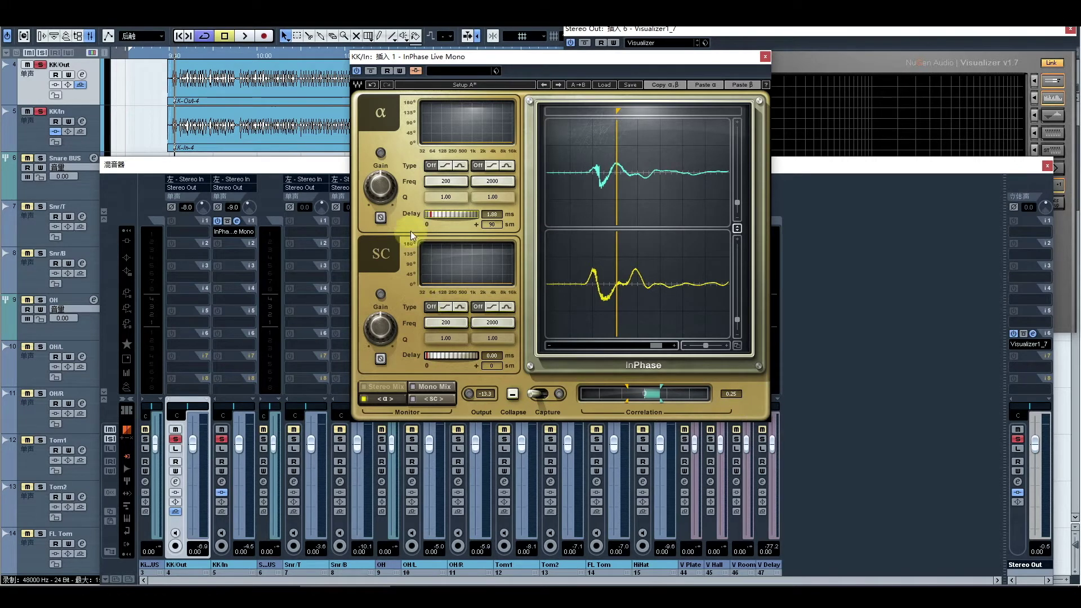
Set the α delay to 2.58 ms (124 samples) and line up the waveform marker with the α peak
{"action": "mouse_move", "coordinate": [434, 218]}
{"action": "left_mouse_down"}
{"action": "mouse_move", "coordinate": [465, 219]}
{"action": "mouse_move", "coordinate": [433, 219]}
{"action": "left_mouse_up"}
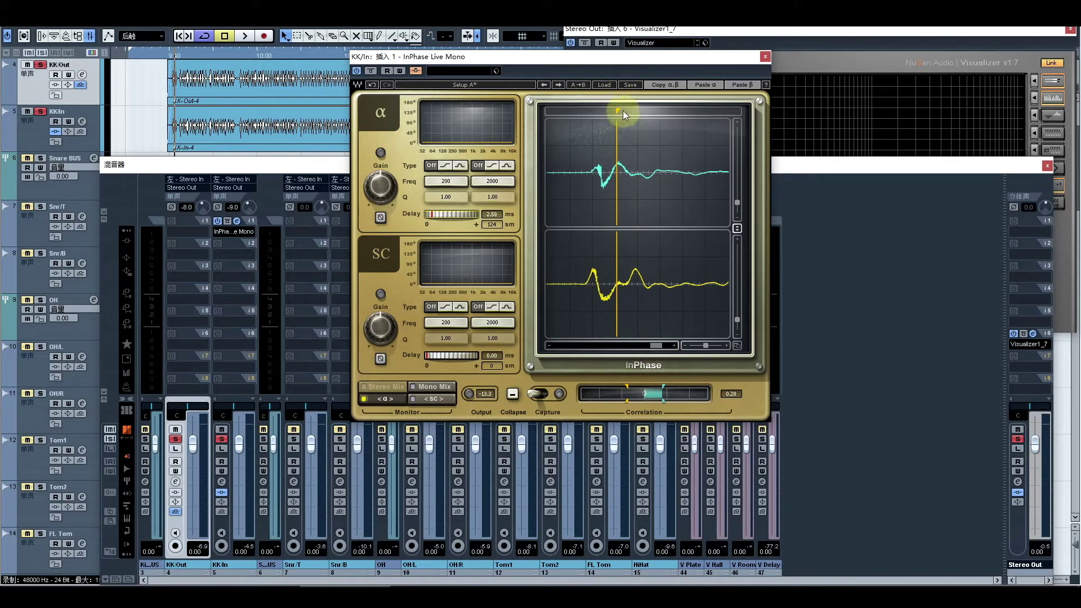
{"action": "mouse_move", "coordinate": [616, 110]}
{"action": "left_mouse_down"}
{"action": "mouse_move", "coordinate": [603, 110]}
{"action": "mouse_move", "coordinate": [618, 110]}
{"action": "left_mouse_up"}
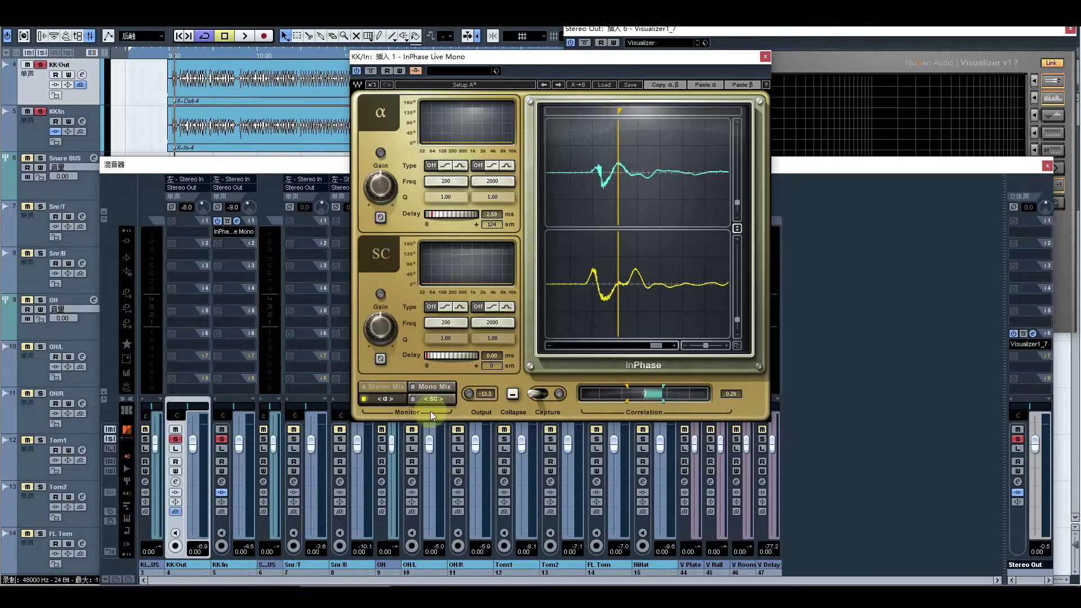
{"action": "left_click_drag", "start_coordinate": [473, 58], "coordinate": [512, 63]}
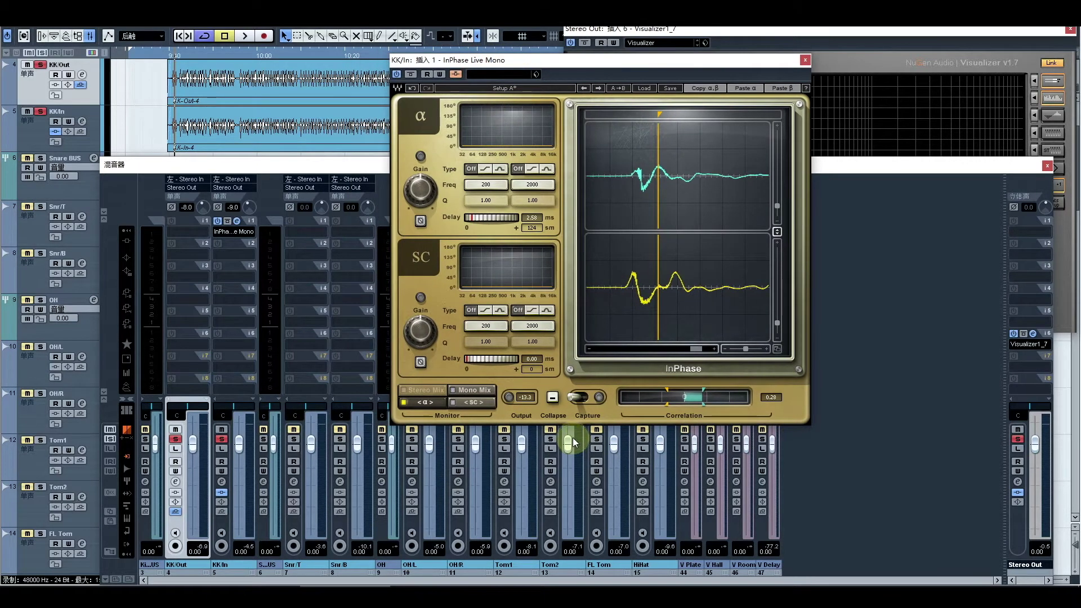
Take KK/In out of solo and listen to KK/Out on its own
{"action": "left_click", "coordinate": [219, 440]}
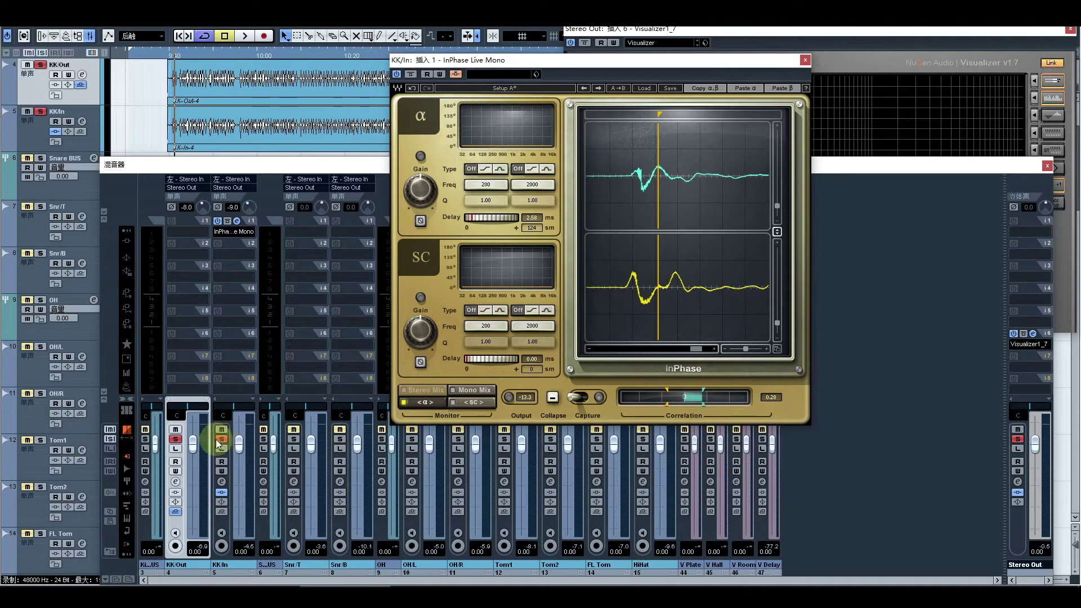
{"action": "left_click", "coordinate": [278, 164]}
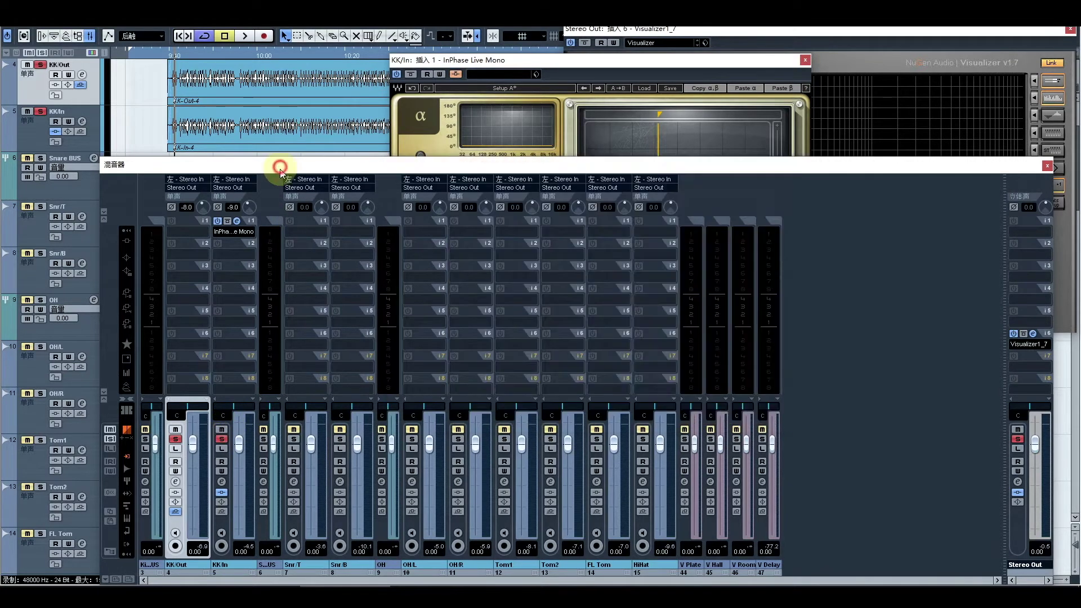
{"action": "left_click", "coordinate": [221, 440]}
{"action": "key", "text": "space"}
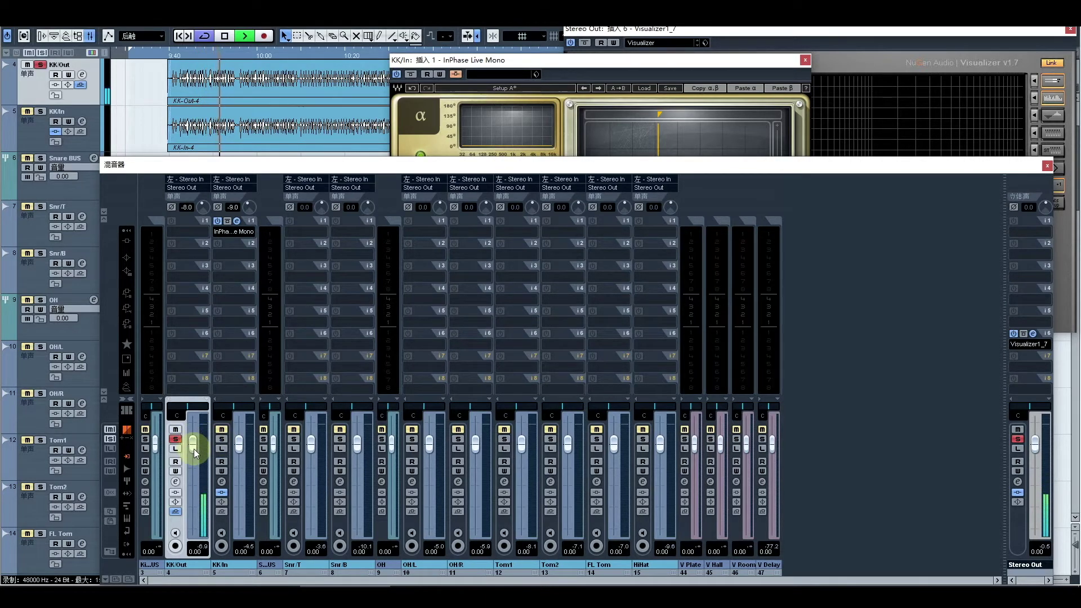
{"action": "key", "text": "space"}
Solo KK/In instead of KK/Out and listen to it on its own
{"action": "left_click", "coordinate": [222, 441]}
{"action": "left_click", "coordinate": [176, 439]}
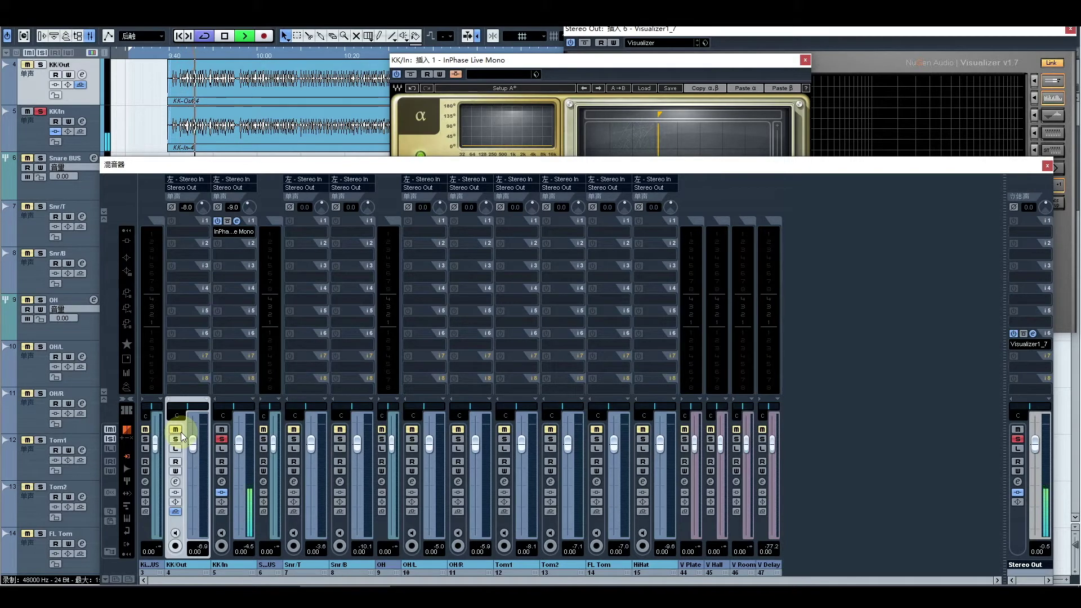
{"action": "key", "text": "space"}
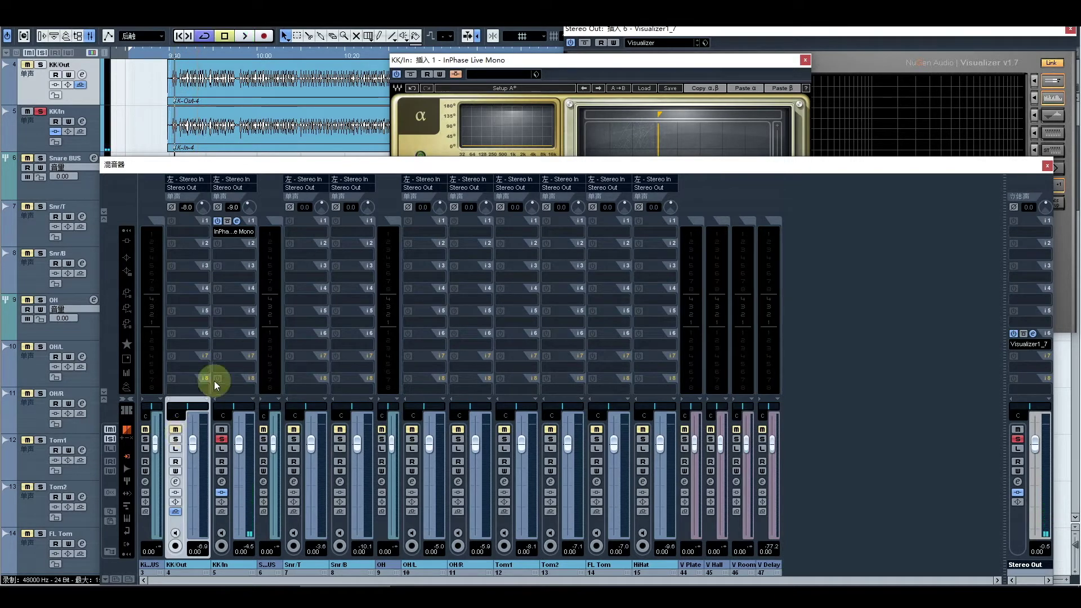
Play both kick tracks soloed together, comparing InPhase bypassed and active while checking the spectrum in Visualizer
{"action": "left_click", "coordinate": [176, 440]}
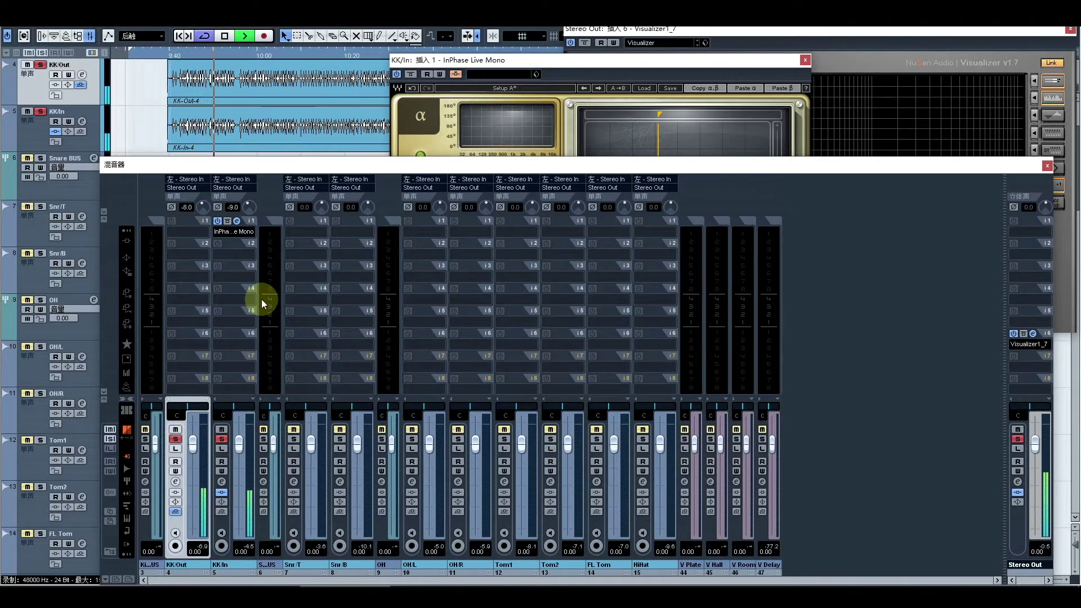
{"action": "left_click", "coordinate": [228, 221]}
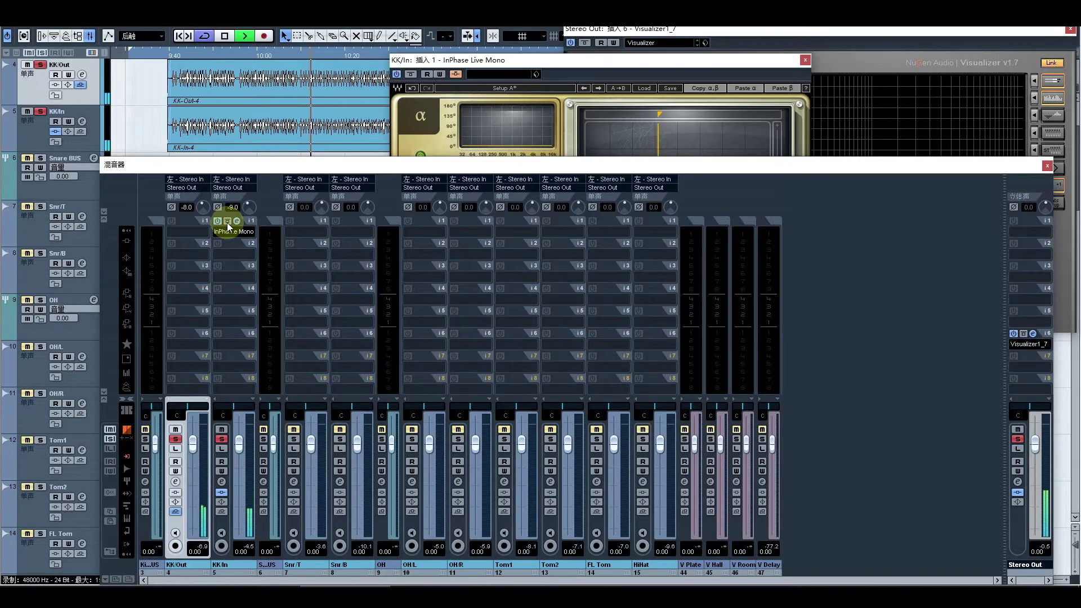
{"action": "left_click", "coordinate": [877, 63]}
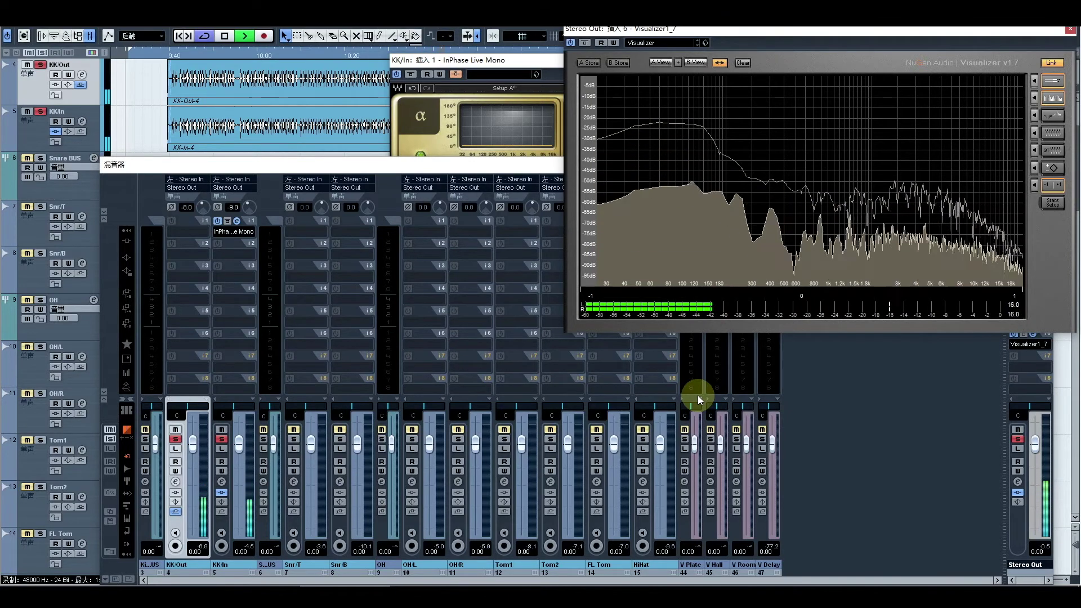
{"action": "key", "text": "space"}
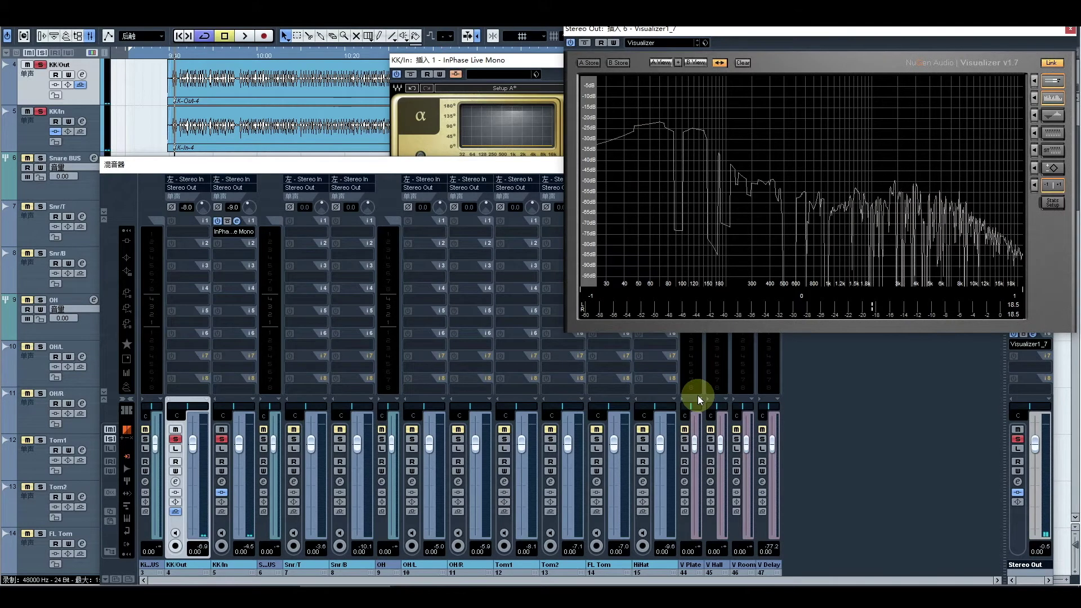
Close the InPhase window and widen the Kick BUS channel strip in the mixer
{"action": "left_click", "coordinate": [503, 61]}
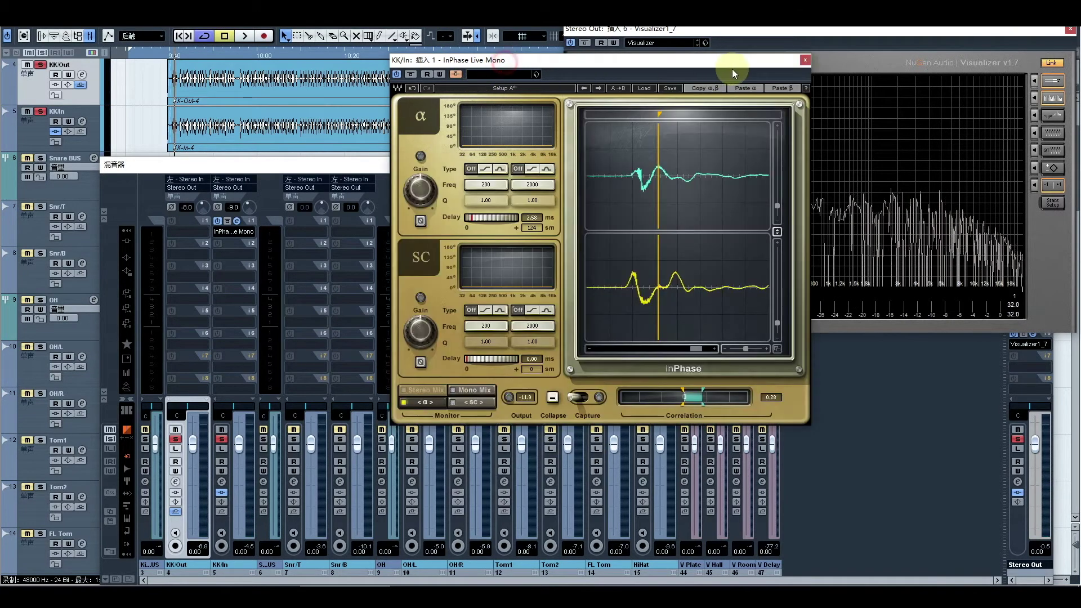
{"action": "left_click", "coordinate": [806, 60]}
{"action": "left_click", "coordinate": [374, 167]}
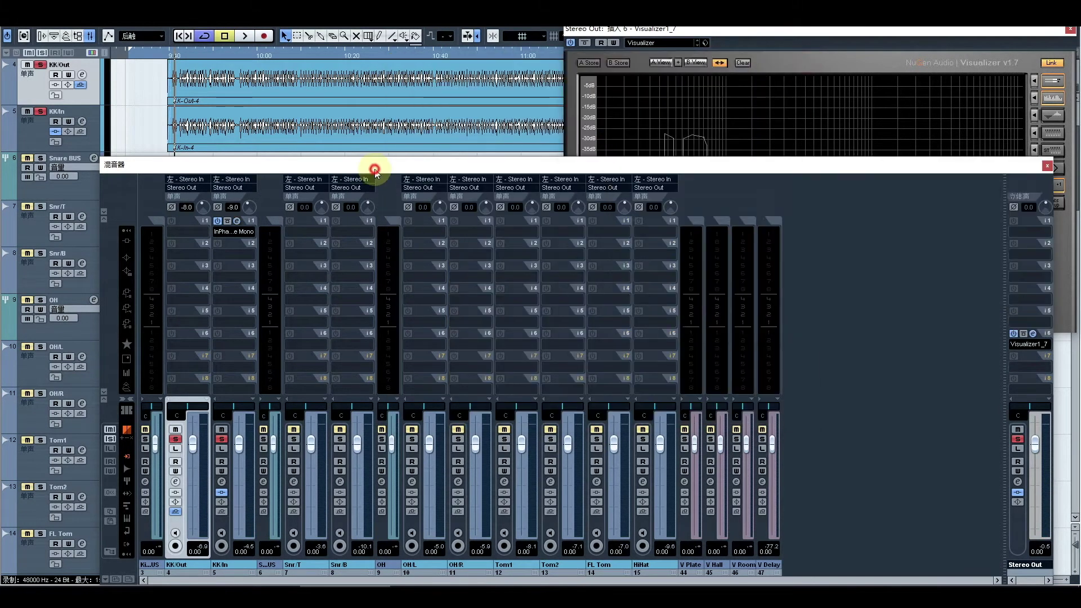
{"action": "left_click", "coordinate": [150, 398]}
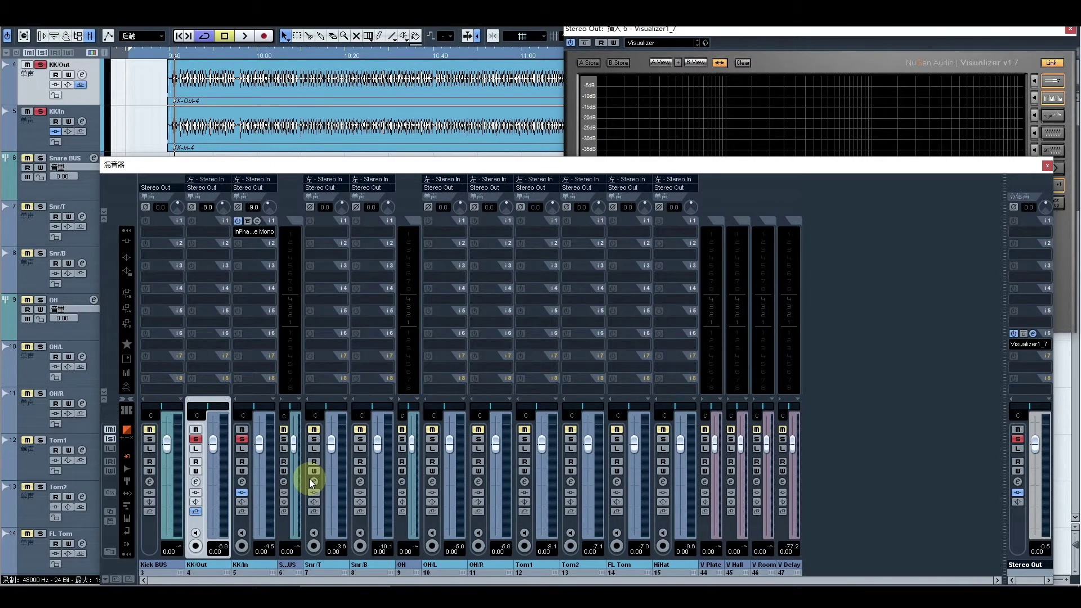
Try moving the KK/In fader and reset its level to 0.00
{"action": "left_click", "coordinate": [248, 563]}
{"action": "mouse_move", "coordinate": [262, 450]}
{"action": "left_mouse_down"}
{"action": "mouse_move", "coordinate": [259, 464]}
{"action": "mouse_move", "coordinate": [259, 446]}
{"action": "left_mouse_up"}
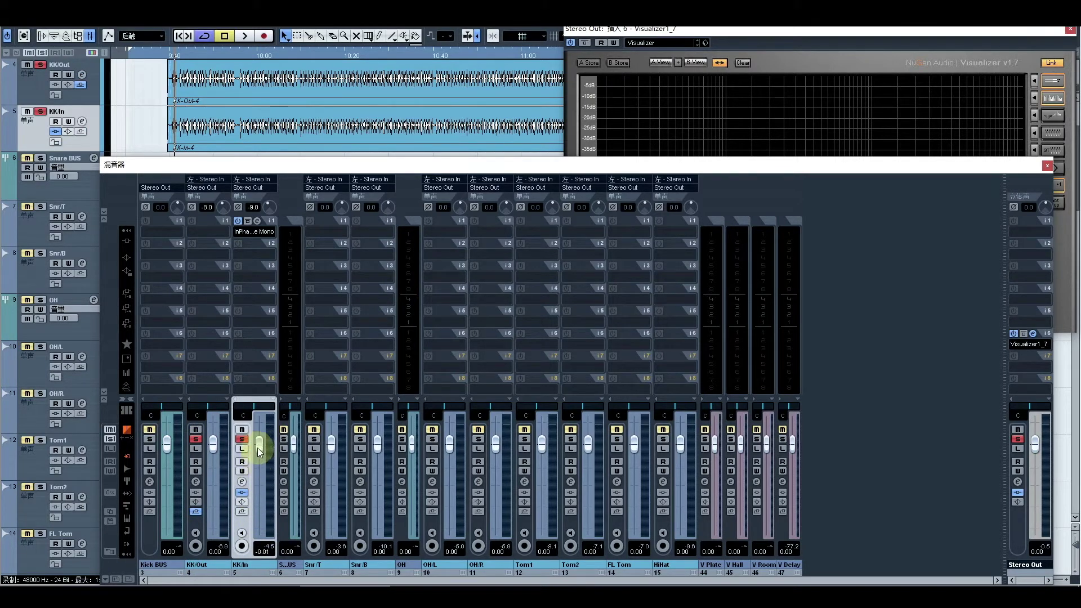
{"action": "left_click", "coordinate": [261, 551]}
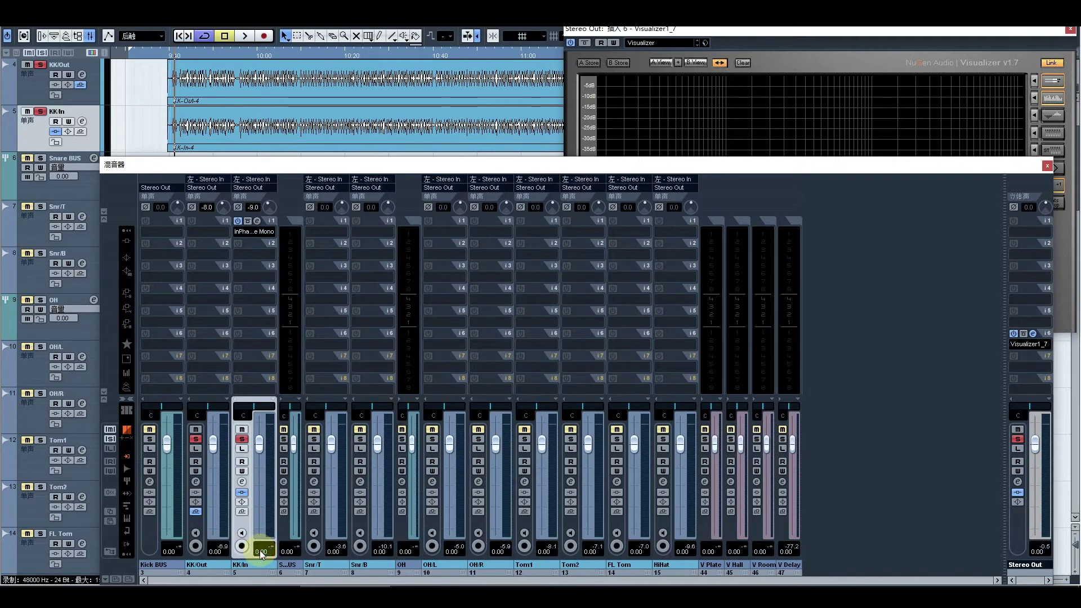
{"action": "key", "text": "Return"}
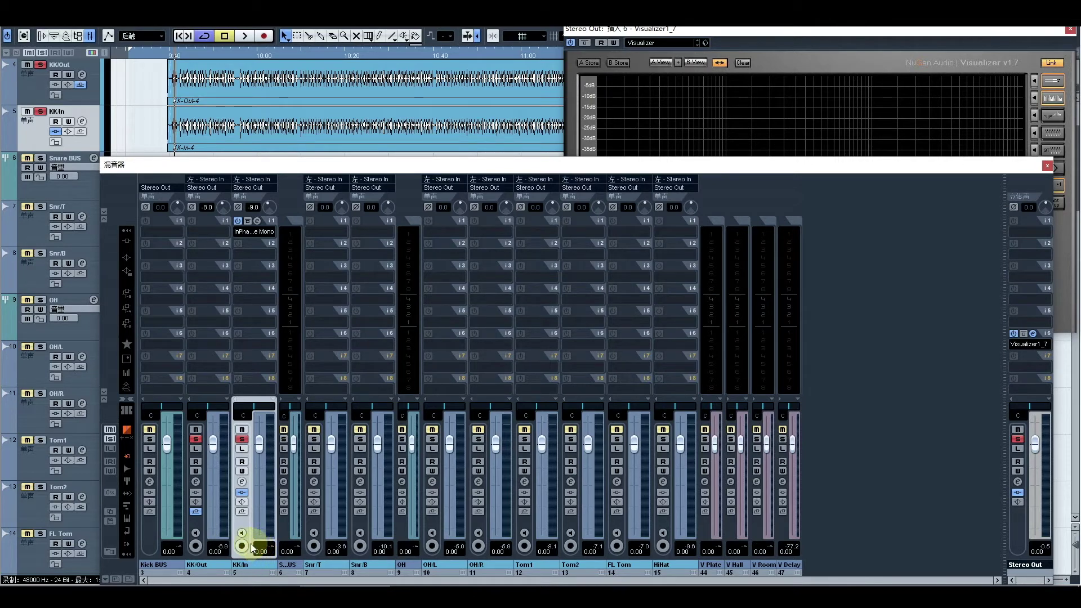
Route the outputs of KK/Out and KK/In to the Kick BUS group
{"action": "left_click", "coordinate": [156, 568]}
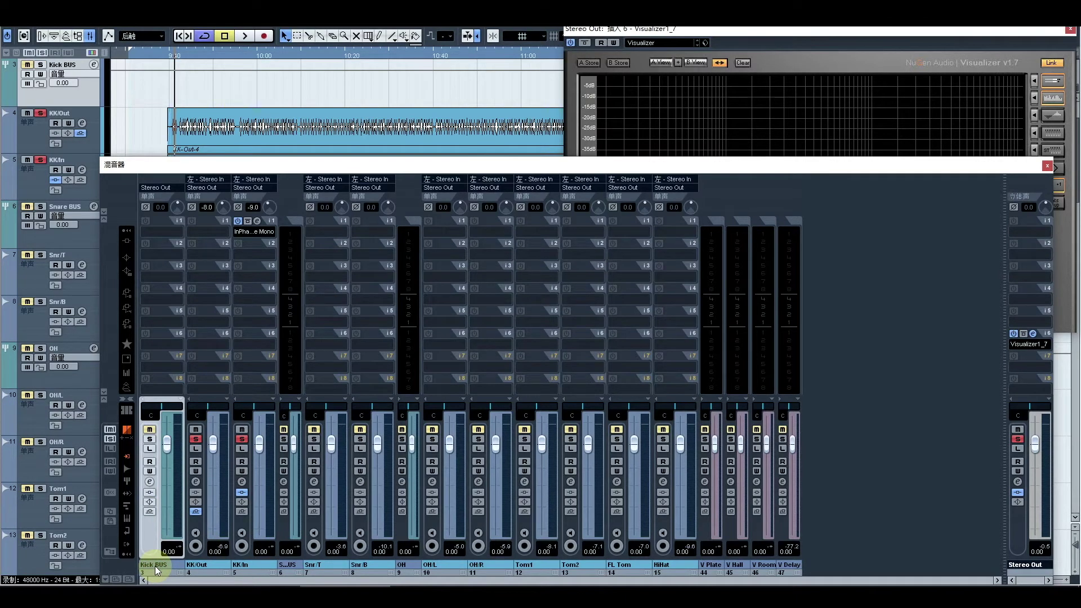
{"action": "left_click", "coordinate": [205, 187]}
{"action": "mouse_move", "coordinate": [241, 256]}
{"action": "left_click", "coordinate": [446, 270]}
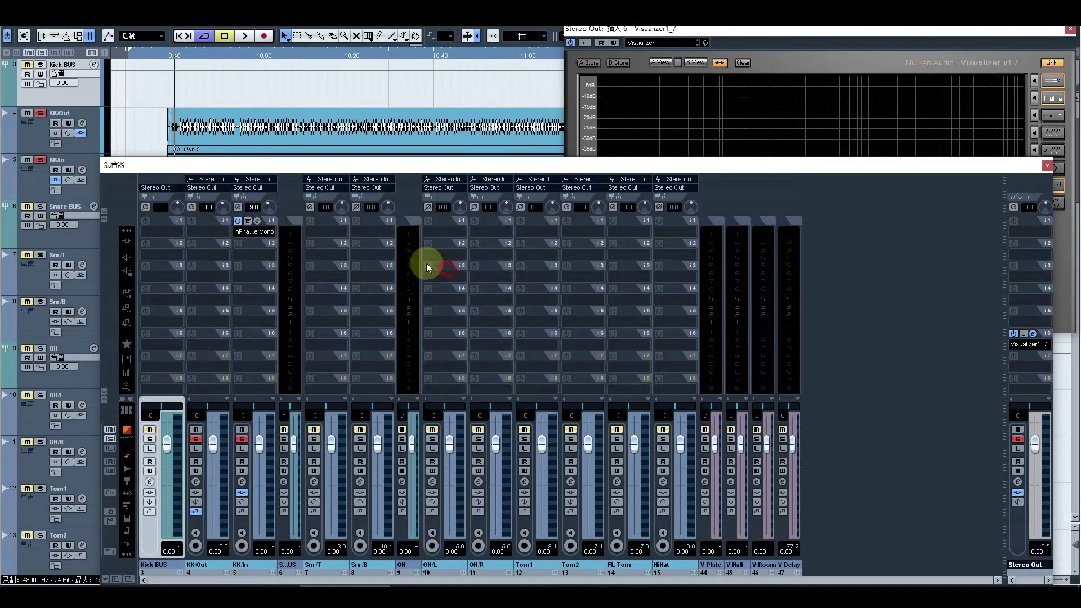
{"action": "left_click", "coordinate": [251, 192]}
{"action": "mouse_move", "coordinate": [286, 256]}
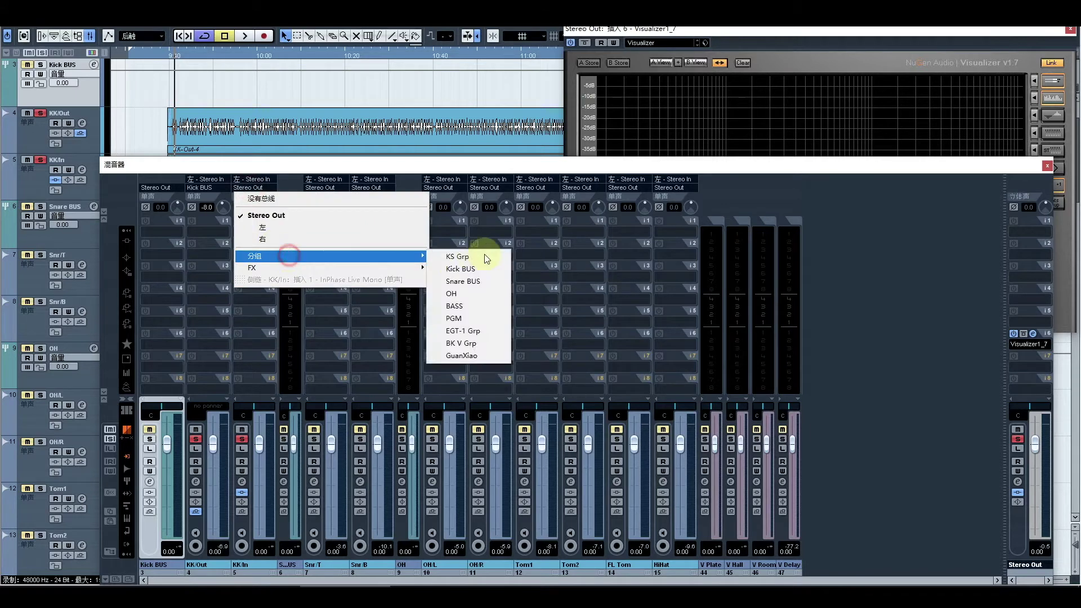
{"action": "left_click", "coordinate": [450, 268]}
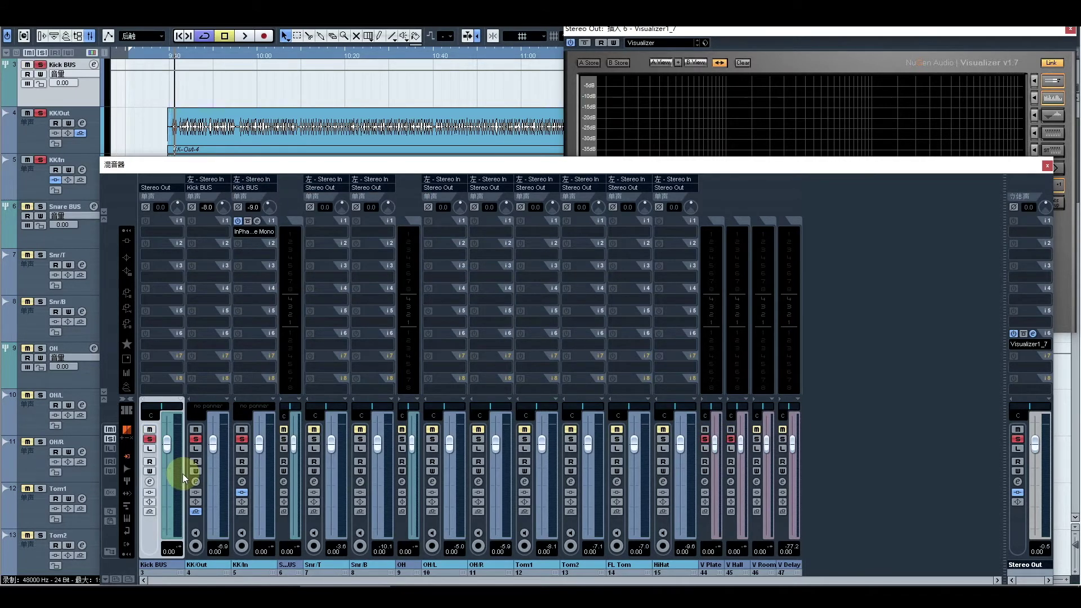
Play the soloed Kick BUS, try lowering its fader and reset it to 0.00
{"action": "key", "text": "space"}
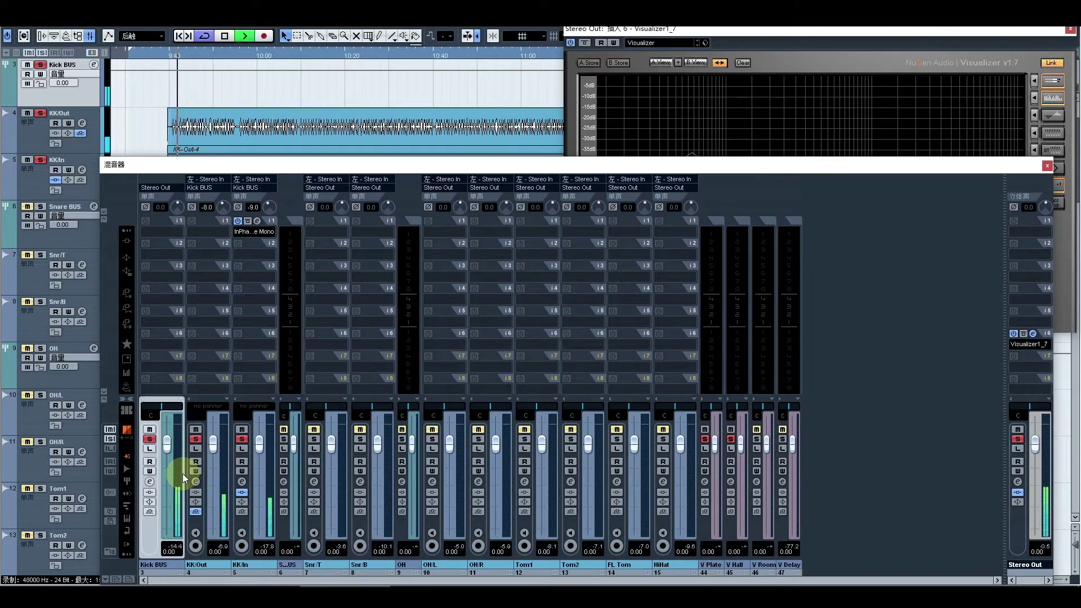
{"action": "mouse_move", "coordinate": [168, 450]}
{"action": "left_mouse_down"}
{"action": "mouse_move", "coordinate": [170, 523]}
{"action": "mouse_move", "coordinate": [174, 466]}
{"action": "left_mouse_up"}
{"action": "left_click", "coordinate": [172, 447], "text": "ctrl"}
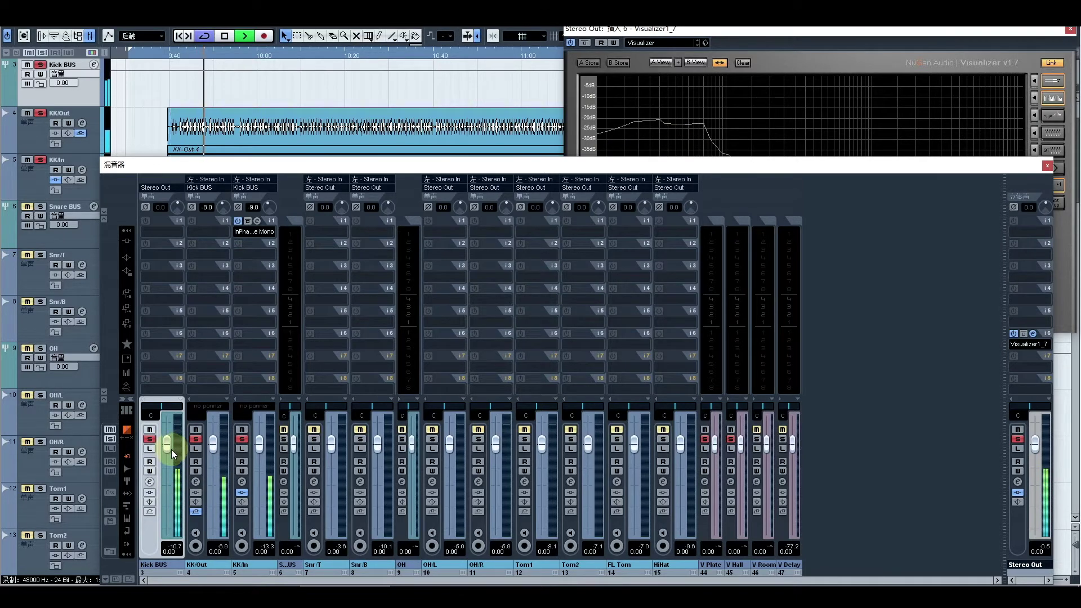
Try other KK/In fader levels during playback, return it to 0.00 and stop playback
{"action": "mouse_move", "coordinate": [258, 448]}
{"action": "left_mouse_down"}
{"action": "mouse_move", "coordinate": [258, 512]}
{"action": "mouse_move", "coordinate": [256, 436]}
{"action": "mouse_move", "coordinate": [255, 449]}
{"action": "left_mouse_up"}
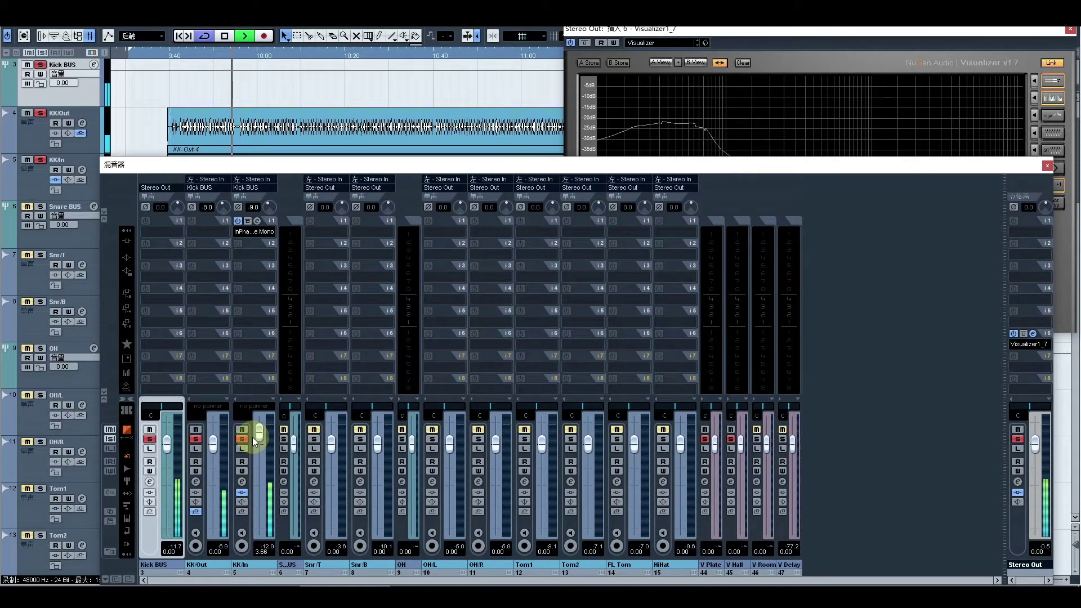
{"action": "left_click", "coordinate": [266, 553]}
{"action": "type", "text": "0"}
{"action": "key", "text": "Return"}
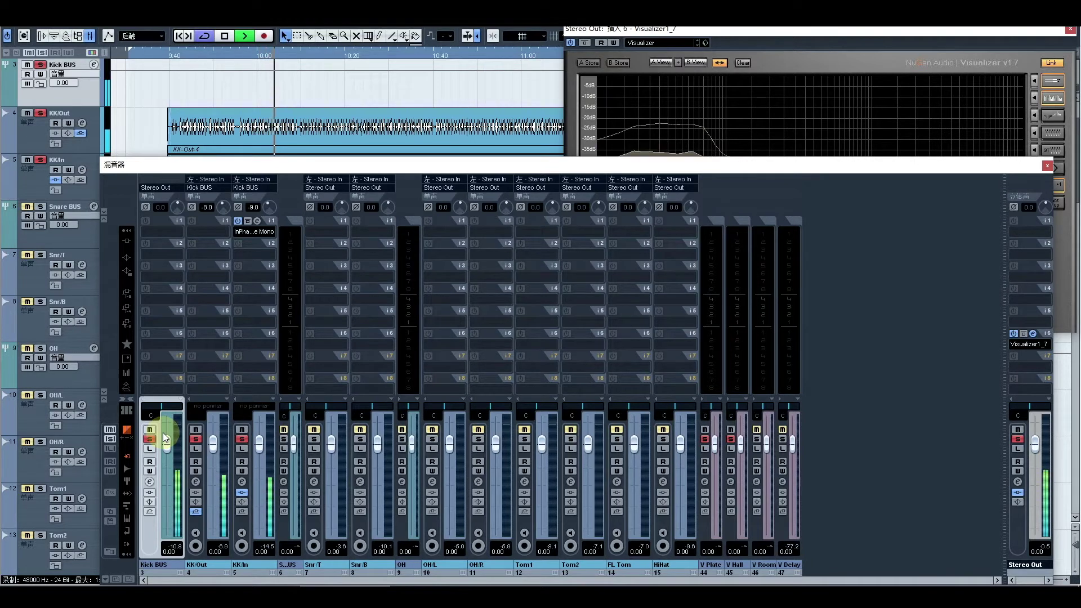
{"action": "key", "text": "space"}
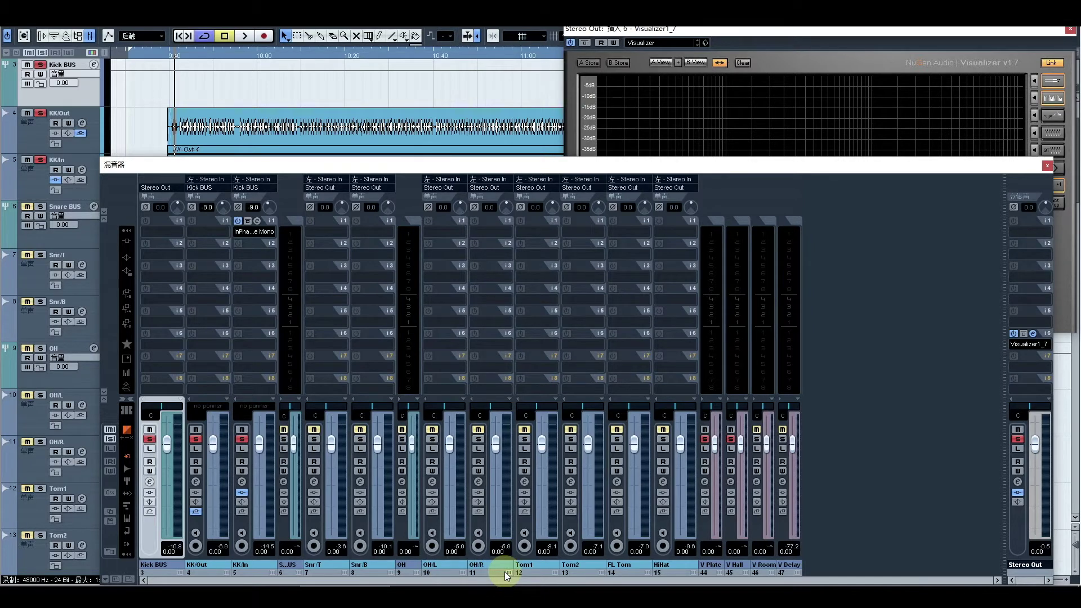
Mute the Kick BUS, KK/Out and KK/In channels and clear their solos
{"action": "left_click", "coordinate": [150, 430]}
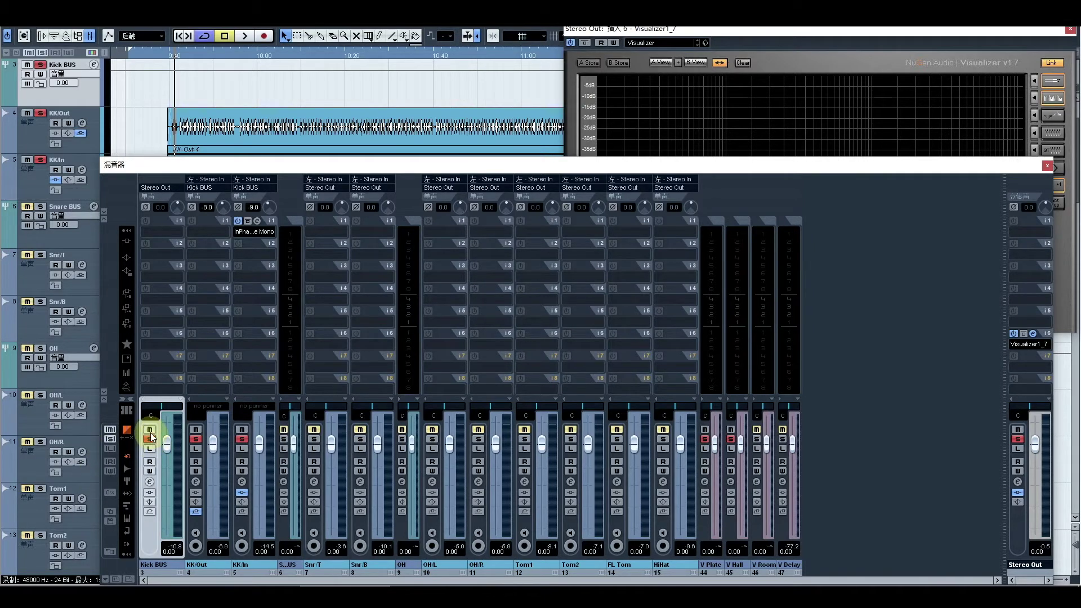
{"action": "left_click", "coordinate": [149, 440]}
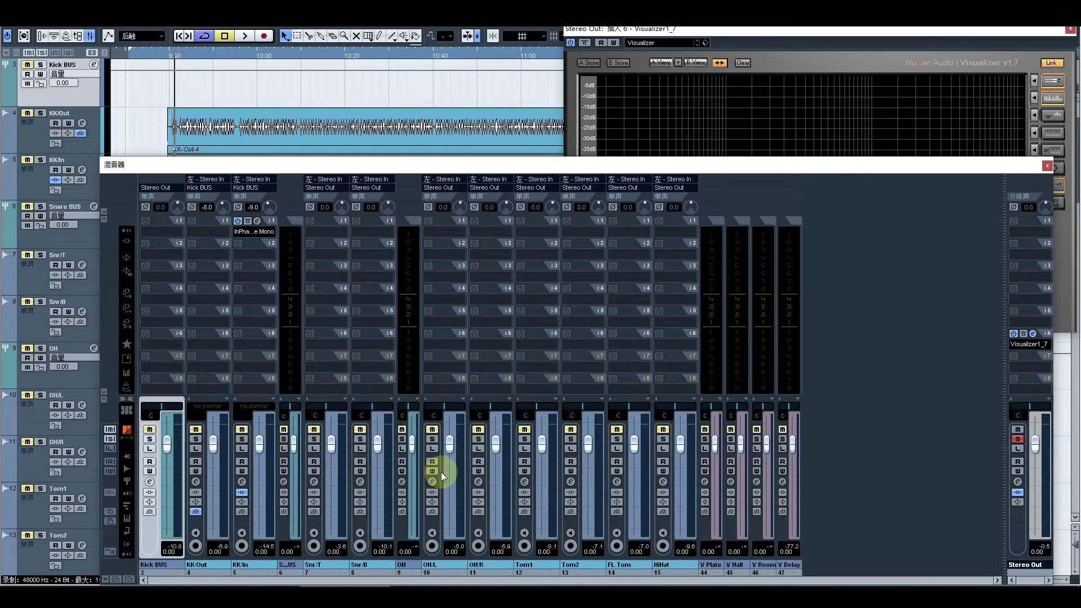
Solo OH/L and OH/R and pan them hard left and hard right
{"action": "left_click", "coordinate": [431, 440]}
{"action": "left_click", "coordinate": [477, 439]}
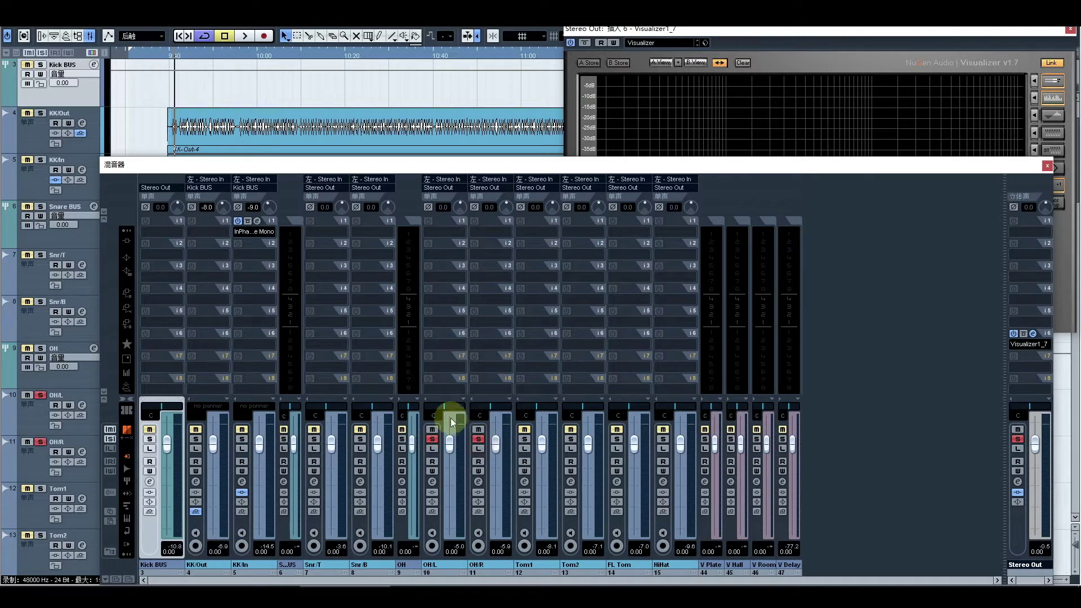
{"action": "left_click_drag", "start_coordinate": [443, 407], "coordinate": [428, 406]}
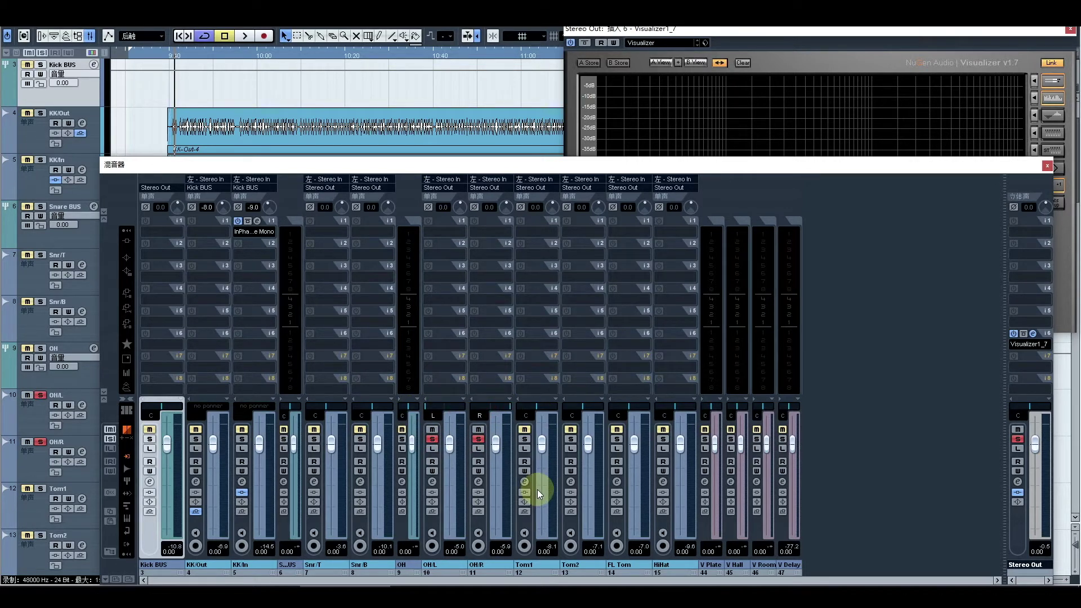
Play the soloed overheads and examine their levels and spectrum in Visualizer
{"action": "key", "text": "space"}
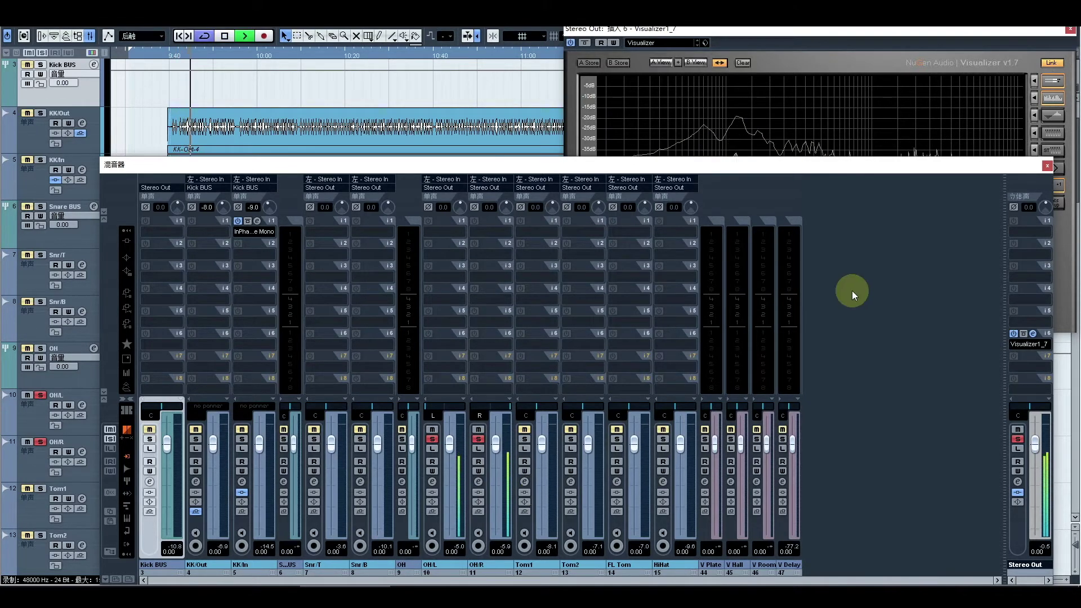
{"action": "left_click", "coordinate": [797, 63]}
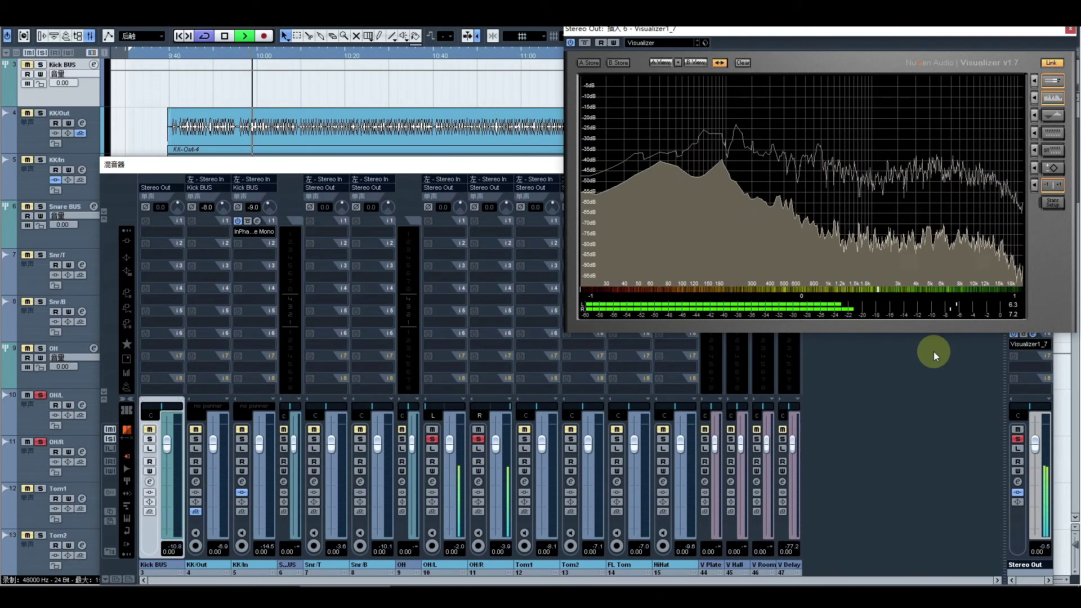
{"action": "key", "text": "space"}
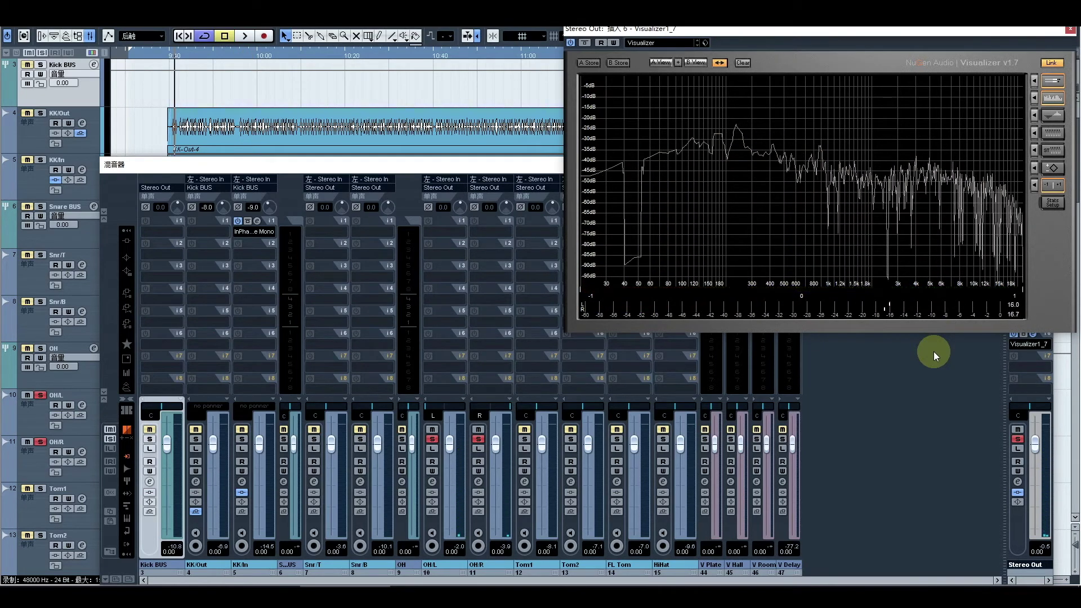
Try an input gain of -8.0 on OH/L and OH/R, playing the overheads to check their levels in Visualizer
{"action": "left_click", "coordinate": [505, 165]}
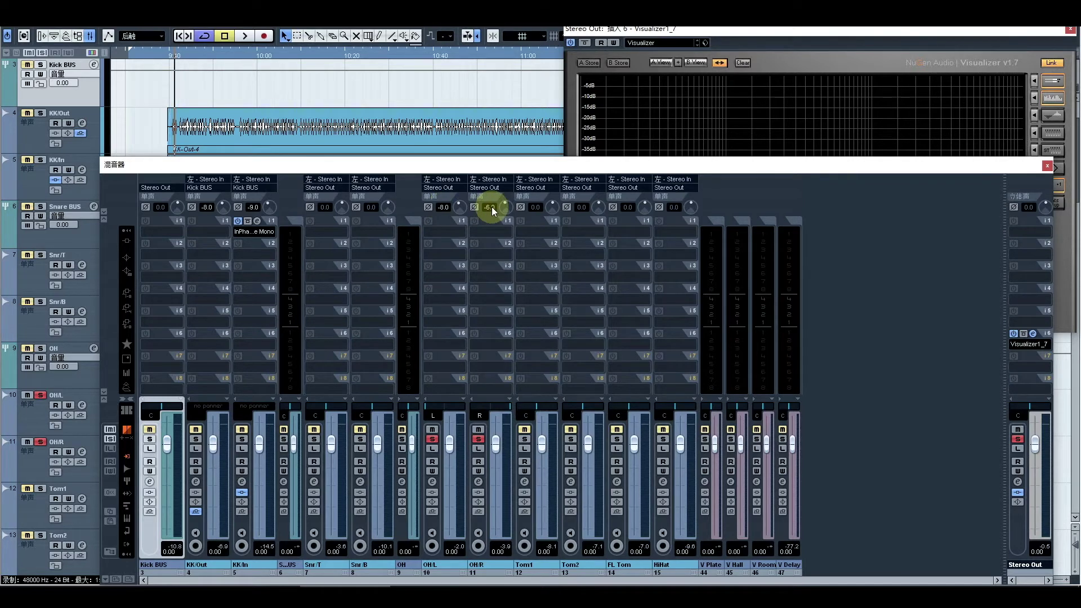
{"action": "left_click", "coordinate": [822, 55]}
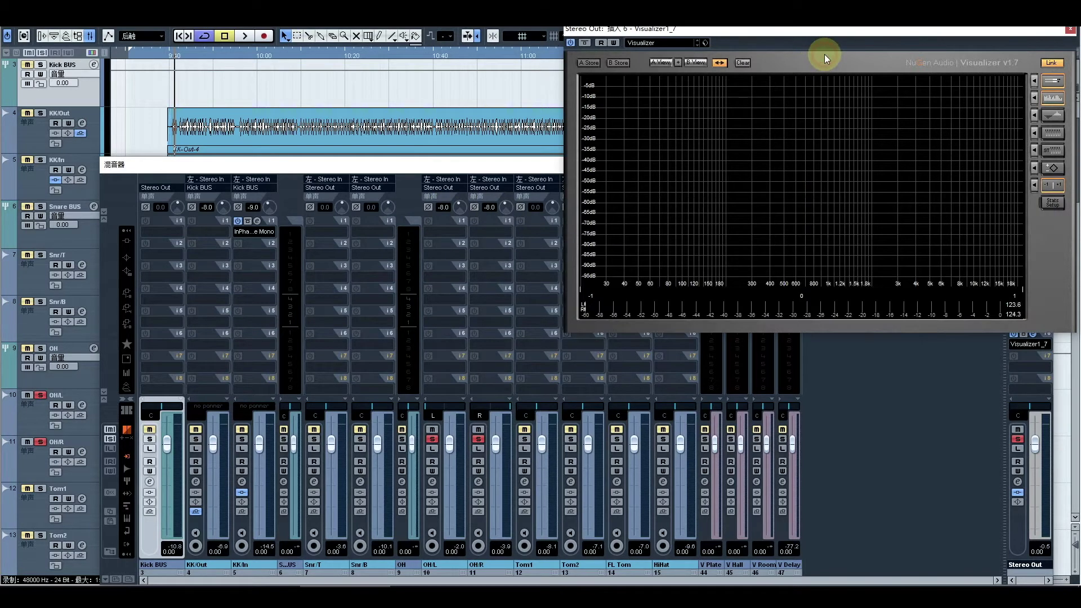
{"action": "key", "text": "space"}
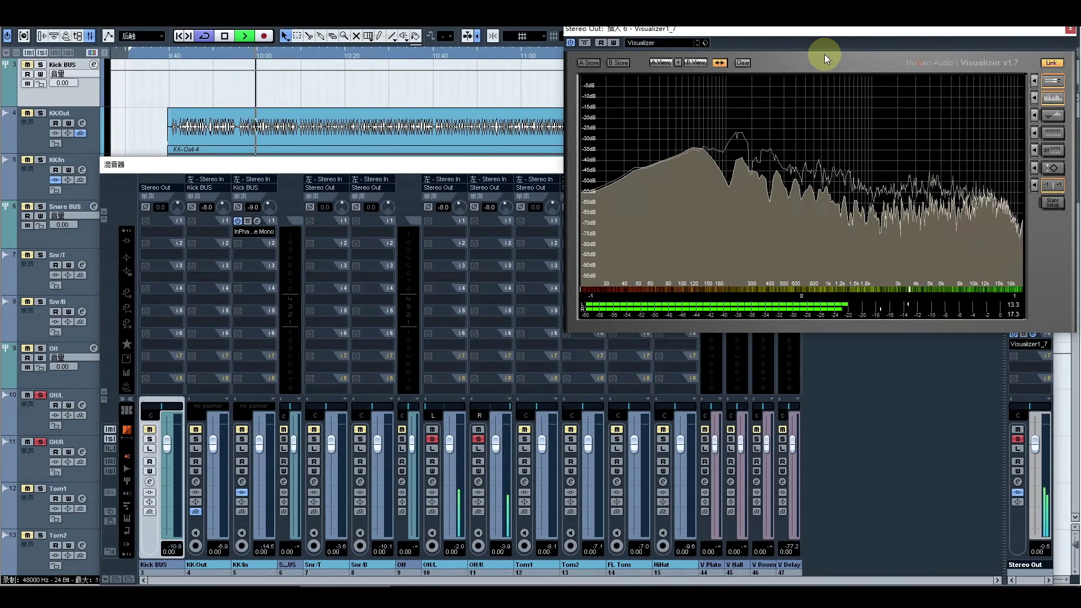
{"action": "left_click", "coordinate": [621, 208]}
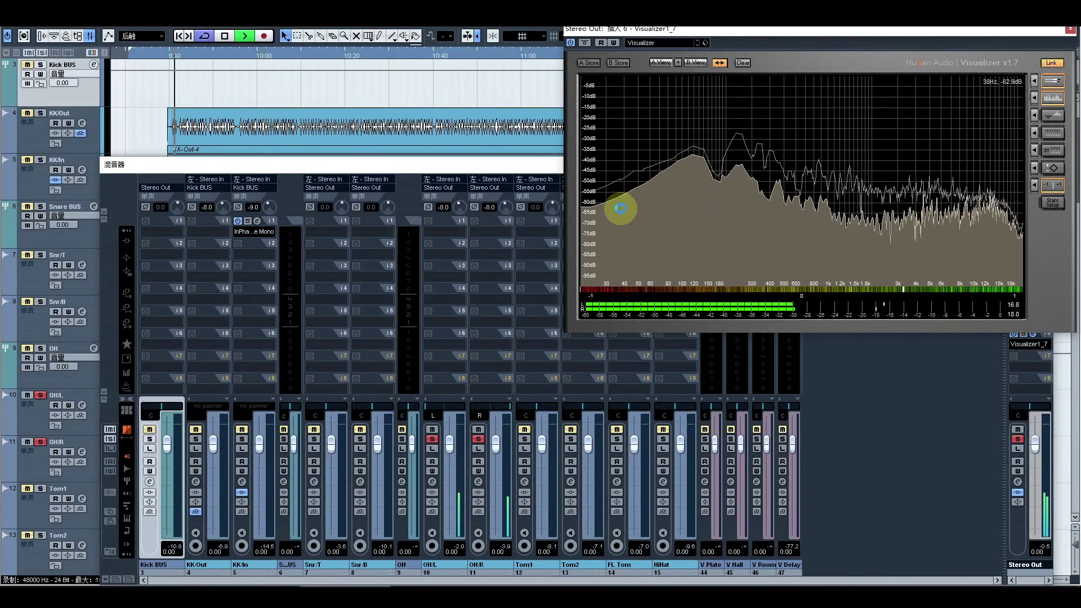
{"action": "key", "text": "space"}
Set the input gain of OH/L and OH/R to -10.0 and play the overheads to check their levels in Visualizer
{"action": "left_click", "coordinate": [434, 235]}
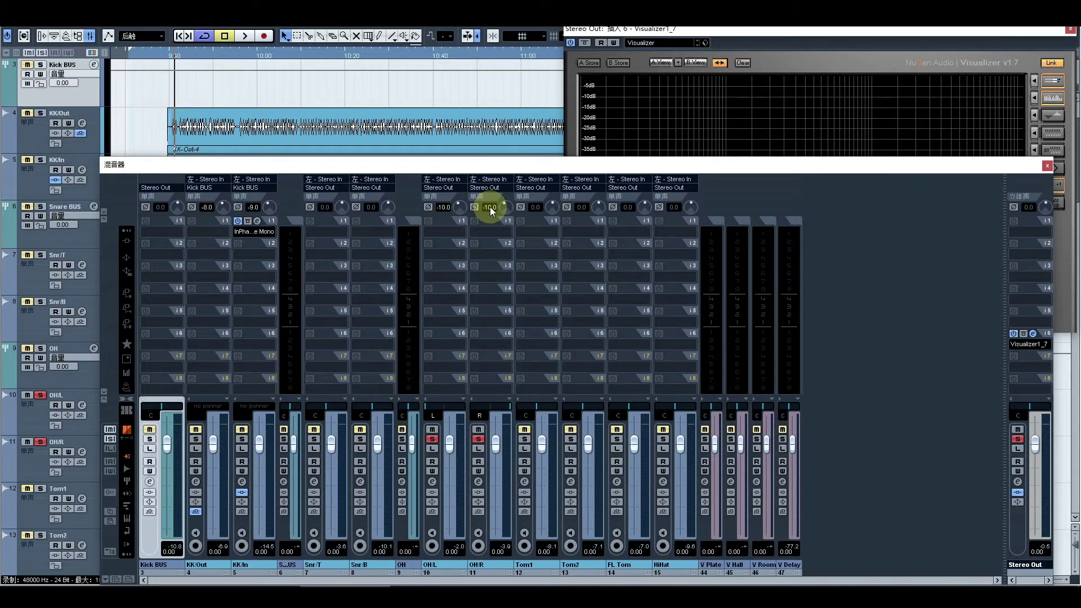
{"action": "key", "text": "space"}
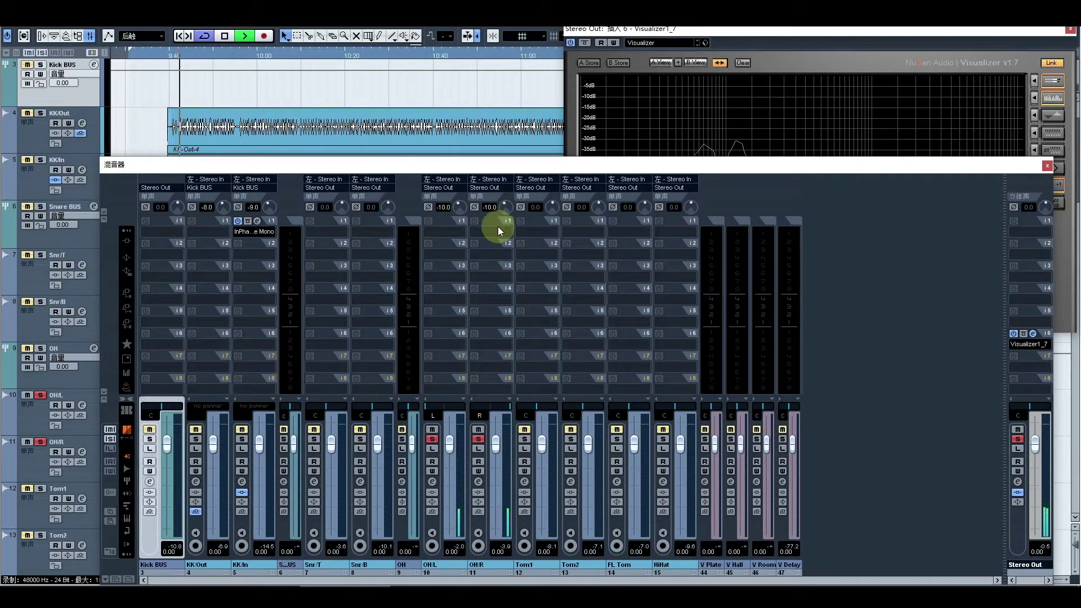
{"action": "left_click", "coordinate": [826, 82]}
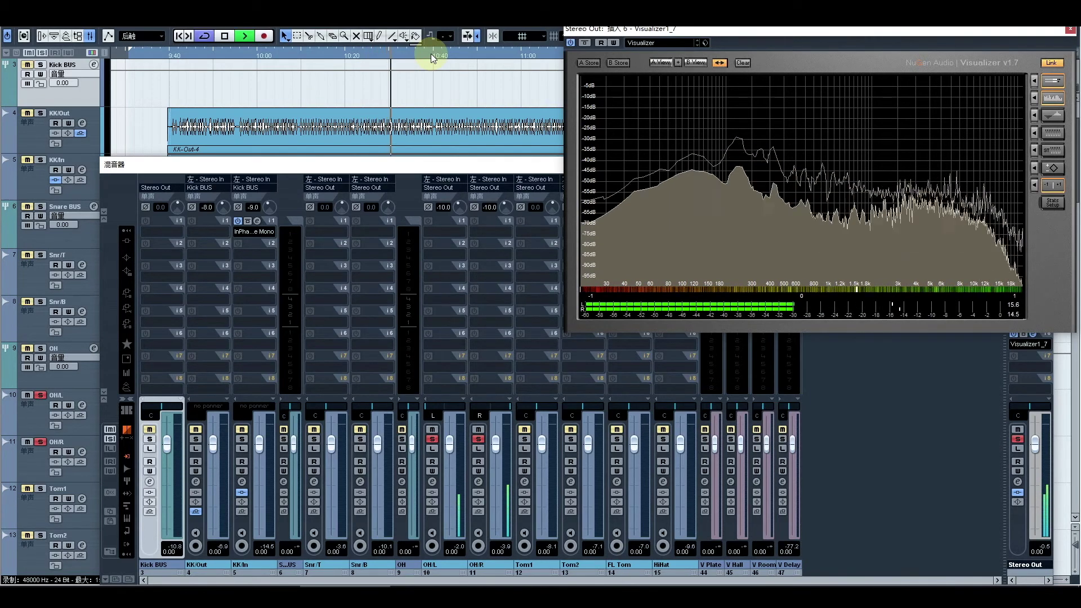
{"action": "key", "text": "space"}
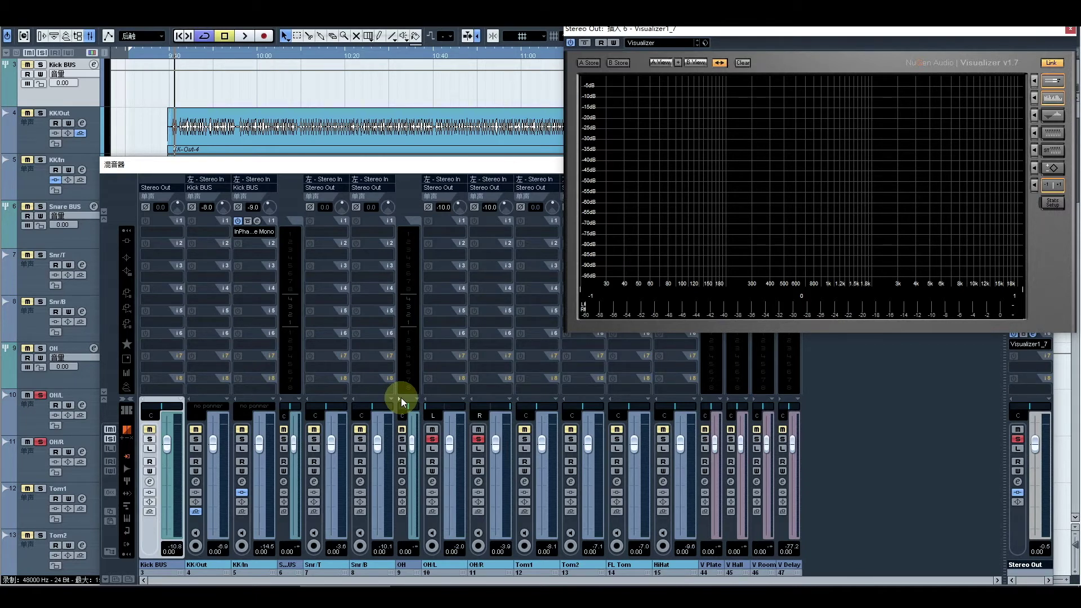
Widen the OH channel strip in the mixer, then clear and restore the solos on OH/L and OH/R
{"action": "left_click", "coordinate": [401, 397]}
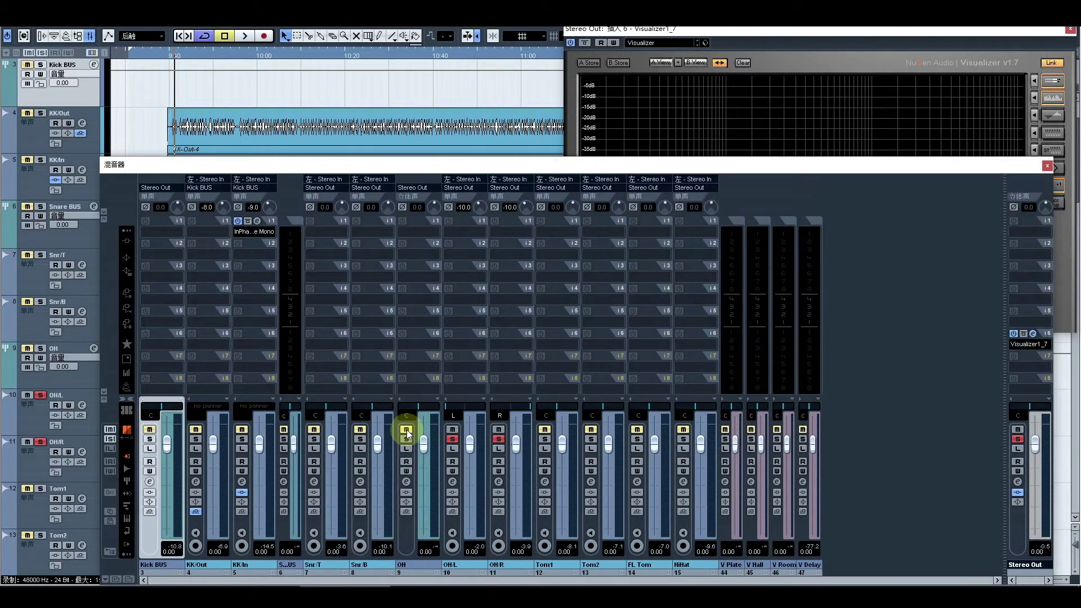
{"action": "left_click", "coordinate": [452, 439]}
{"action": "left_click", "coordinate": [497, 442]}
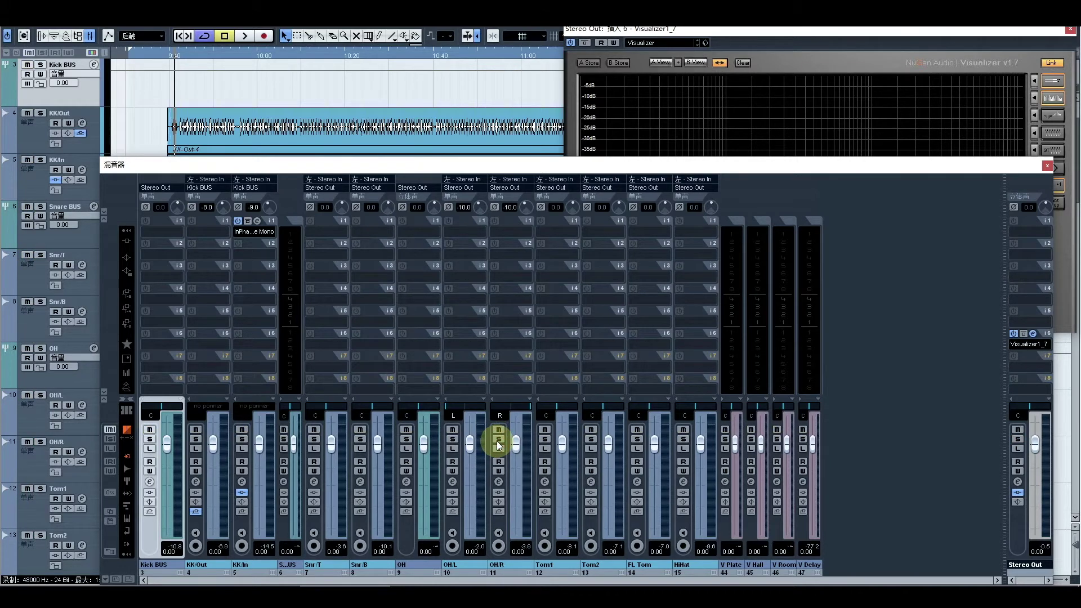
{"action": "left_click", "coordinate": [498, 440]}
{"action": "left_click", "coordinate": [452, 439]}
Show the vectorscope in Visualizer and play the soloed overheads to examine their stereo balance
{"action": "left_click", "coordinate": [890, 34]}
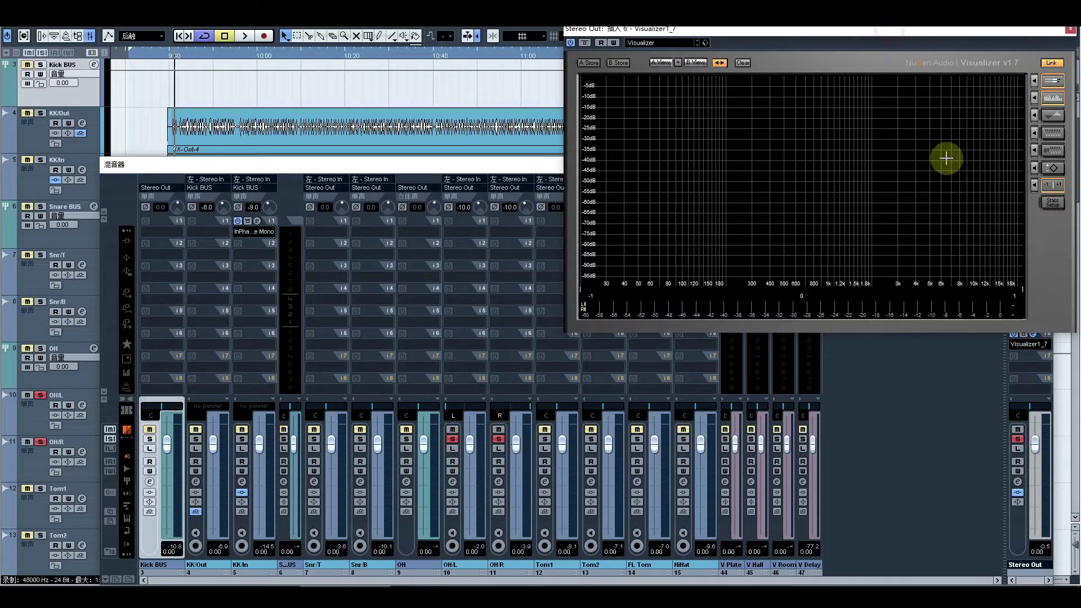
{"action": "left_click", "coordinate": [1052, 168]}
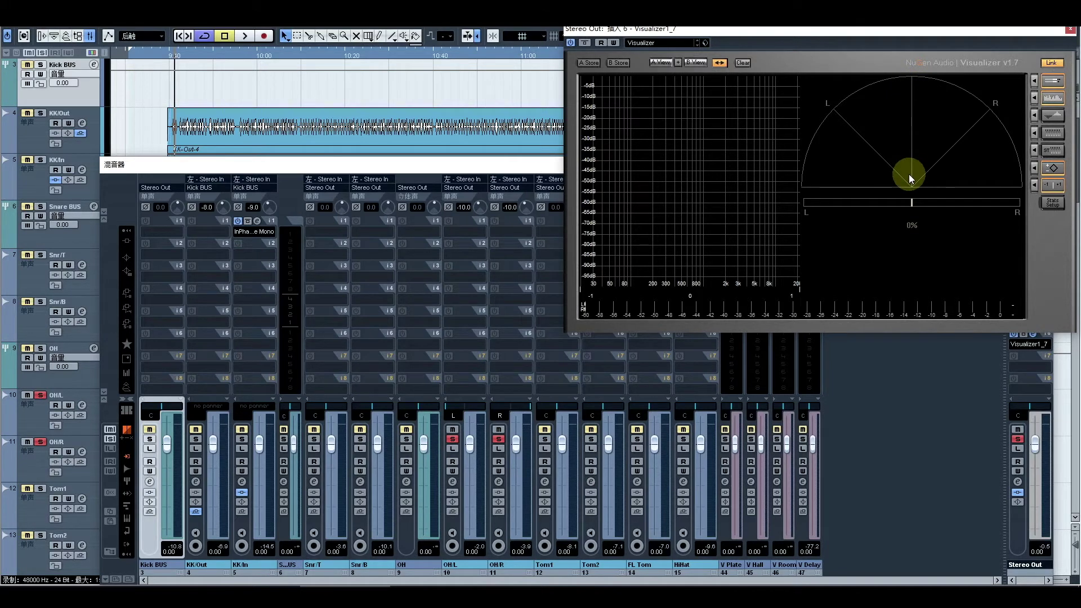
{"action": "key", "text": "space"}
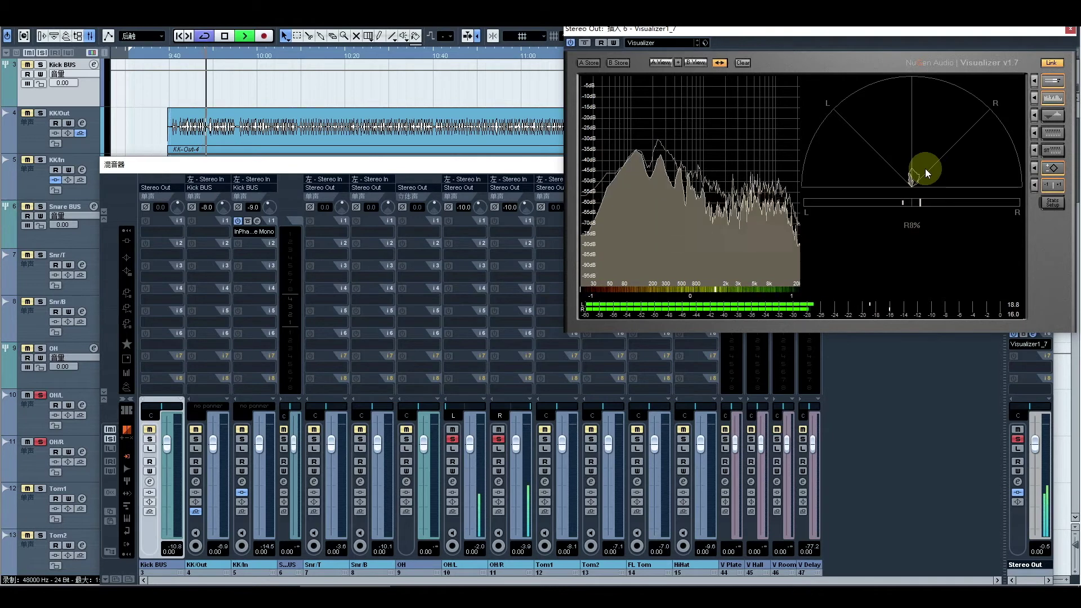
{"action": "key", "text": "space"}
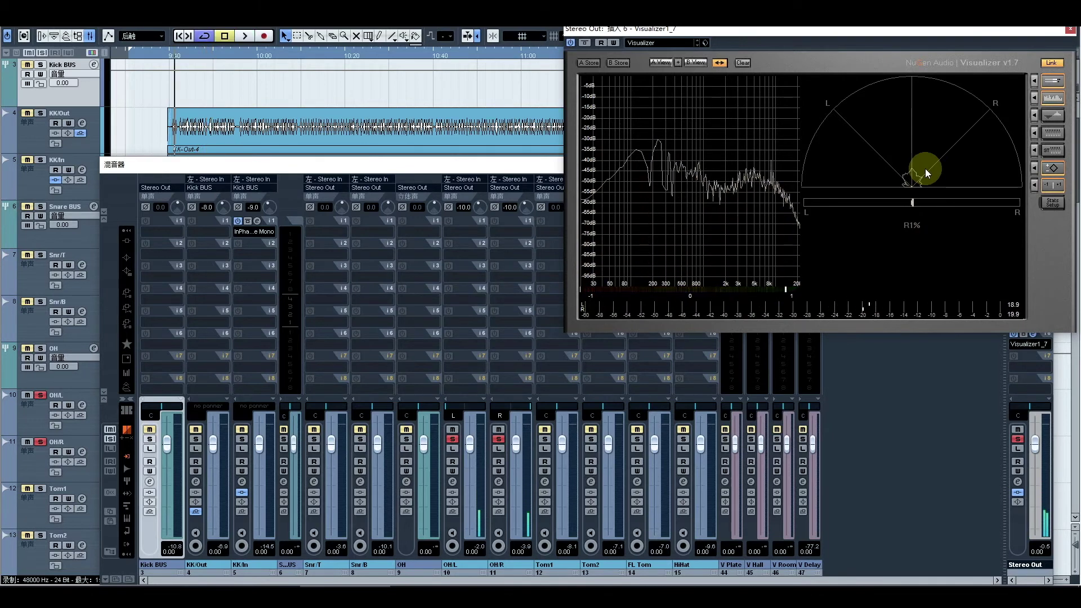
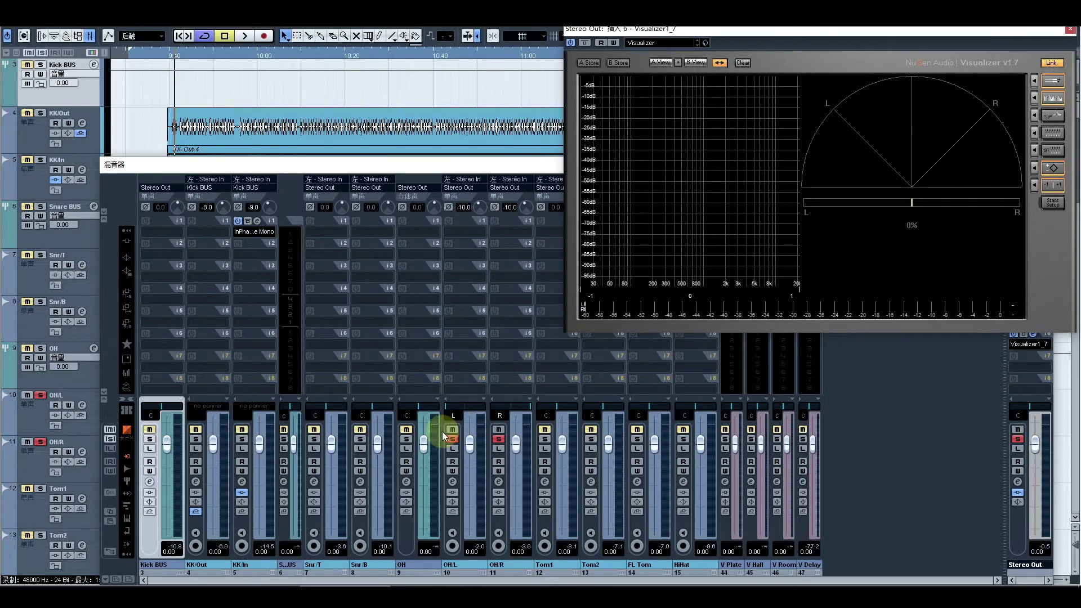
Select the OH group channel, unmute it and solo it
{"action": "left_click", "coordinate": [418, 566]}
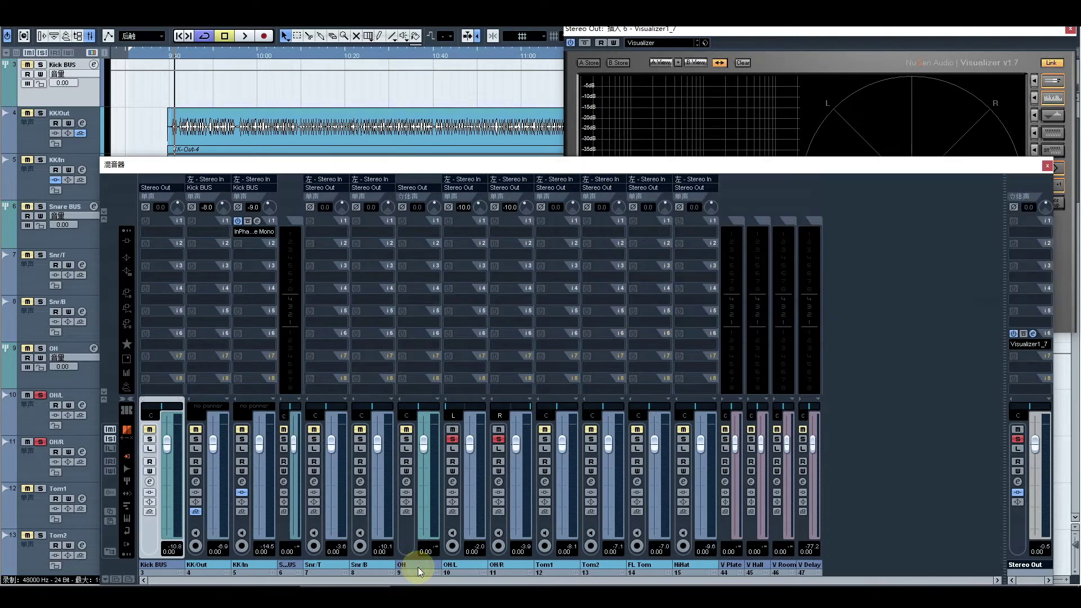
{"action": "left_click", "coordinate": [406, 430]}
{"action": "left_click", "coordinate": [406, 439]}
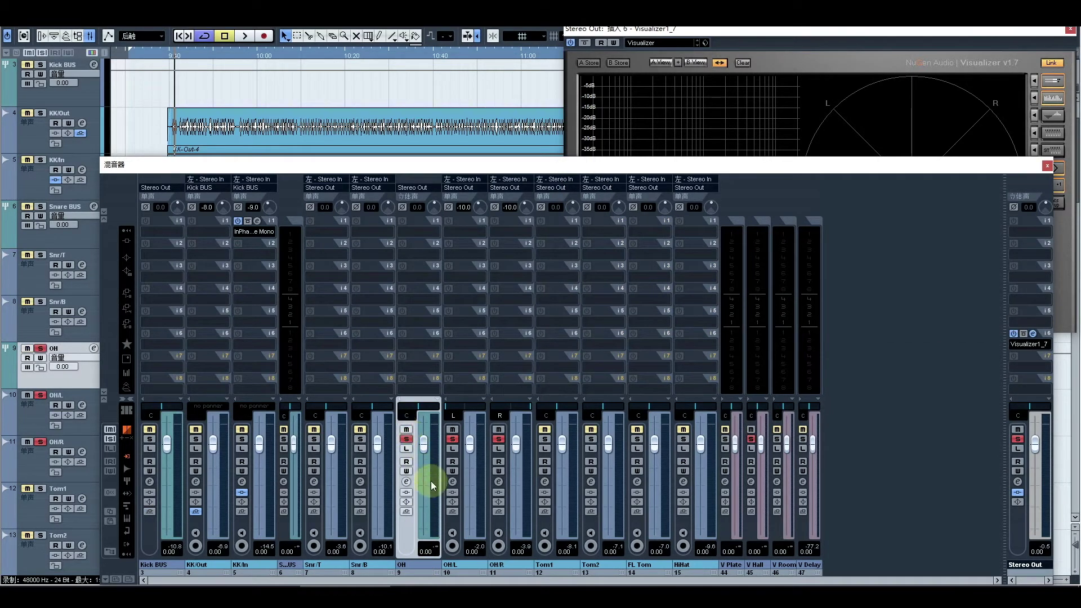
Route the outputs of OH/L and OH/R to the OH group
{"action": "left_click", "coordinate": [463, 188]}
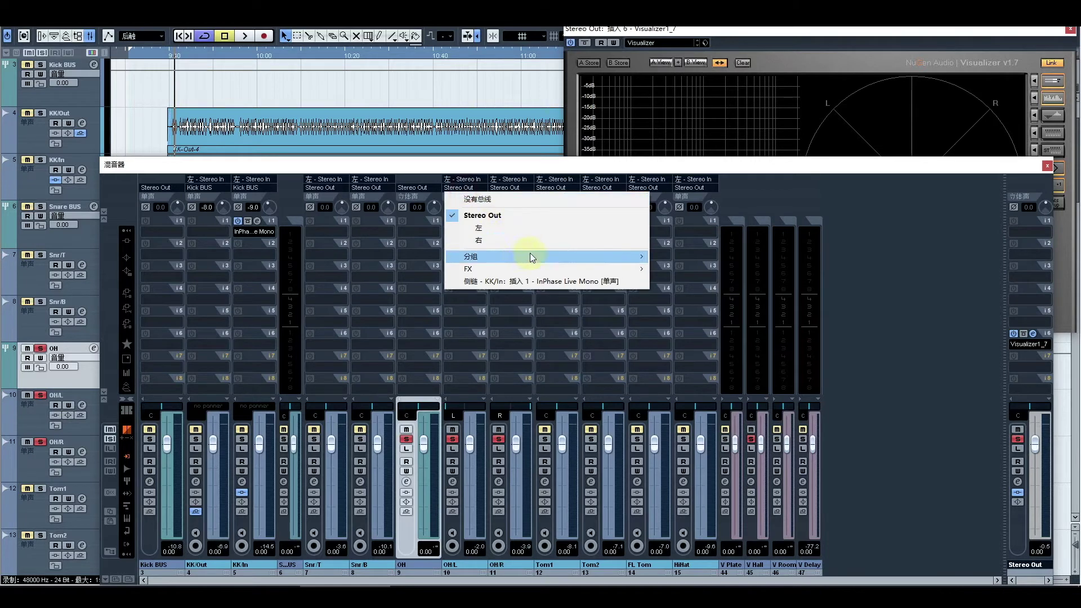
{"action": "mouse_move", "coordinate": [529, 256]}
{"action": "left_click", "coordinate": [687, 293]}
{"action": "left_click", "coordinate": [501, 189]}
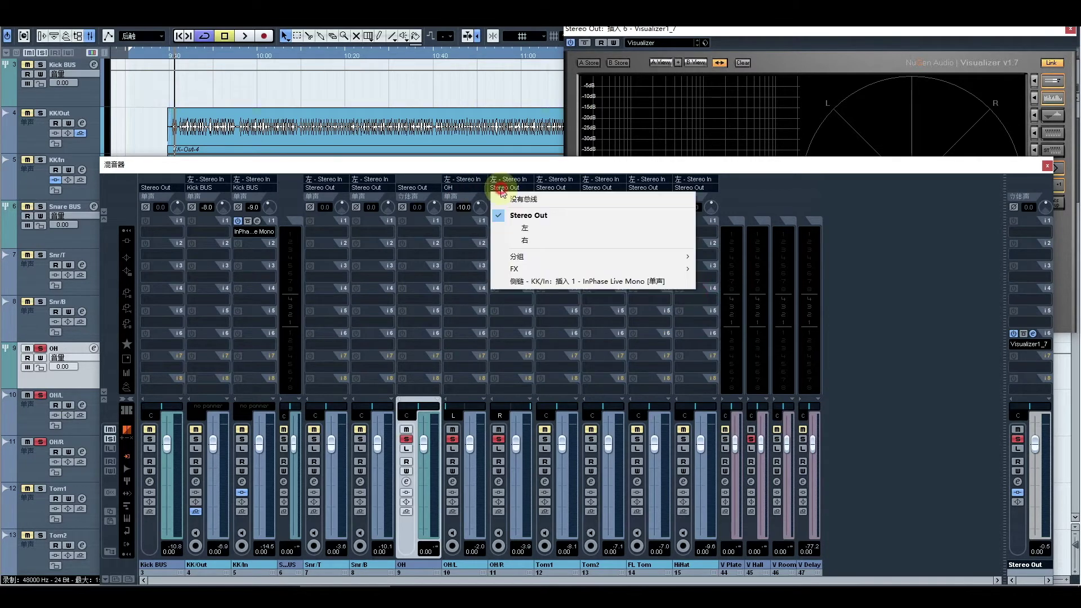
{"action": "mouse_move", "coordinate": [581, 256]}
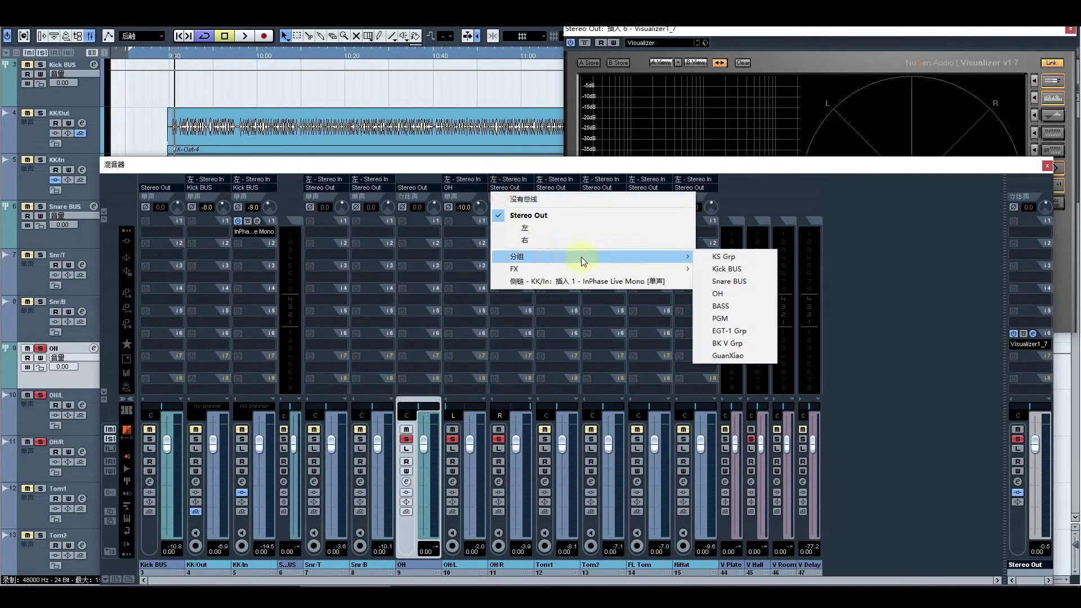
{"action": "left_click", "coordinate": [730, 296]}
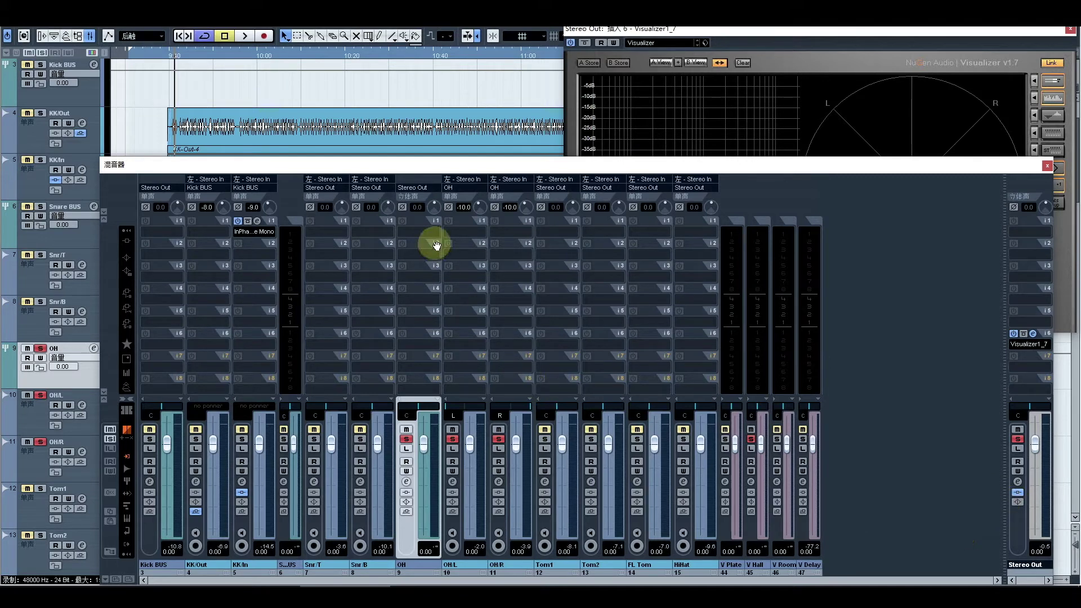
Insert InPhase Live Stereo in the first insert slot of the OH group and move its window clear of the channel's inserts
{"action": "left_click", "coordinate": [411, 228]}
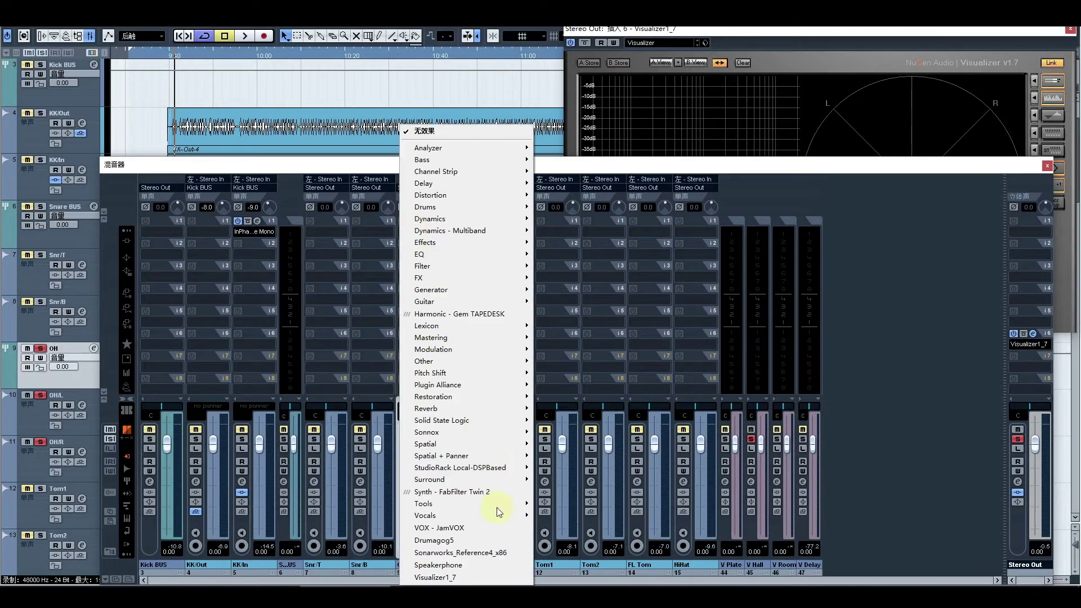
{"action": "mouse_move", "coordinate": [500, 500]}
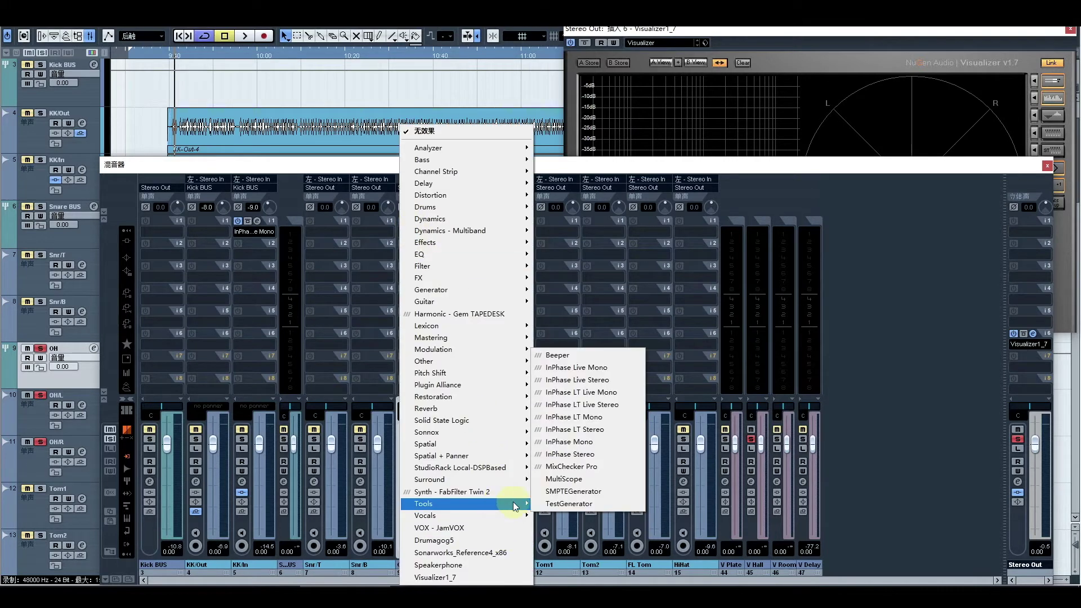
{"action": "left_click", "coordinate": [633, 383]}
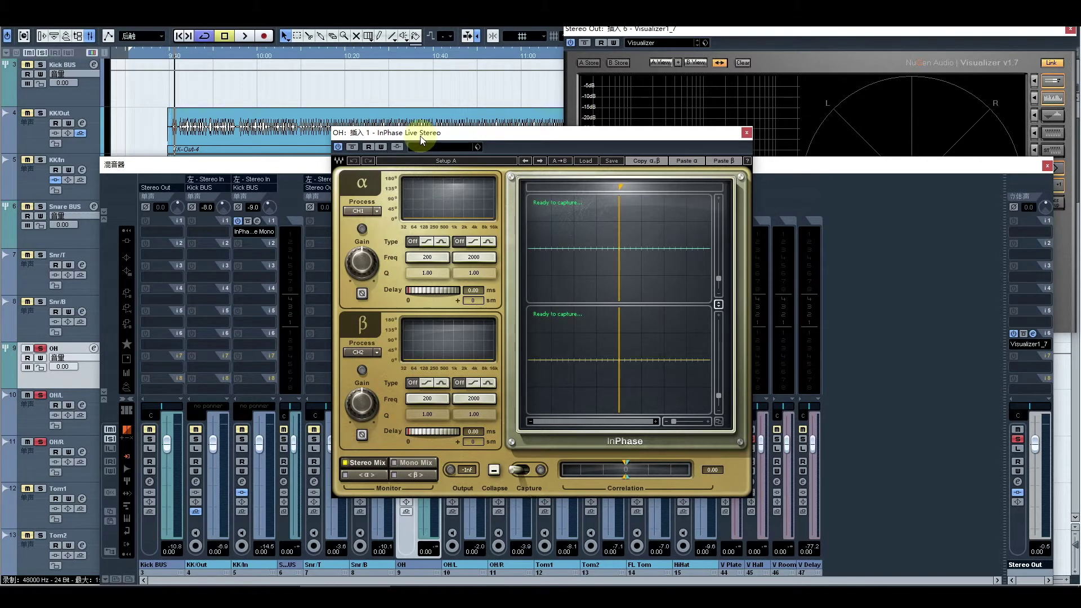
{"action": "left_click_drag", "start_coordinate": [421, 138], "coordinate": [527, 125]}
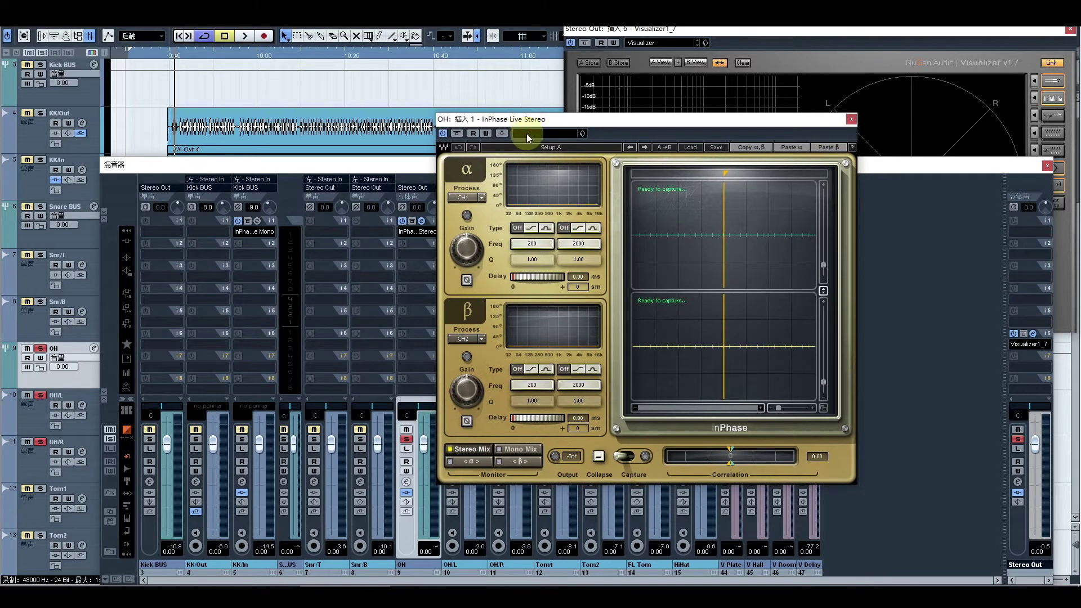
Try CH1/2 as the alpha Process setting in InPhase and return it to CH1
{"action": "left_click", "coordinate": [481, 199]}
{"action": "left_click", "coordinate": [477, 224]}
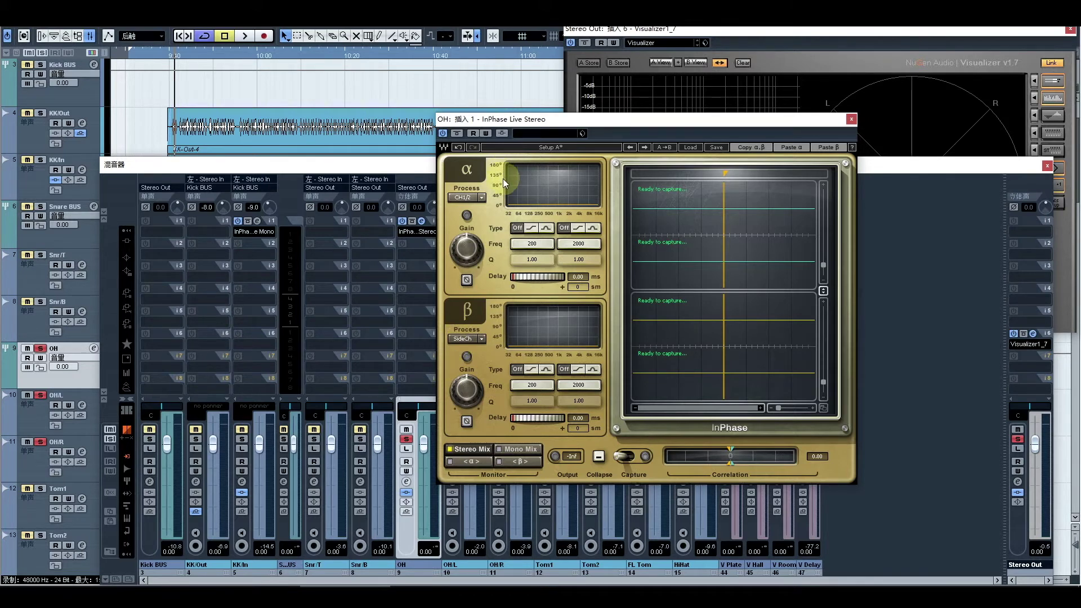
{"action": "left_click", "coordinate": [480, 200]}
{"action": "left_click", "coordinate": [473, 208]}
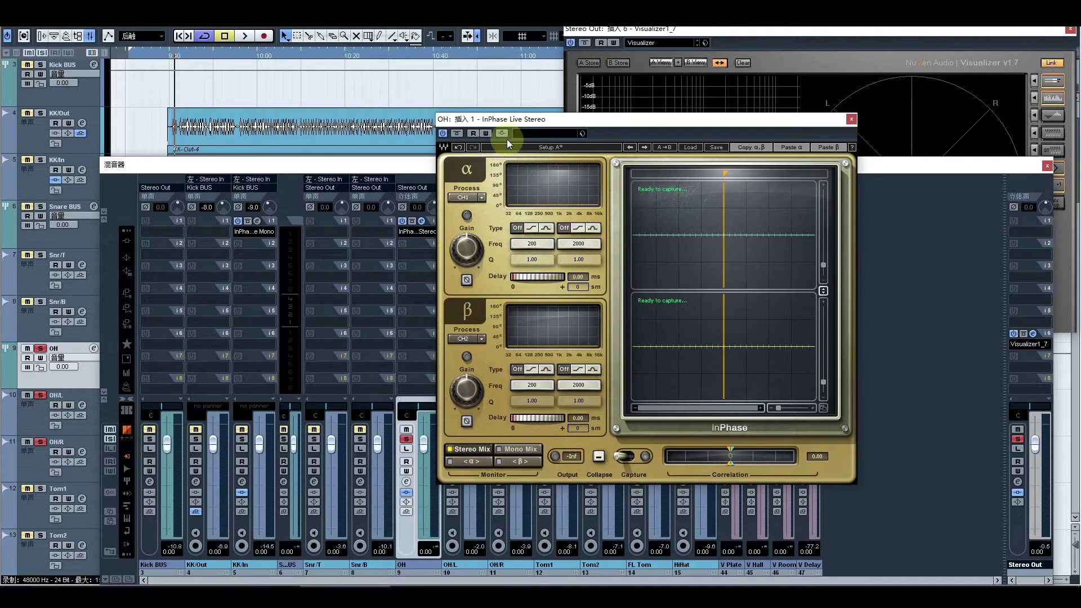
Arm Capture in InPhase and play the overheads to capture both channels' waveforms
{"action": "mouse_move", "coordinate": [496, 121]}
{"action": "left_mouse_down"}
{"action": "mouse_move", "coordinate": [532, 113]}
{"action": "mouse_move", "coordinate": [505, 123]}
{"action": "left_mouse_up"}
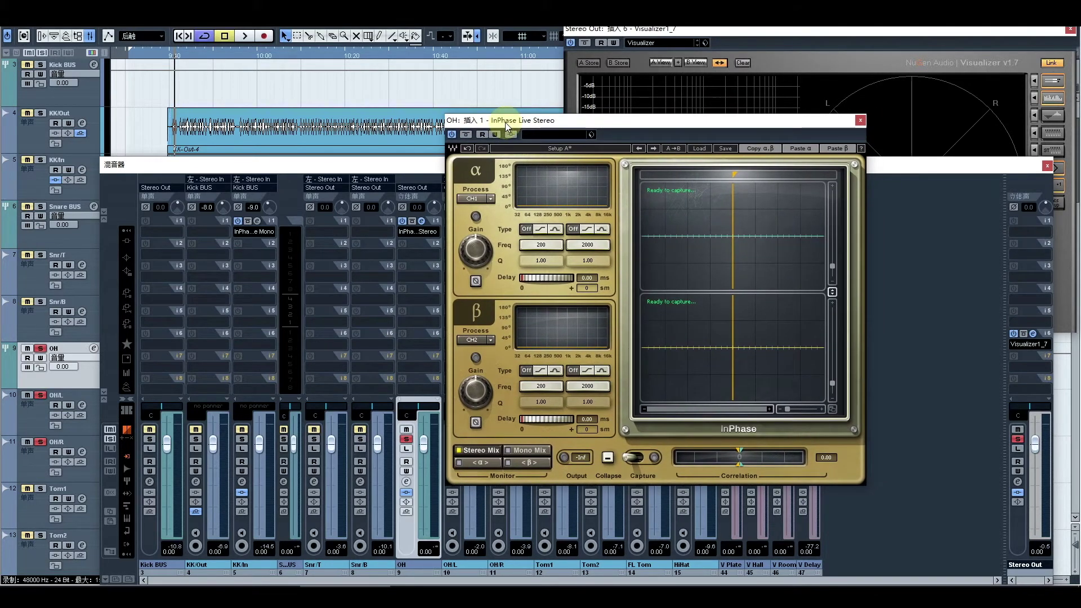
{"action": "left_click", "coordinate": [637, 463]}
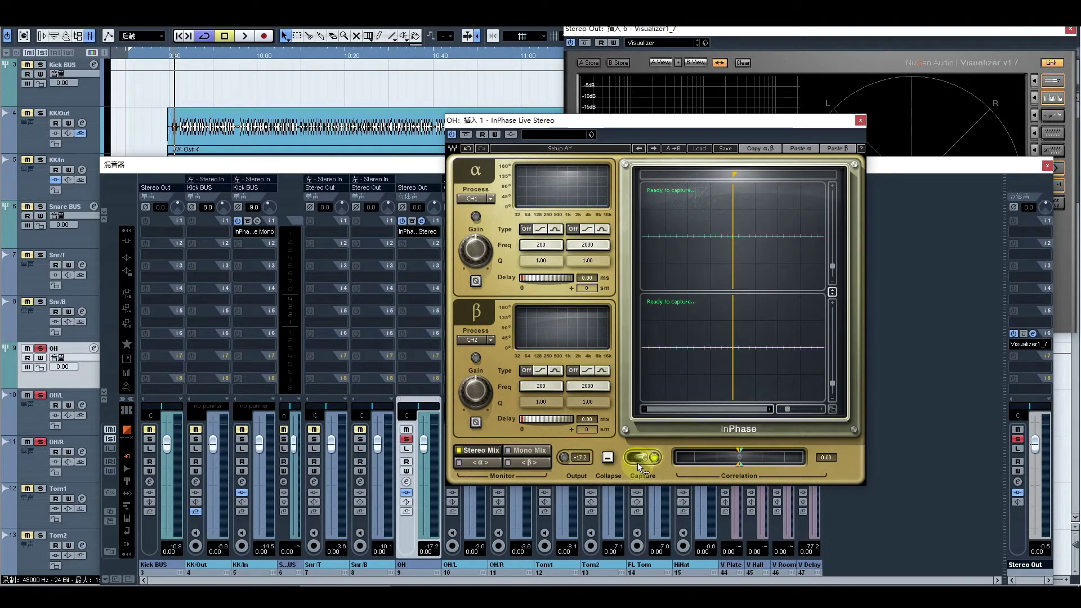
{"action": "key", "text": "space"}
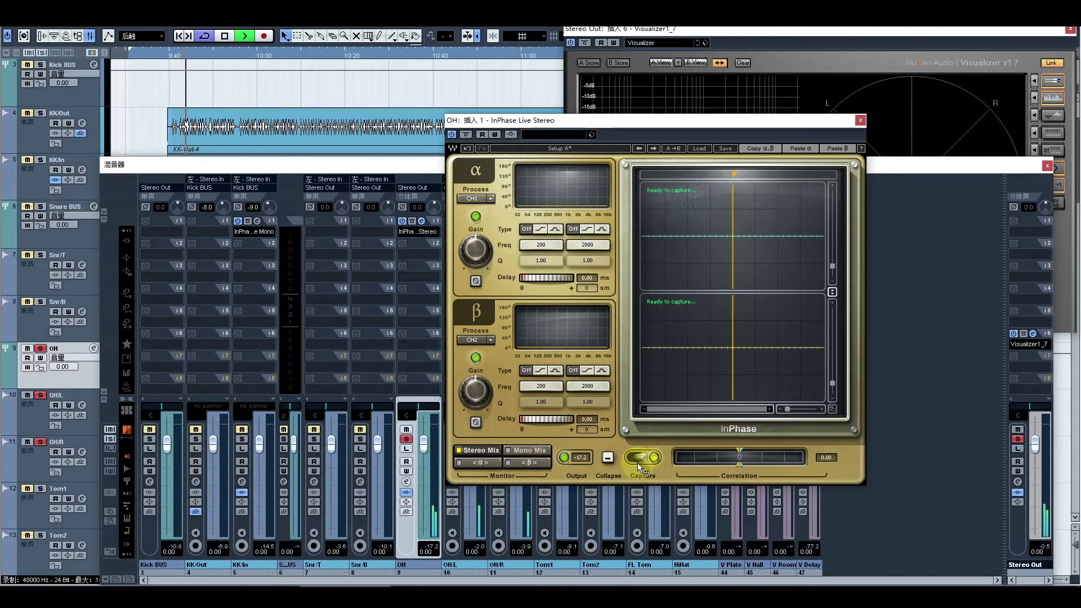
{"action": "key", "text": "space"}
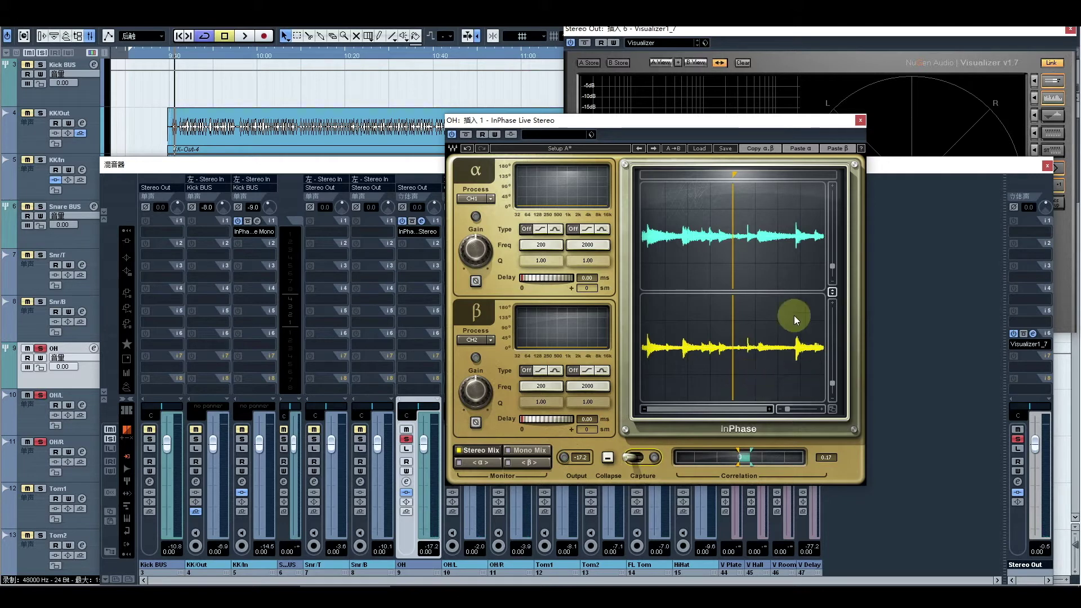
Place the InPhase marker on the second overhead transient and examine both channels' waveforms around it at closer zoom
{"action": "left_click_drag", "start_coordinate": [734, 174], "coordinate": [682, 174]}
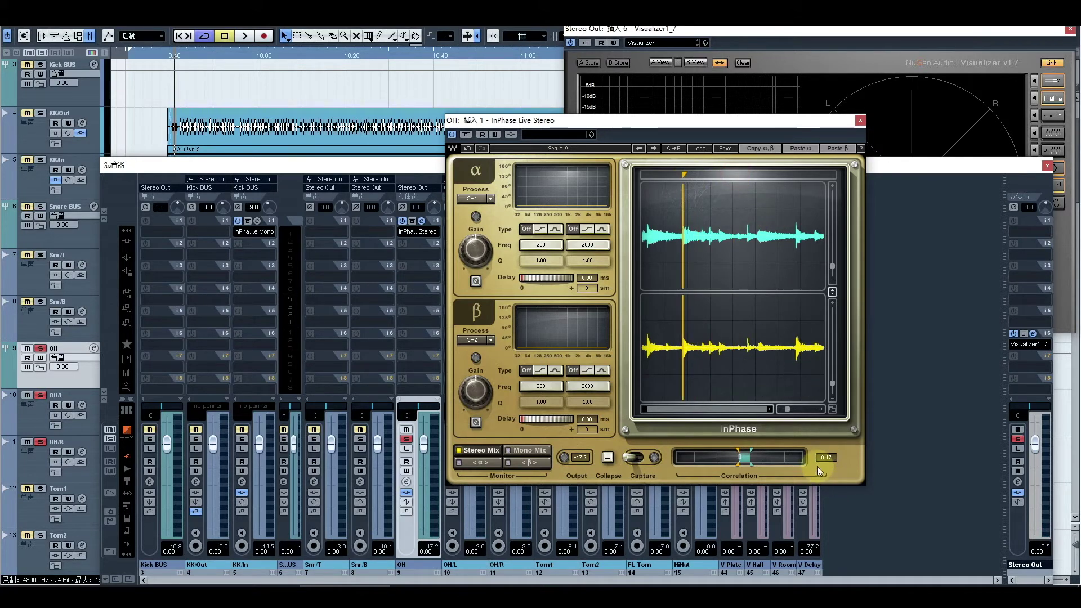
{"action": "left_click", "coordinate": [822, 410]}
{"action": "left_click", "coordinate": [822, 410]}
{"action": "left_click", "coordinate": [822, 410]}
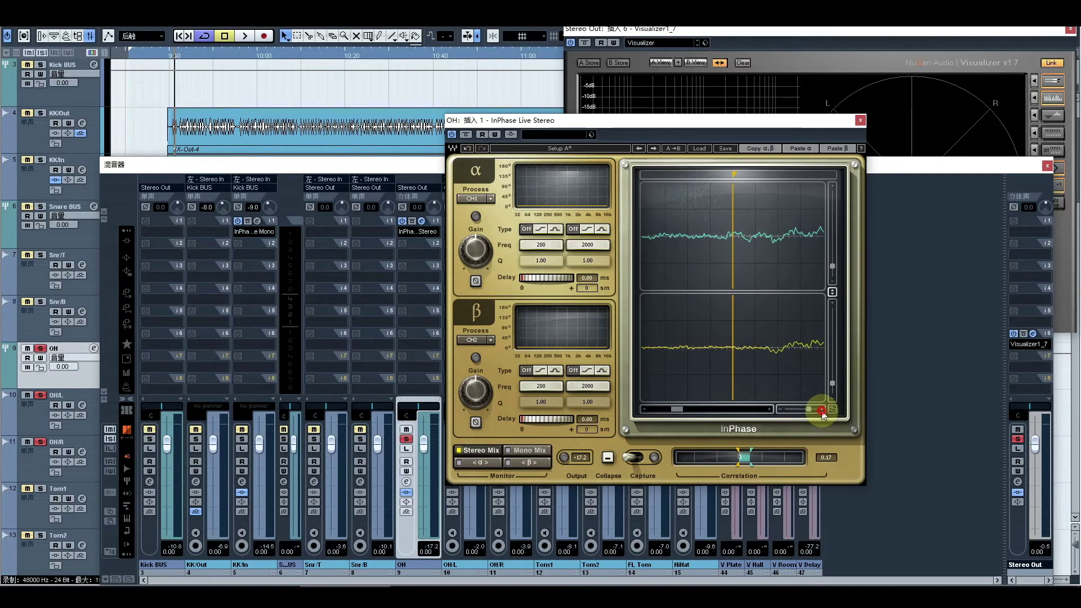
{"action": "left_click", "coordinate": [769, 409]}
{"action": "left_click", "coordinate": [779, 410]}
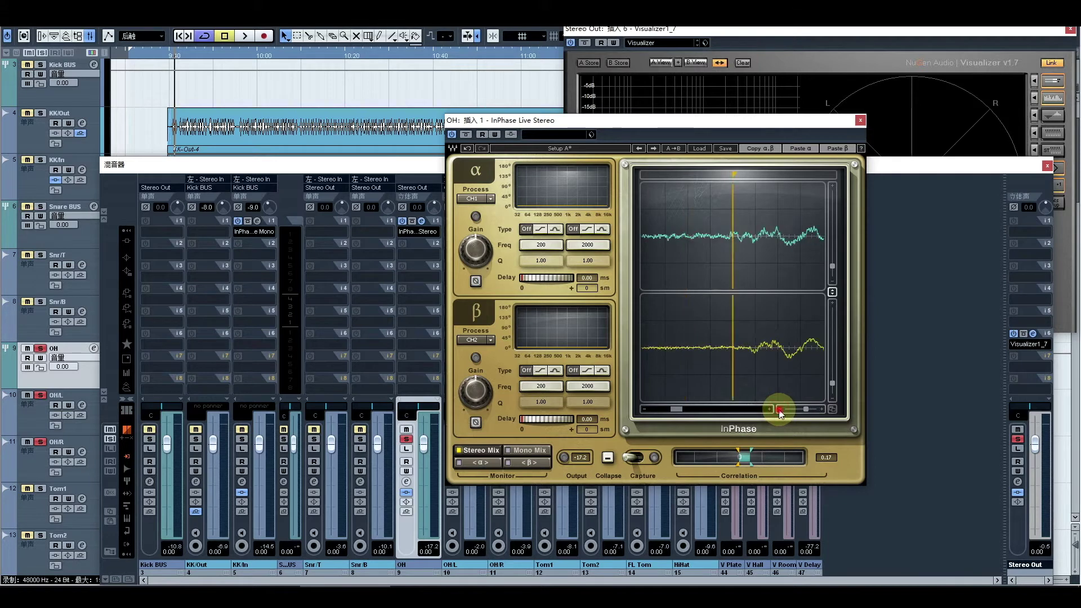
{"action": "left_click", "coordinate": [768, 410]}
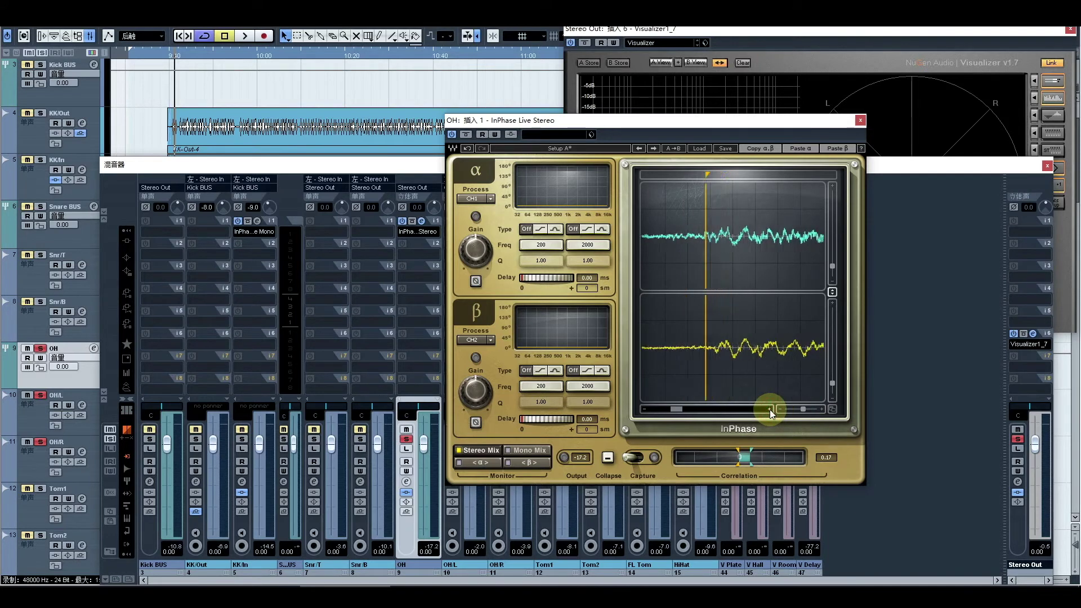
{"action": "left_click", "coordinate": [769, 410]}
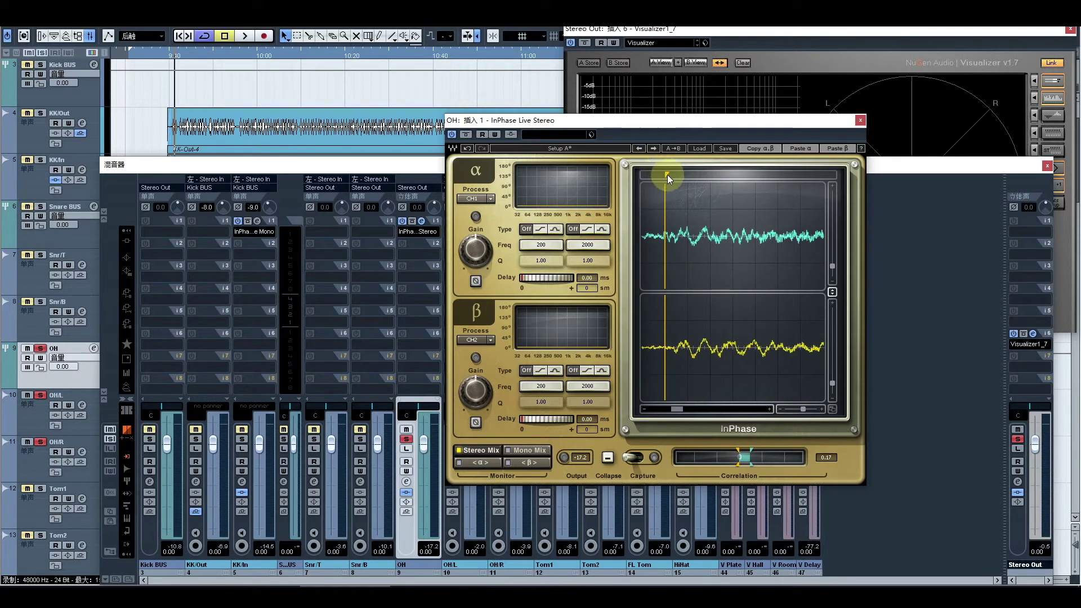
Line the marker up with the first deep trough after the transient and compare its timing in both overhead channels
{"action": "left_click_drag", "start_coordinate": [667, 174], "coordinate": [693, 175]}
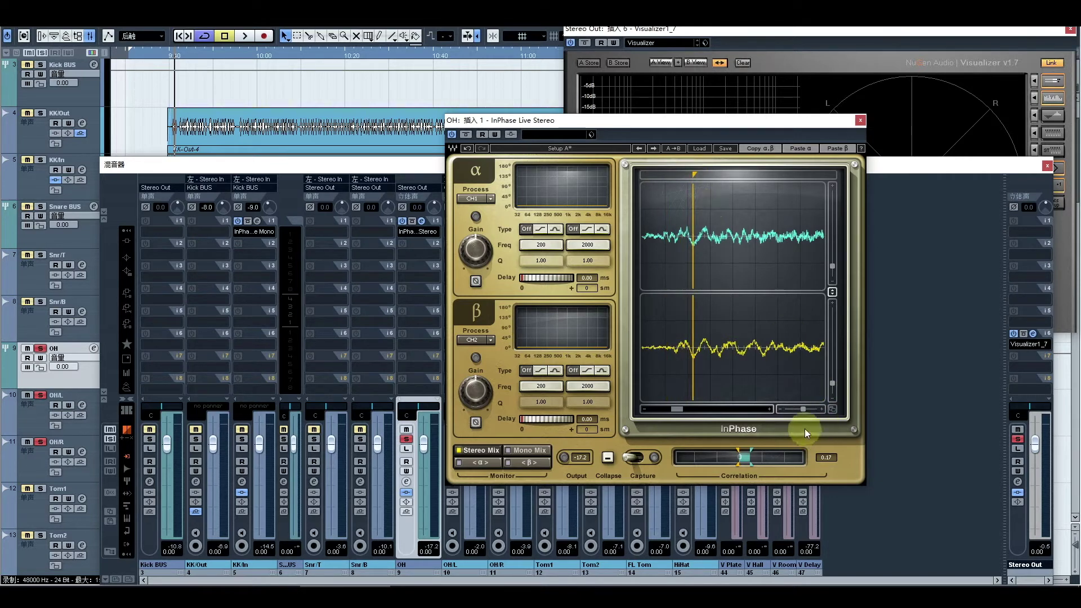
{"action": "left_click", "coordinate": [822, 409]}
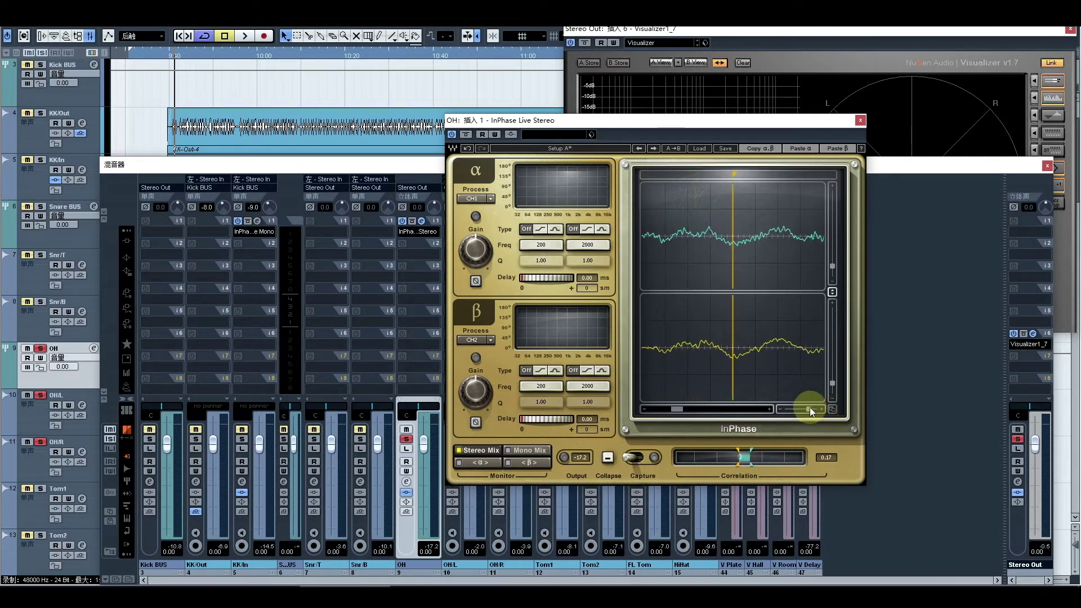
{"action": "left_click", "coordinate": [769, 409]}
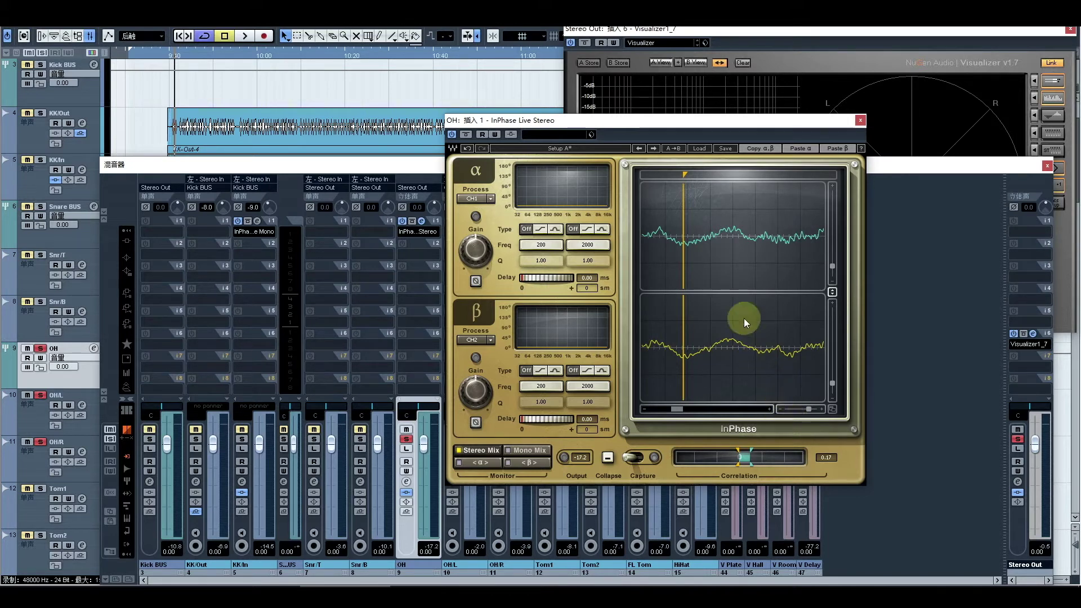
{"action": "left_click", "coordinate": [770, 409]}
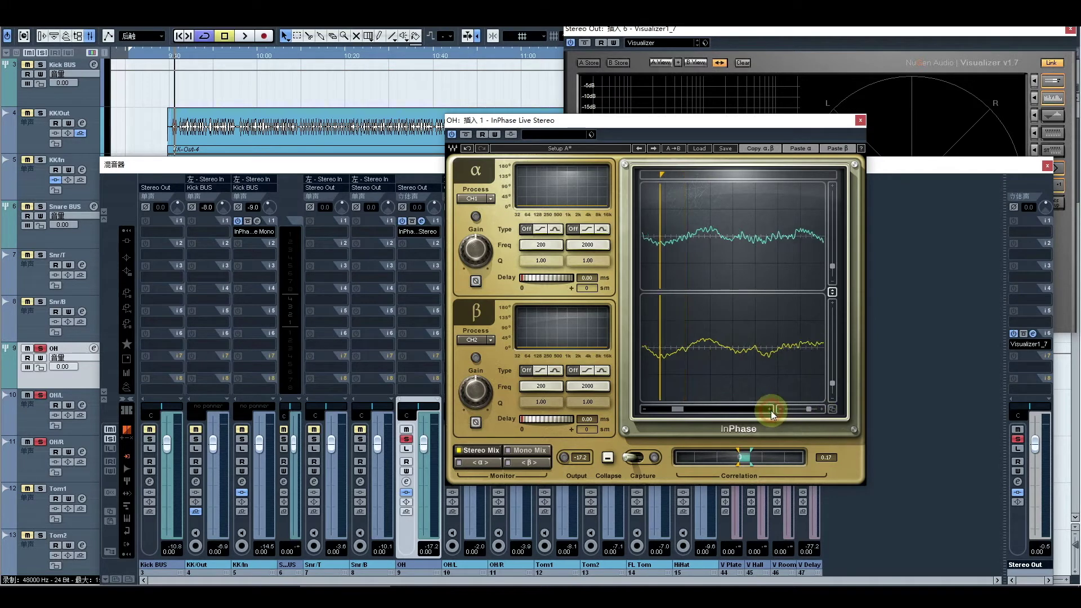
{"action": "left_click", "coordinate": [644, 409]}
{"action": "left_click", "coordinate": [731, 225]}
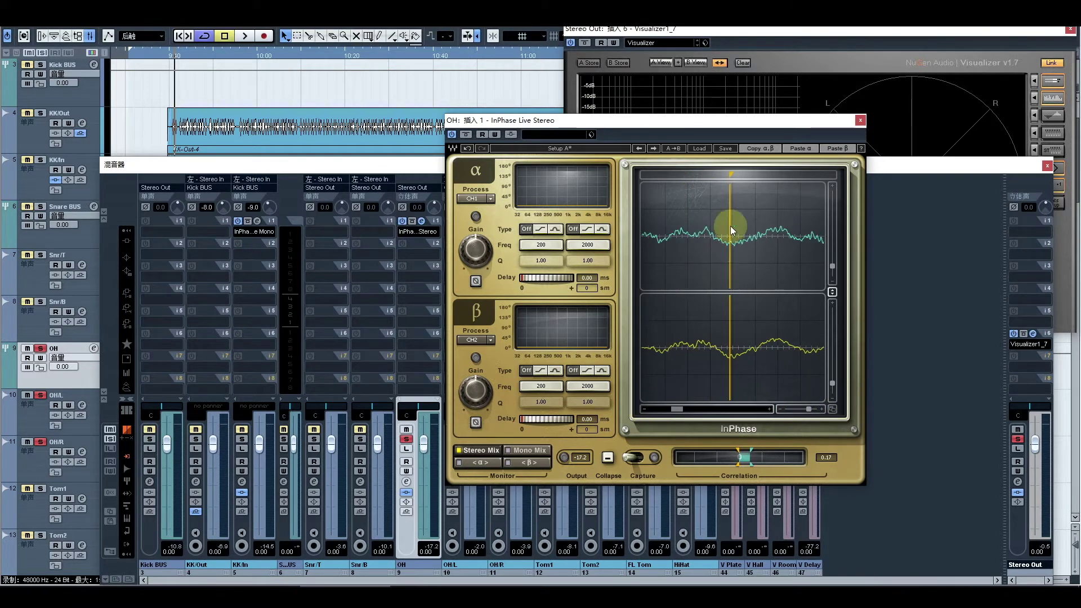
{"action": "mouse_move", "coordinate": [728, 174]}
{"action": "left_mouse_down"}
{"action": "mouse_move", "coordinate": [682, 174]}
{"action": "mouse_move", "coordinate": [734, 174]}
{"action": "left_mouse_up"}
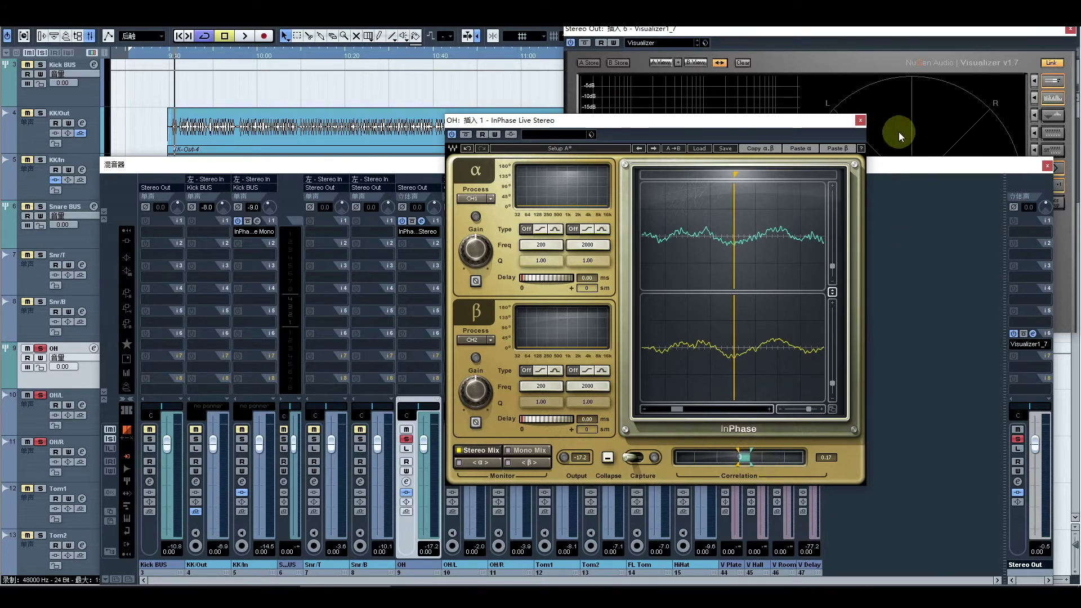
Close InPhase Live Stereo and remove it from the OH group's first insert slot, discarding its changes
{"action": "left_click", "coordinate": [860, 121]}
{"action": "left_click", "coordinate": [403, 232]}
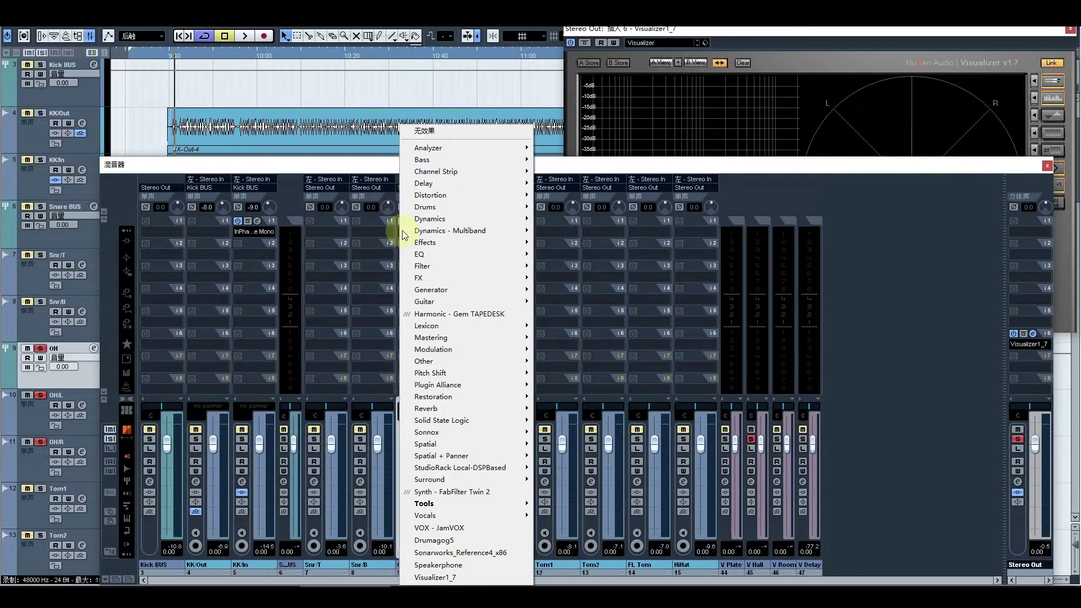
{"action": "left_click", "coordinate": [438, 139]}
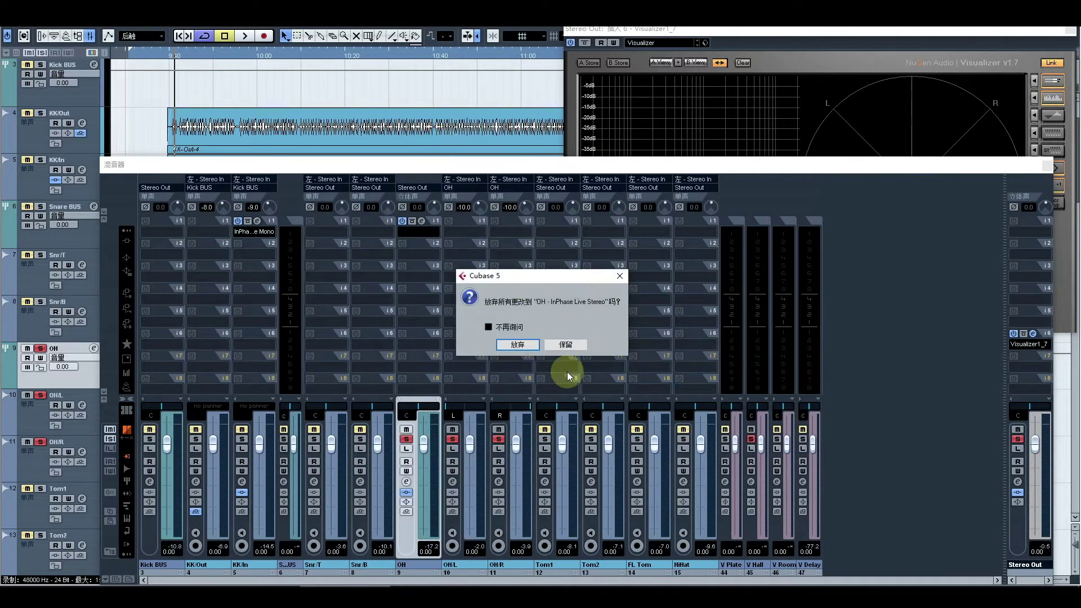
{"action": "left_click", "coordinate": [531, 345]}
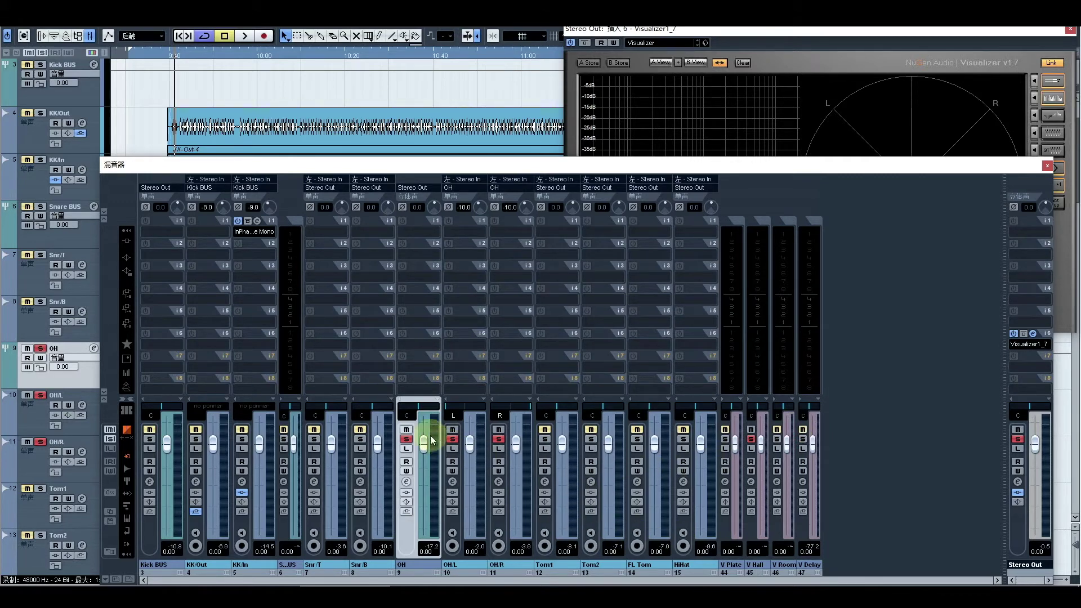
Unsolo OH, OH/L and OH/R, and solo the Kick BUS instead
{"action": "left_click", "coordinate": [407, 440]}
{"action": "left_click", "coordinate": [452, 439]}
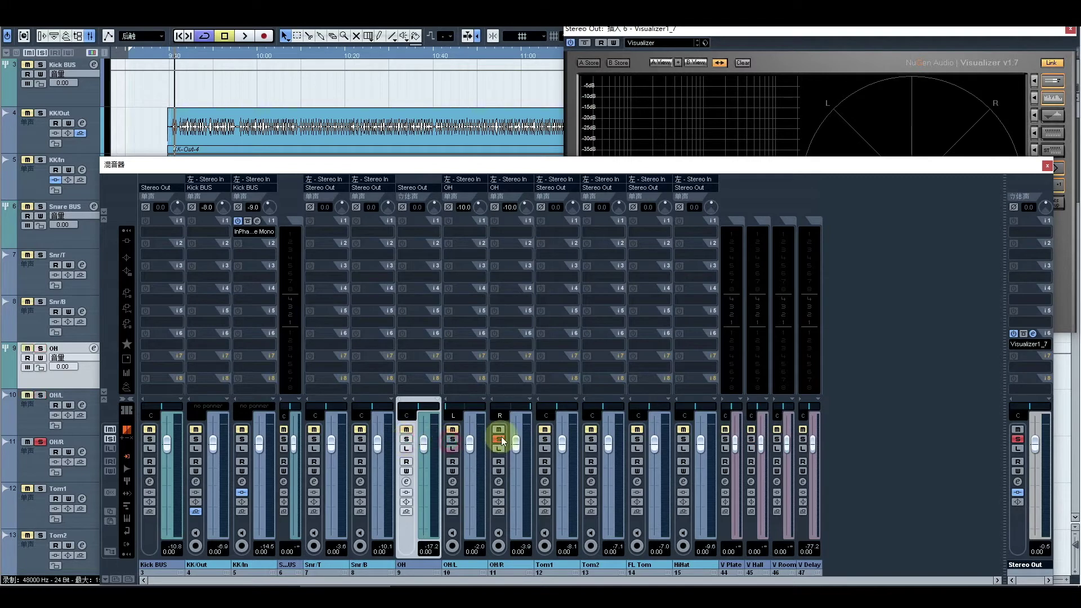
{"action": "left_click", "coordinate": [498, 439]}
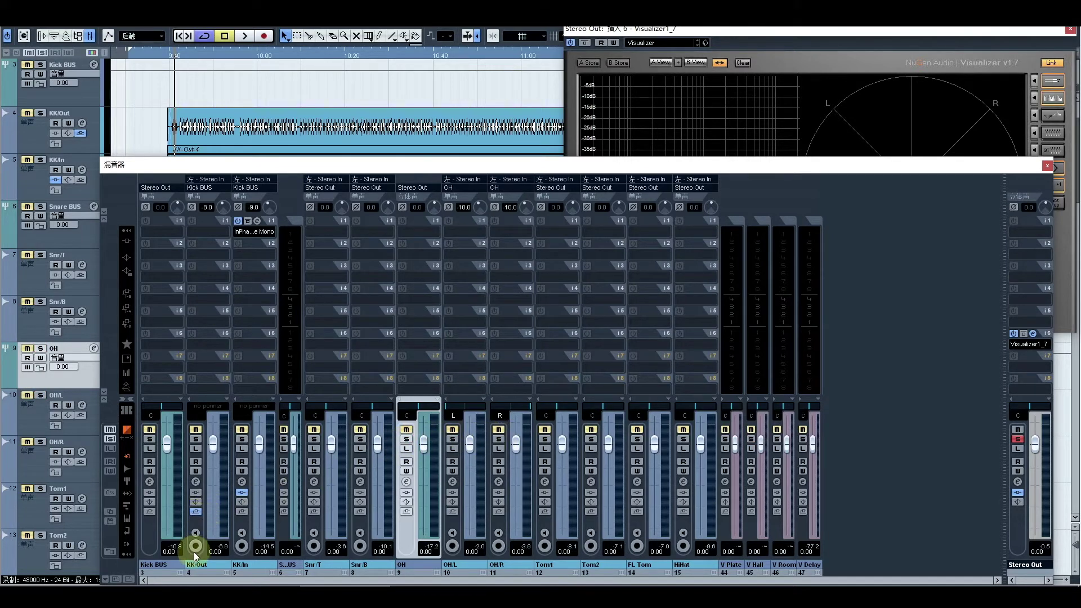
{"action": "left_click", "coordinate": [155, 566]}
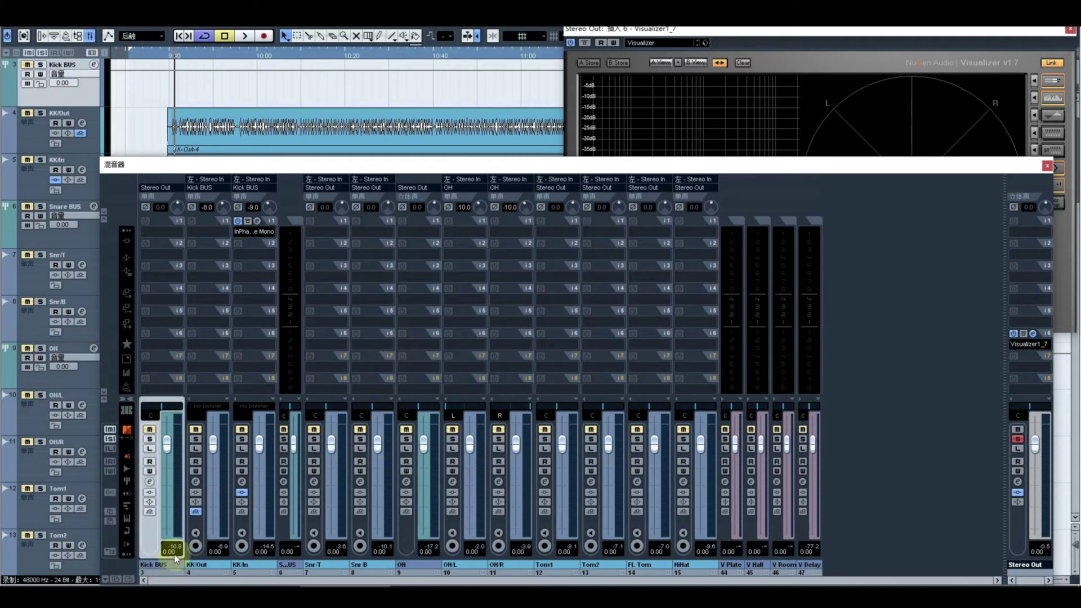
{"action": "left_click", "coordinate": [150, 439]}
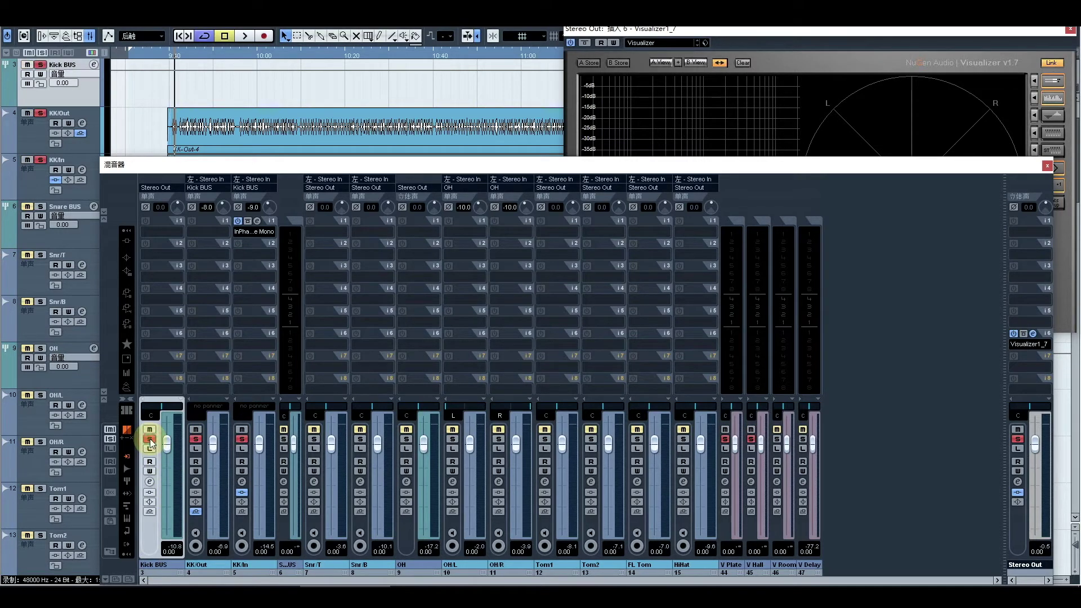
Insert InPhase Live Mono in the Kick BUS's first insert slot, activate its side-chain and arm Capture
{"action": "left_click", "coordinate": [162, 230]}
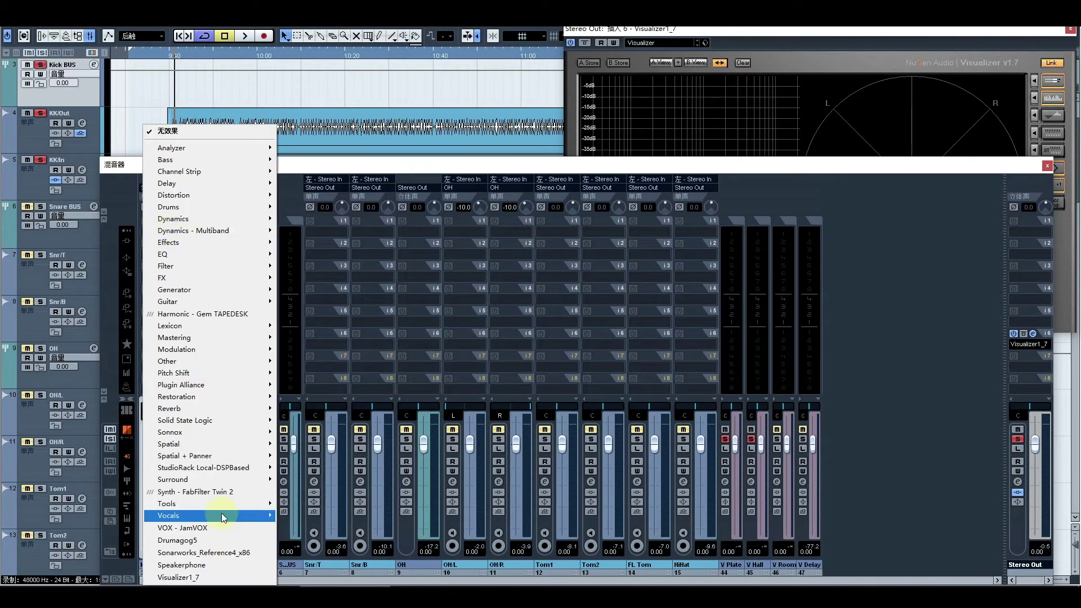
{"action": "mouse_move", "coordinate": [232, 501]}
{"action": "left_click", "coordinate": [364, 364]}
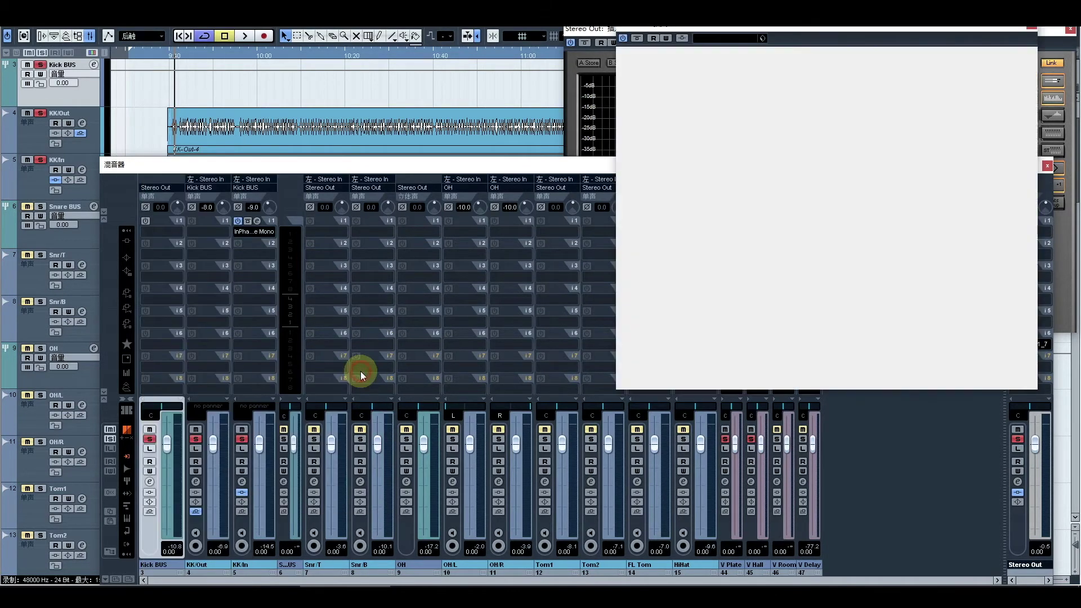
{"action": "left_click", "coordinate": [682, 38]}
{"action": "left_click", "coordinate": [805, 362]}
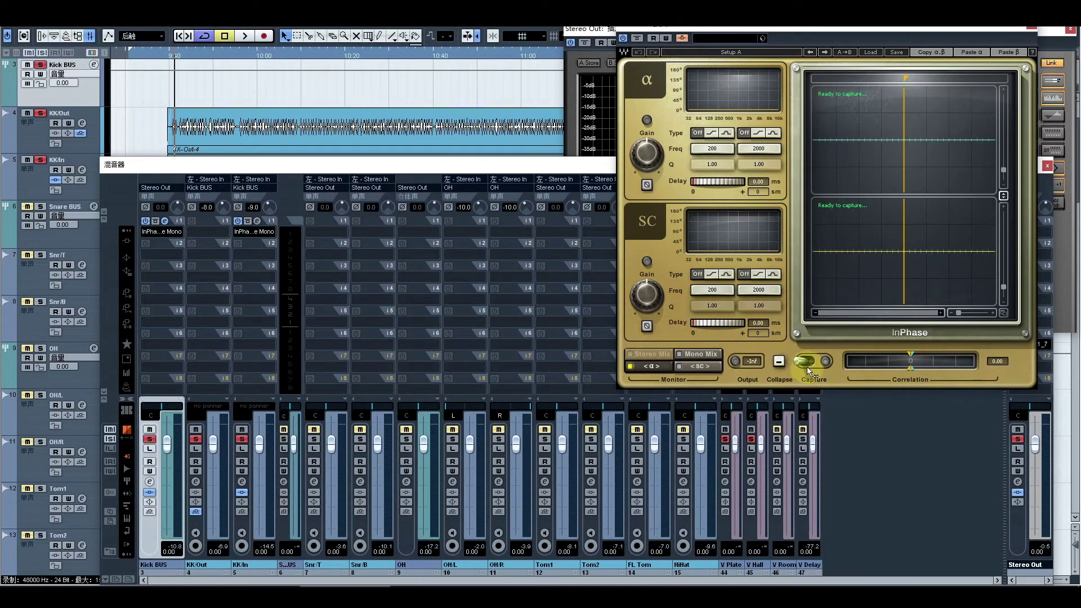
{"action": "left_click", "coordinate": [809, 363]}
Route OH/R's fourth send to the Kick BUS InPhase side-chain, enable it, and return the mixer to the inserts view
{"action": "left_click", "coordinate": [518, 565]}
{"action": "left_click", "coordinate": [511, 571]}
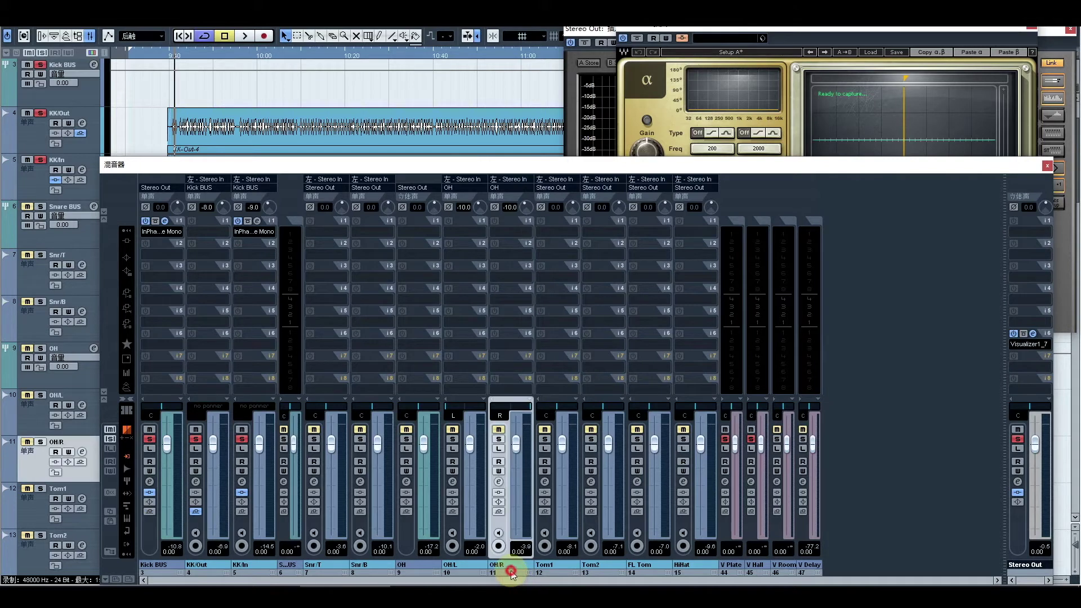
{"action": "left_click", "coordinate": [124, 308]}
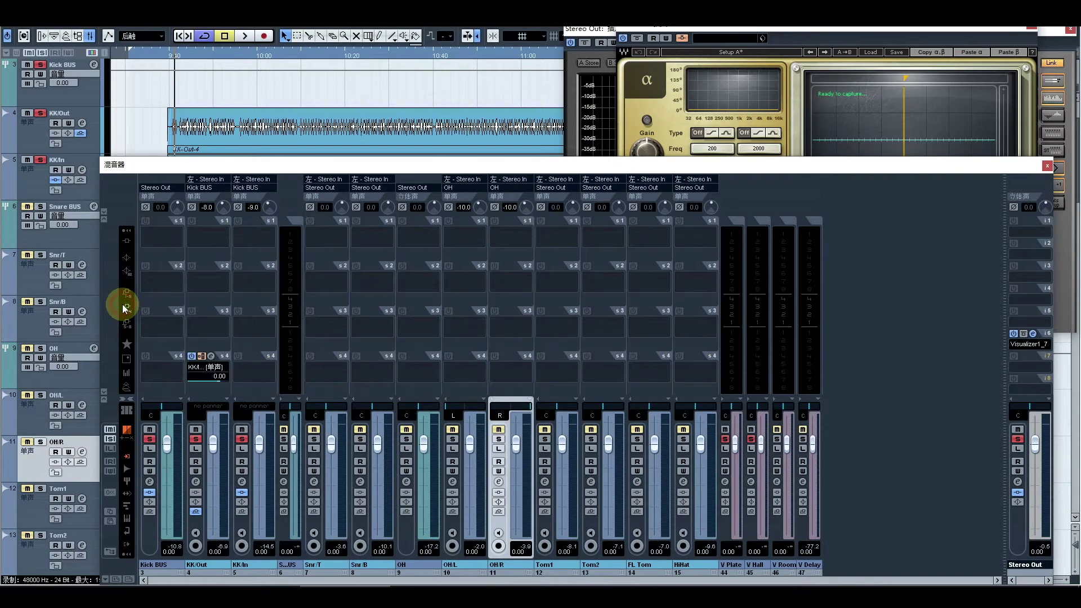
{"action": "left_click", "coordinate": [509, 368]}
{"action": "mouse_move", "coordinate": [534, 498]}
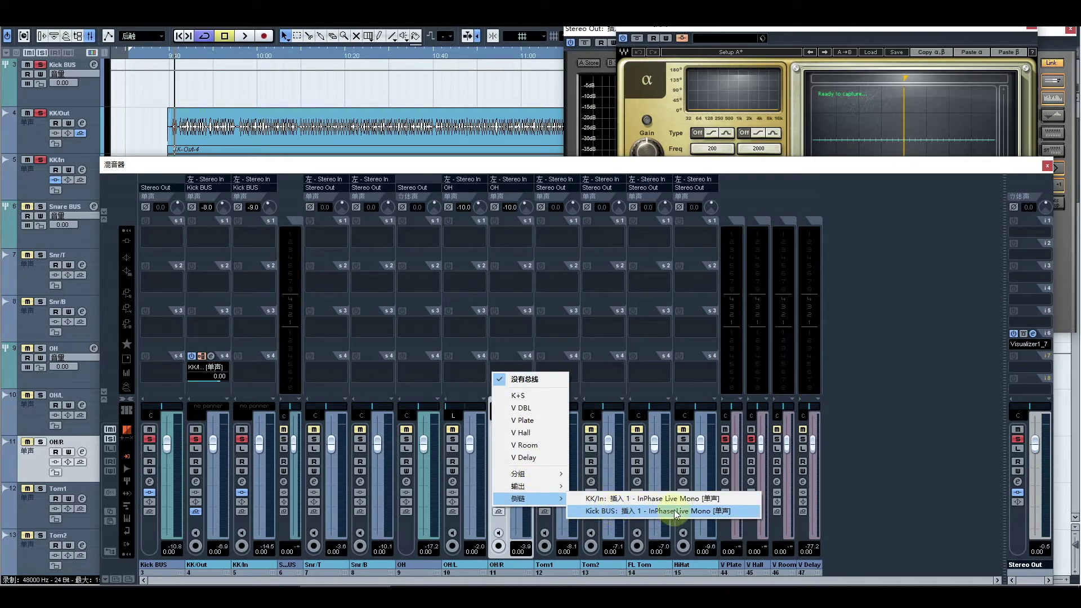
{"action": "left_click", "coordinate": [693, 510]}
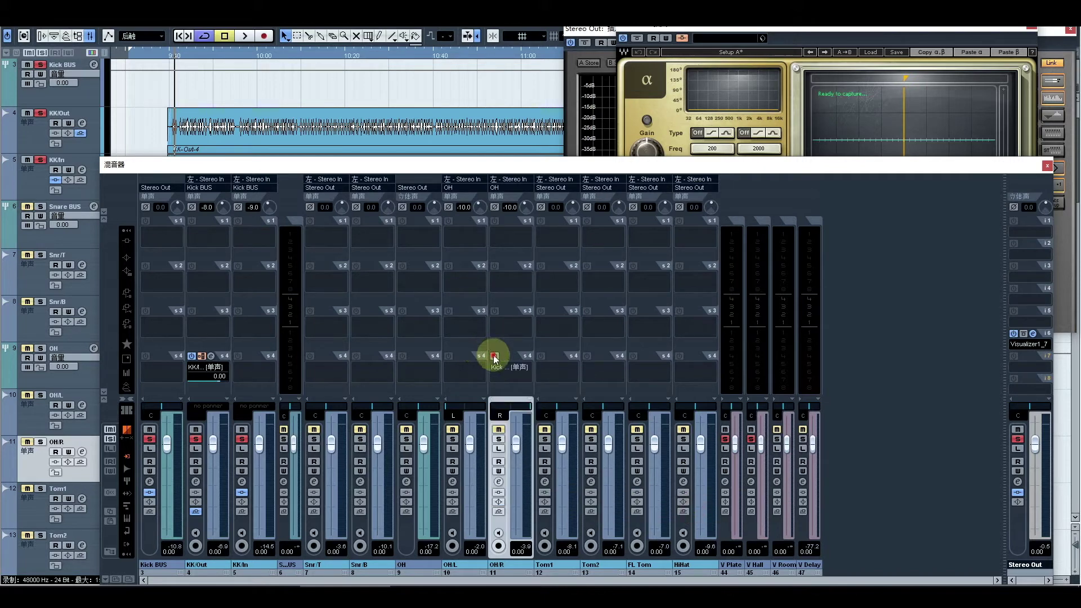
{"action": "left_click", "coordinate": [513, 380]}
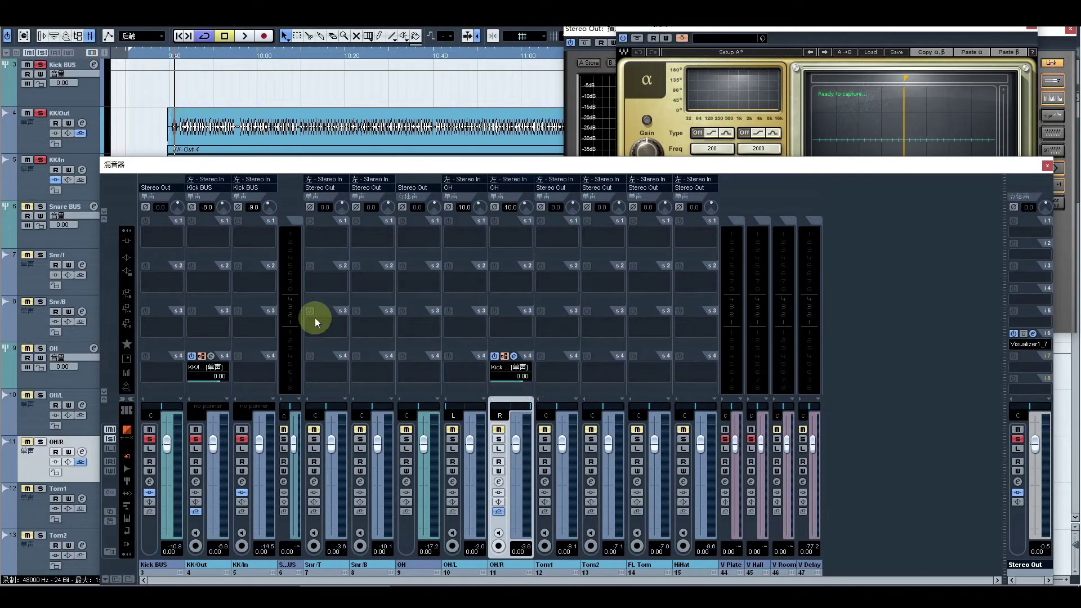
{"action": "left_click", "coordinate": [126, 241]}
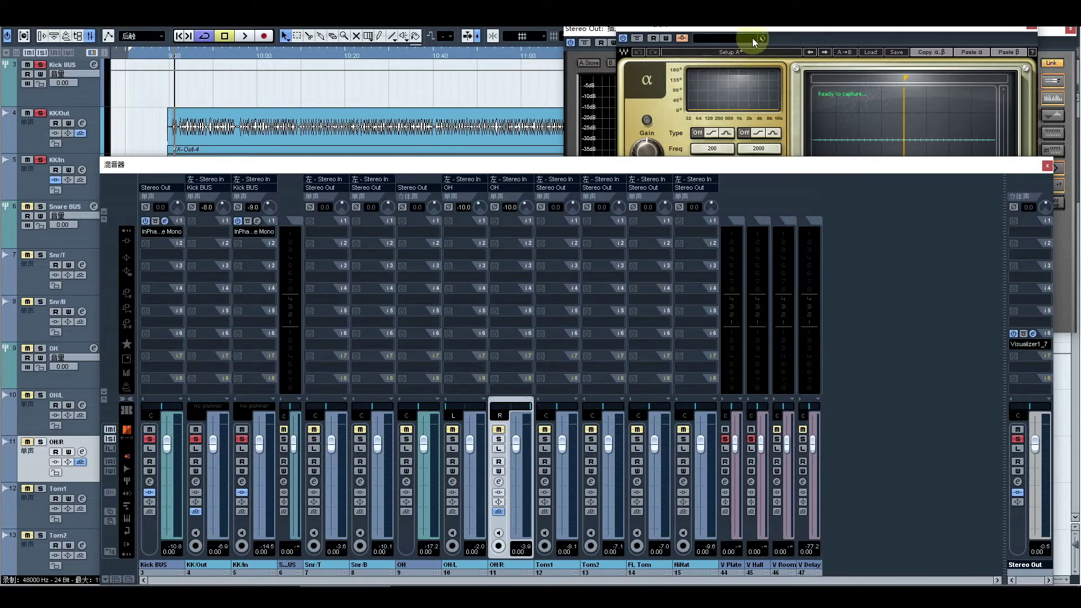
Solo OH/R and play the drums so InPhase captures the Kick BUS and overhead waveforms, keeping the plug-in window in clear view
{"action": "left_click_drag", "start_coordinate": [752, 28], "coordinate": [570, 36]}
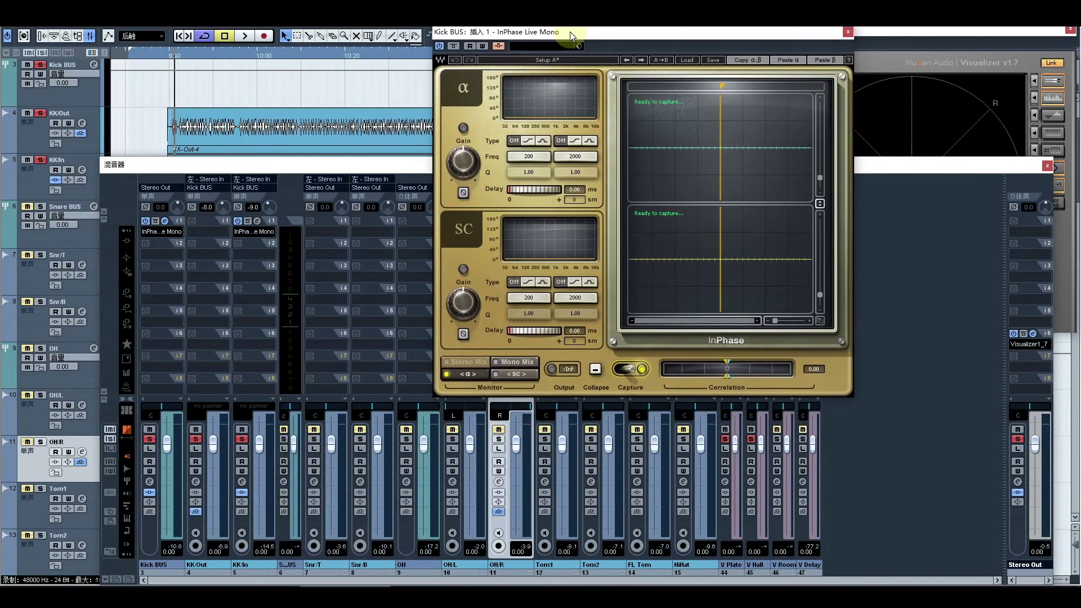
{"action": "left_click", "coordinate": [499, 440]}
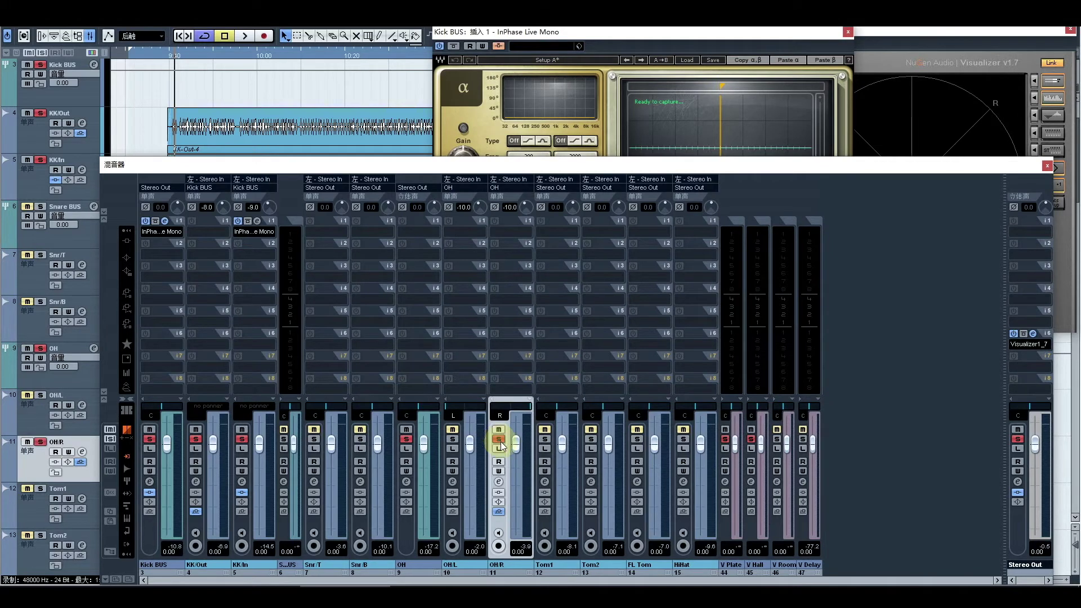
{"action": "left_click", "coordinate": [499, 440]}
{"action": "left_click", "coordinate": [546, 60]}
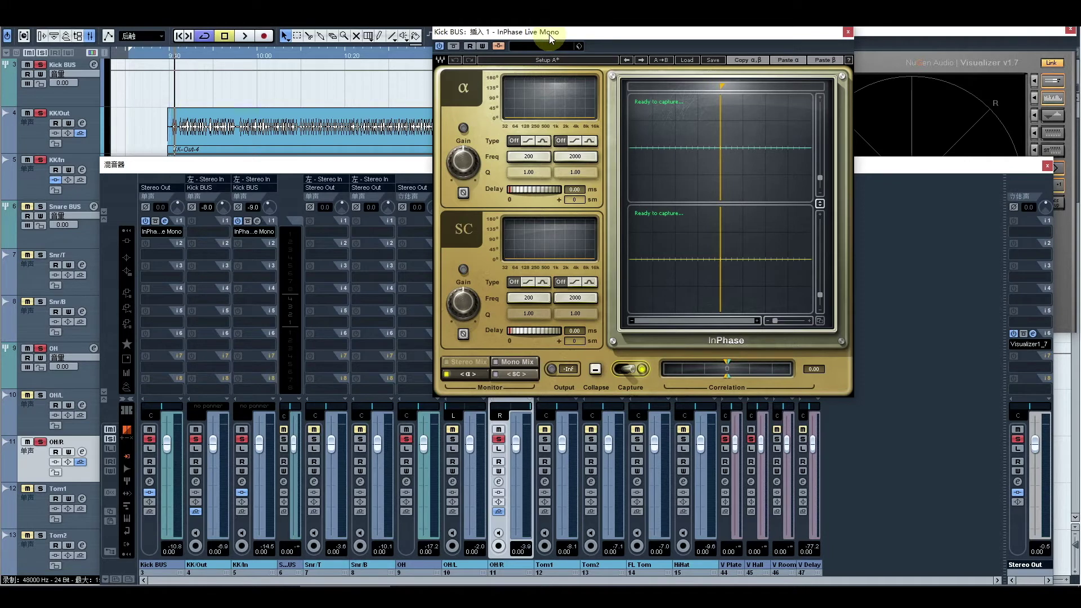
{"action": "key", "text": "space"}
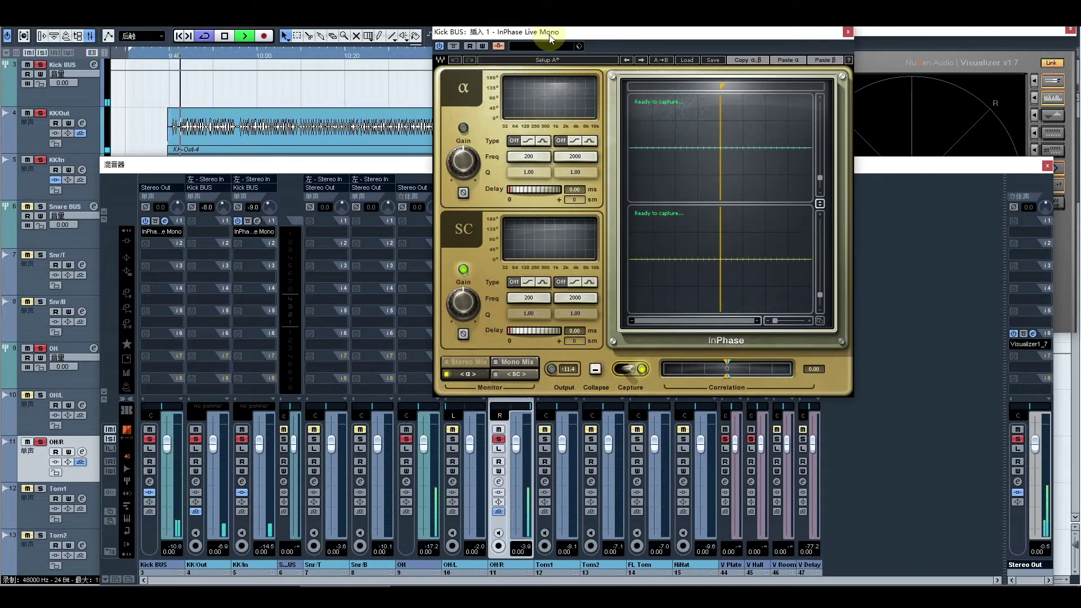
{"action": "key", "text": "space"}
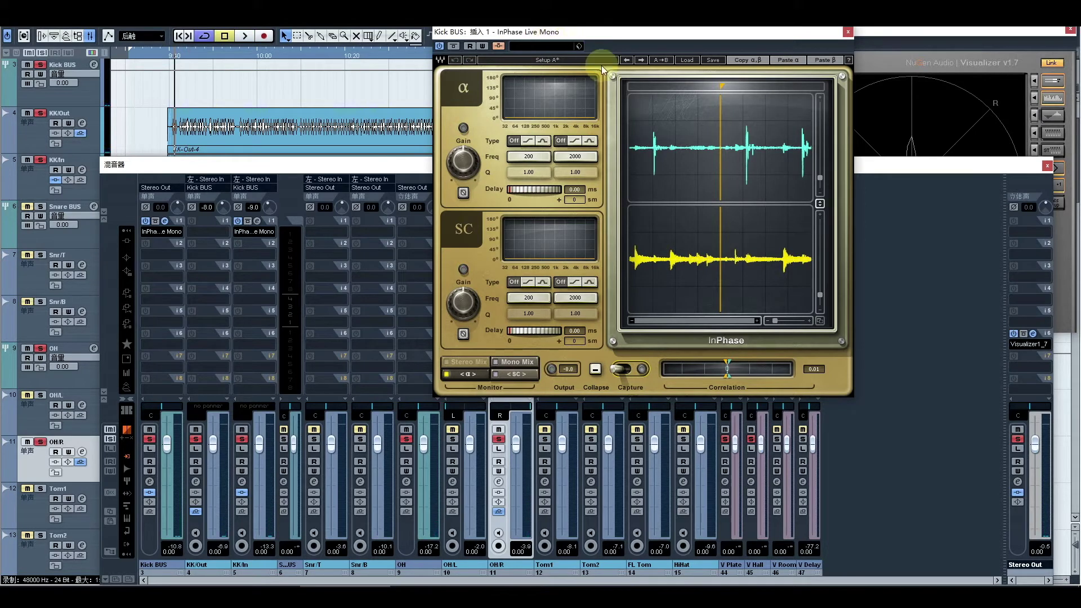
{"action": "left_click_drag", "start_coordinate": [604, 39], "coordinate": [428, 100]}
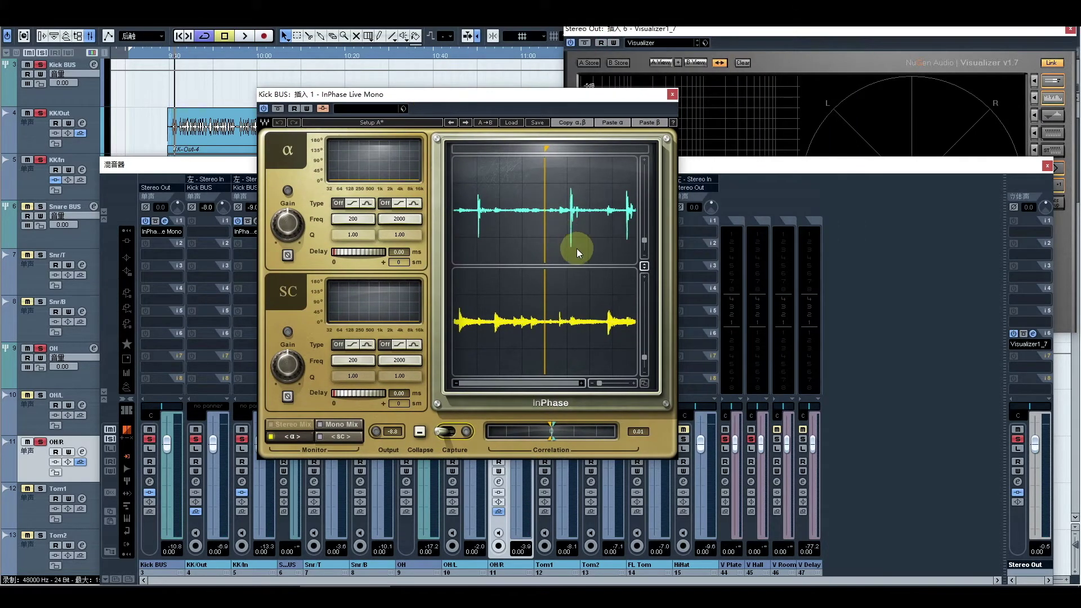
Place the InPhase marker at the start of the second kick hit and compare the kick and overhead waveforms up close
{"action": "left_click_drag", "start_coordinate": [546, 147], "coordinate": [570, 148]}
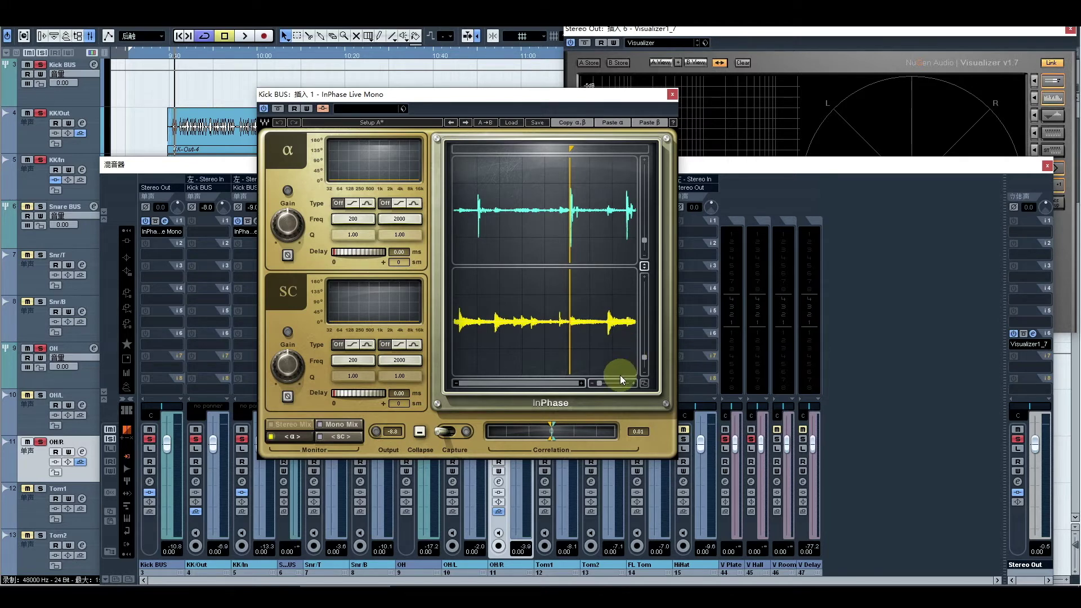
{"action": "mouse_move", "coordinate": [569, 147]}
{"action": "left_mouse_down"}
{"action": "mouse_move", "coordinate": [607, 147]}
{"action": "mouse_move", "coordinate": [491, 148]}
{"action": "mouse_move", "coordinate": [570, 147]}
{"action": "left_mouse_up"}
{"action": "left_click", "coordinate": [634, 383]}
{"action": "left_click", "coordinate": [634, 383]}
{"action": "left_click", "coordinate": [634, 383]}
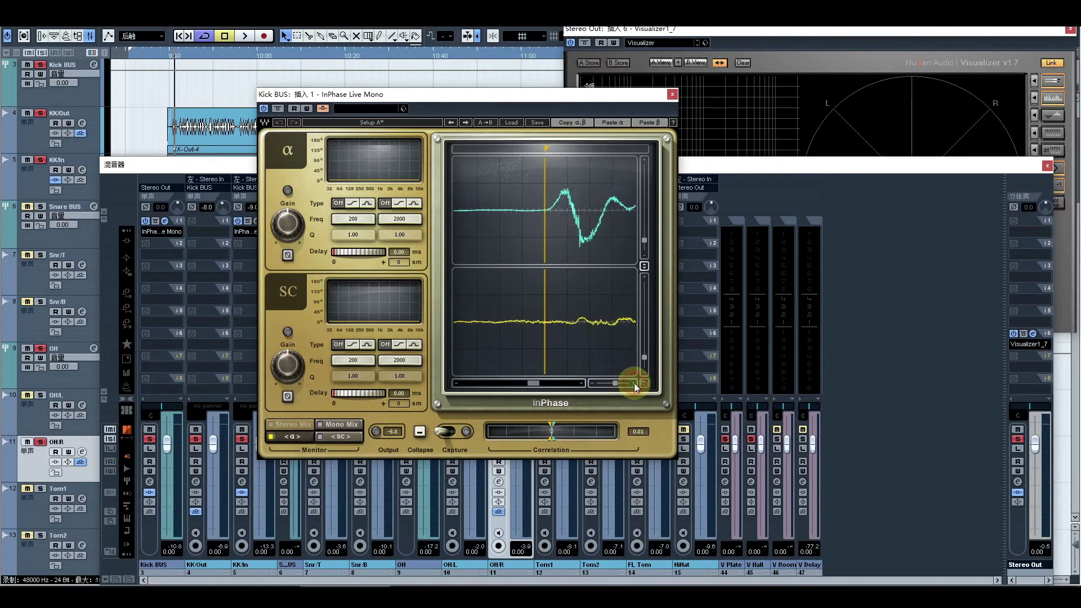
Place the InPhase marker at the kick's main trough and delay the Kick BUS signal by 3.19 ms to match the overhead's peak
{"action": "left_click_drag", "start_coordinate": [545, 149], "coordinate": [583, 148]}
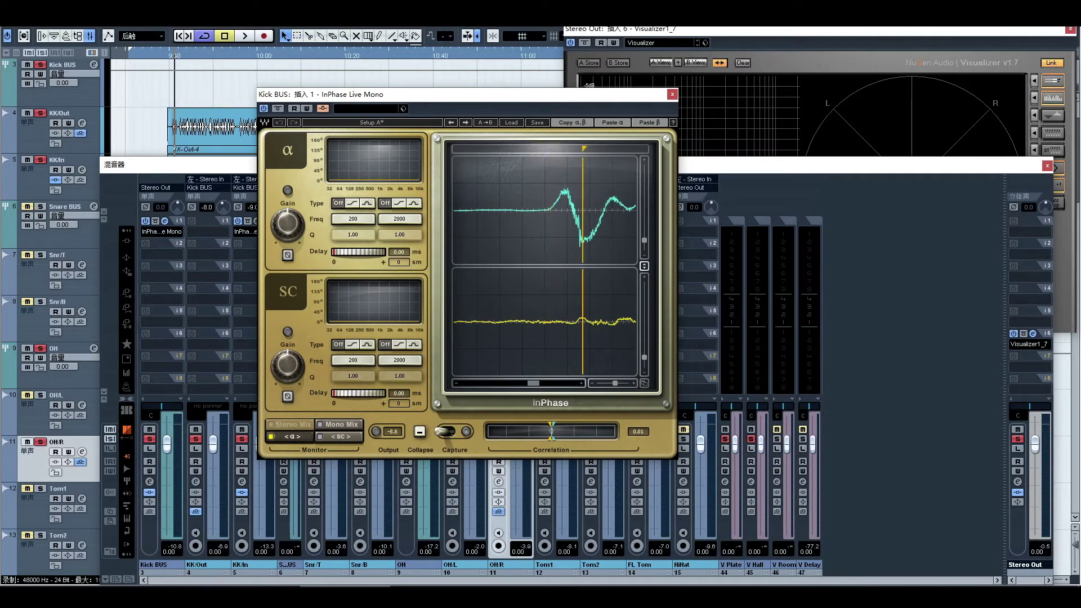
{"action": "left_click", "coordinate": [585, 390]}
{"action": "left_click", "coordinate": [583, 384]}
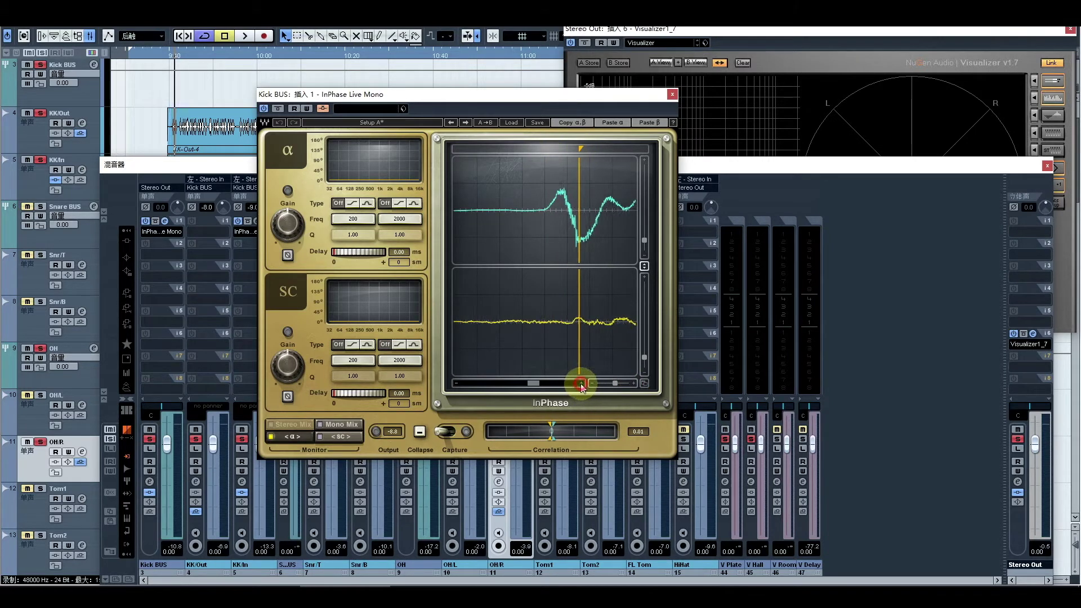
{"action": "left_click", "coordinate": [532, 247]}
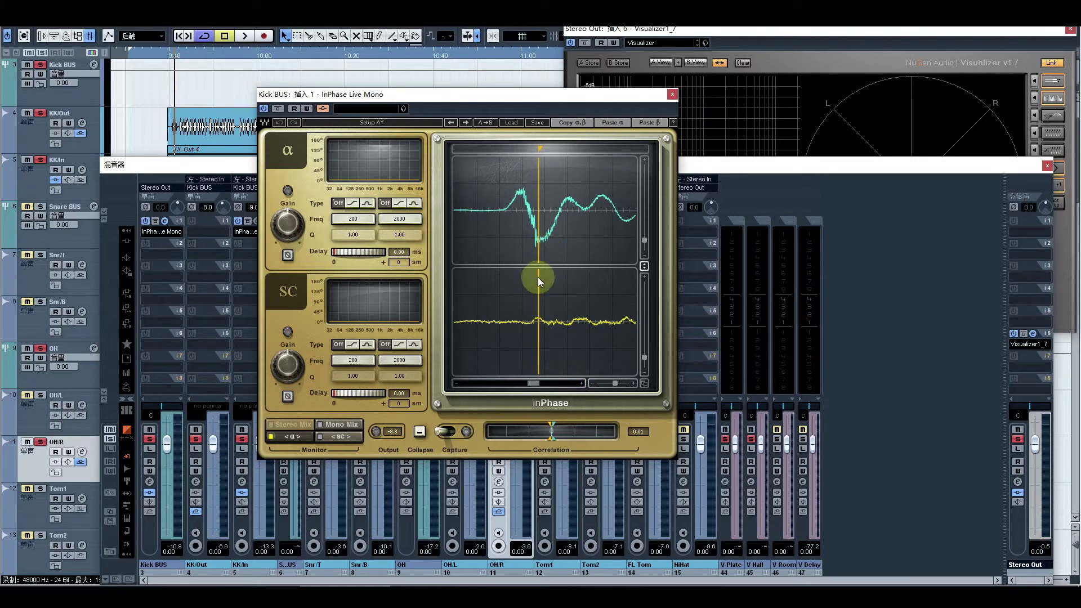
{"action": "left_click", "coordinate": [540, 240]}
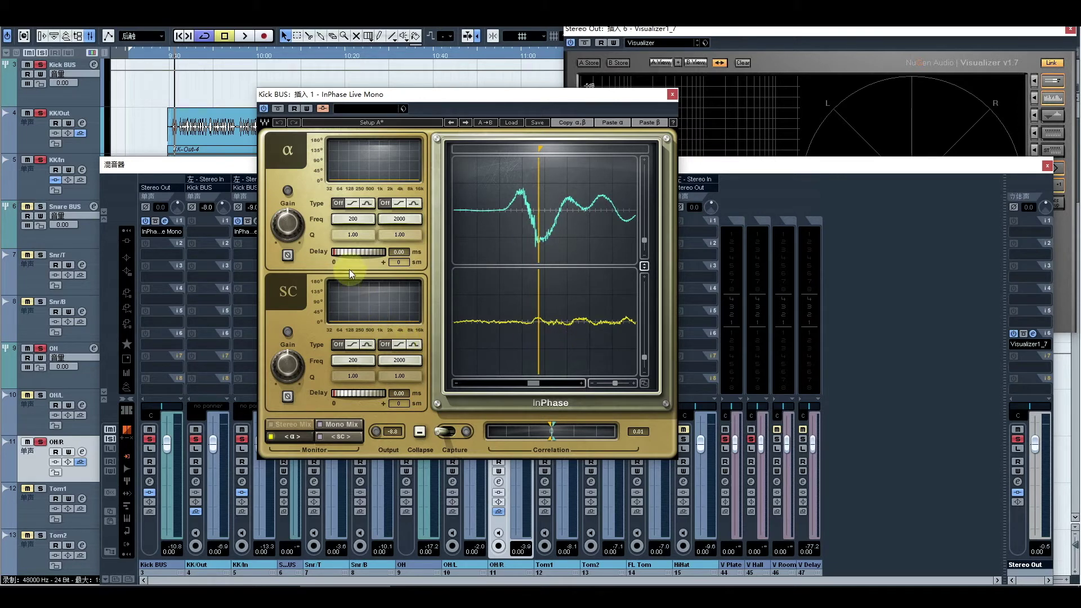
{"action": "left_click_drag", "start_coordinate": [339, 258], "coordinate": [395, 258]}
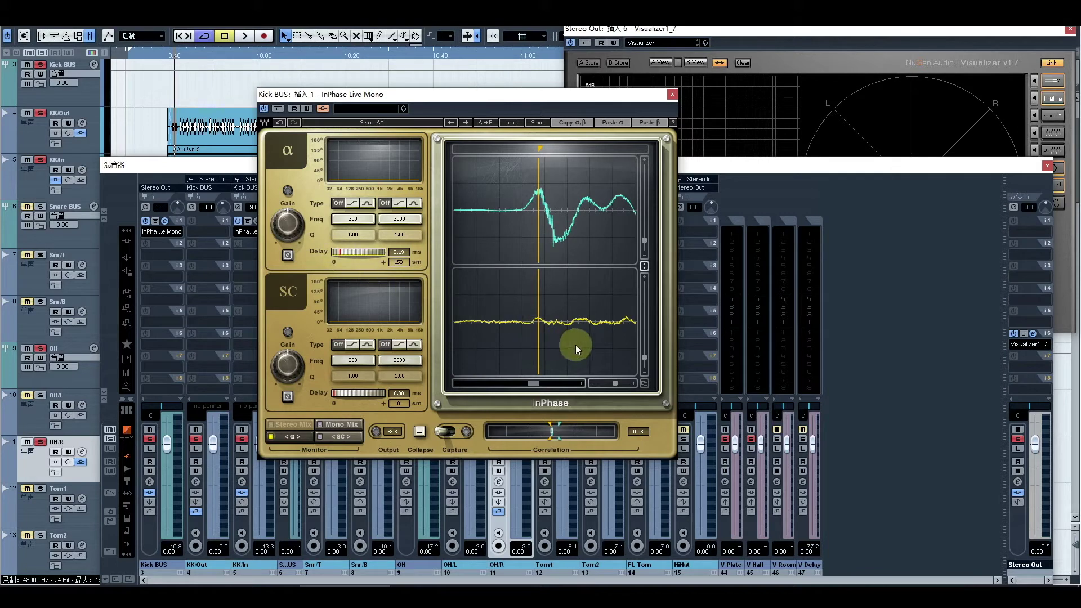
Inspect the kick peak close up, place the InPhase marker on the overhead's peak, and fine-tune the Kick BUS delay to 3.05 ms
{"action": "left_click_drag", "start_coordinate": [534, 382], "coordinate": [586, 382]}
{"action": "left_click", "coordinate": [591, 382]}
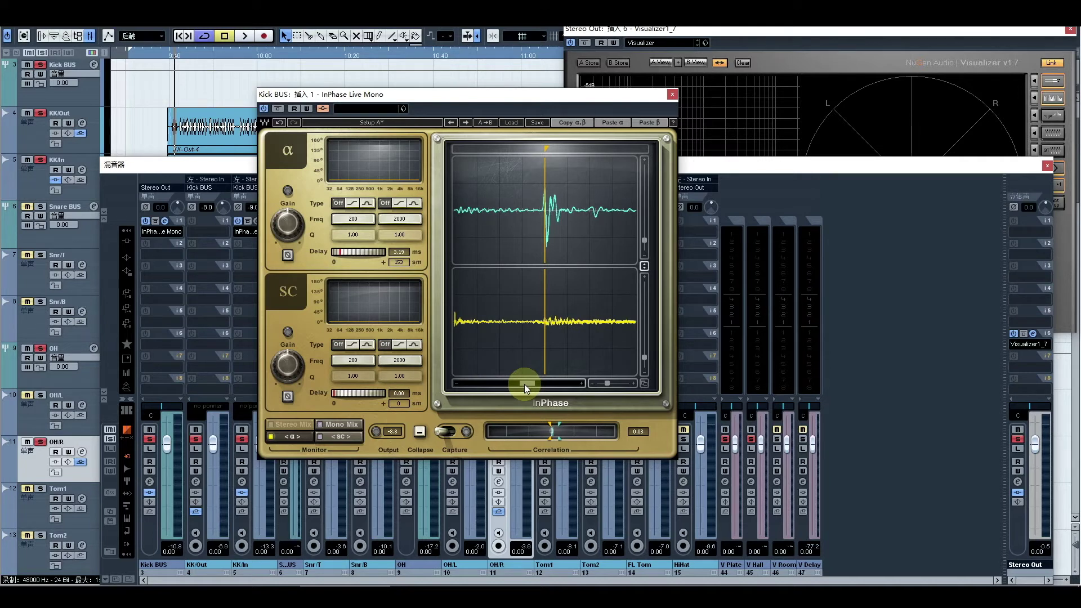
{"action": "left_click", "coordinate": [634, 385]}
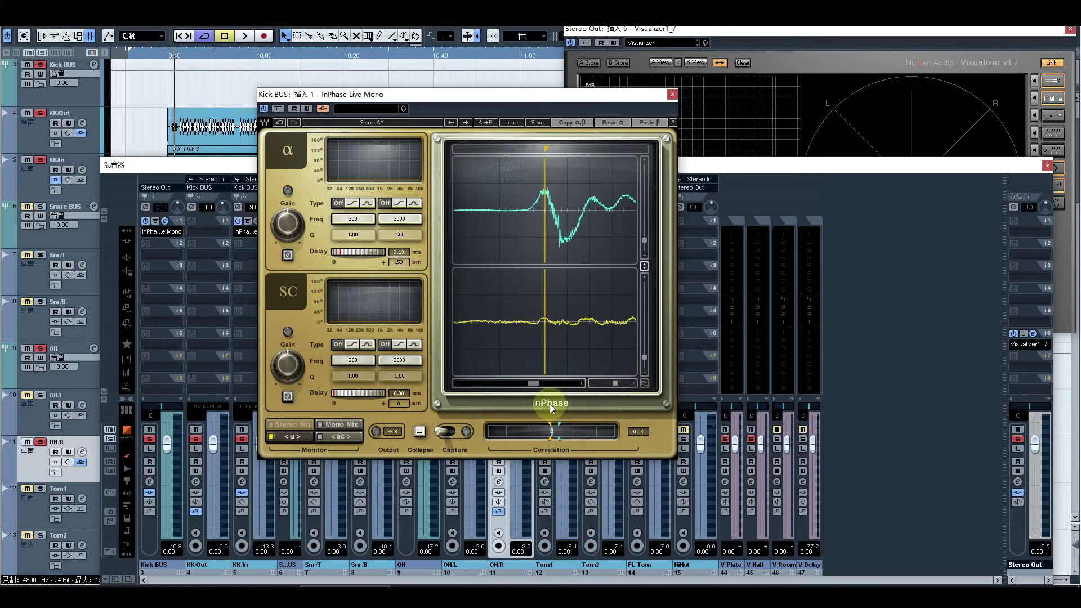
{"action": "left_click_drag", "start_coordinate": [529, 386], "coordinate": [476, 387]}
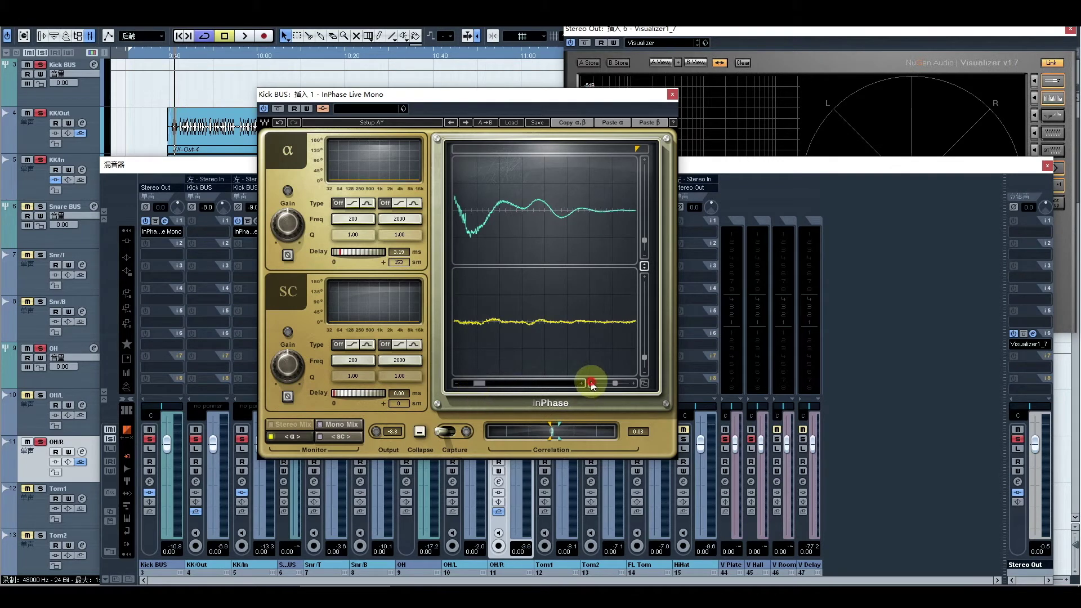
{"action": "left_click", "coordinate": [632, 384]}
{"action": "left_click", "coordinate": [633, 383]}
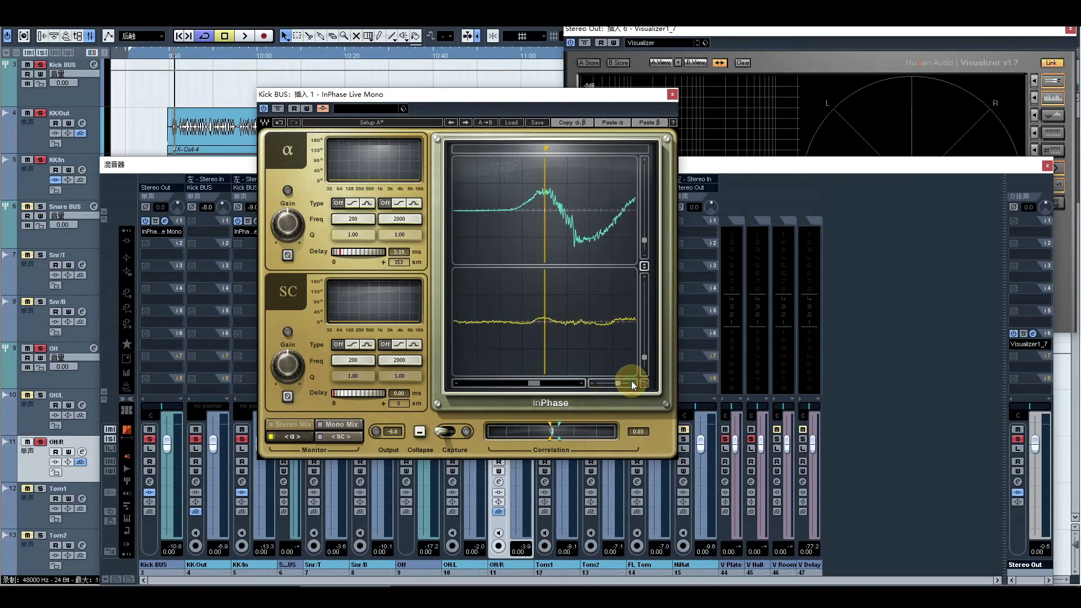
{"action": "left_click", "coordinate": [545, 146]}
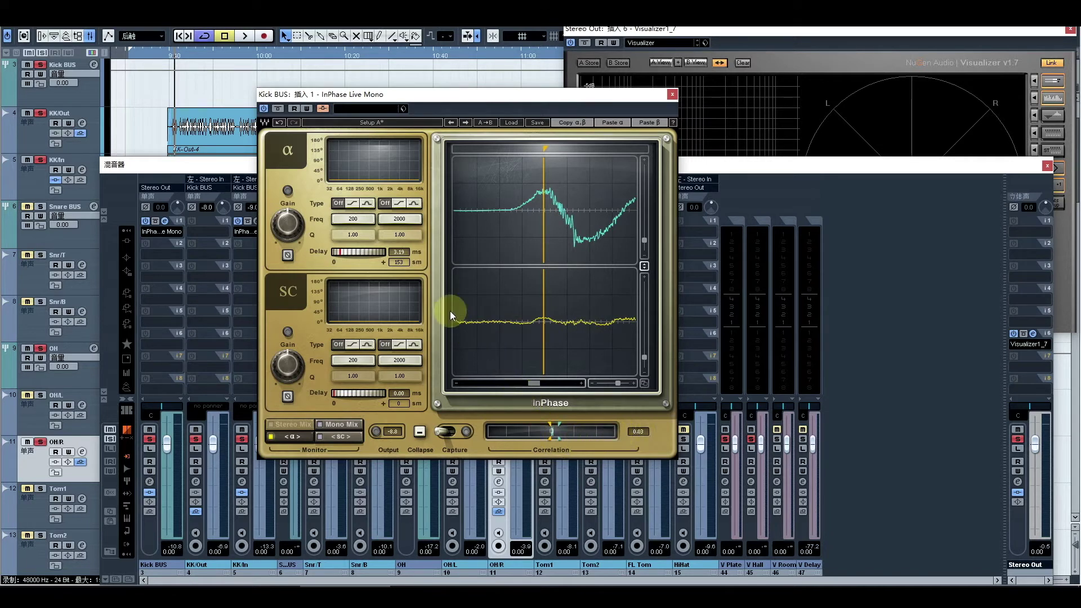
{"action": "mouse_move", "coordinate": [336, 256]}
{"action": "left_mouse_down"}
{"action": "mouse_move", "coordinate": [359, 257]}
{"action": "mouse_move", "coordinate": [347, 255]}
{"action": "left_mouse_up"}
{"action": "left_click", "coordinate": [490, 359]}
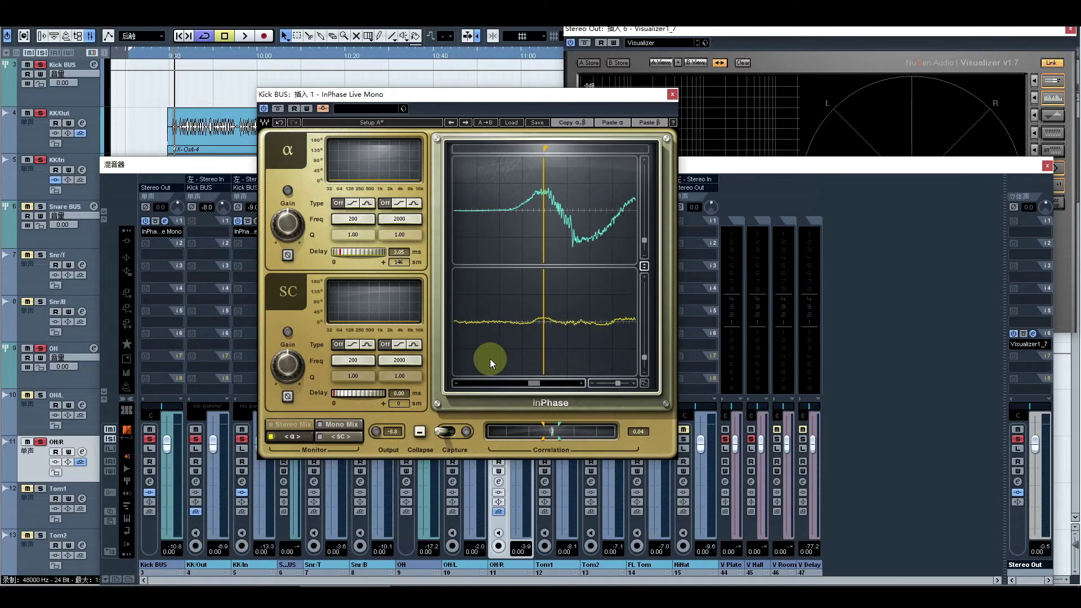
Move the InPhase window aside and play the soloed kick and overheads, toggling OH's solo to compare the kick with and without overheads
{"action": "left_click_drag", "start_coordinate": [442, 95], "coordinate": [845, 76]}
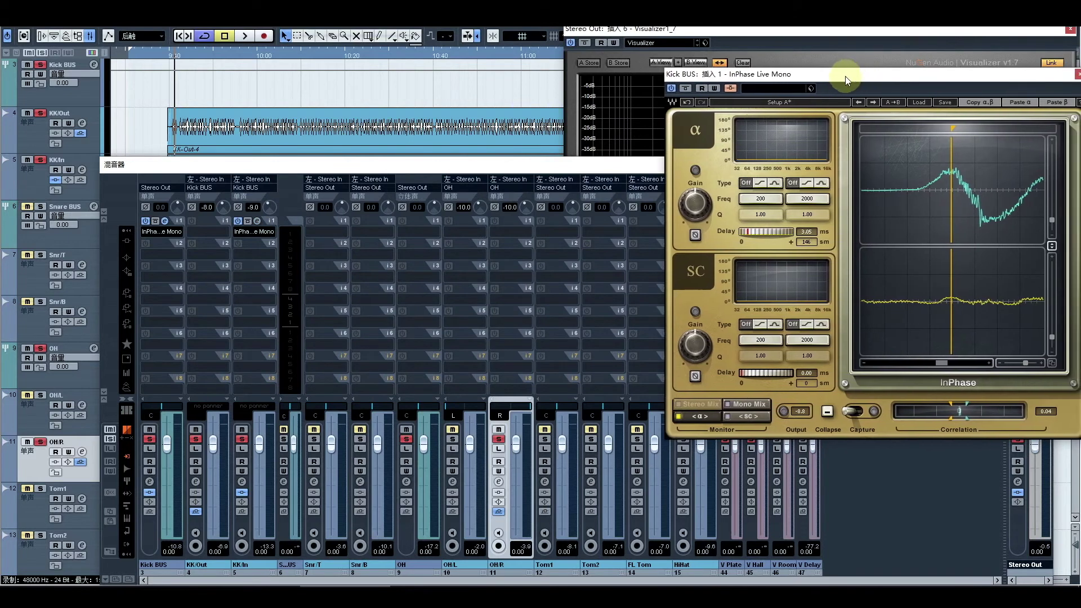
{"action": "left_click", "coordinate": [457, 431]}
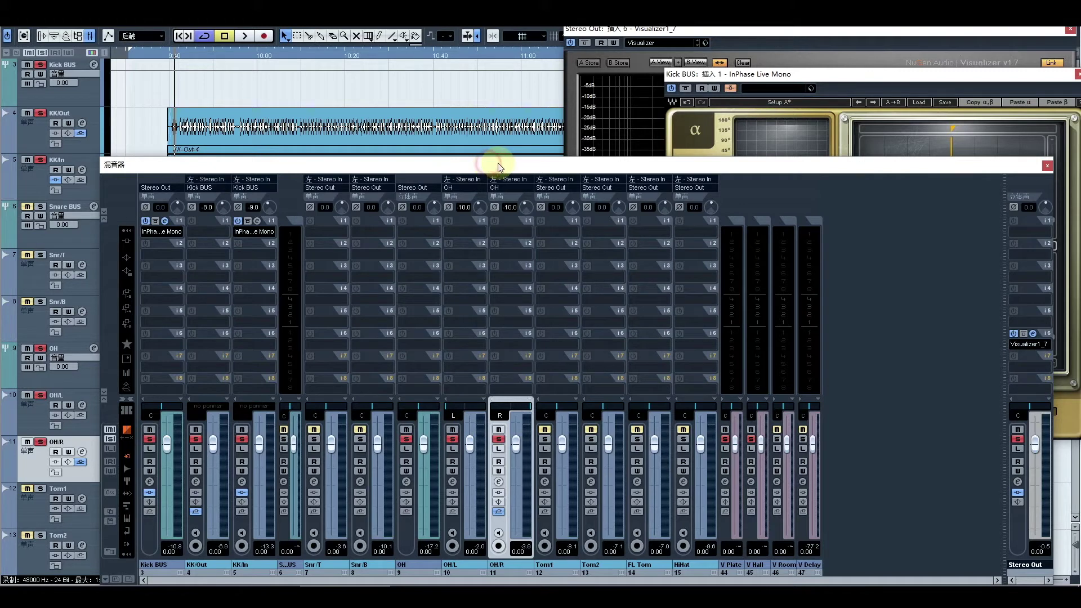
{"action": "left_click", "coordinate": [636, 33]}
{"action": "left_click", "coordinate": [463, 164]}
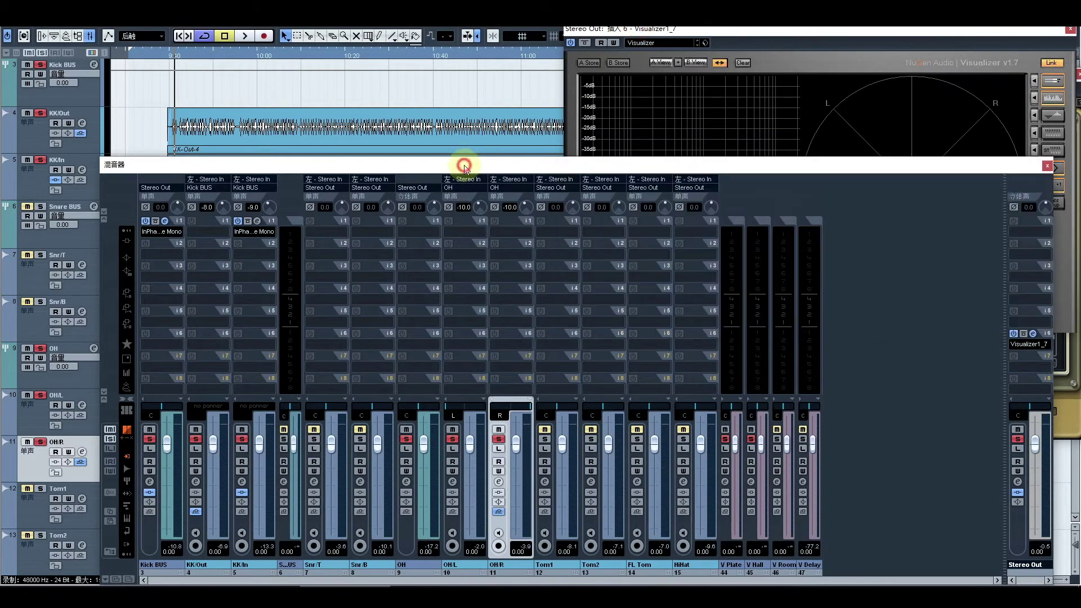
{"action": "key", "text": "space"}
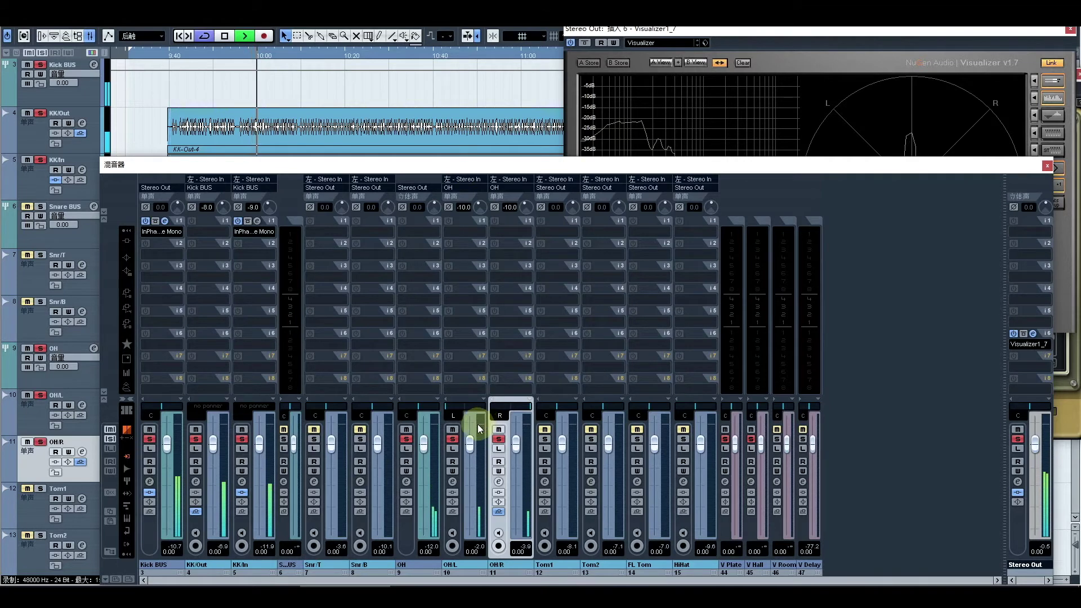
{"action": "left_click", "coordinate": [410, 434]}
{"action": "left_click", "coordinate": [409, 435]}
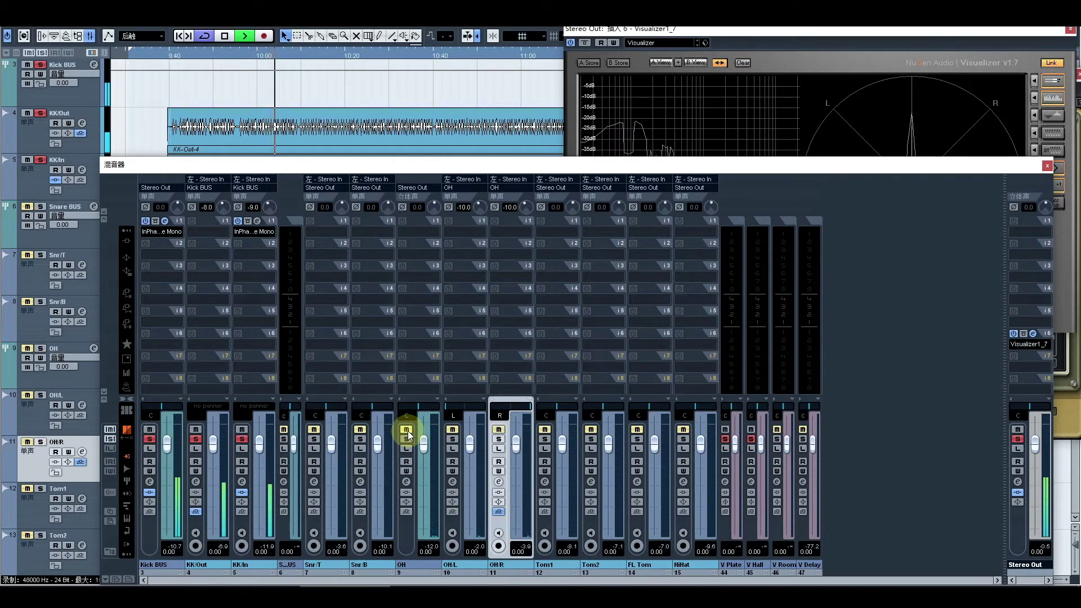
{"action": "left_click", "coordinate": [409, 435]}
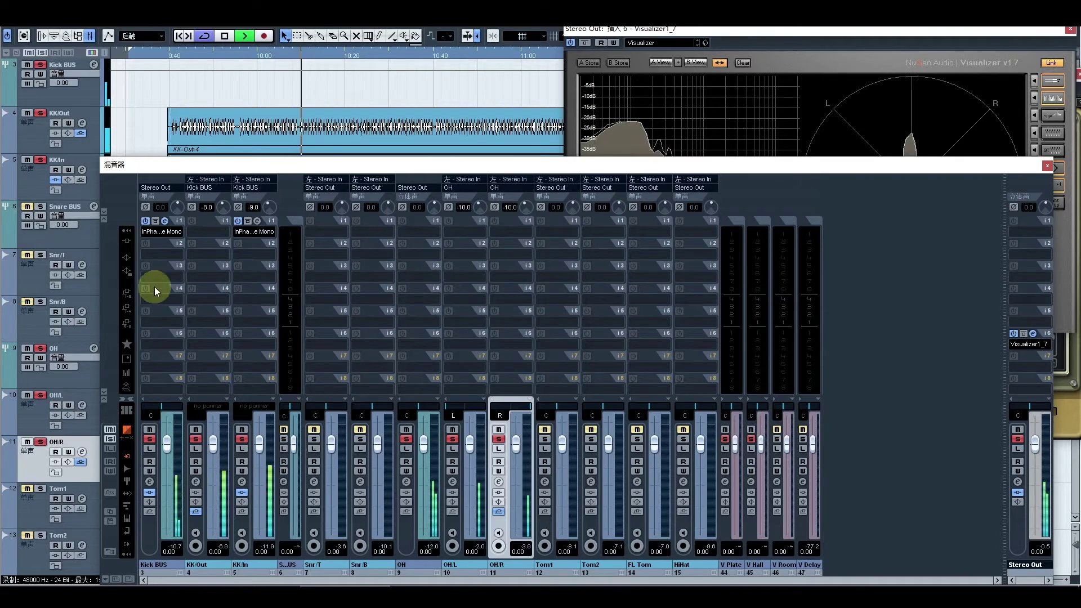
Bypass and re-enable InPhase on the Kick BUS during playback to compare the sound, and stop playback
{"action": "left_click", "coordinate": [156, 221]}
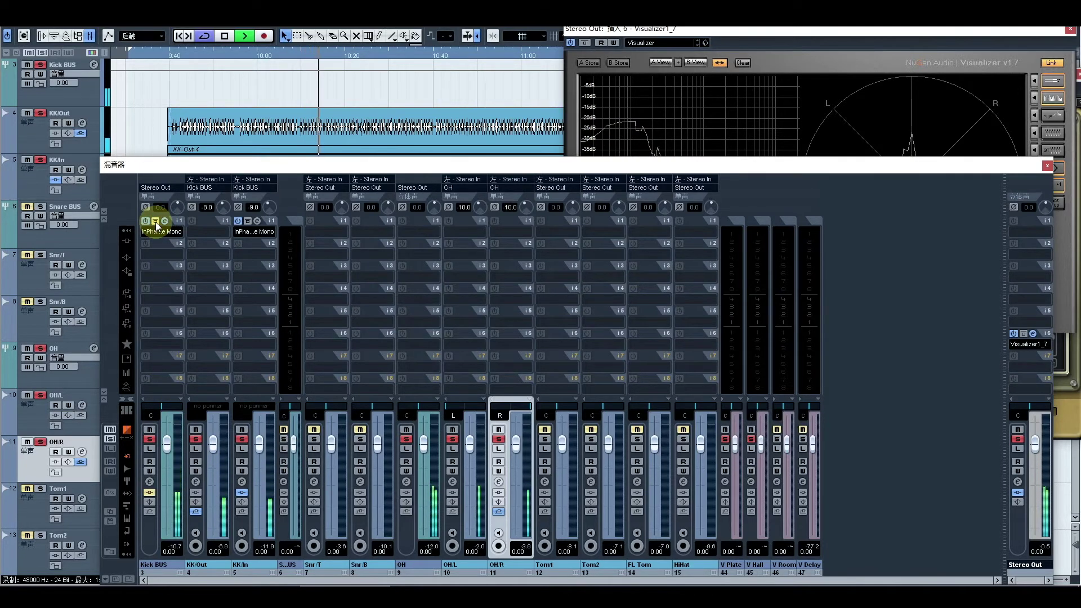
{"action": "left_click", "coordinate": [156, 221]}
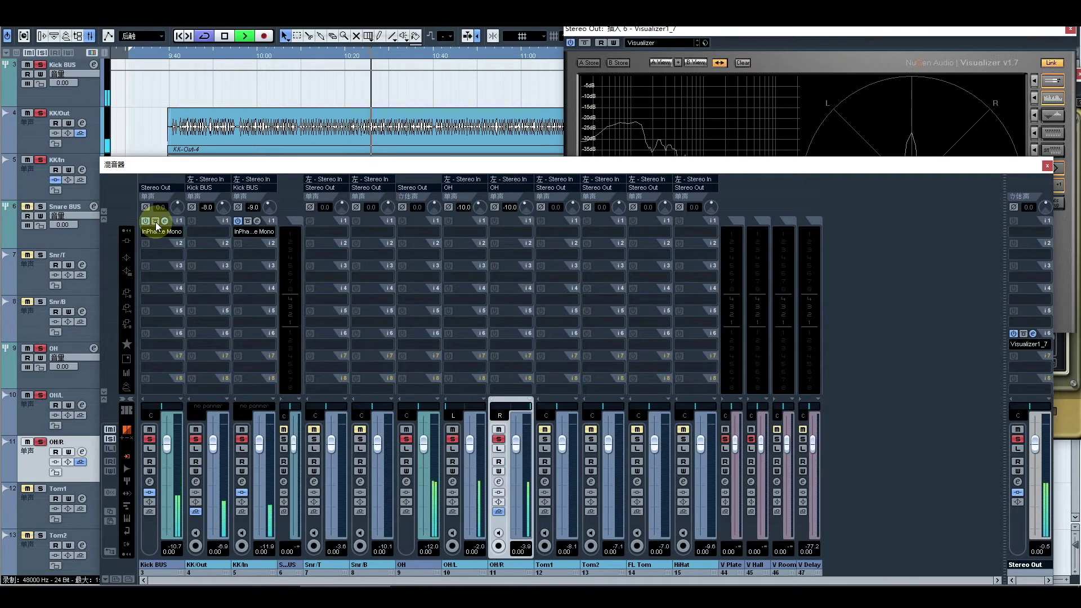
{"action": "key", "text": "space"}
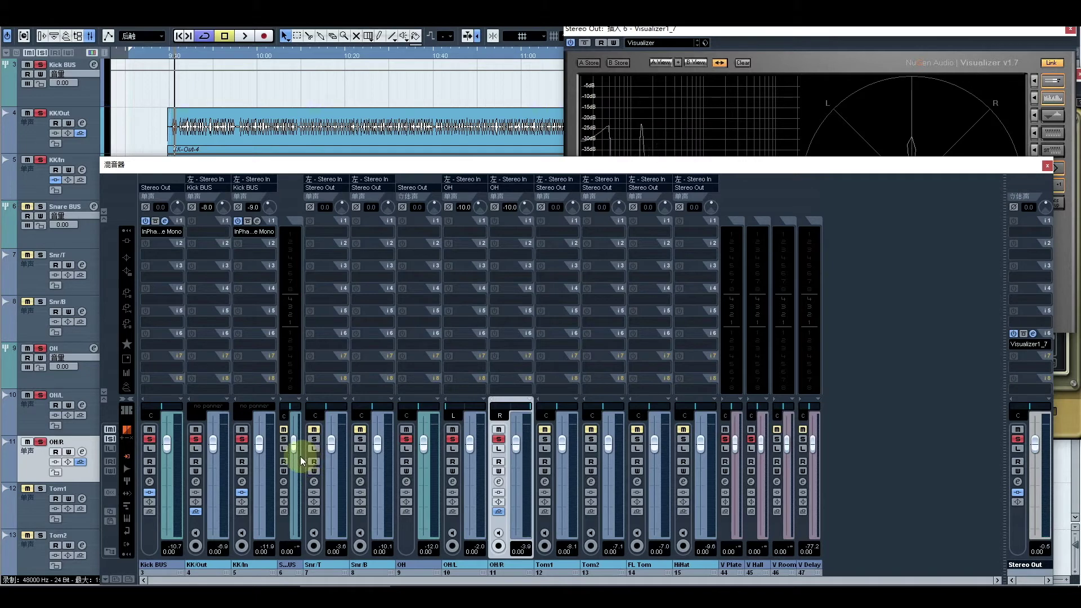
Clear all solos and mutes, solo and select Snr/T, hide the Visualizer's vectorscope, and play the track to check its level
{"action": "left_click", "coordinate": [110, 438]}
{"action": "left_click", "coordinate": [110, 429]}
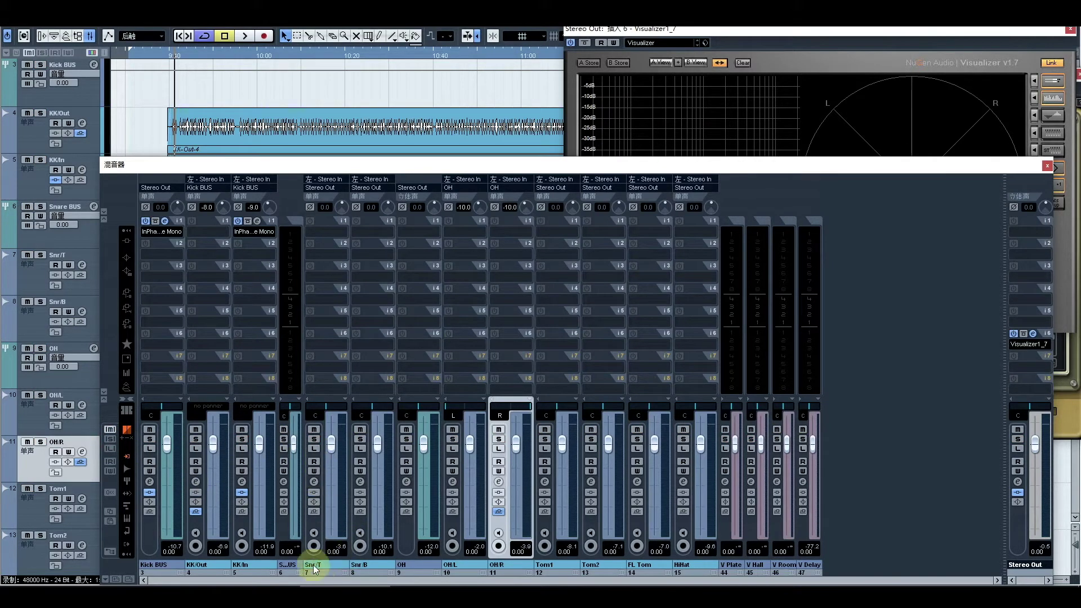
{"action": "left_click", "coordinate": [314, 439]}
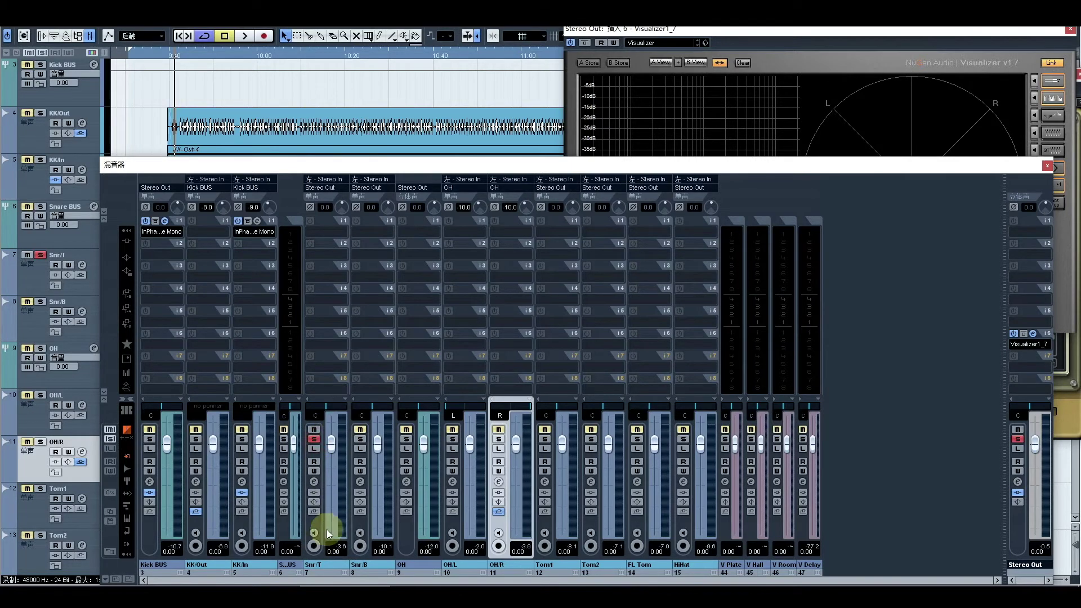
{"action": "left_click", "coordinate": [324, 566]}
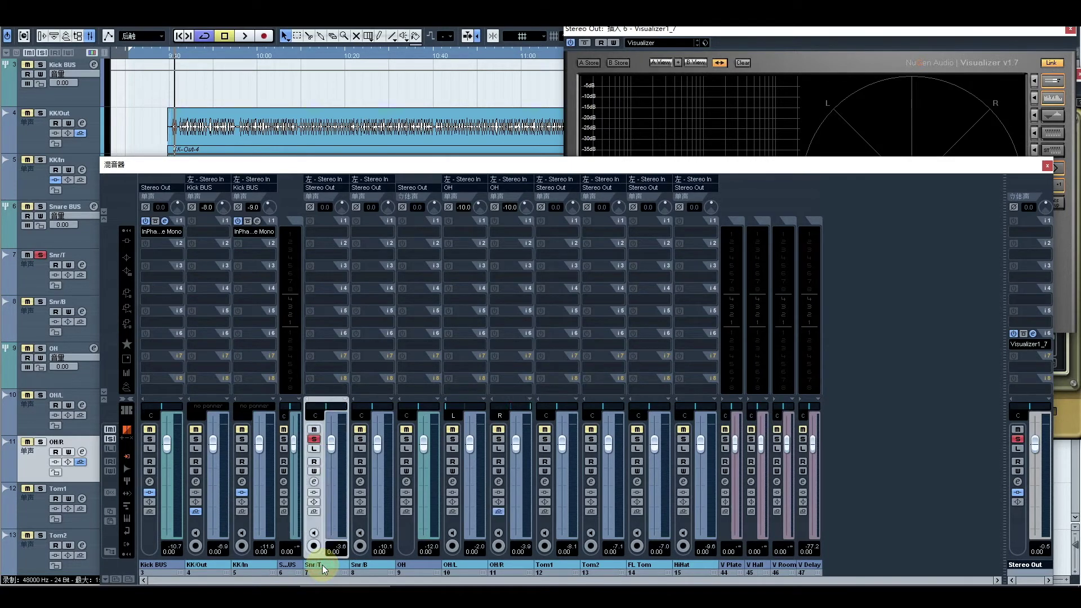
{"action": "left_click", "coordinate": [754, 31]}
{"action": "left_click", "coordinate": [1054, 169]}
{"action": "key", "text": "space"}
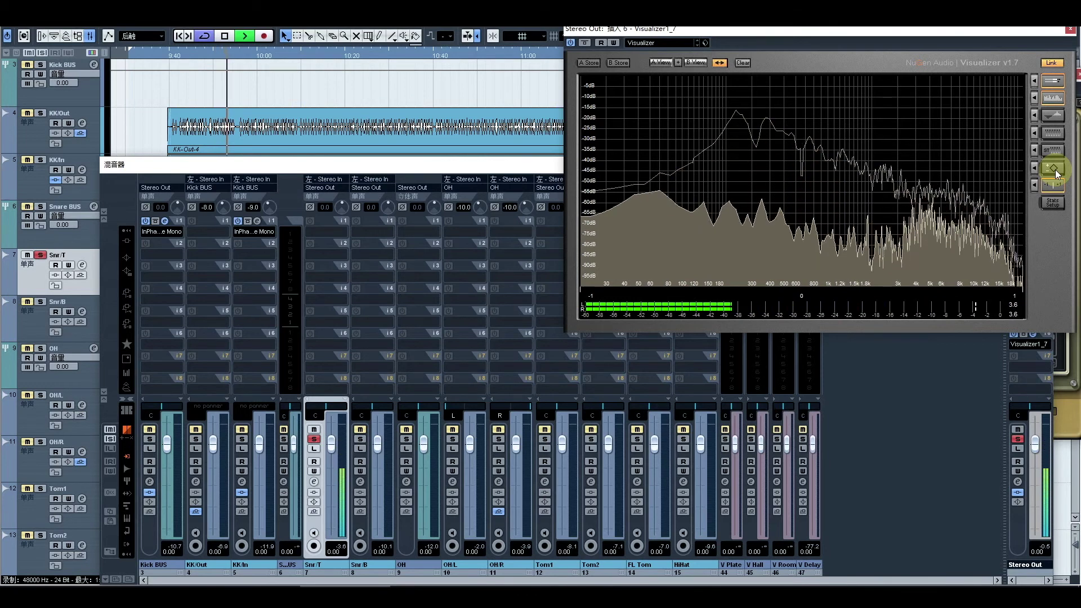
Set Snr/T's pre-gain to -8.0 dB while checking its playback level in the Visualizer
{"action": "key", "text": "space"}
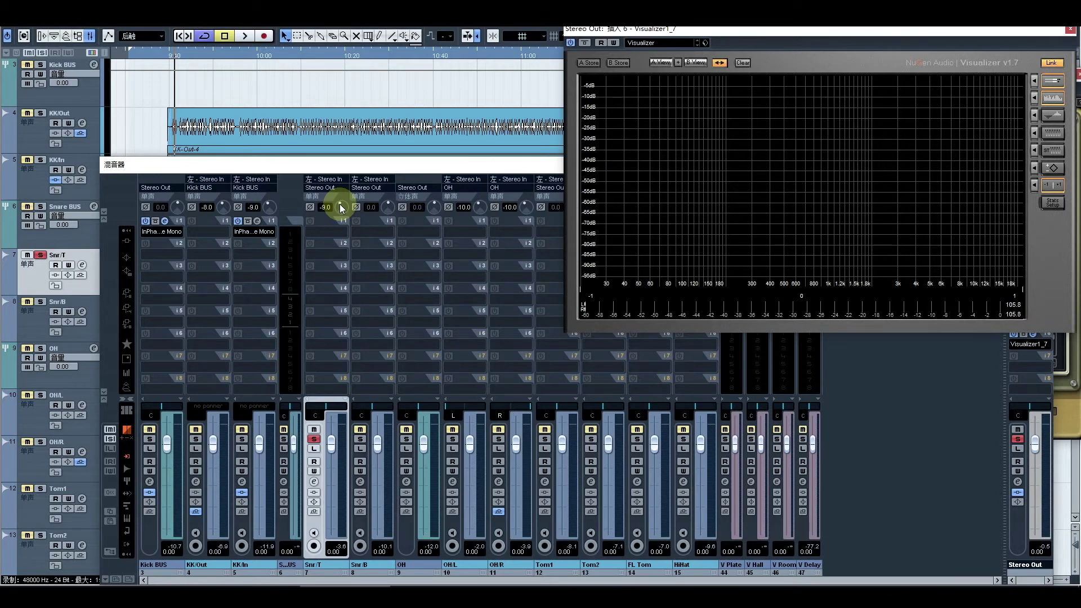
{"action": "key", "text": "space"}
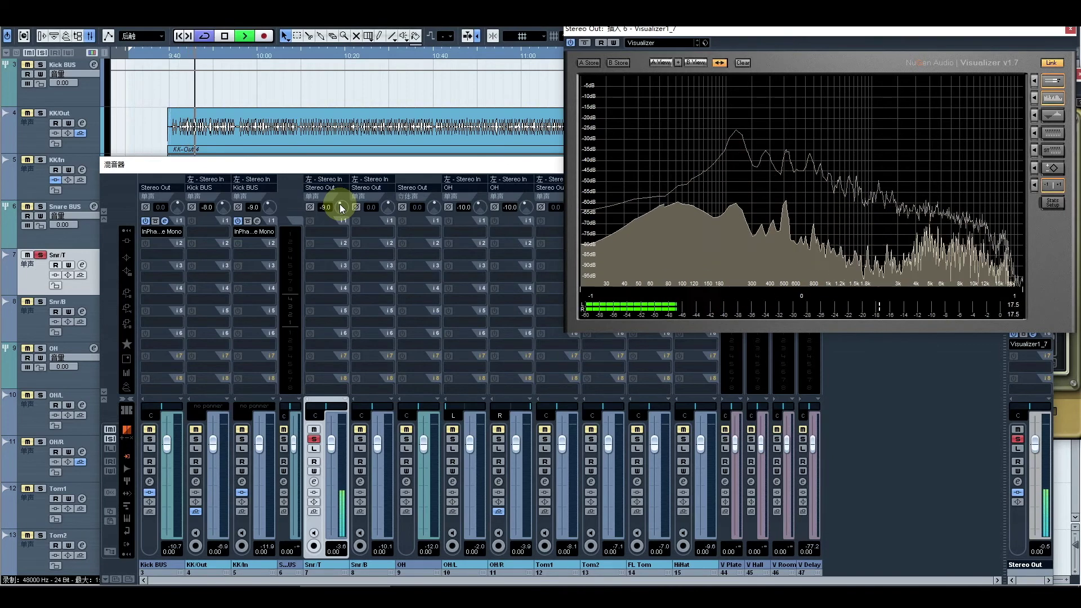
{"action": "scroll", "coordinate": [341, 209], "scroll_direction": "up", "scroll_amount": 1}
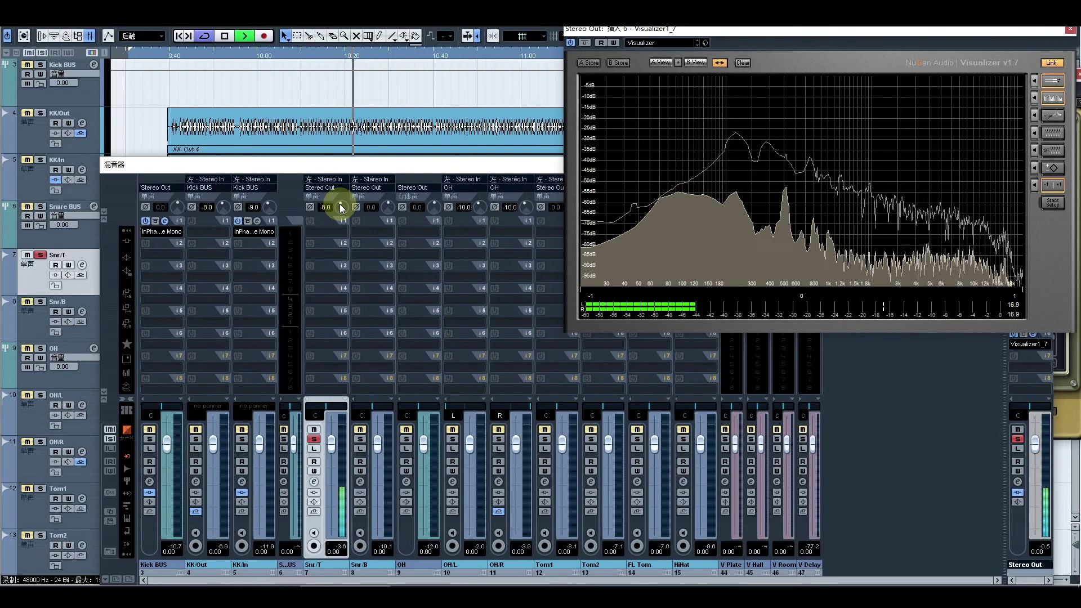
{"action": "key", "text": "space"}
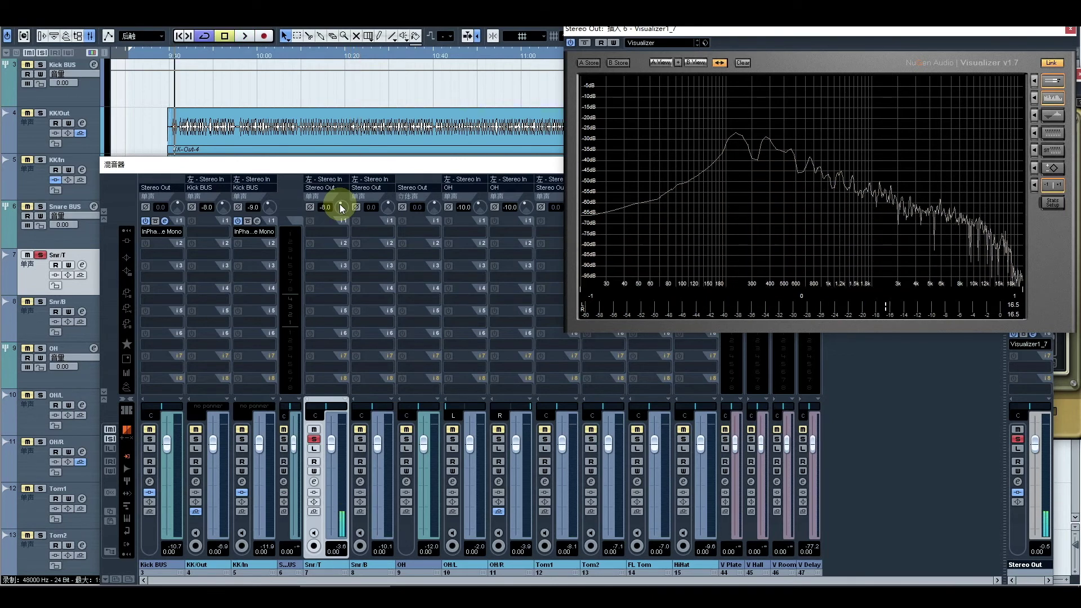
Switch the solo from Snr/T to Snr/B, select Snr/B, and play it with the Visualizer in front
{"action": "left_click", "coordinate": [314, 439]}
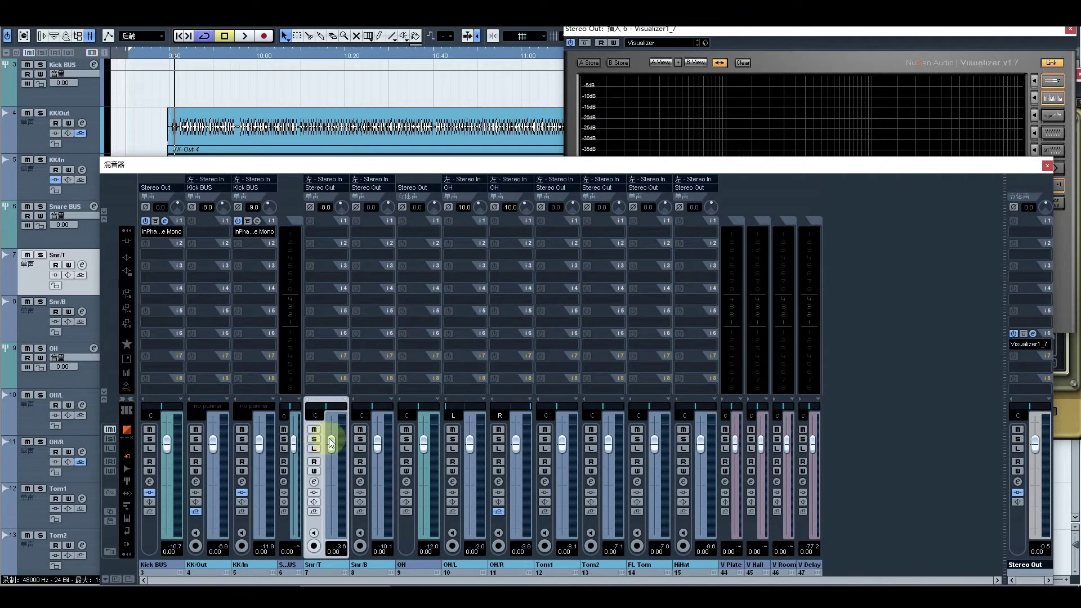
{"action": "left_click", "coordinate": [360, 439]}
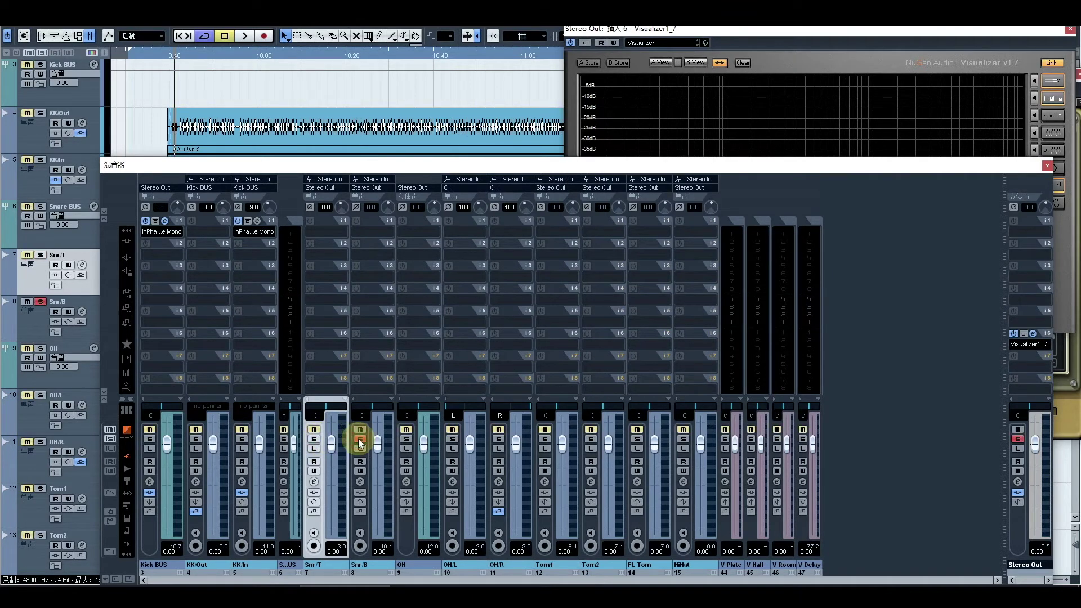
{"action": "left_click", "coordinate": [372, 565]}
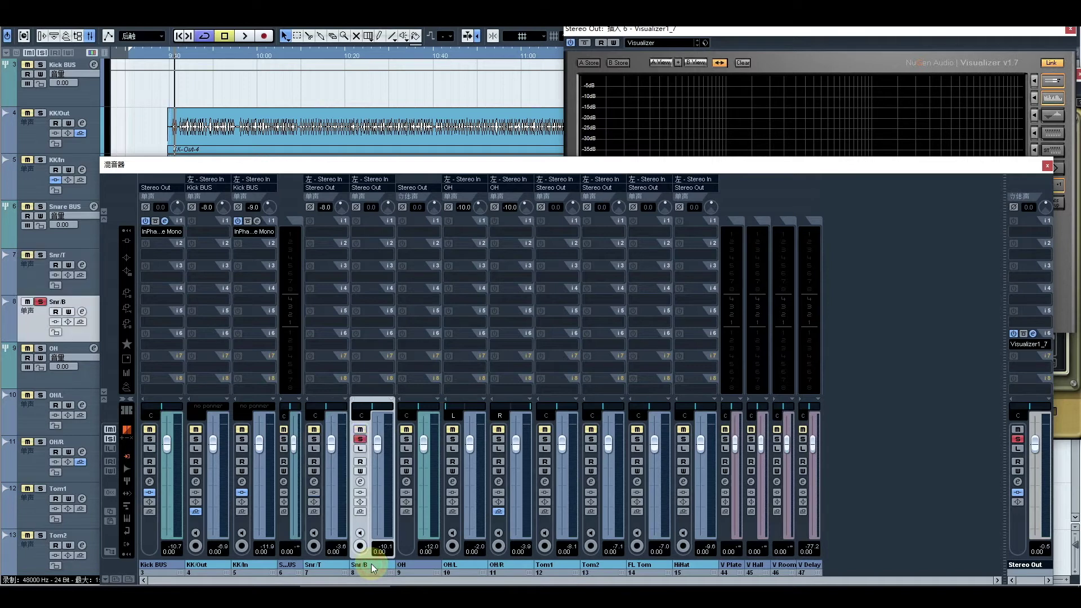
{"action": "left_click", "coordinate": [779, 34]}
{"action": "key", "text": "space"}
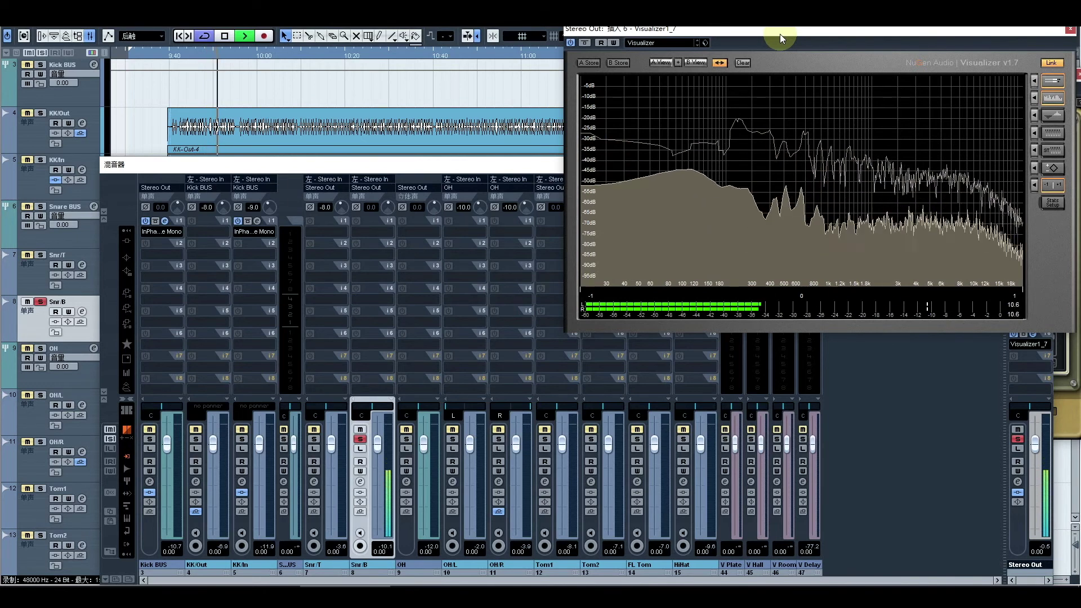
Set Snr/B's pre-gain to -7.0 dB while checking its playback level in the Visualizer
{"action": "key", "text": "space"}
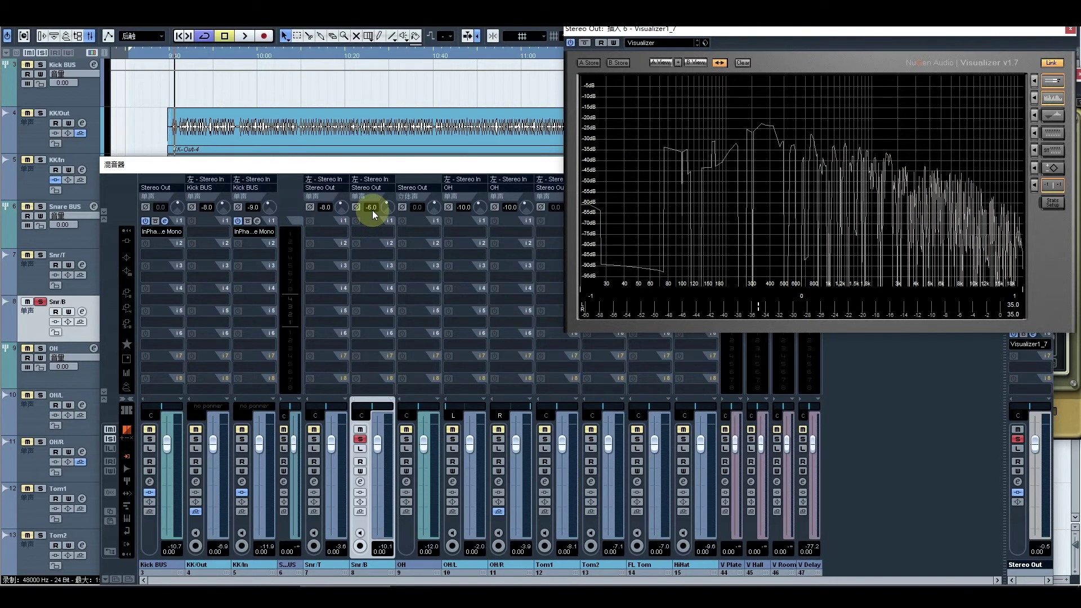
{"action": "key", "text": "space"}
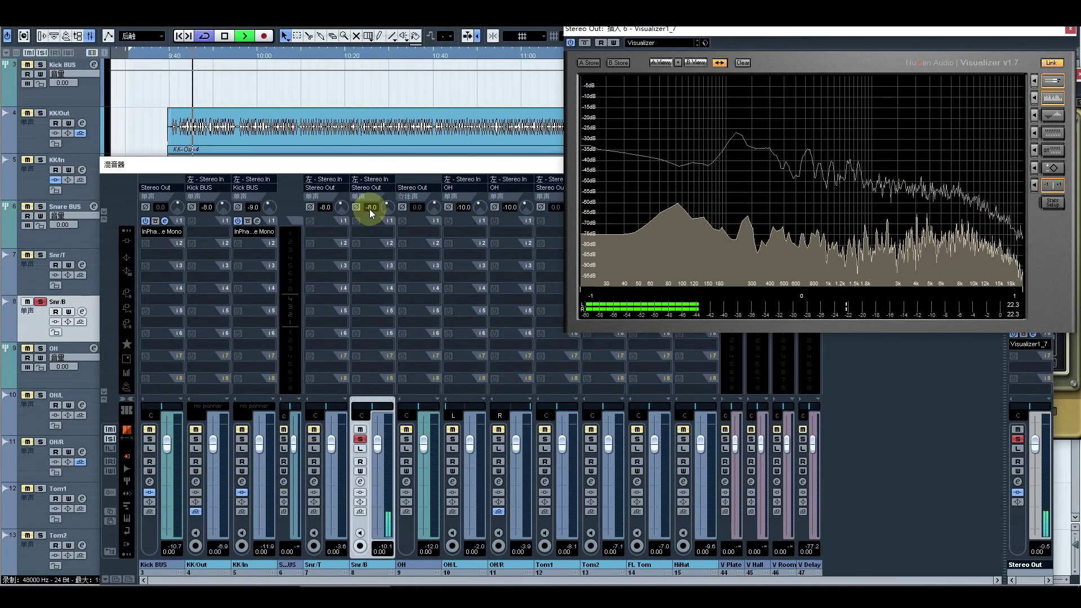
{"action": "scroll", "coordinate": [369, 208], "scroll_direction": "up", "scroll_amount": 1}
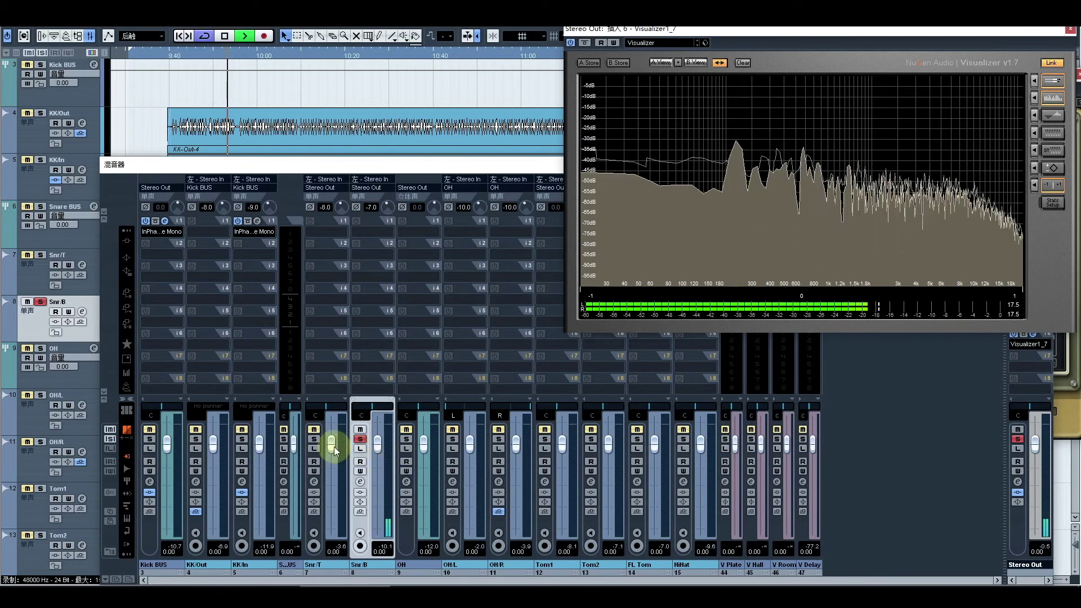
Solo Snr/T together with Snr/B and play both snare tracks while checking their combined level in the Visualizer
{"action": "left_click", "coordinate": [315, 439]}
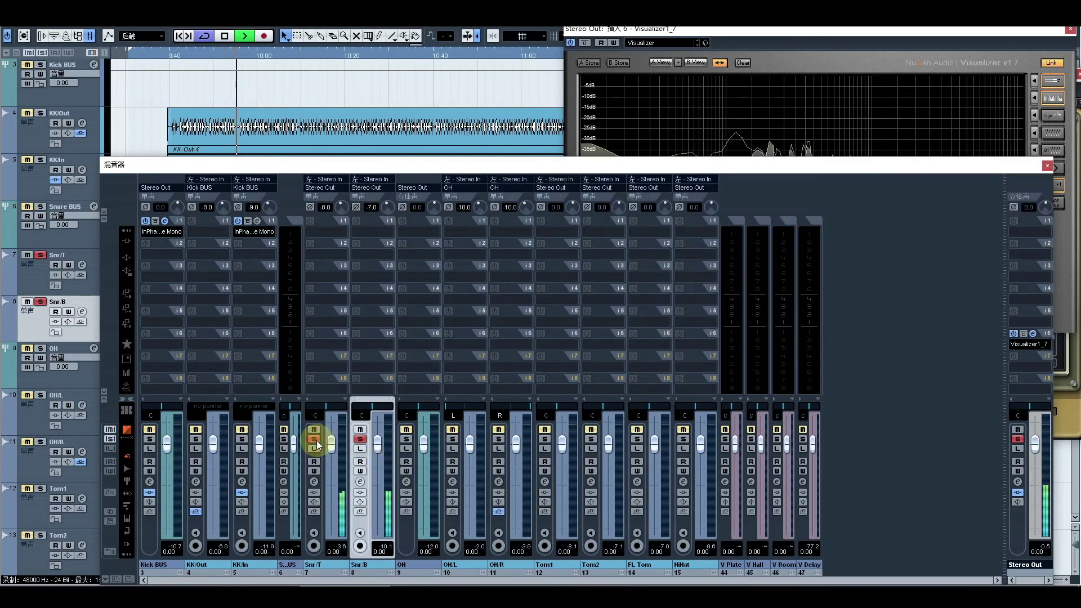
{"action": "left_click", "coordinate": [816, 32]}
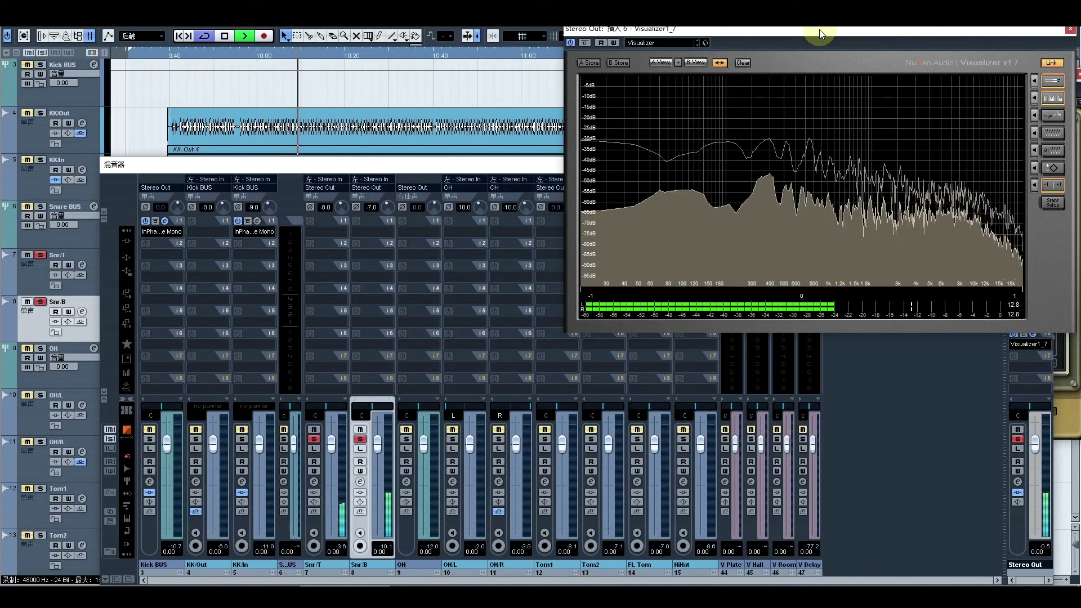
{"action": "mouse_move", "coordinate": [754, 230]}
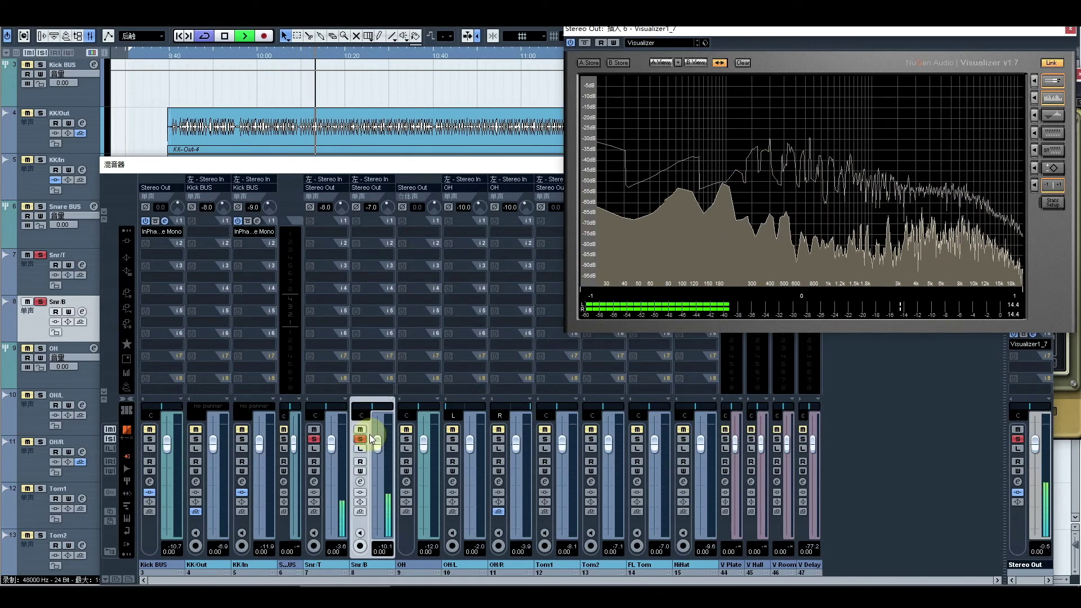
{"action": "key", "text": "space"}
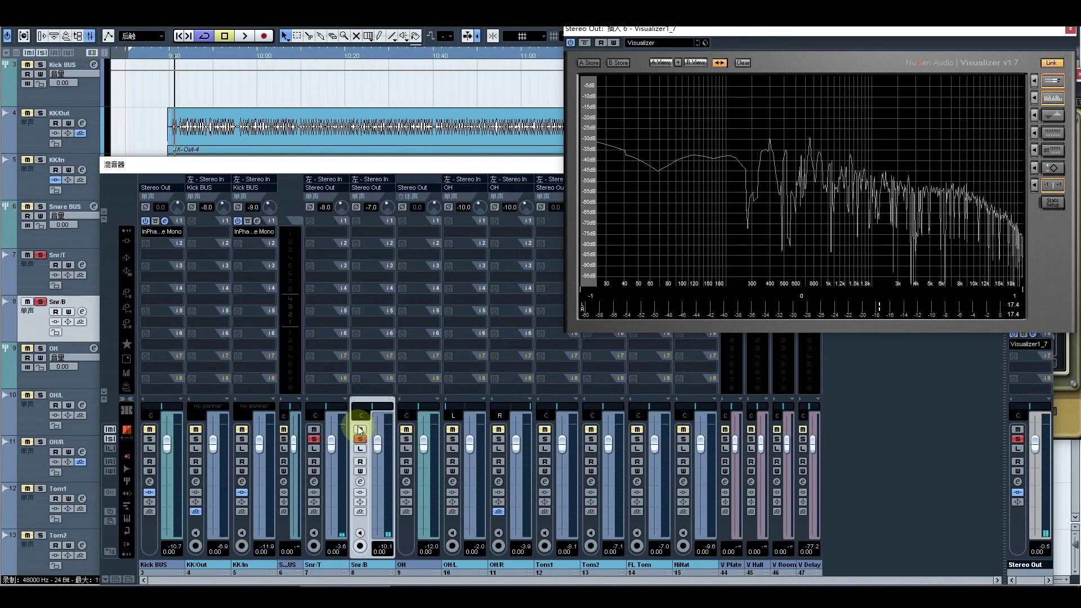
Compare Snr/T alone with both snare tracks together by removing and restoring Snr/B's solo around playback
{"action": "left_click", "coordinate": [361, 430]}
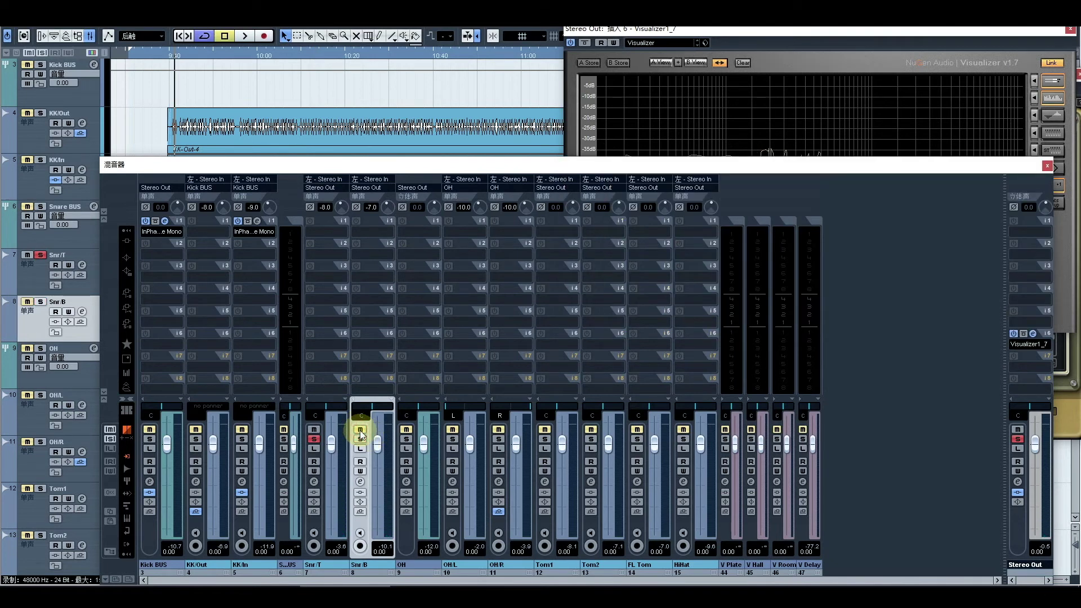
{"action": "key", "text": "space"}
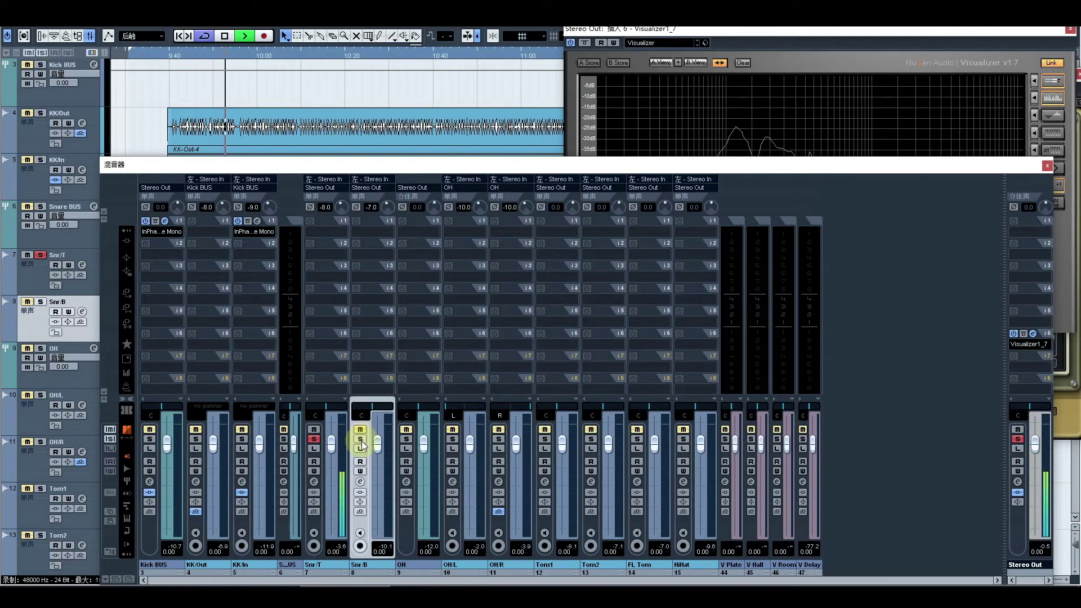
{"action": "left_click", "coordinate": [360, 439]}
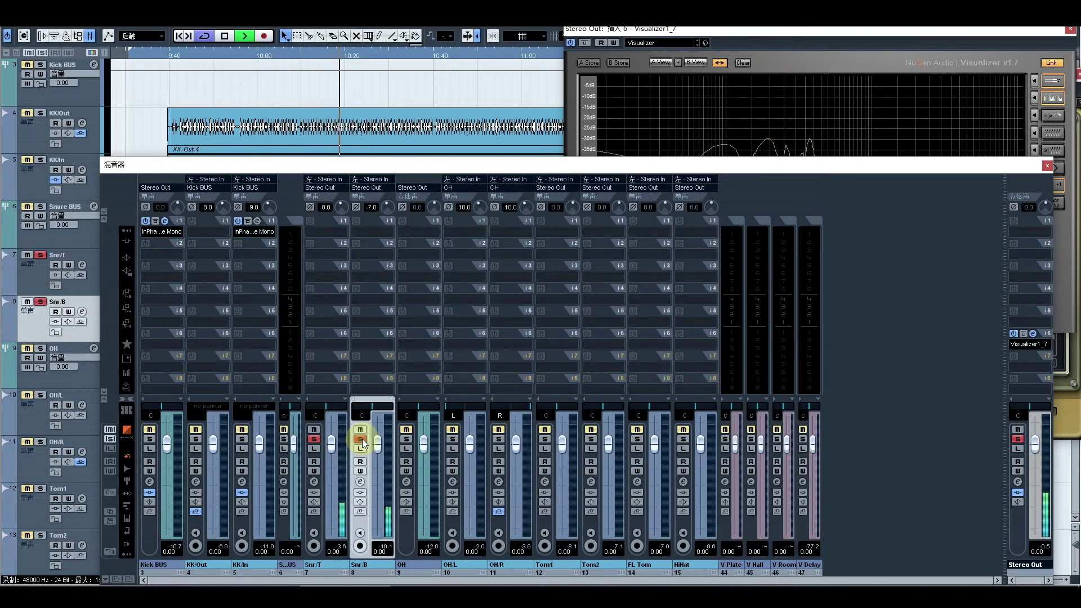
{"action": "key", "text": "space"}
Insert InPhase Live Mono in Snr/T's first insert slot, arm its capture, and move the plug-in window clear of the snare channels
{"action": "left_click", "coordinate": [319, 231]}
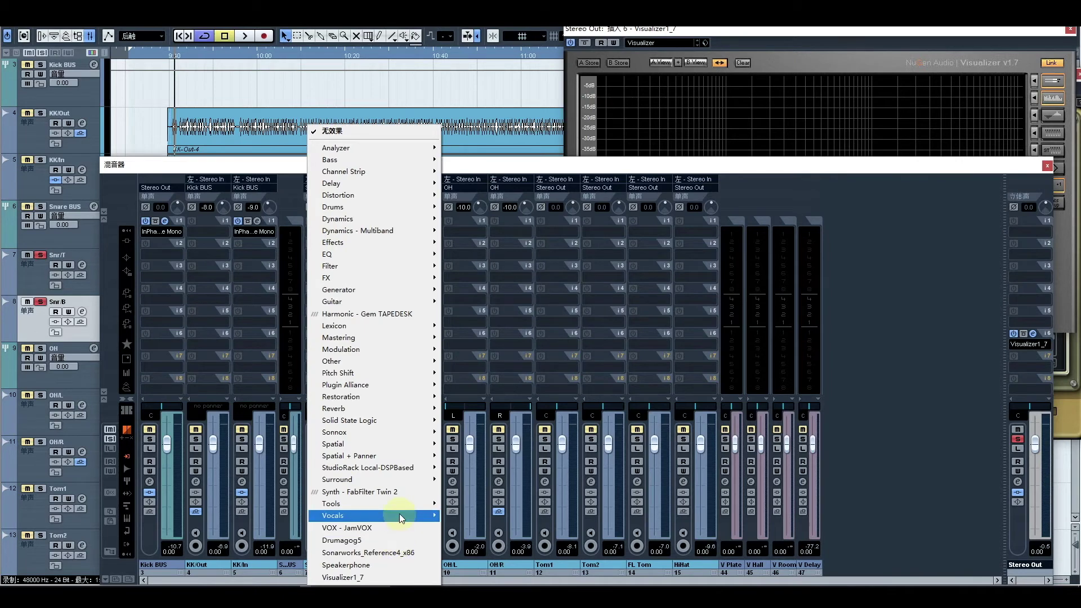
{"action": "mouse_move", "coordinate": [399, 503]}
{"action": "left_click", "coordinate": [529, 365]}
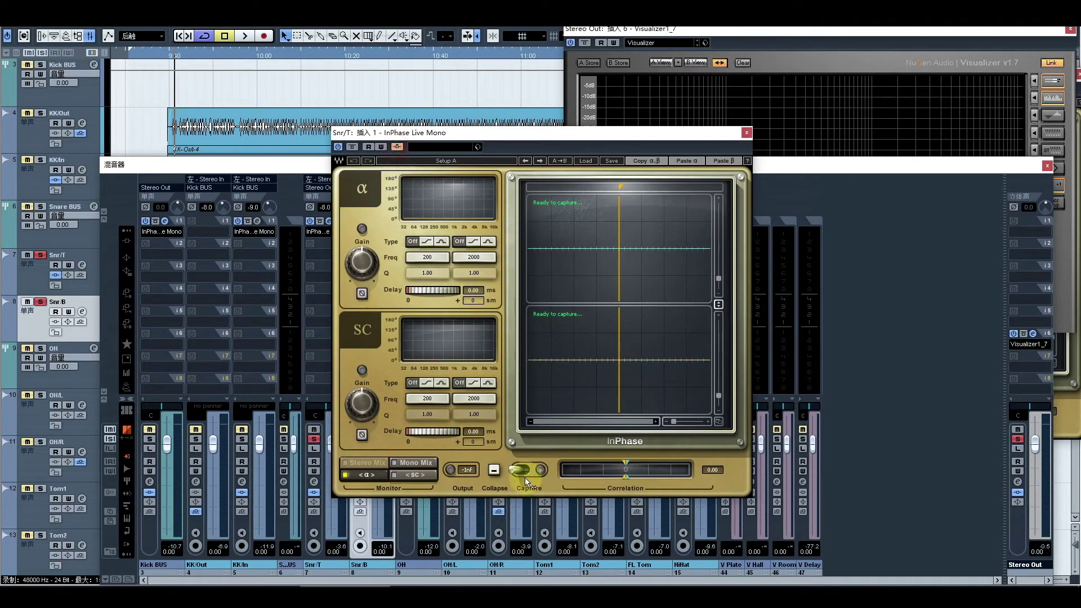
{"action": "left_click_drag", "start_coordinate": [490, 133], "coordinate": [679, 78]}
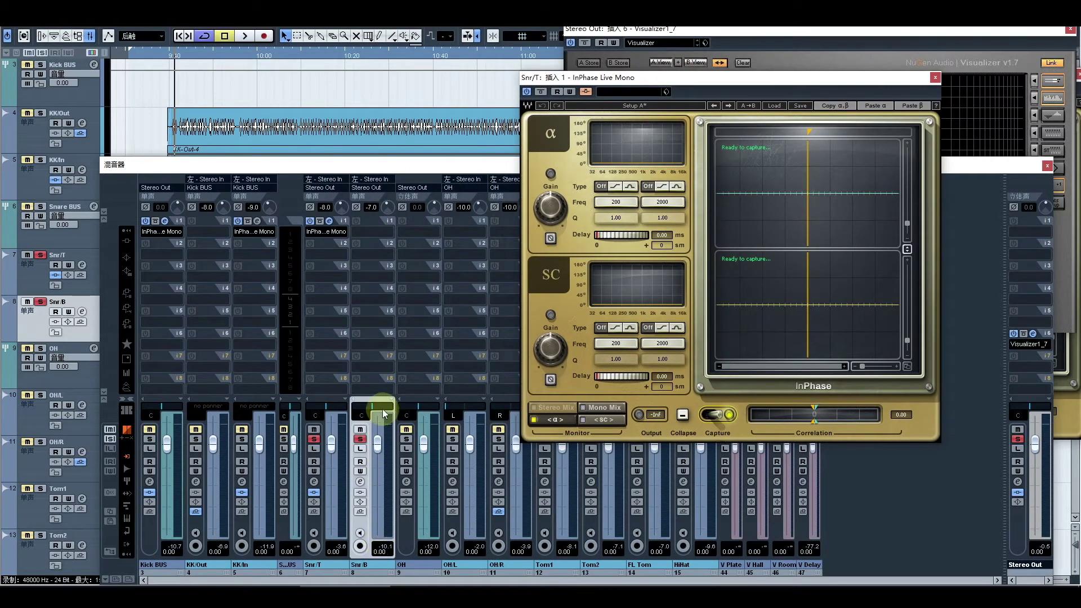
Route Snr/B's fourth send to the side-chain of Snr/T's InPhase Live Mono and return the mixer to its inserts view
{"action": "left_click", "coordinate": [127, 311]}
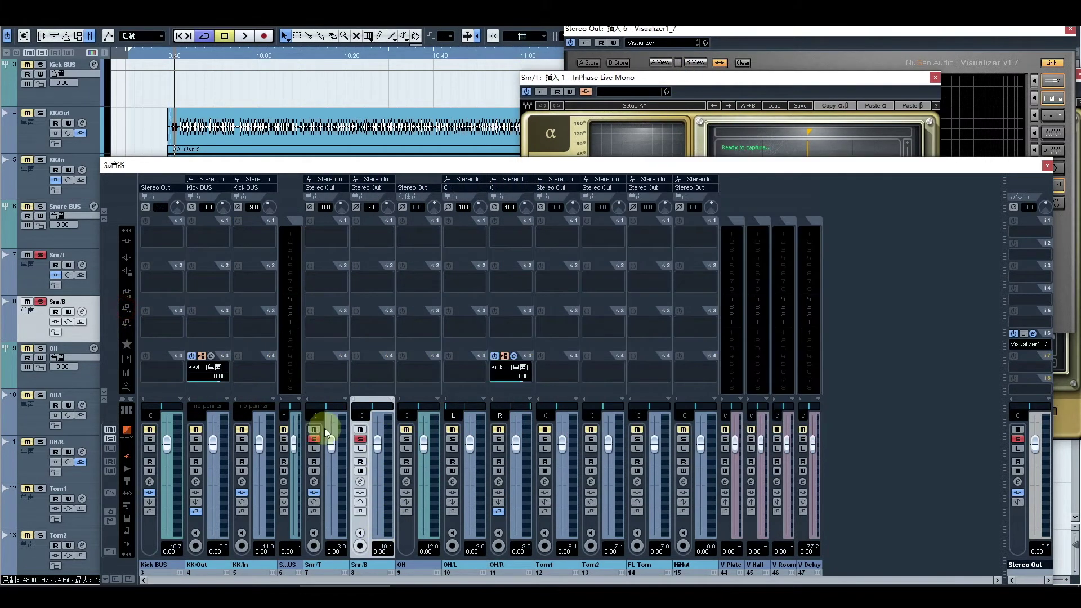
{"action": "left_click", "coordinate": [373, 370]}
{"action": "mouse_move", "coordinate": [388, 498]}
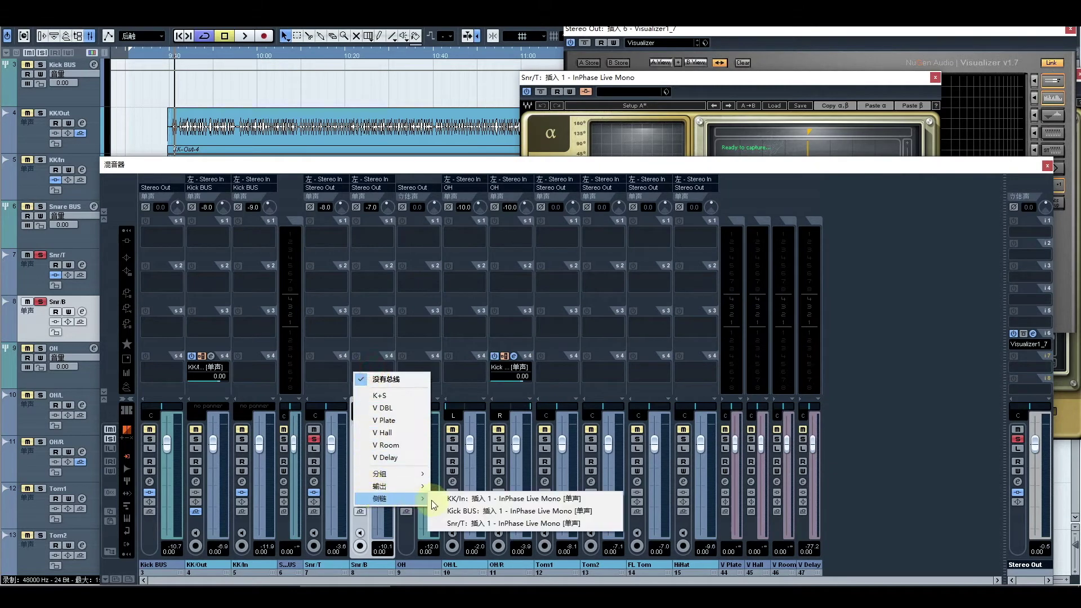
{"action": "left_click", "coordinate": [453, 524]}
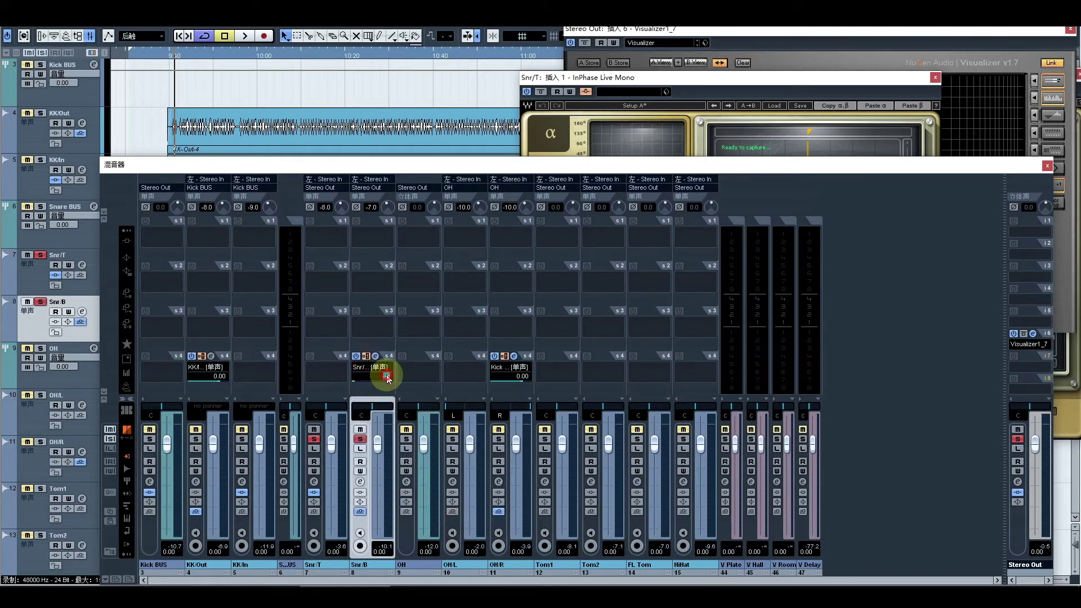
{"action": "left_click", "coordinate": [125, 242]}
Play the track briefly to capture the Snr/T and Snr/B waveforms in InPhase, stop, and reposition the plug-in window
{"action": "left_click", "coordinate": [626, 88]}
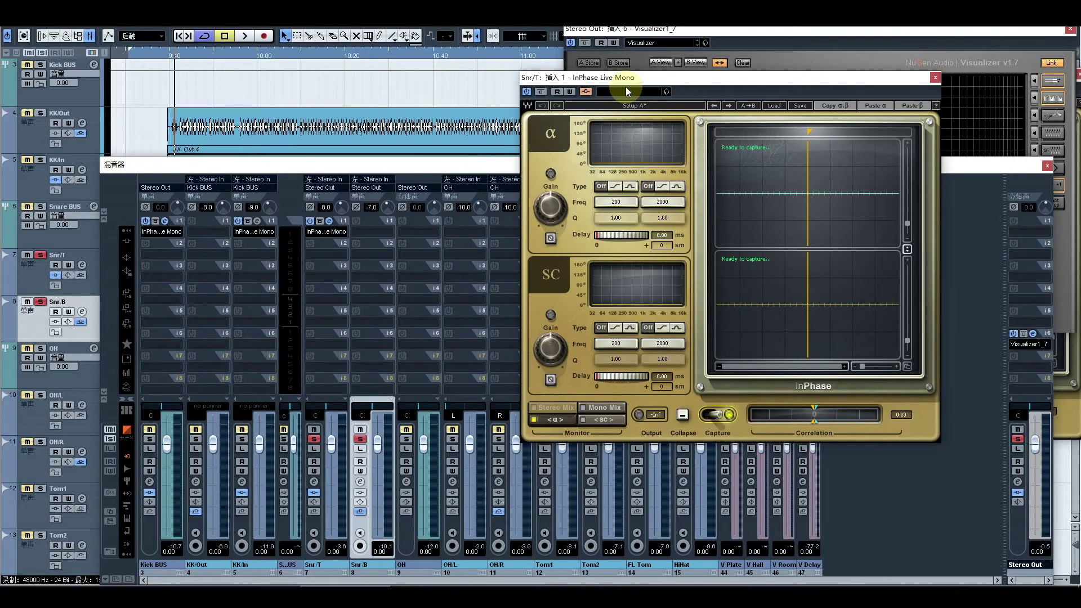
{"action": "key", "text": "space"}
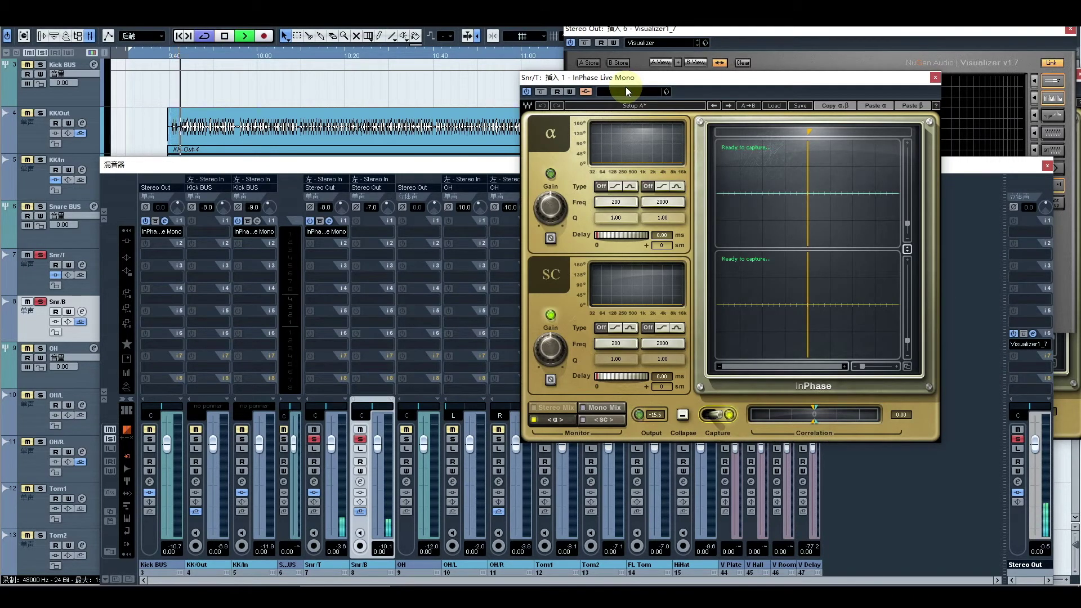
{"action": "key", "text": "space"}
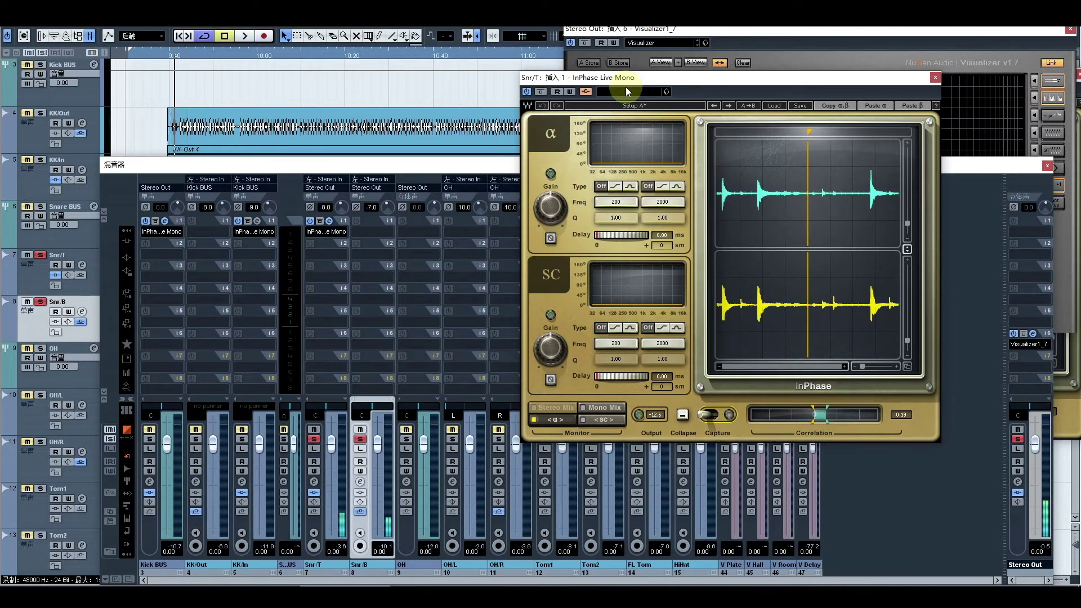
{"action": "left_click_drag", "start_coordinate": [710, 80], "coordinate": [486, 75]}
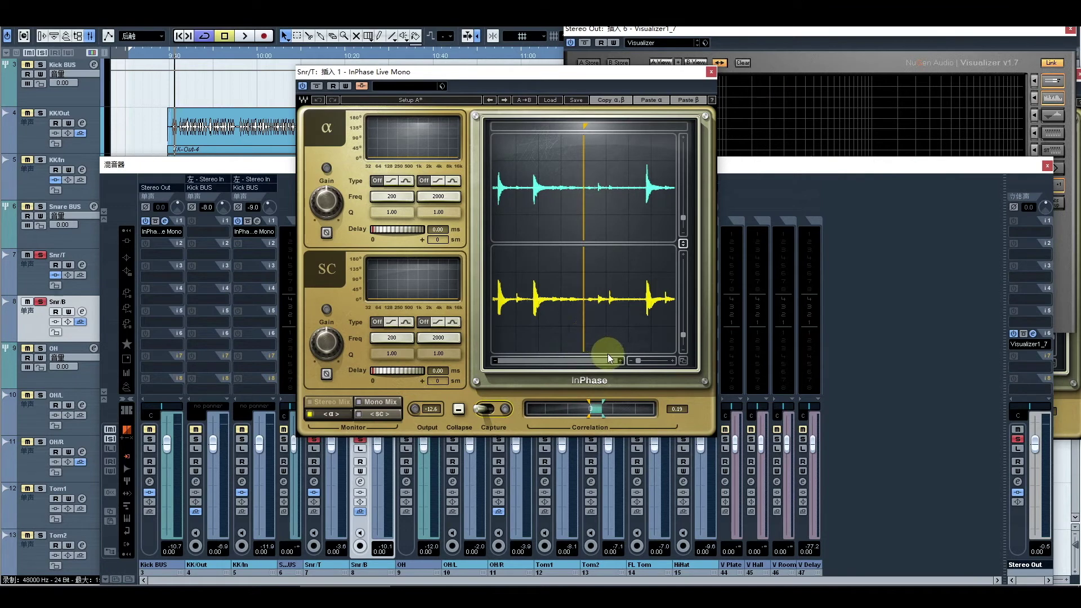
Place InPhase's marker at the last captured snare hit and zoom both waveforms in on the start of that hit
{"action": "left_click_drag", "start_coordinate": [586, 130], "coordinate": [645, 125]}
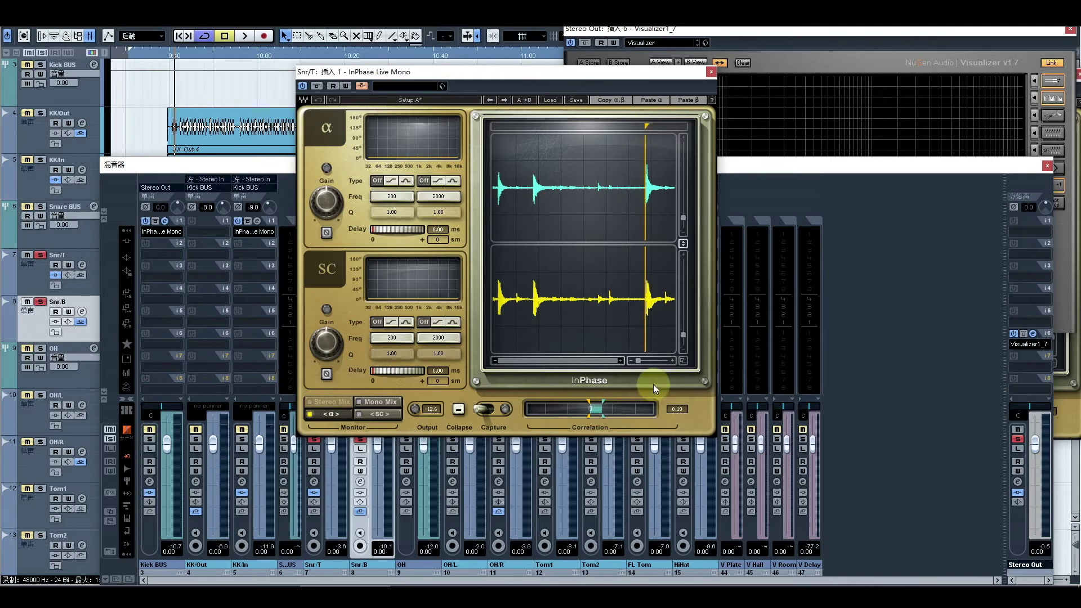
{"action": "left_click", "coordinate": [673, 360]}
{"action": "left_click", "coordinate": [674, 360]}
{"action": "left_click", "coordinate": [673, 361]}
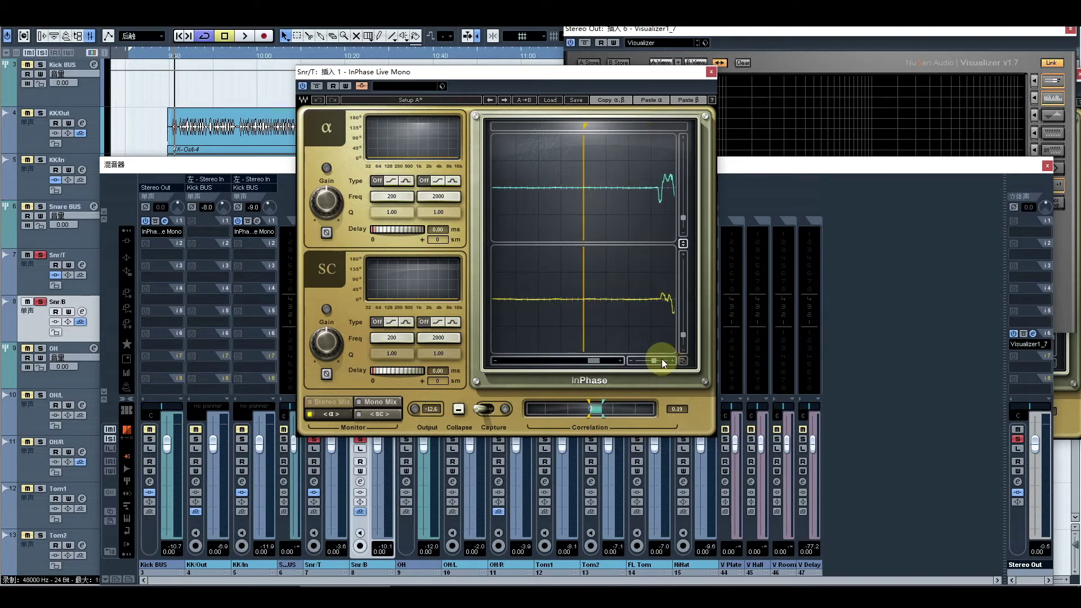
{"action": "left_click", "coordinate": [619, 360]}
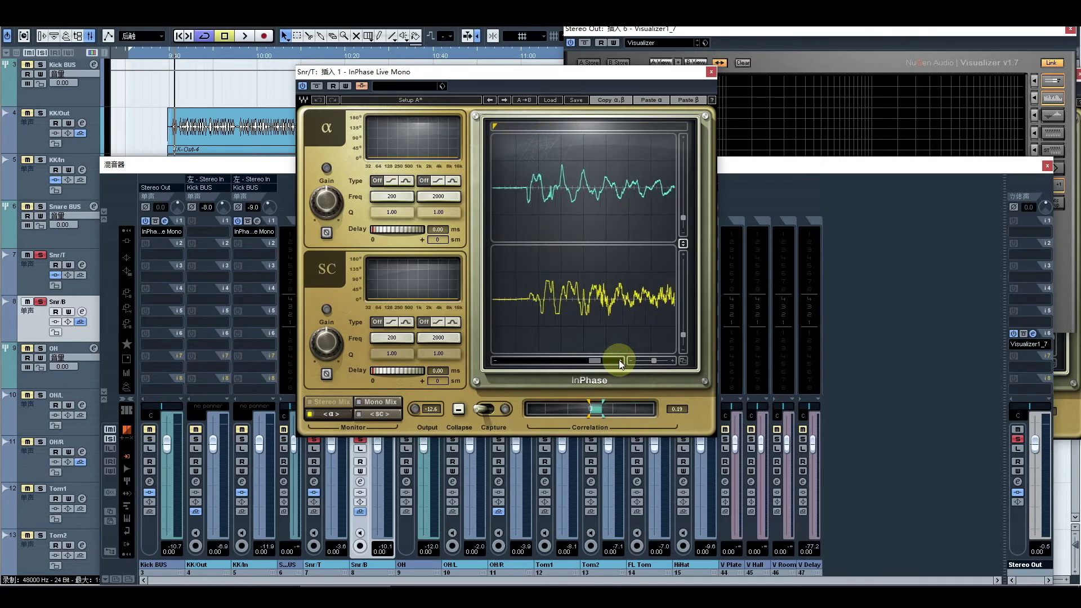
{"action": "left_click", "coordinate": [619, 360]}
{"action": "left_click", "coordinate": [673, 360]}
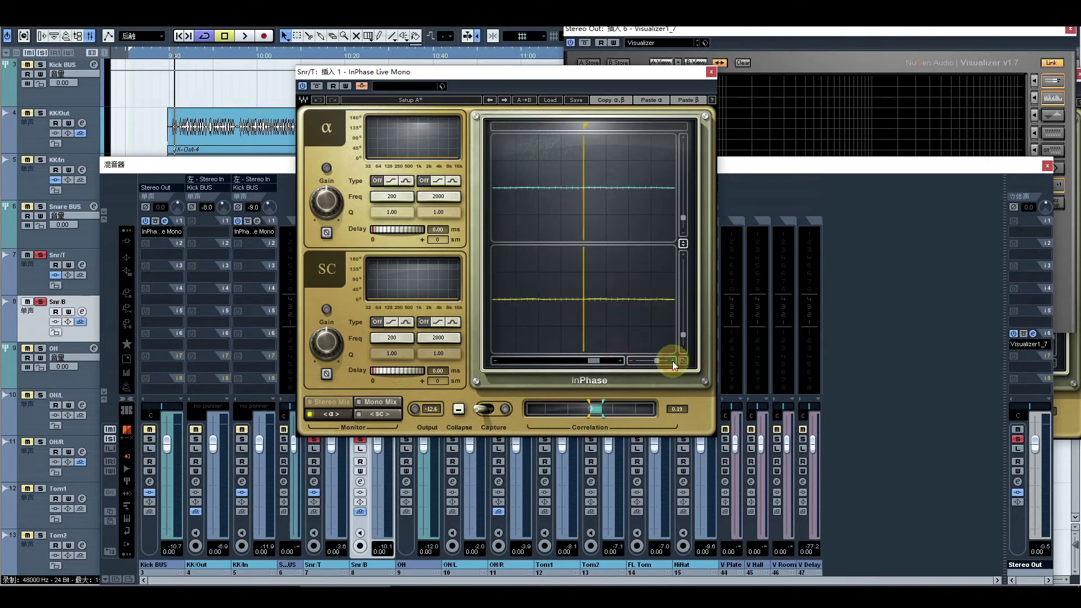
{"action": "left_click", "coordinate": [623, 360]}
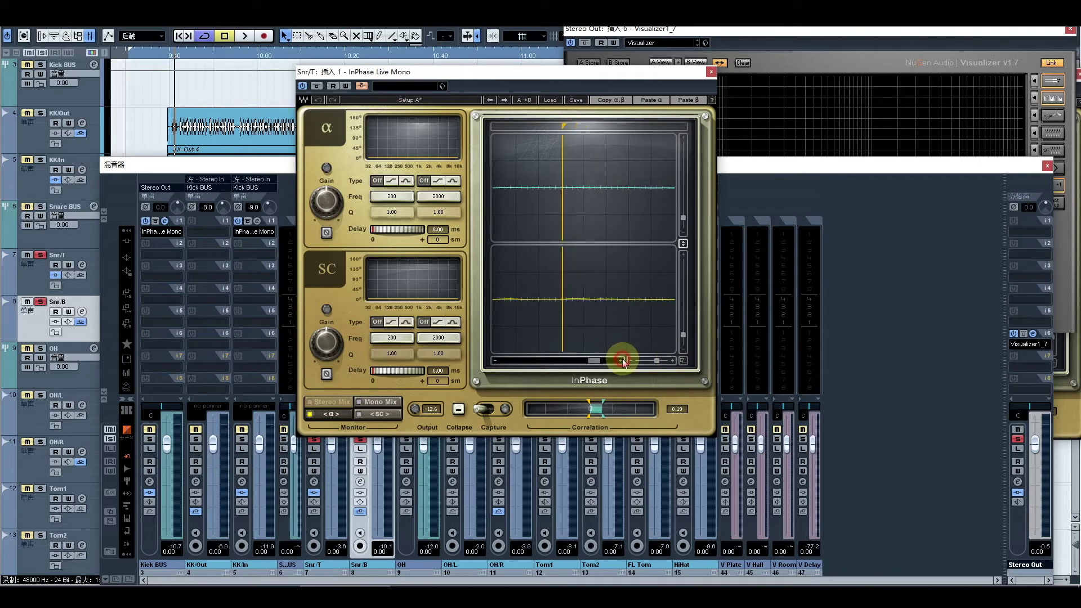
{"action": "left_click", "coordinate": [632, 361]}
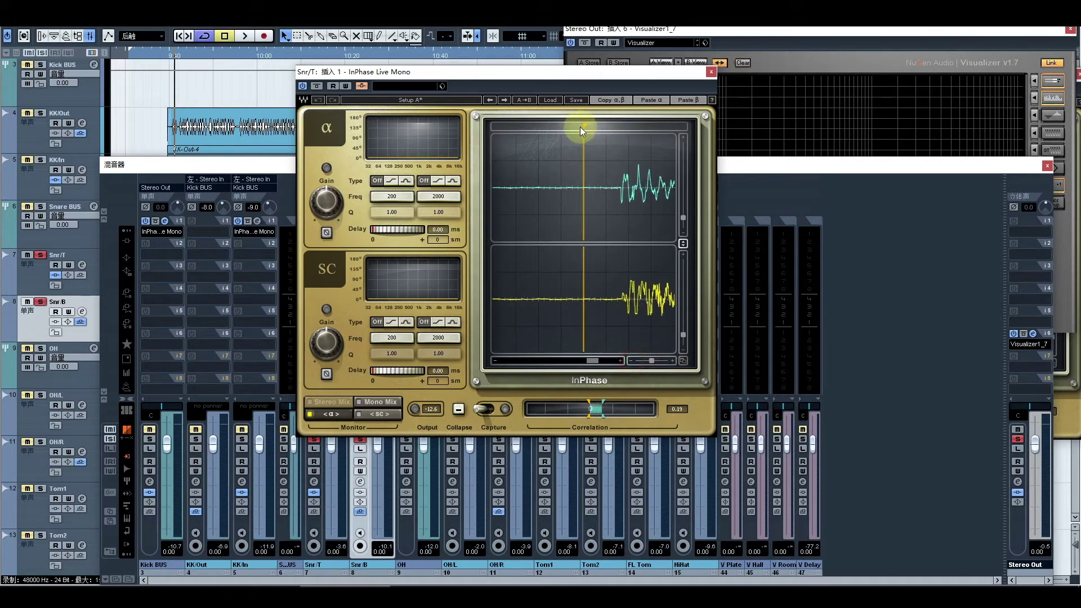
{"action": "left_click_drag", "start_coordinate": [580, 127], "coordinate": [633, 126]}
{"action": "left_click", "coordinate": [672, 361]}
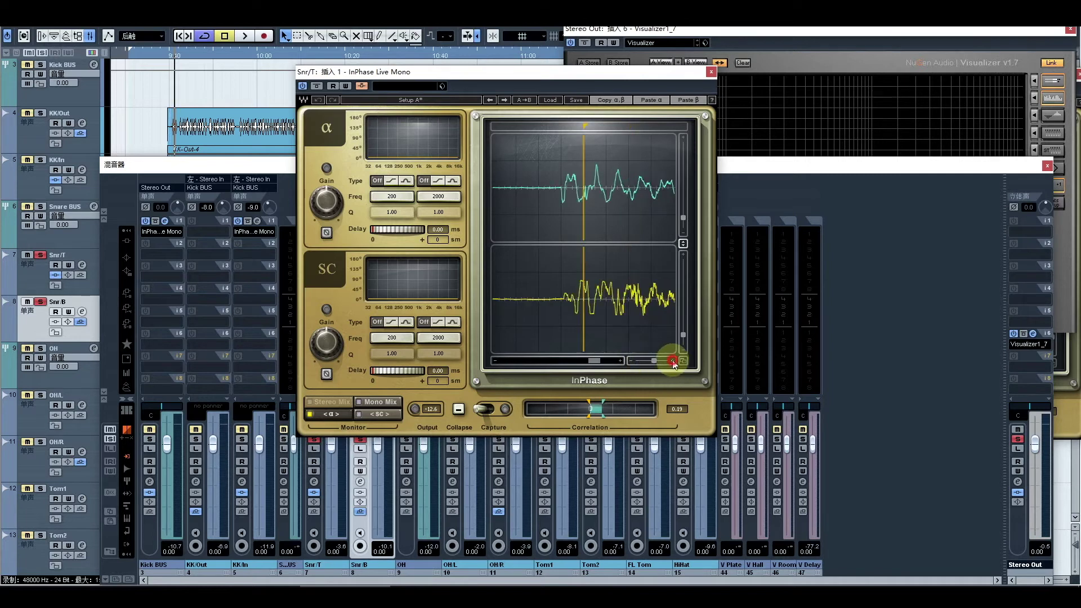
{"action": "left_click", "coordinate": [628, 361]}
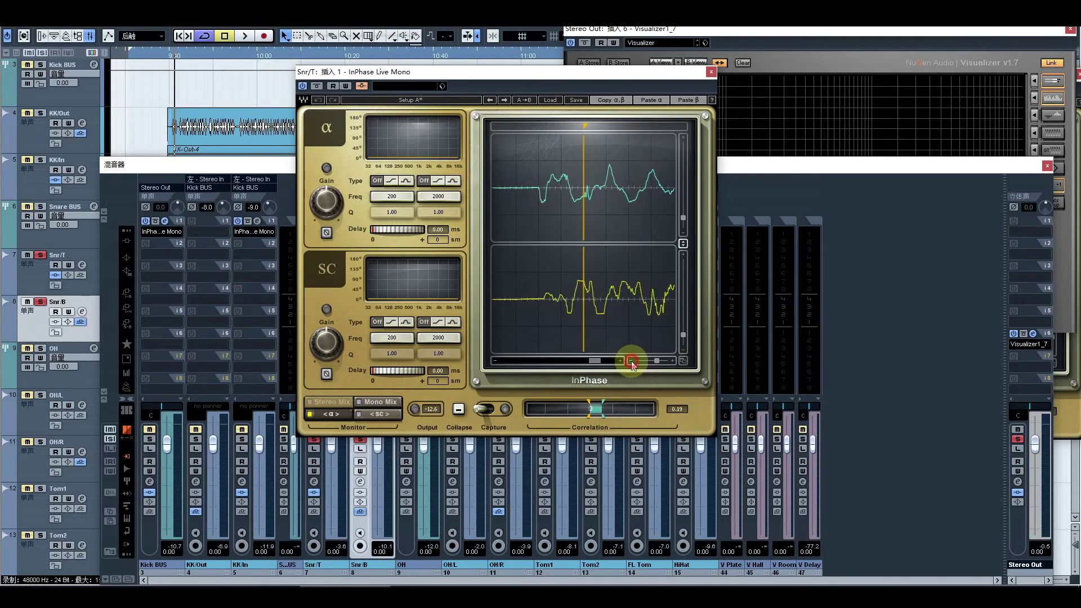
{"action": "left_click", "coordinate": [670, 360]}
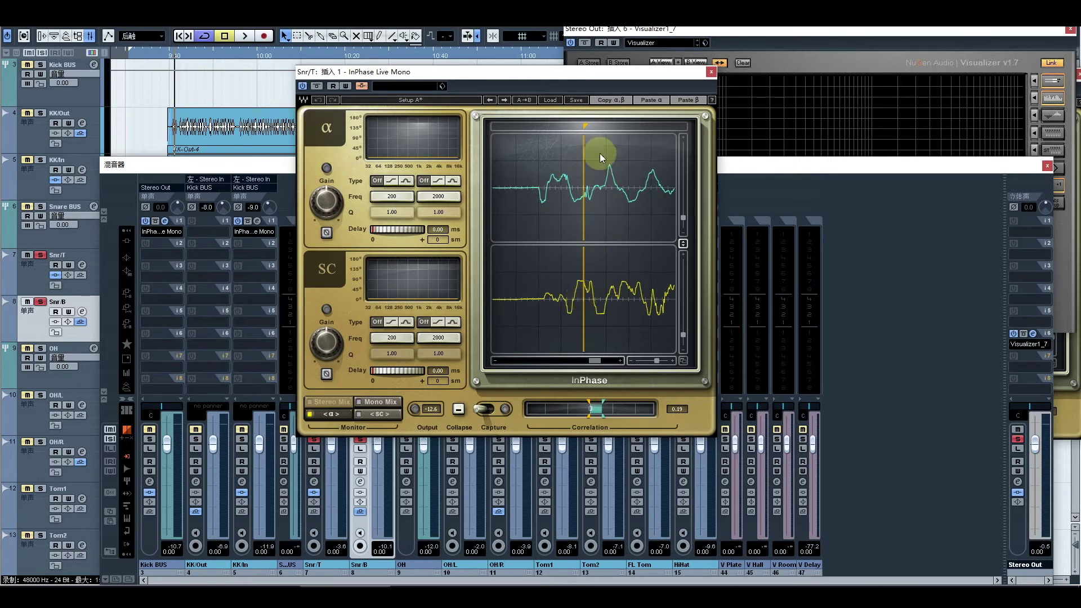
Move the marker to the SC waveform's first large peak and set the alpha channel's delay to 2.05 ms
{"action": "left_click_drag", "start_coordinate": [585, 123], "coordinate": [581, 125]}
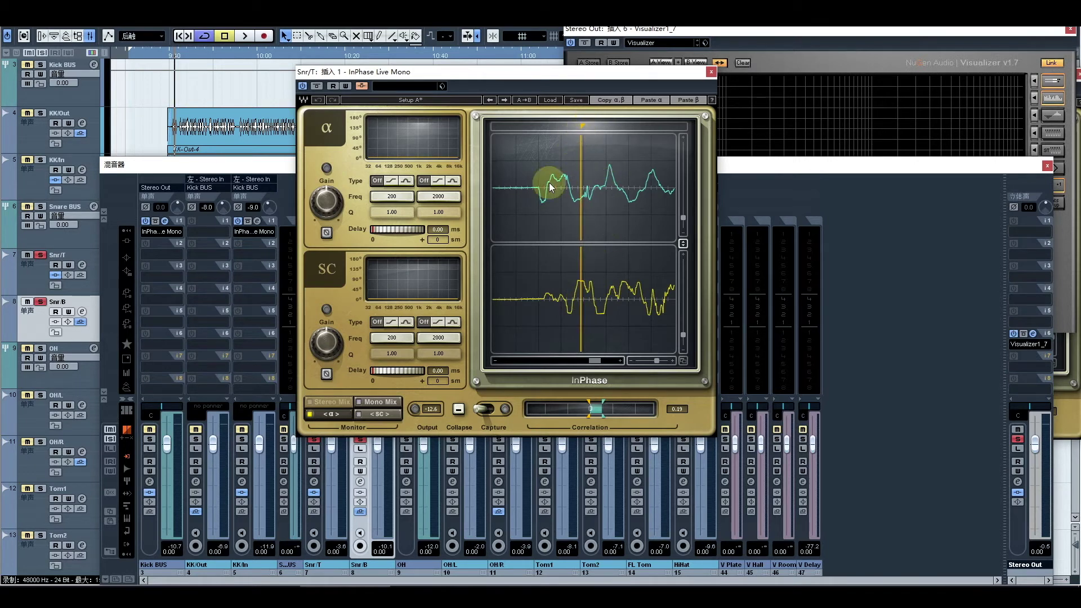
{"action": "mouse_move", "coordinate": [385, 233]}
{"action": "left_mouse_down"}
{"action": "mouse_move", "coordinate": [448, 233]}
{"action": "mouse_move", "coordinate": [394, 234]}
{"action": "mouse_move", "coordinate": [413, 233]}
{"action": "left_mouse_up"}
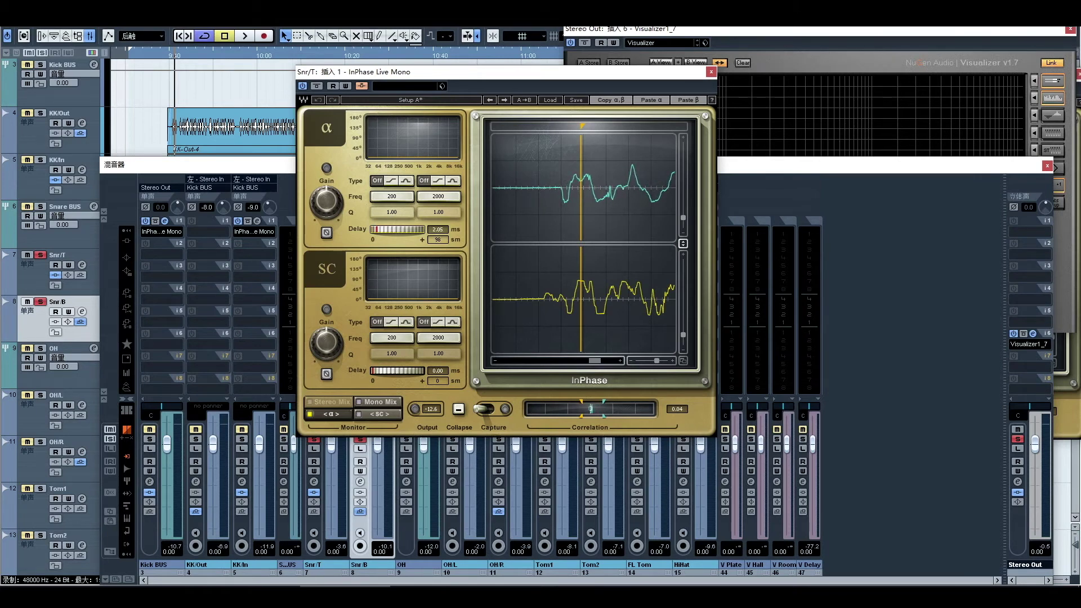
Try the bell and shelf phase filters on the alpha channel's 200 Hz and 2000 Hz bands, and switch both bands off
{"action": "left_click", "coordinate": [405, 180]}
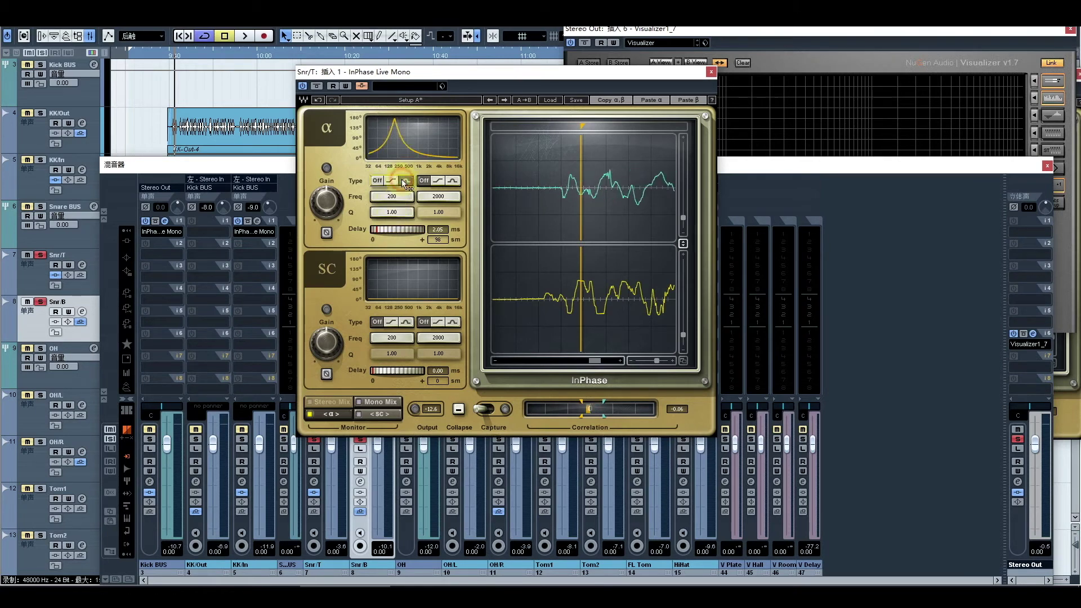
{"action": "left_click", "coordinate": [389, 180]}
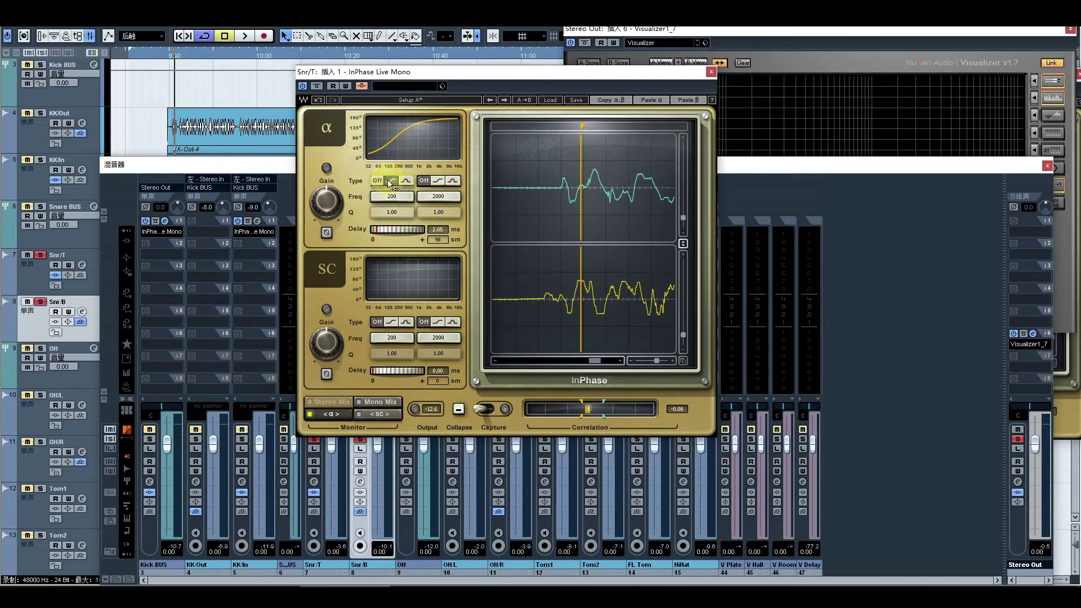
{"action": "left_click", "coordinate": [377, 181]}
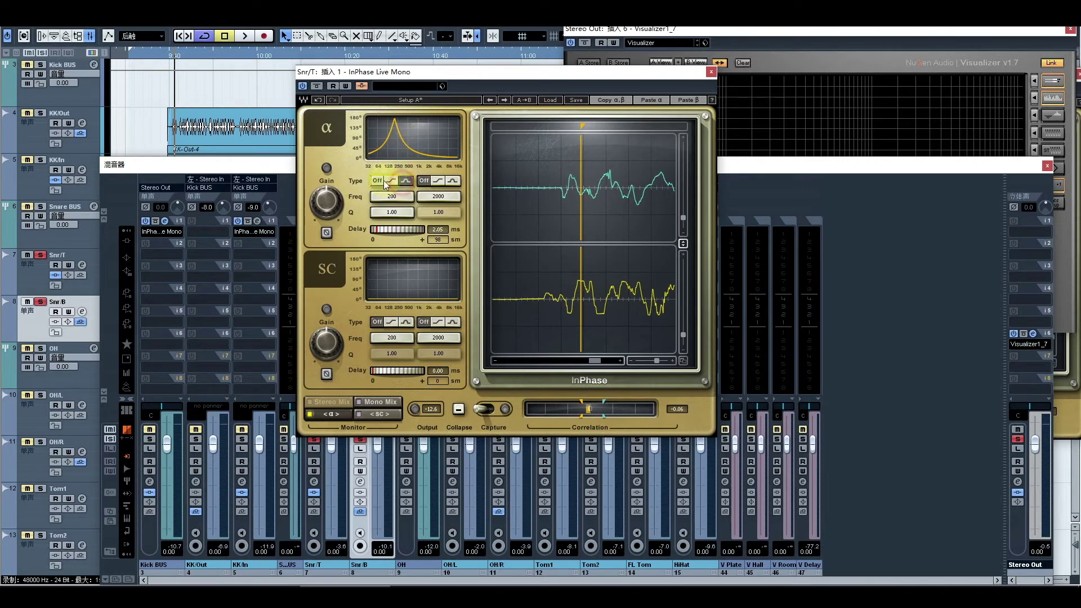
{"action": "left_click", "coordinate": [453, 181]}
{"action": "left_click", "coordinate": [452, 181]}
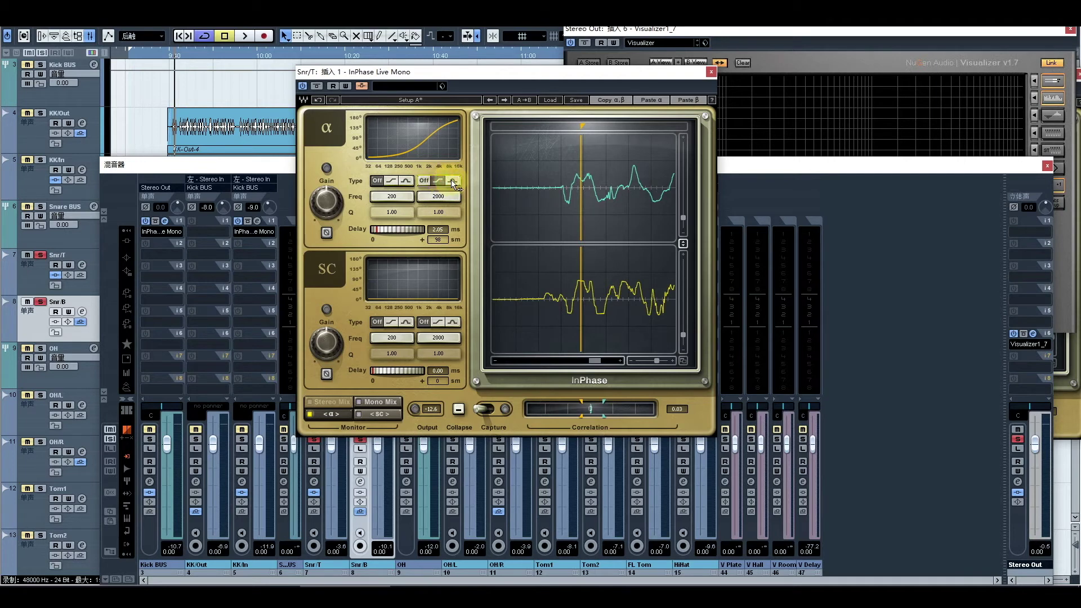
{"action": "left_click", "coordinate": [425, 181]}
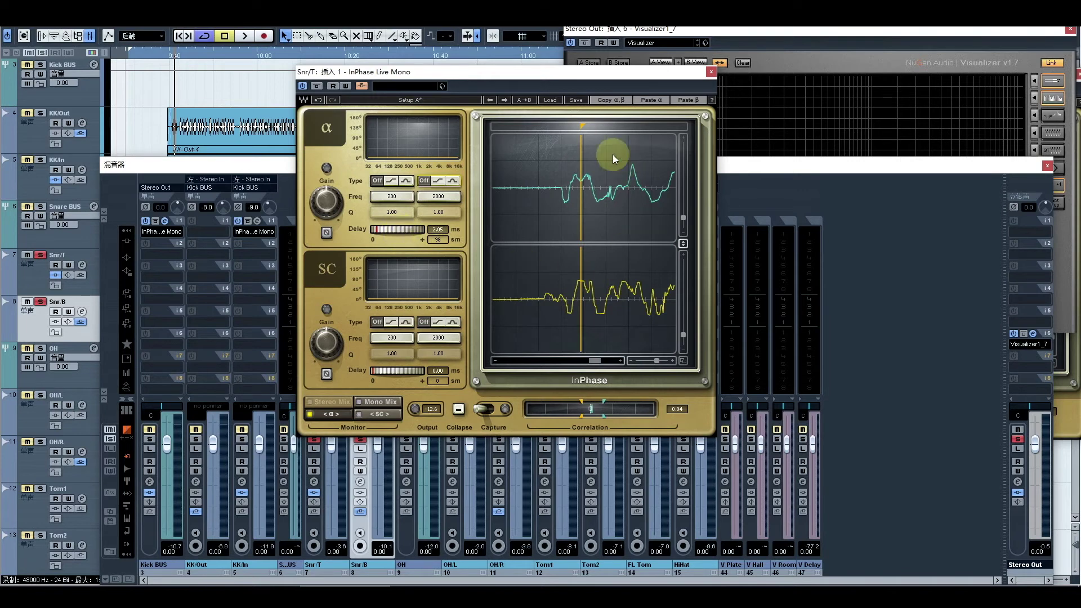
Nudge the marker to the leading edge of the SC waveform's large peak and move the InPhase window off the snare channels
{"action": "mouse_move", "coordinate": [580, 128]}
{"action": "left_mouse_down"}
{"action": "mouse_move", "coordinate": [660, 128]}
{"action": "mouse_move", "coordinate": [578, 129]}
{"action": "left_mouse_up"}
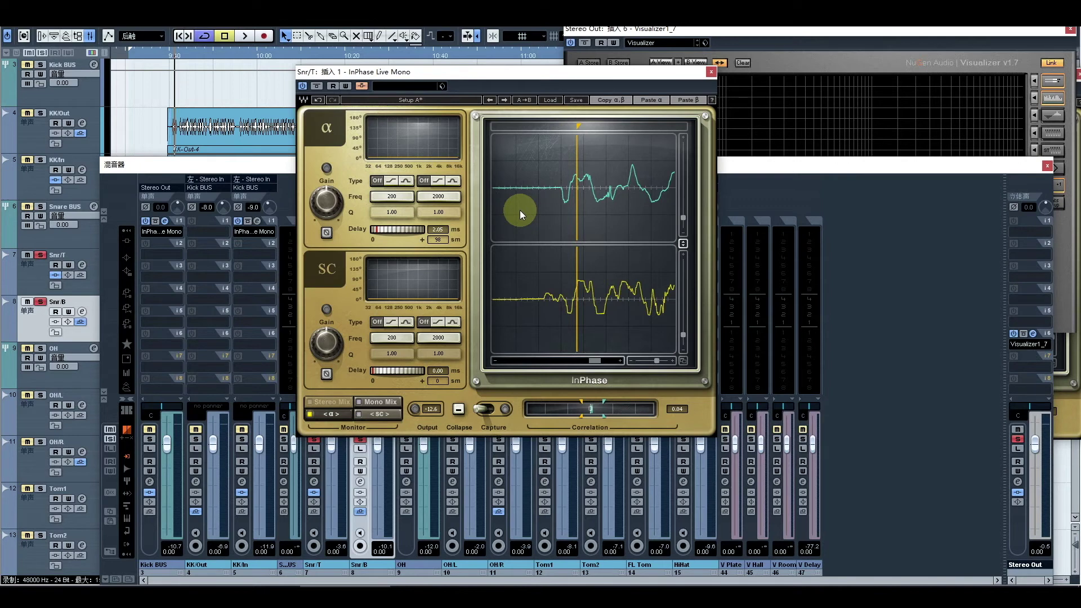
{"action": "left_click_drag", "start_coordinate": [401, 72], "coordinate": [598, 72]}
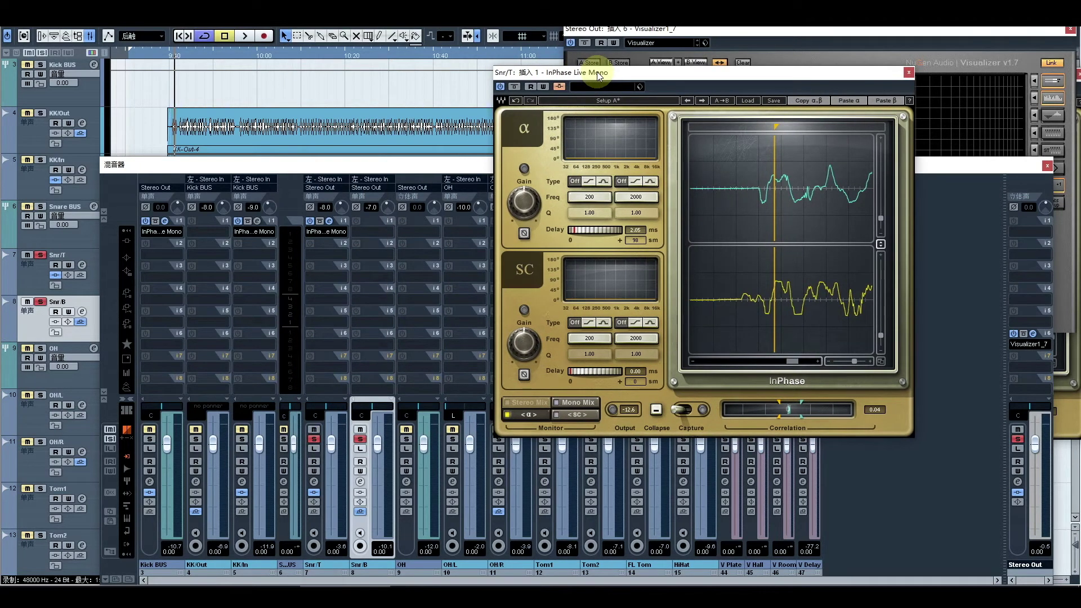
Play the soloed snare tracks while comparing Snr/T's InPhase bypassed and active, stop playback and close the plug-in window
{"action": "key", "text": "space"}
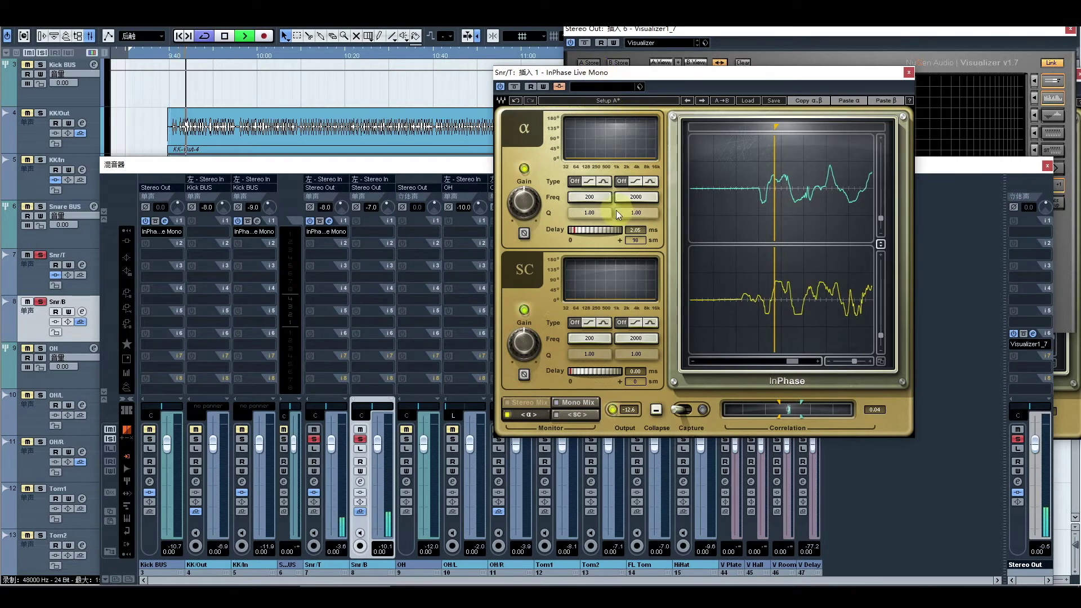
{"action": "left_click", "coordinate": [514, 86]}
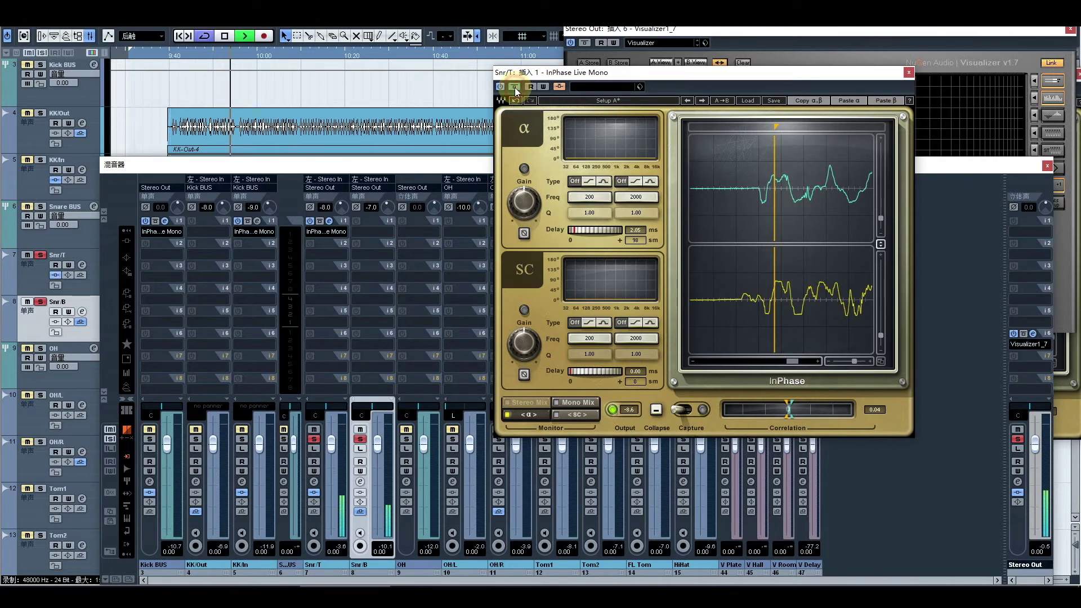
{"action": "left_click", "coordinate": [514, 87]}
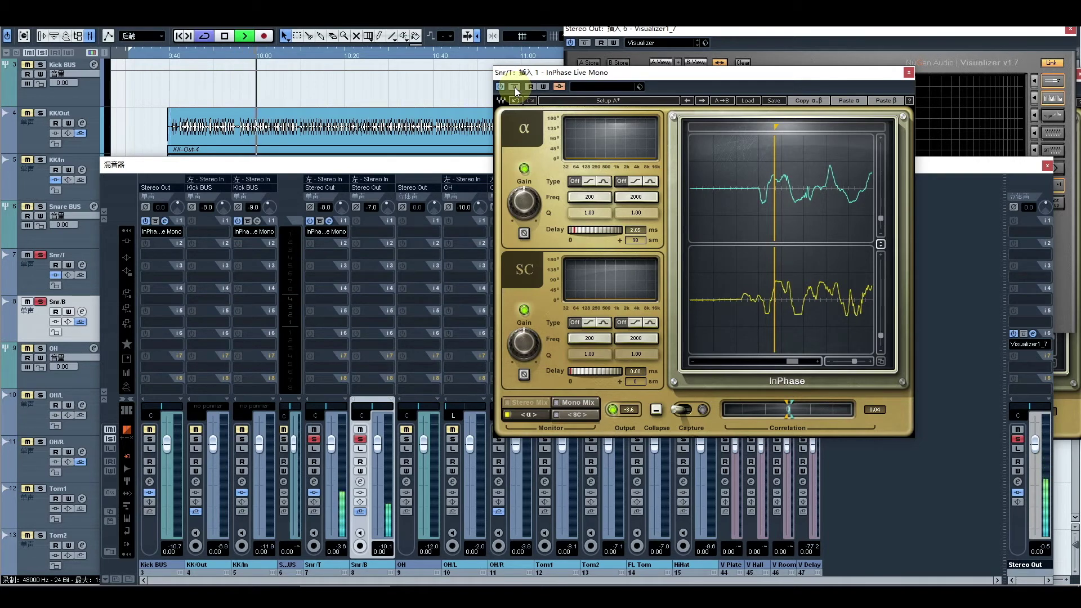
{"action": "key", "text": "space"}
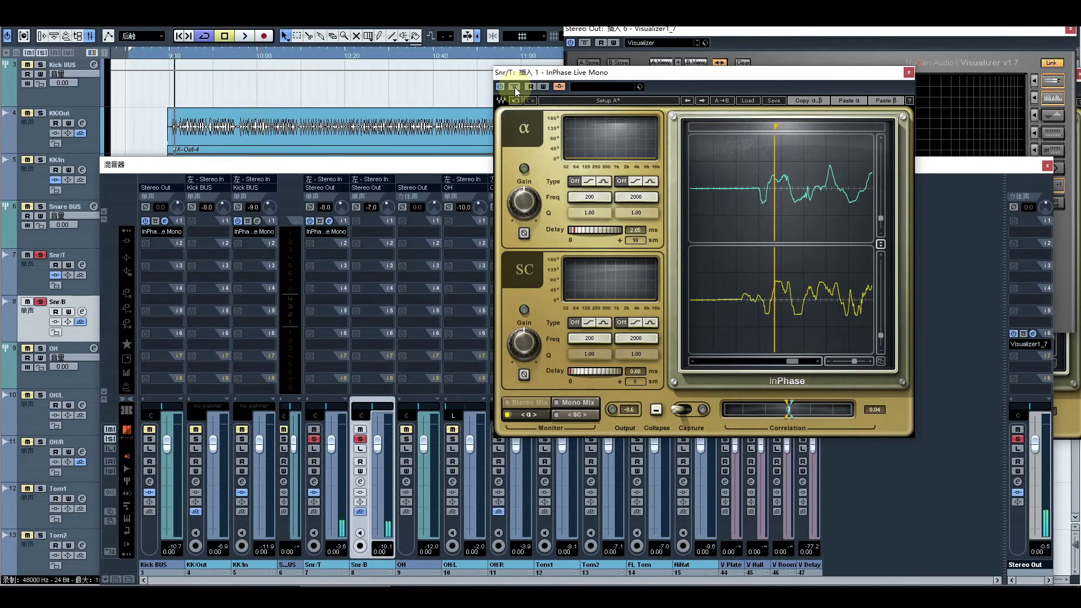
{"action": "left_click", "coordinate": [908, 72]}
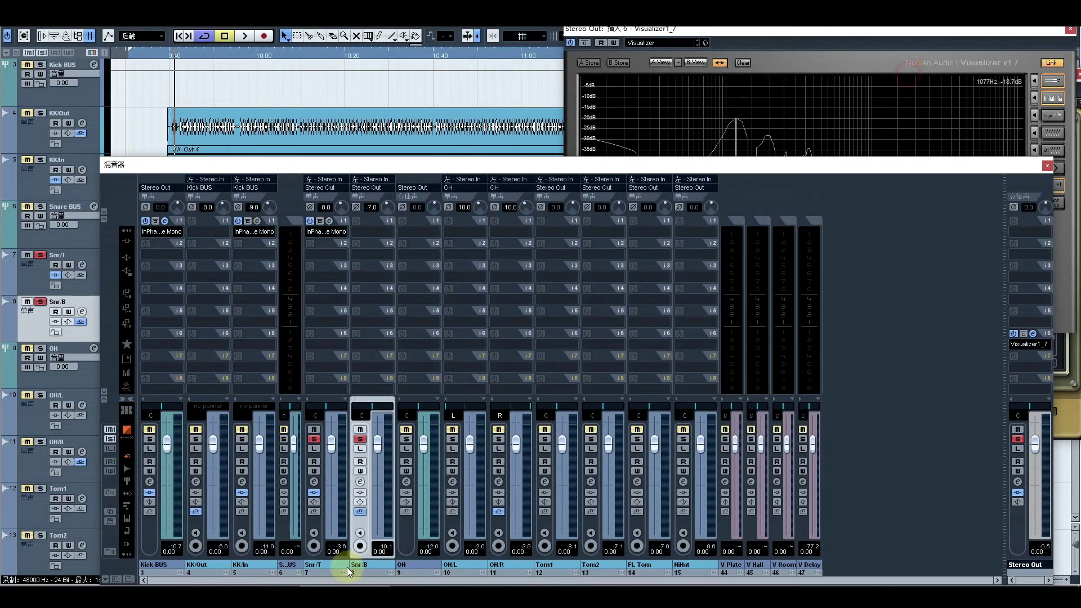
Widen the Snare BUS channel strip in the mixer and take Snr/T and Snr/B off solo
{"action": "left_click", "coordinate": [282, 397]}
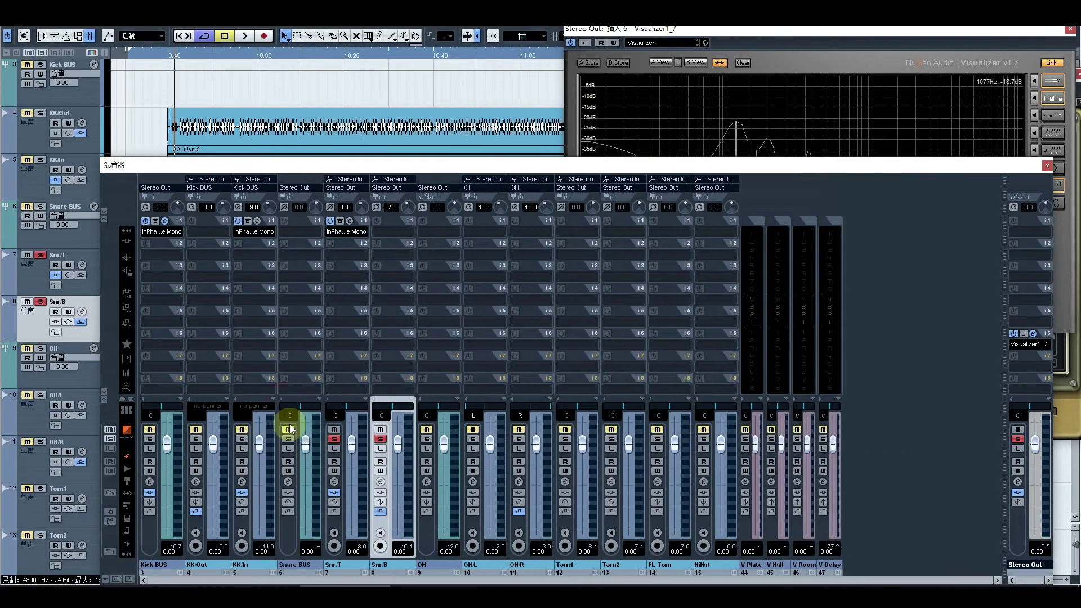
{"action": "left_click", "coordinate": [335, 440]}
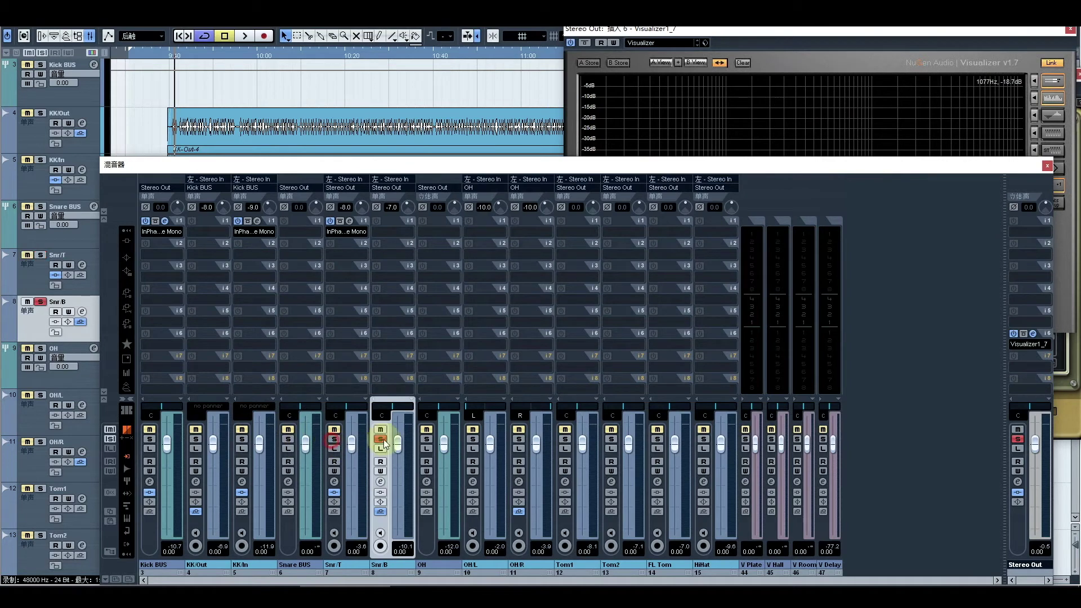
{"action": "left_click", "coordinate": [381, 439]}
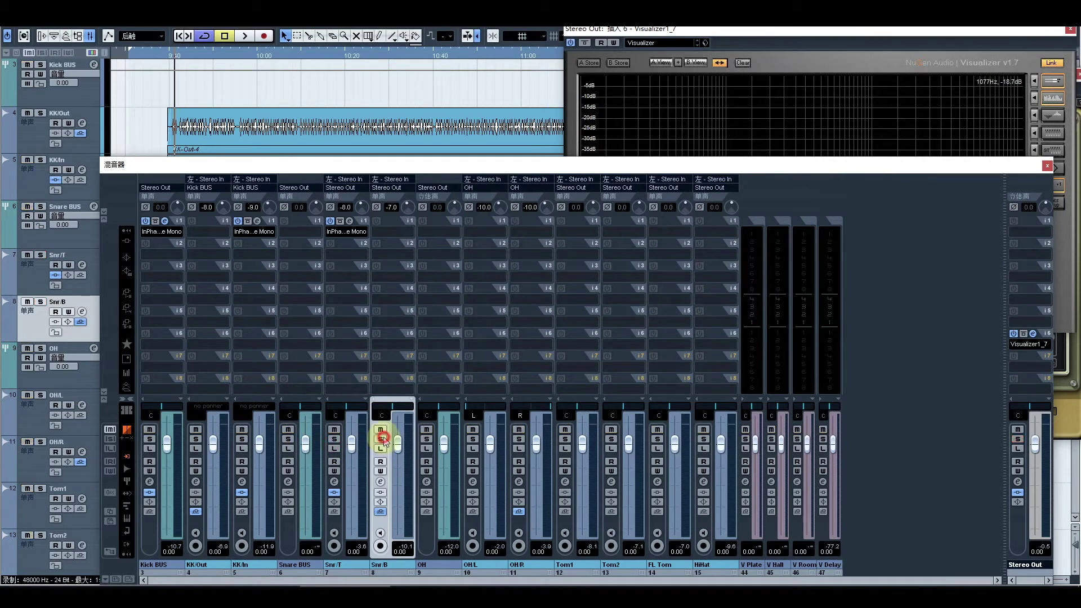
Route the outputs of Snr/T and Snr/B to the Snare BUS group
{"action": "left_click", "coordinate": [303, 565]}
{"action": "left_click", "coordinate": [354, 190]}
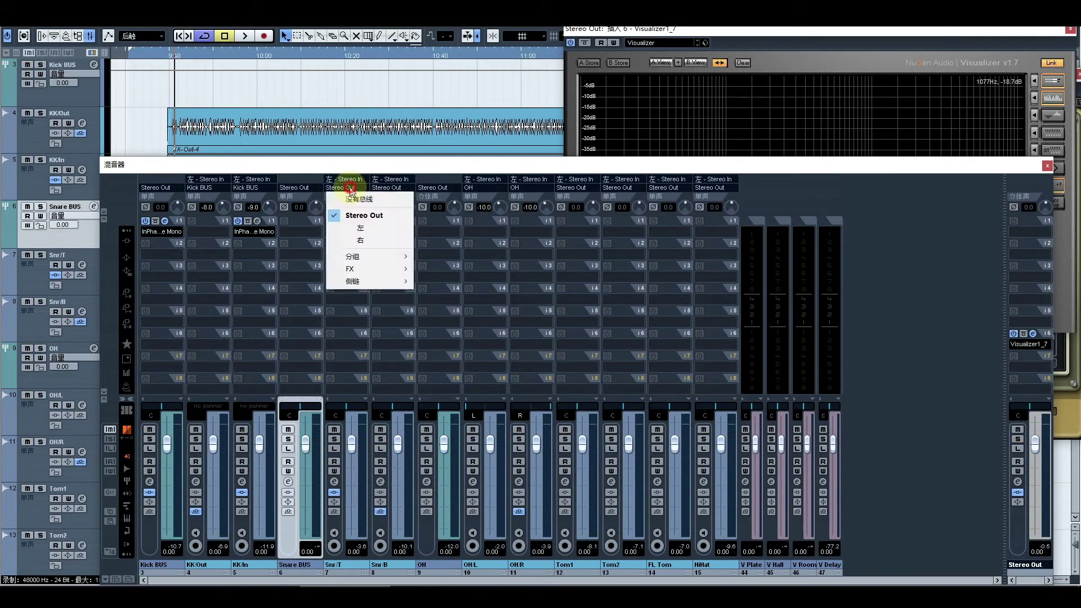
{"action": "mouse_move", "coordinate": [373, 257]}
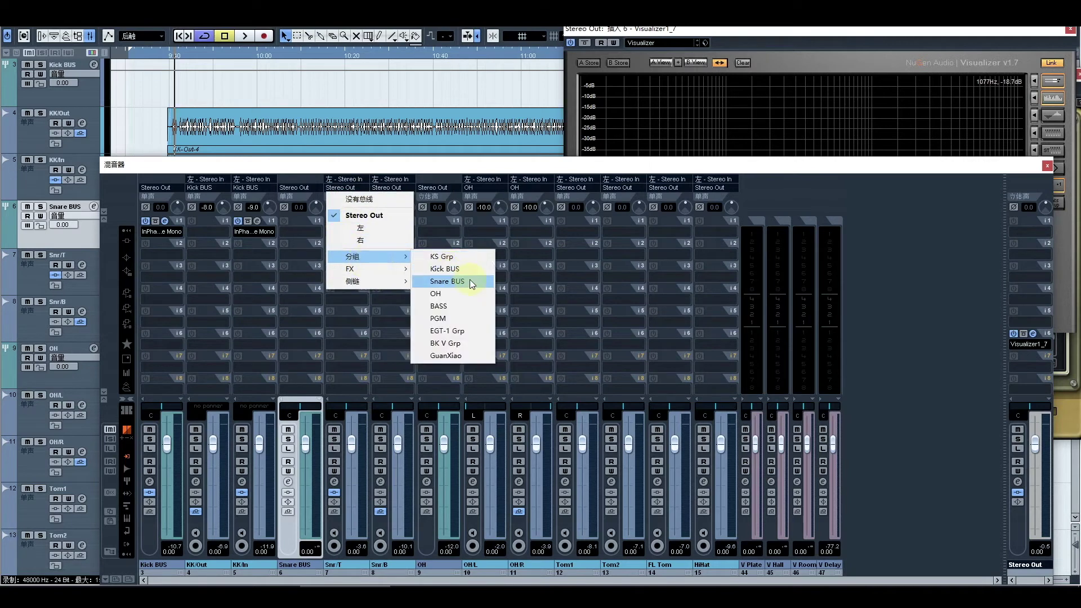
{"action": "left_click", "coordinate": [470, 281]}
{"action": "left_click", "coordinate": [395, 190]}
{"action": "mouse_move", "coordinate": [421, 259]}
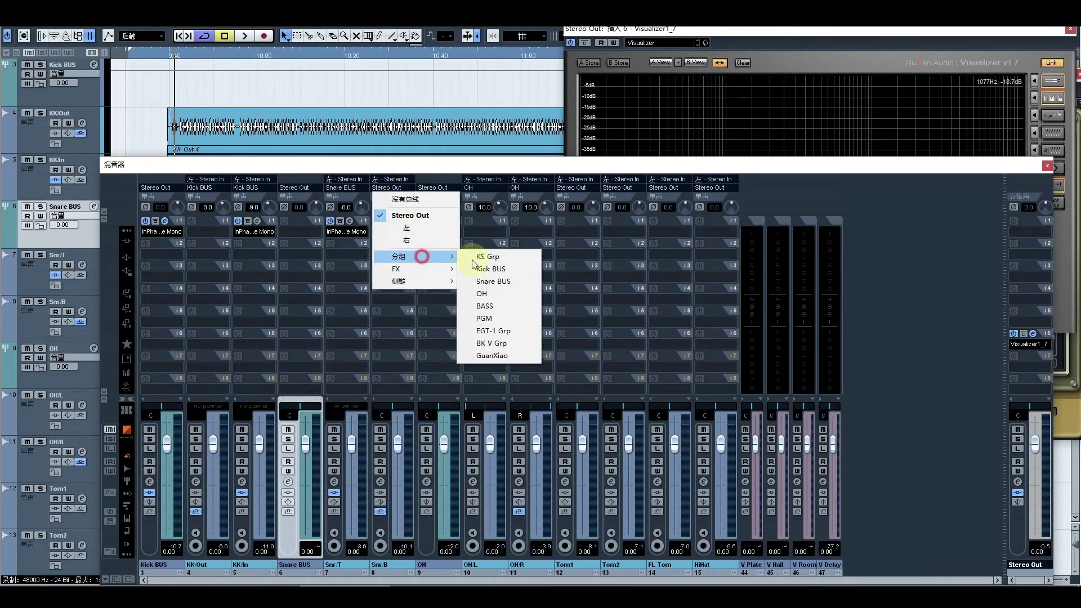
{"action": "left_click", "coordinate": [470, 279]}
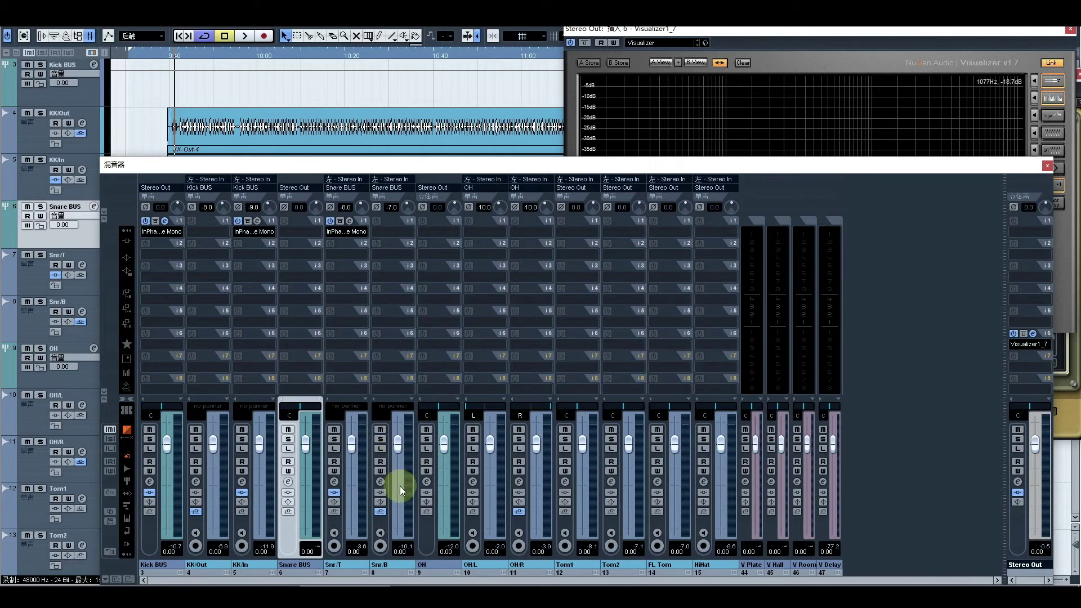
Solo the Snare BUS and play it back with the Visualizer spectrum in view
{"action": "left_click", "coordinate": [287, 439]}
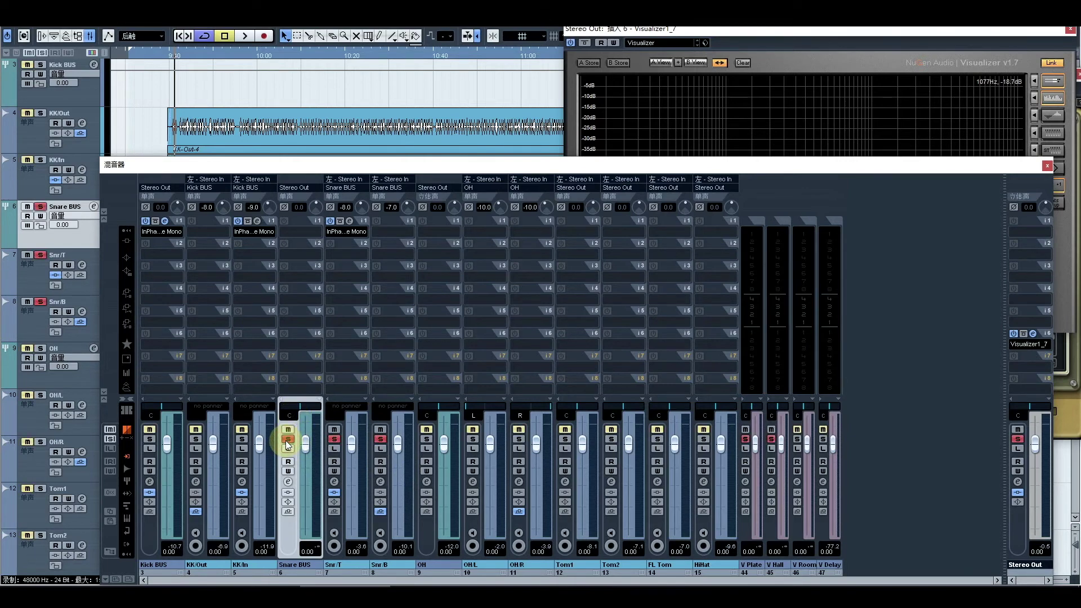
{"action": "key", "text": "space"}
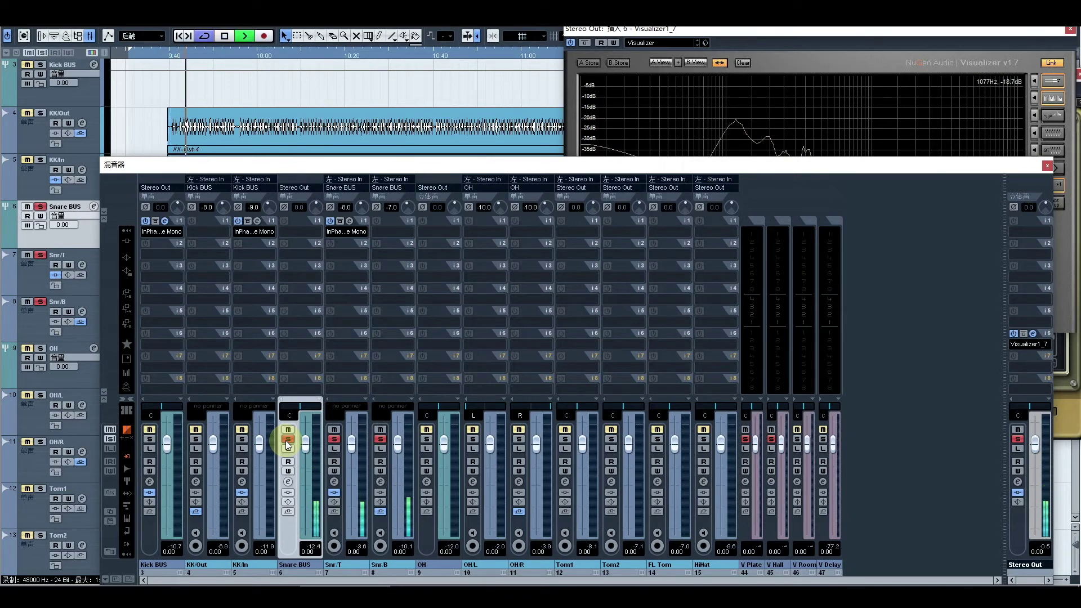
{"action": "left_click", "coordinate": [801, 30]}
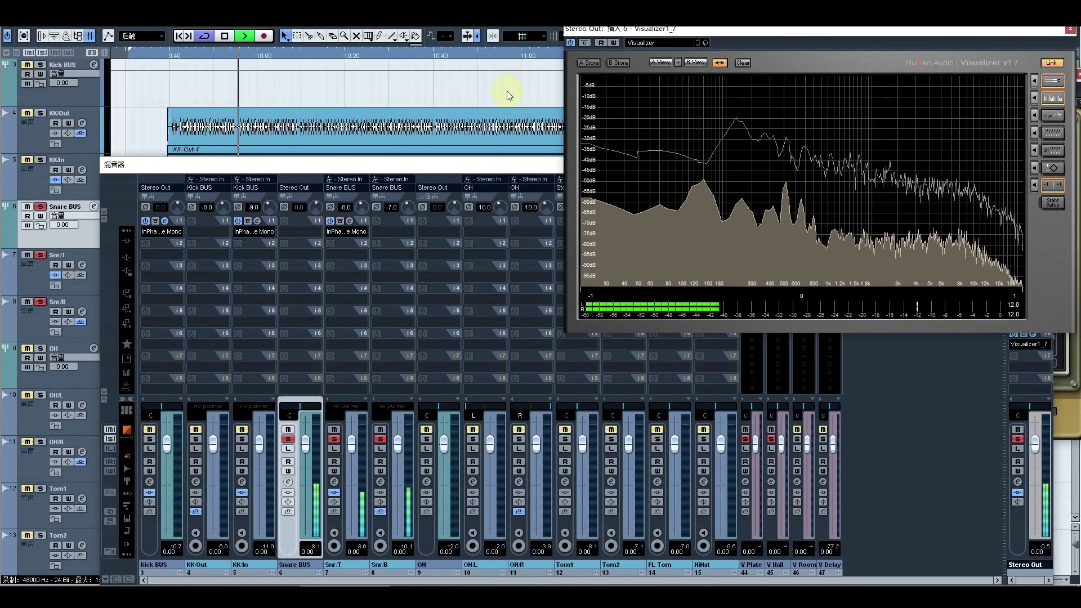
Solo the Kick BUS along with the Snare BUS, check both in the Visualizer, stop playback and unsolo the Kick BUS
{"action": "left_click", "coordinate": [149, 438]}
{"action": "left_click", "coordinate": [582, 351]}
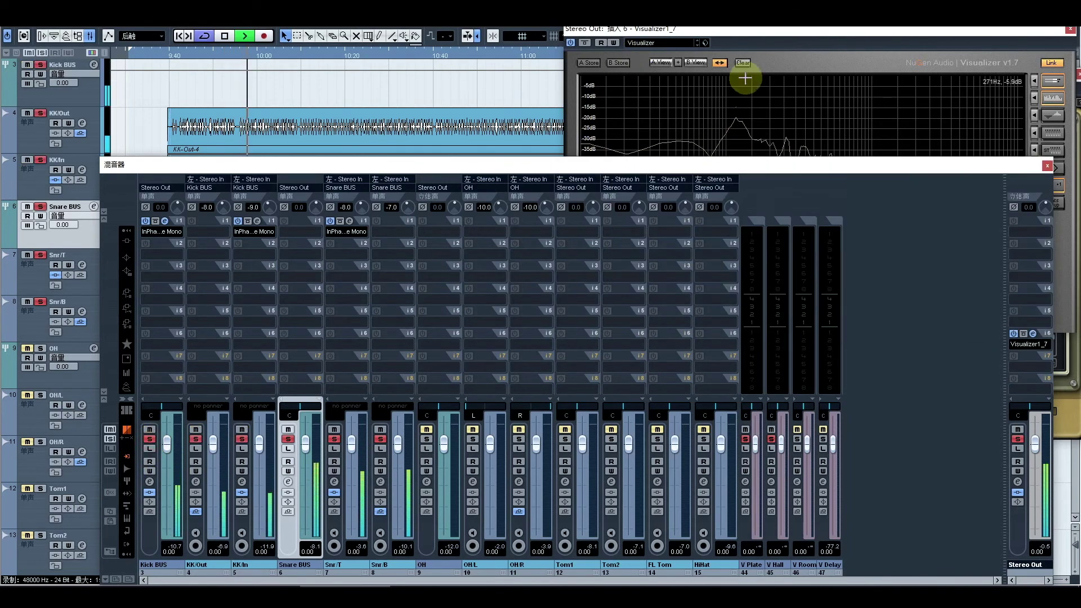
{"action": "left_click", "coordinate": [777, 38]}
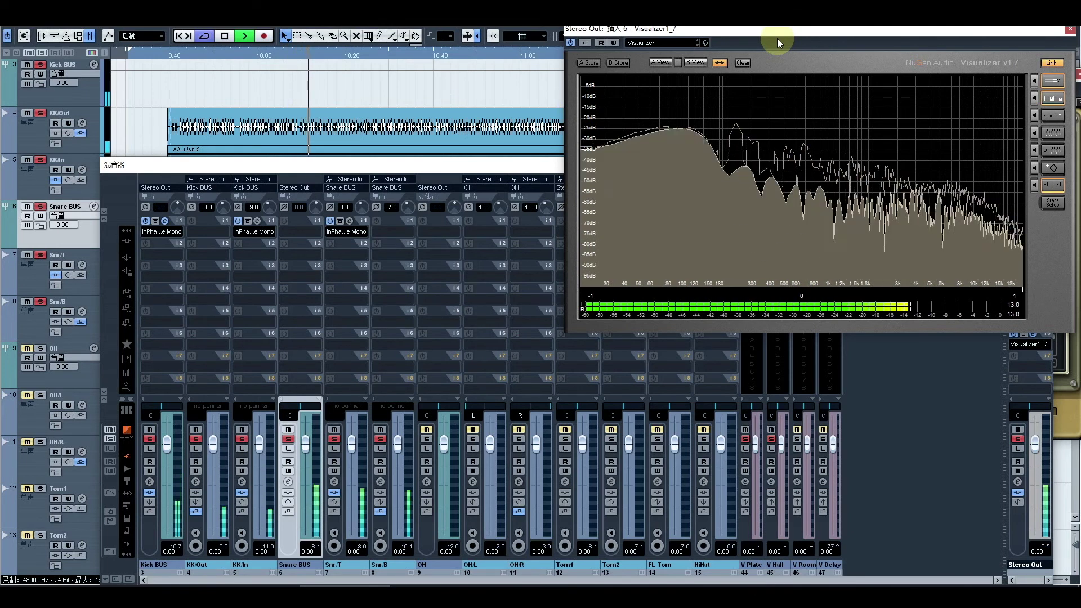
{"action": "key", "text": "space"}
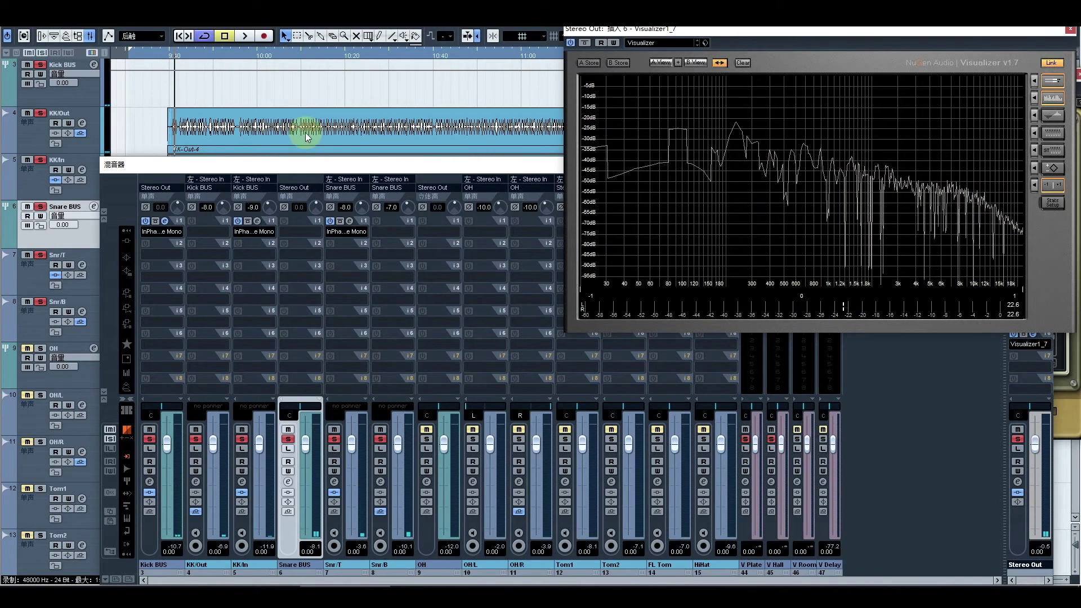
{"action": "left_click", "coordinate": [149, 438]}
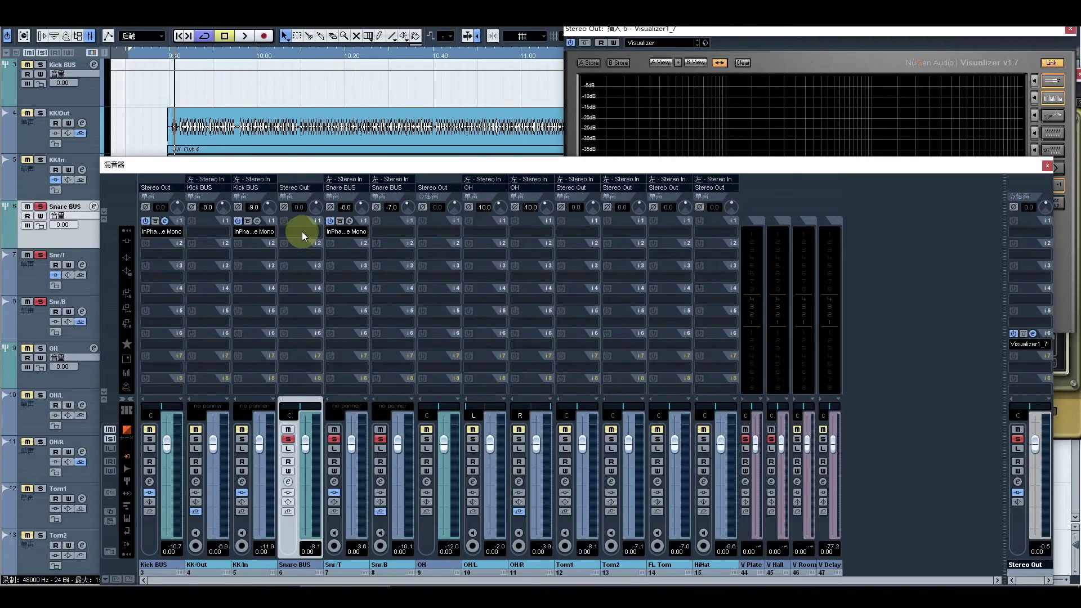
Insert InPhase Live Mono in the Snare BUS's first insert slot with its side-chain and capture switched on
{"action": "left_click", "coordinate": [302, 230]}
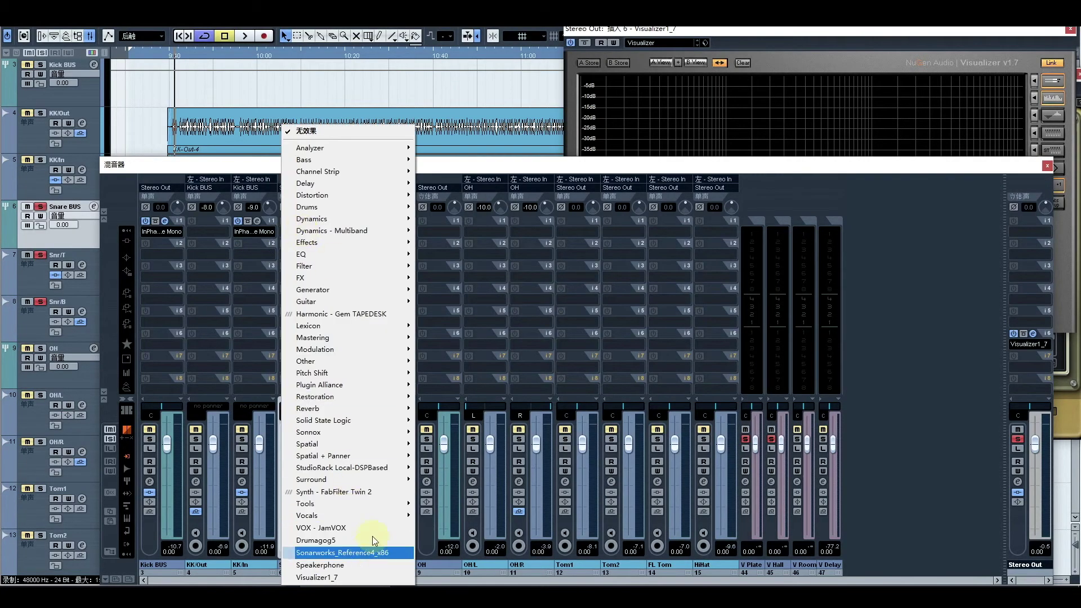
{"action": "mouse_move", "coordinate": [397, 504]}
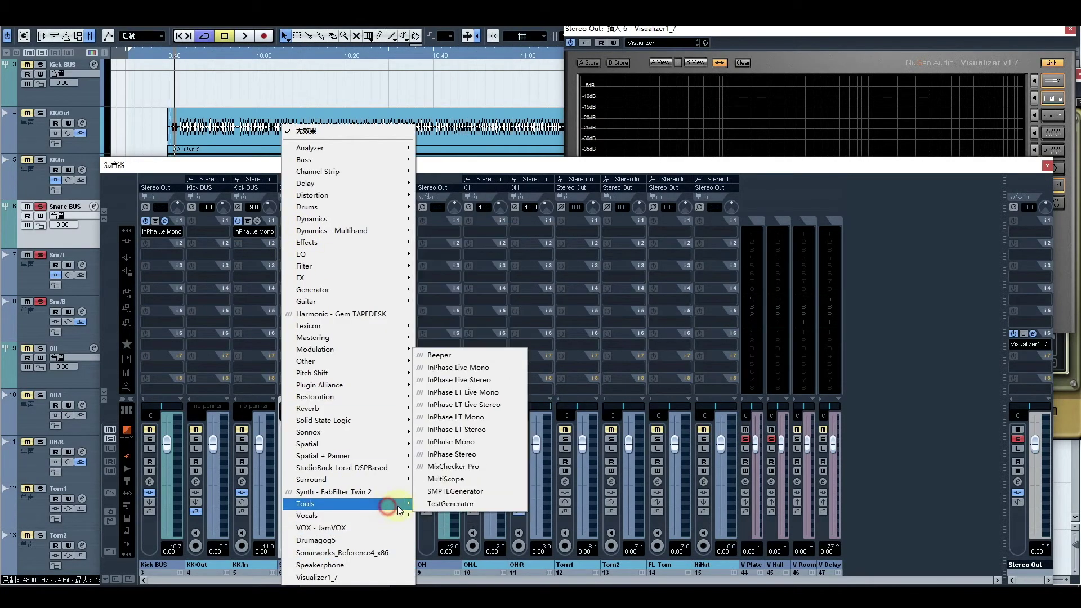
{"action": "left_click", "coordinate": [489, 367]}
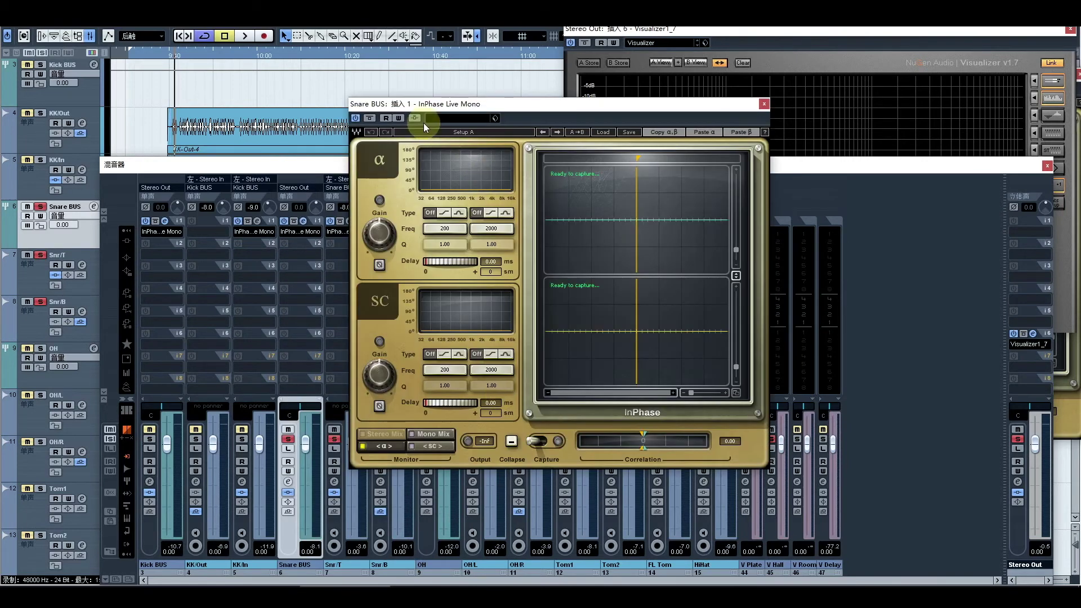
{"action": "left_click", "coordinate": [542, 447]}
{"action": "left_click_drag", "start_coordinate": [560, 103], "coordinate": [820, 79]}
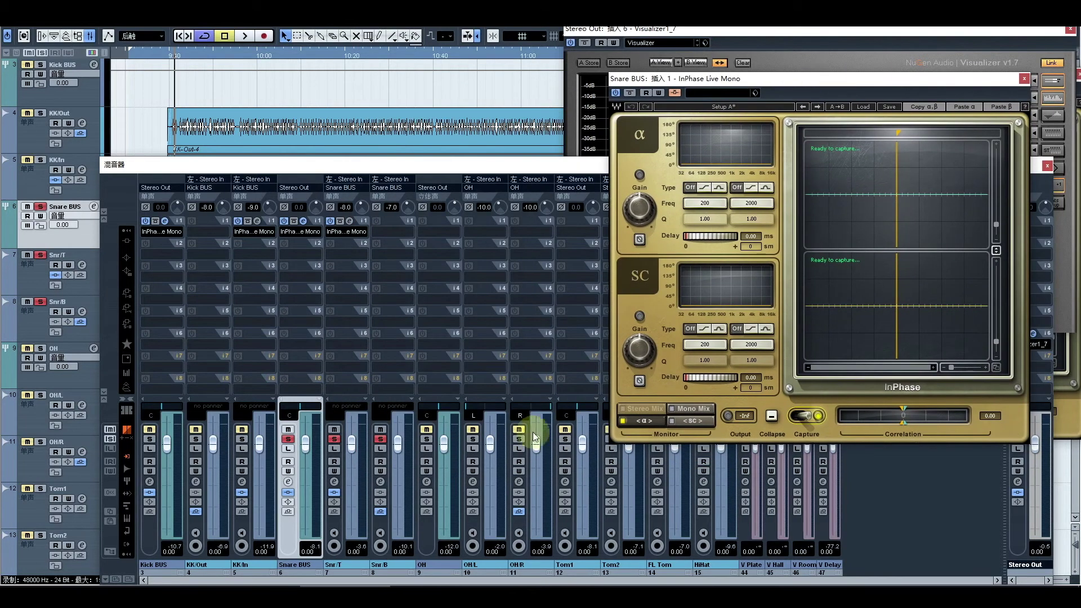
Redirect OH/R's fourth send to the side-chain of the Snare BUS's InPhase Live Mono and return the mixer to the inserts view
{"action": "left_click", "coordinate": [125, 310]}
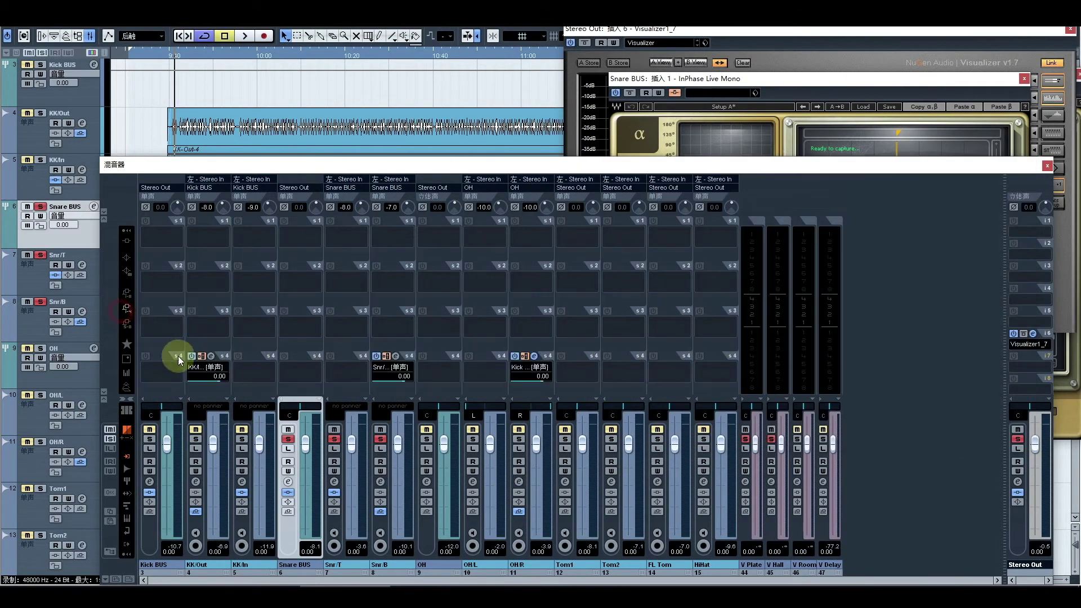
{"action": "left_click", "coordinate": [517, 565]}
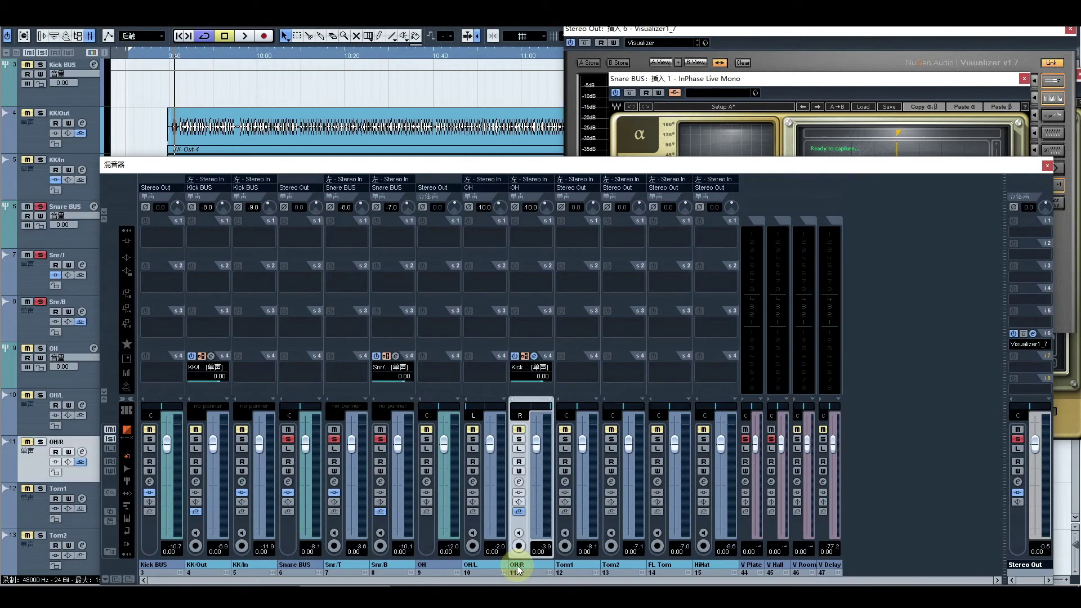
{"action": "left_click", "coordinate": [525, 368]}
{"action": "mouse_move", "coordinate": [562, 498]}
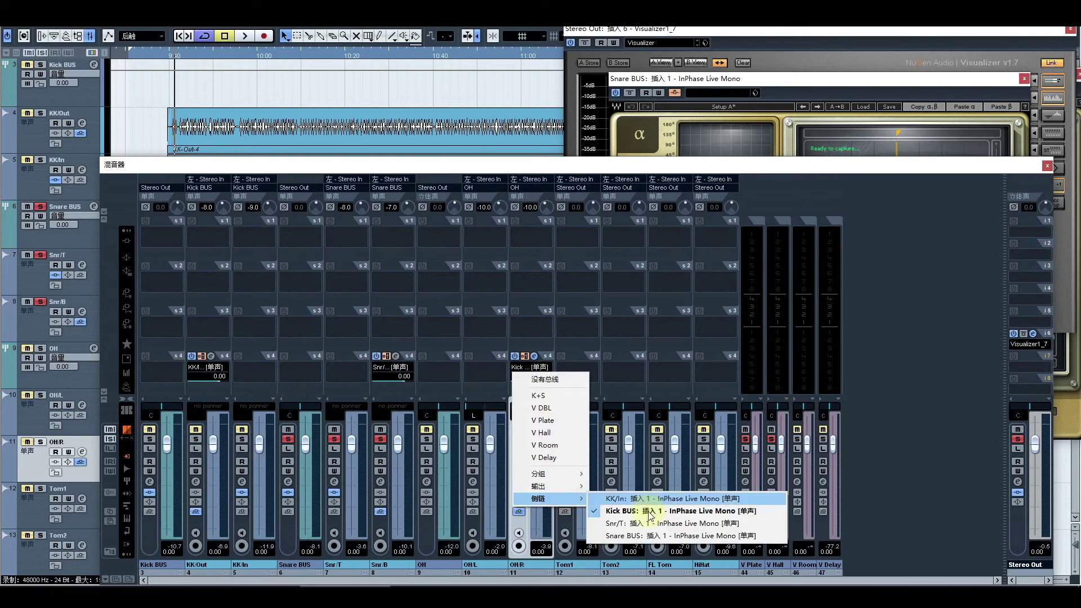
{"action": "left_click", "coordinate": [614, 535]}
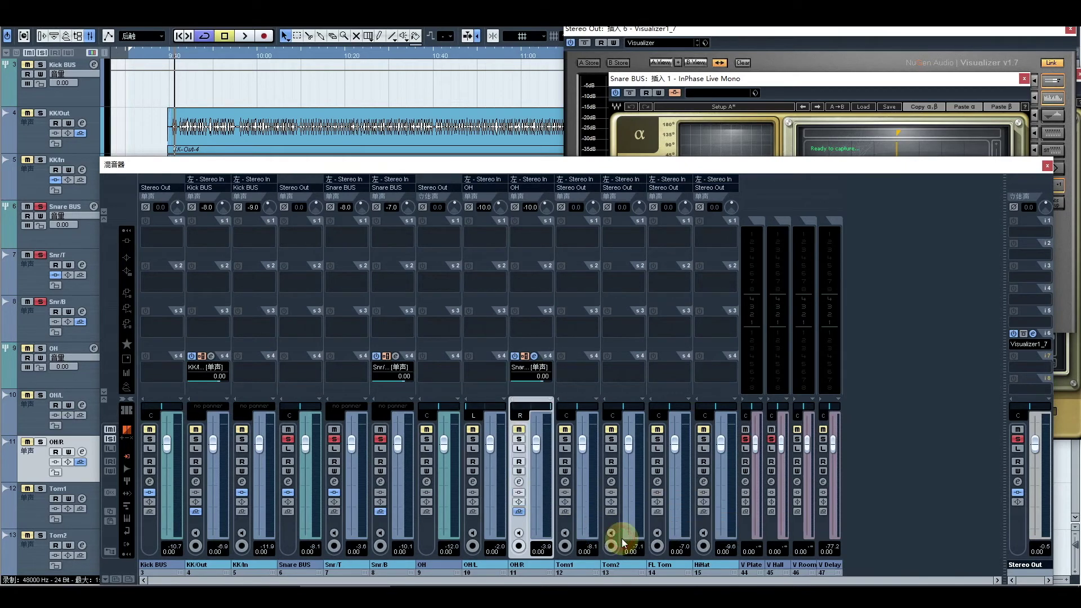
{"action": "left_click", "coordinate": [127, 241]}
Solo the OH group and play the drums to capture the Snare BUS and OH/R waveforms in InPhase
{"action": "left_click", "coordinate": [473, 439]}
{"action": "left_click", "coordinate": [519, 439]}
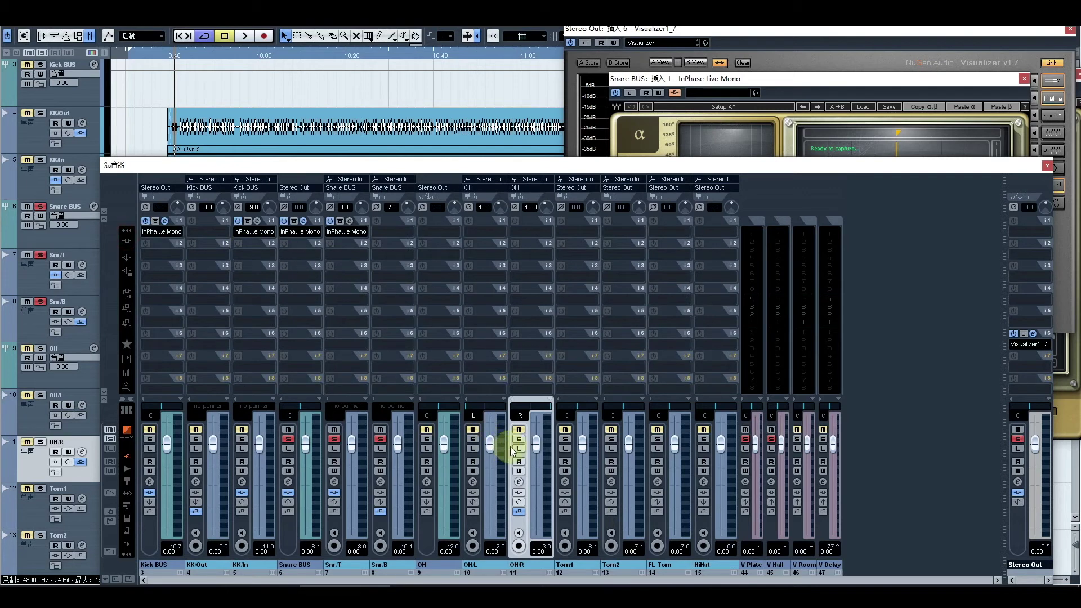
{"action": "left_click", "coordinate": [426, 439]}
{"action": "left_click_drag", "start_coordinate": [670, 79], "coordinate": [538, 82]}
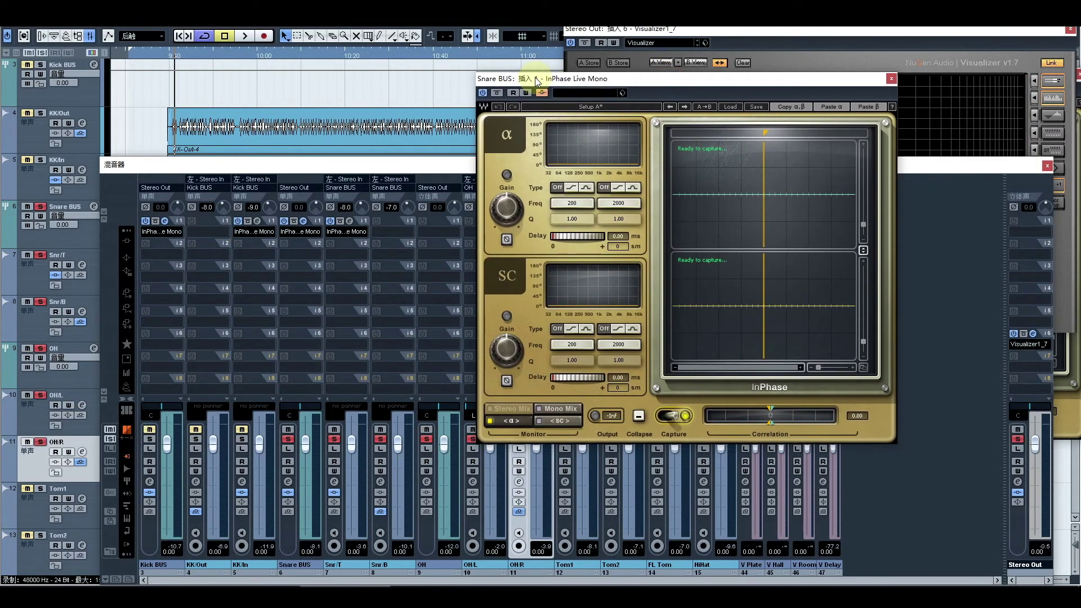
{"action": "key", "text": "space"}
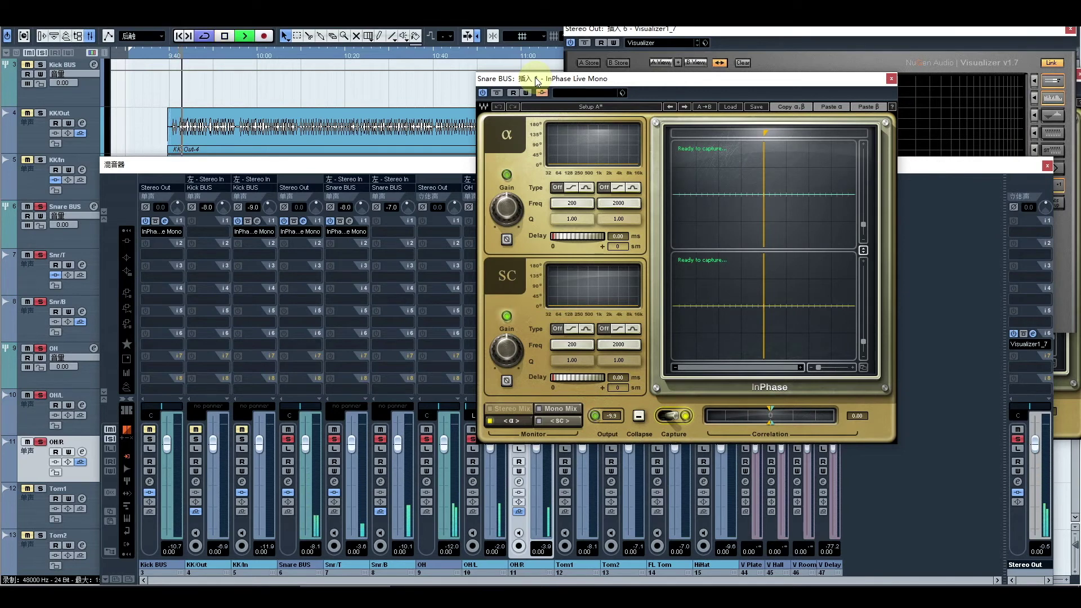
{"action": "key", "text": "space"}
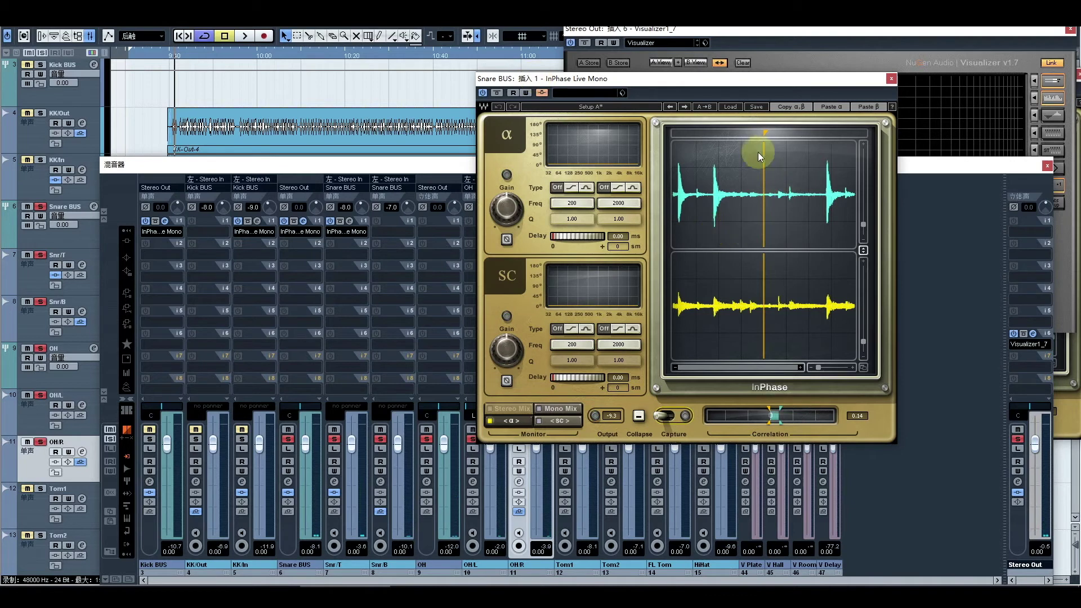
Place InPhase's marker at the last captured Snare BUS hit and zoom both waveforms in on that hit's first cycles
{"action": "mouse_move", "coordinate": [761, 127]}
{"action": "left_mouse_down"}
{"action": "mouse_move", "coordinate": [840, 131]}
{"action": "mouse_move", "coordinate": [826, 132]}
{"action": "left_mouse_up"}
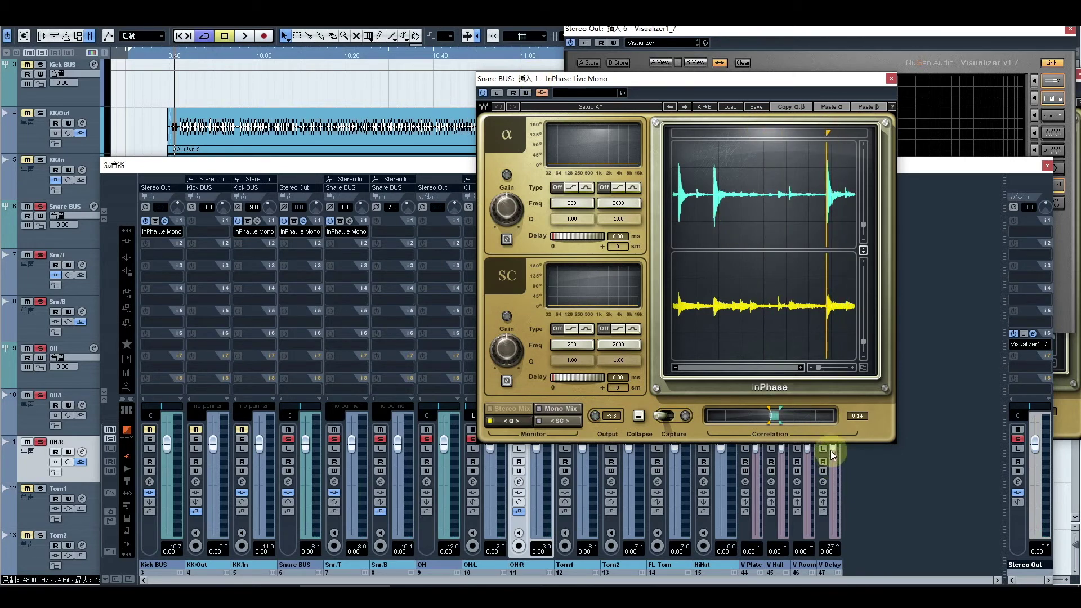
{"action": "left_click", "coordinate": [852, 367]}
{"action": "left_click", "coordinate": [852, 367]}
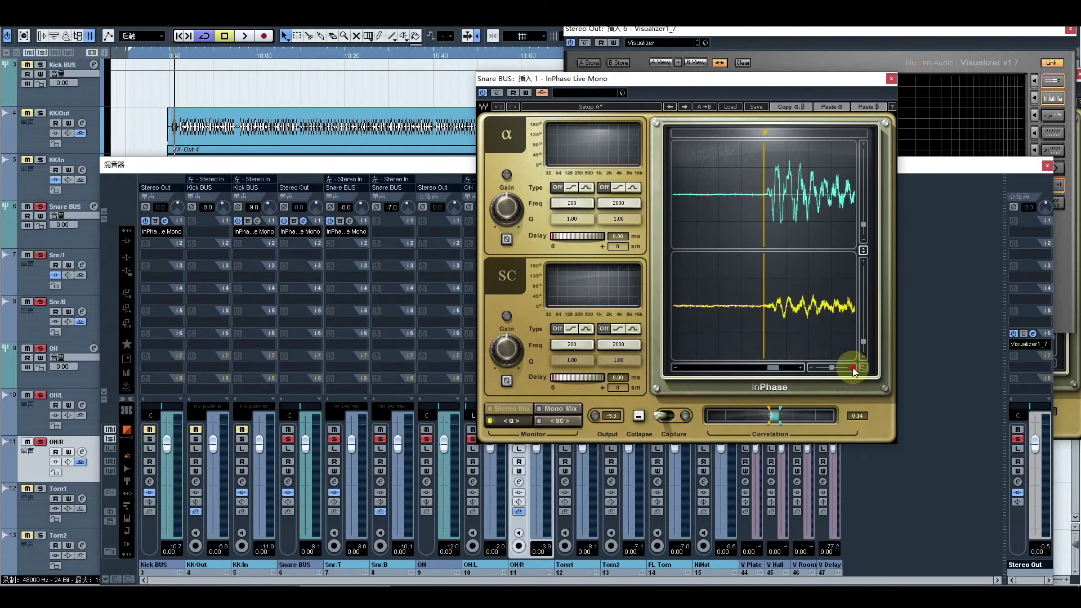
{"action": "left_click", "coordinate": [852, 367]}
{"action": "left_click", "coordinate": [852, 367]}
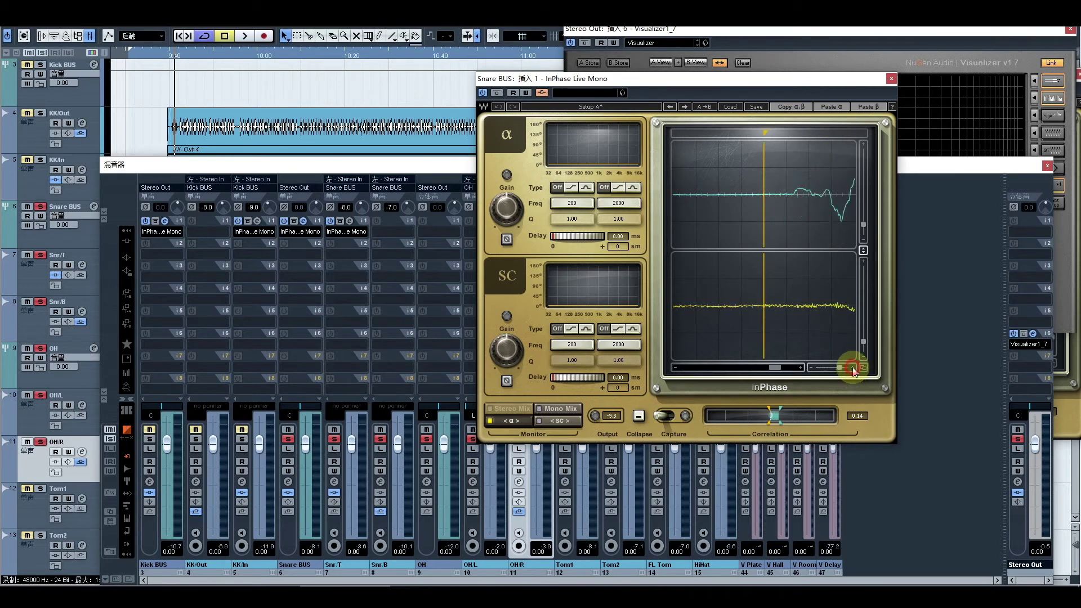
{"action": "left_click", "coordinate": [799, 368]}
{"action": "left_click", "coordinate": [800, 368]}
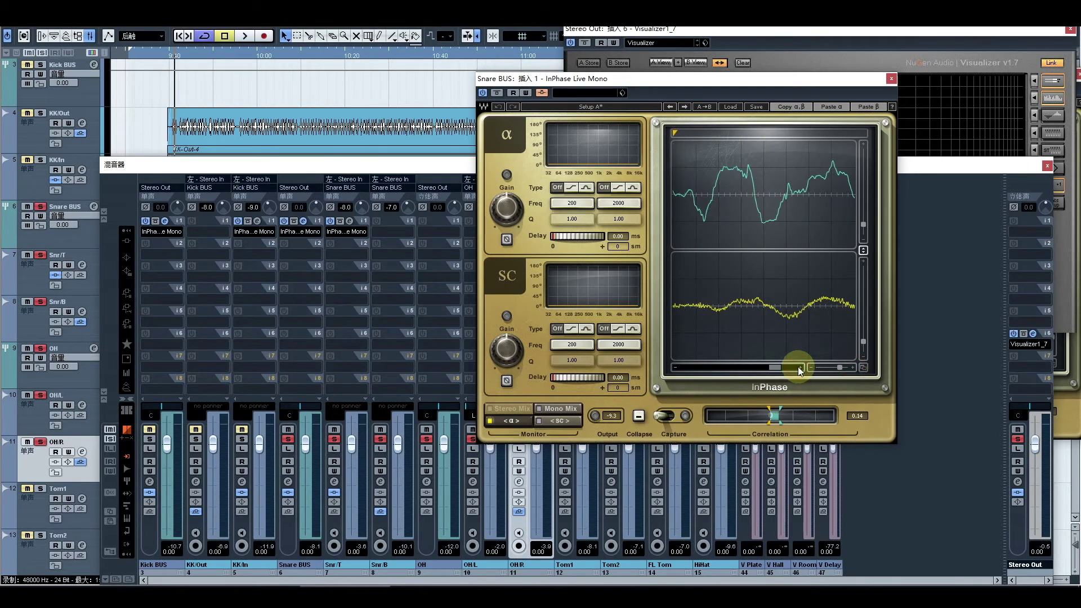
Set InPhase's marker on the OH/R waveform's early peaks and delay the Snare BUS signal by 0.59 ms (28 samples) to line up
{"action": "left_click", "coordinate": [809, 367]}
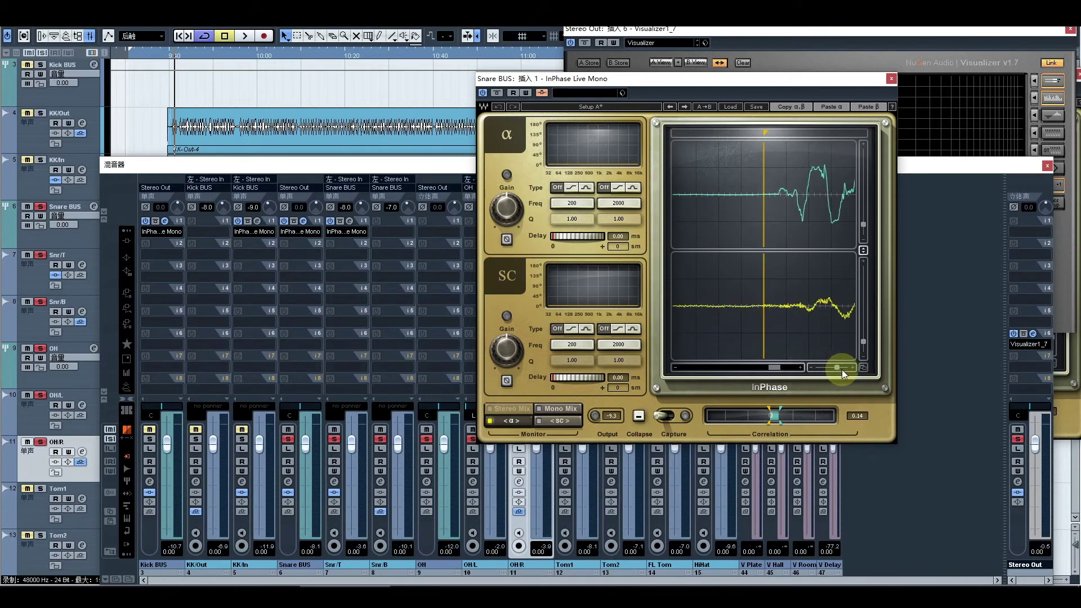
{"action": "left_click", "coordinate": [800, 368]}
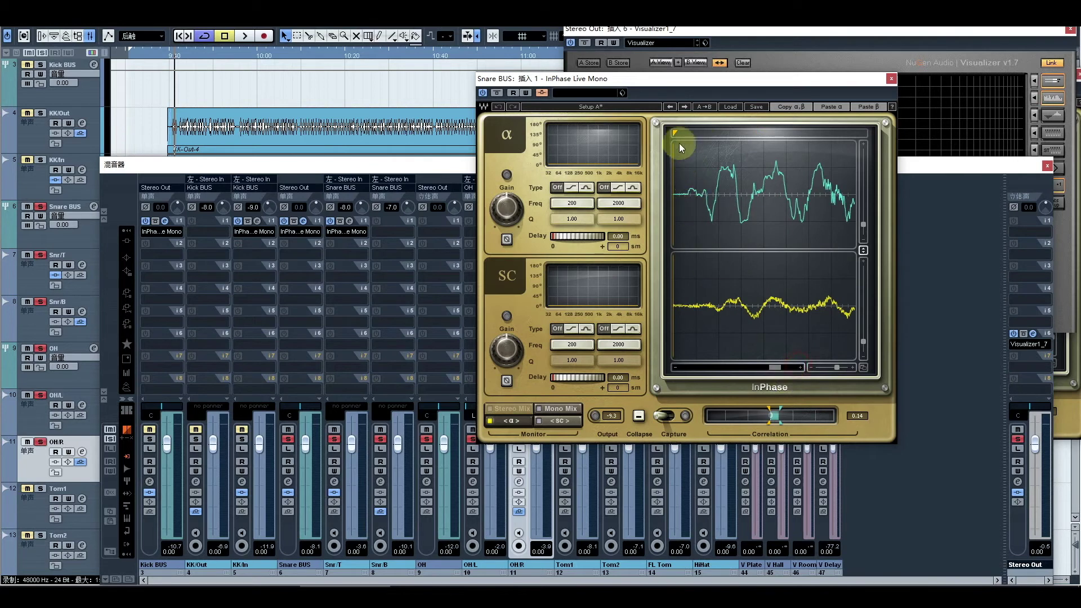
{"action": "left_click_drag", "start_coordinate": [675, 133], "coordinate": [730, 133]}
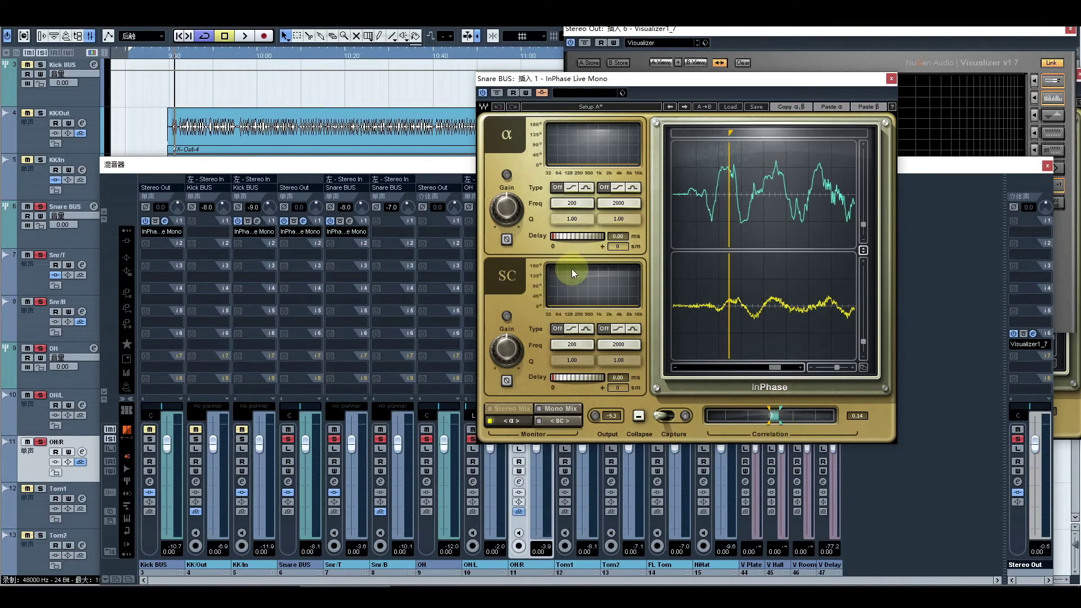
{"action": "left_click_drag", "start_coordinate": [563, 240], "coordinate": [575, 240]}
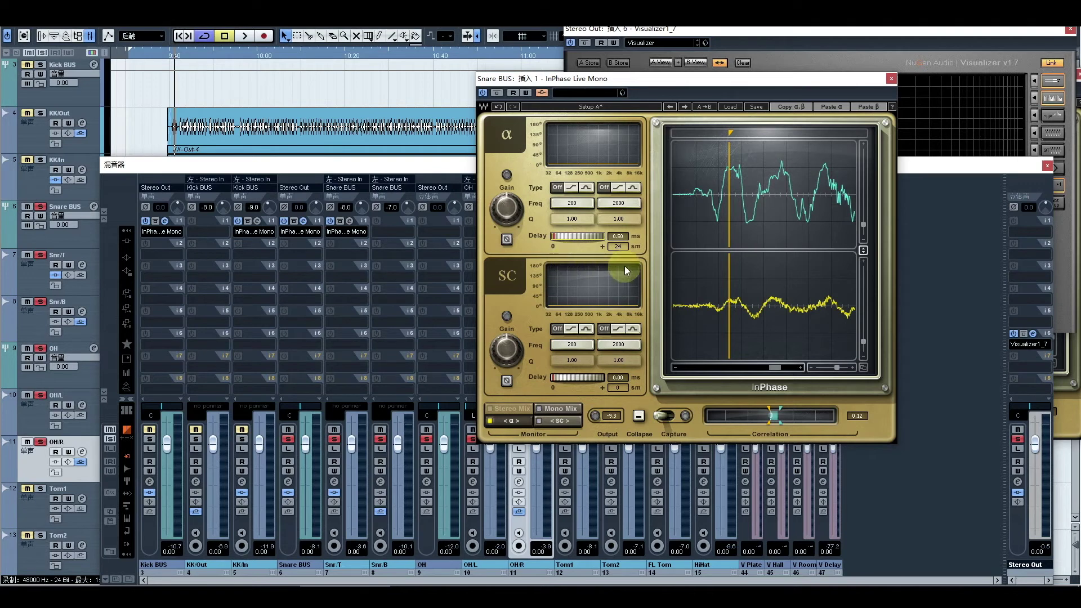
{"action": "left_click_drag", "start_coordinate": [598, 237], "coordinate": [600, 237]}
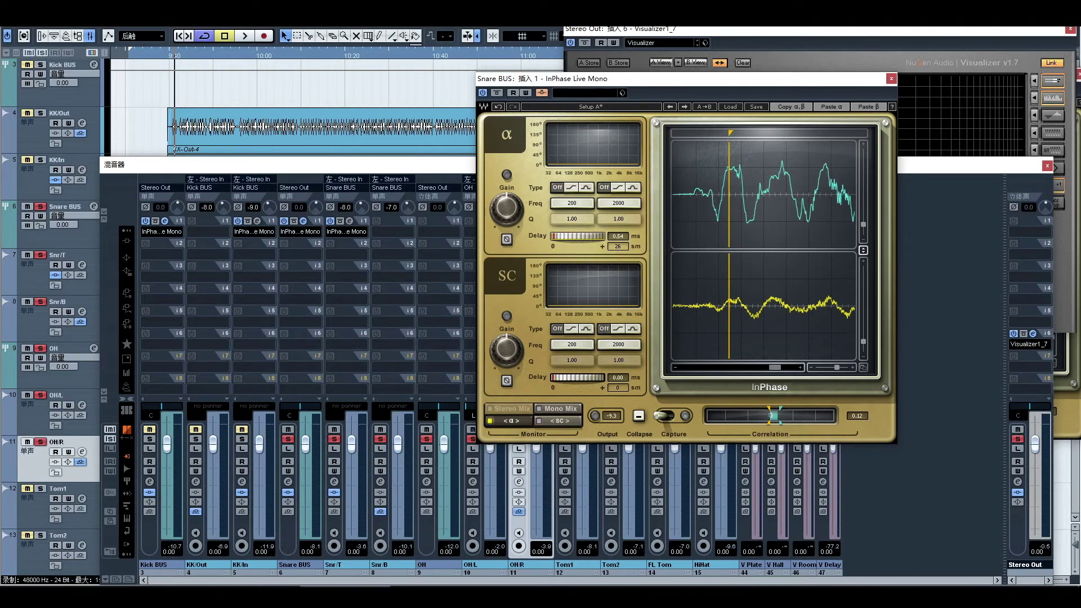
{"action": "left_click", "coordinate": [799, 367]}
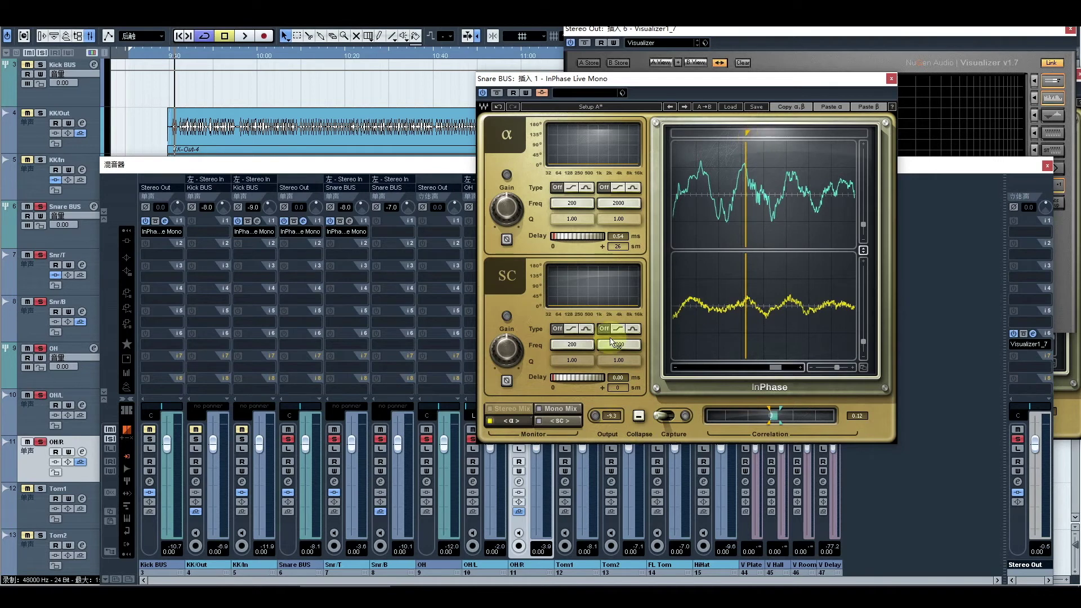
{"action": "left_click_drag", "start_coordinate": [617, 250], "coordinate": [617, 245]}
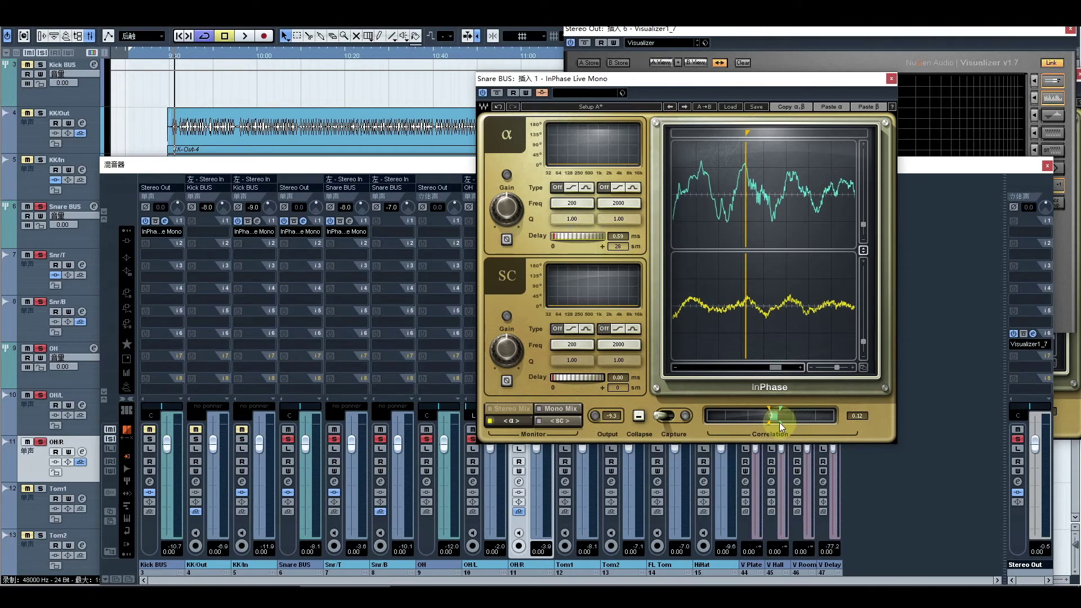
Play the soloed snare and overheads and compare the sound with the Snare BUS's InPhase bypassed and active
{"action": "left_click_drag", "start_coordinate": [564, 82], "coordinate": [657, 145]}
{"action": "key", "text": "space"}
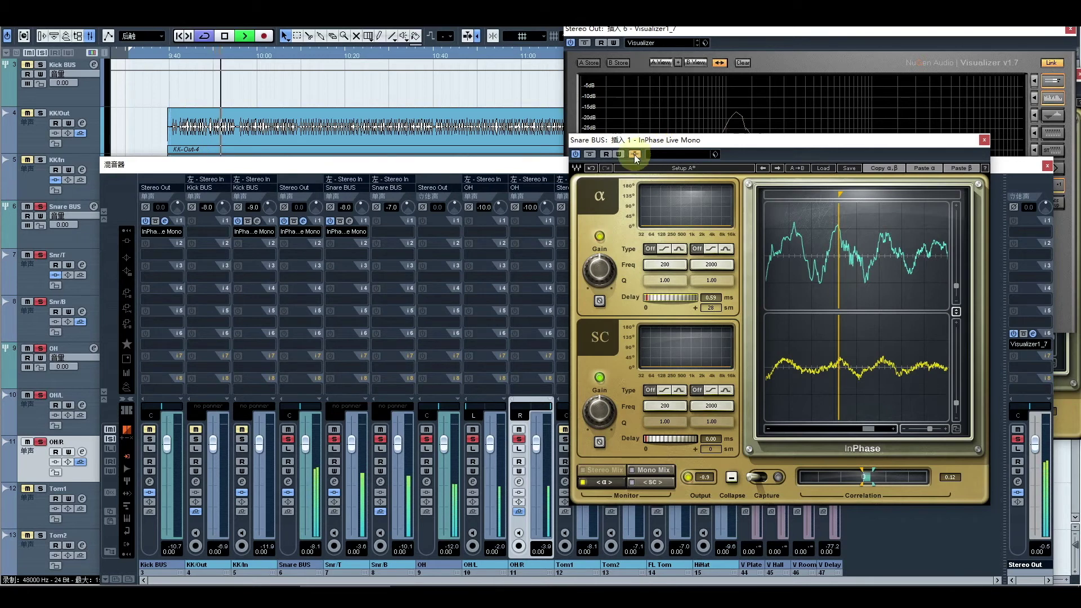
{"action": "left_click", "coordinate": [591, 154]}
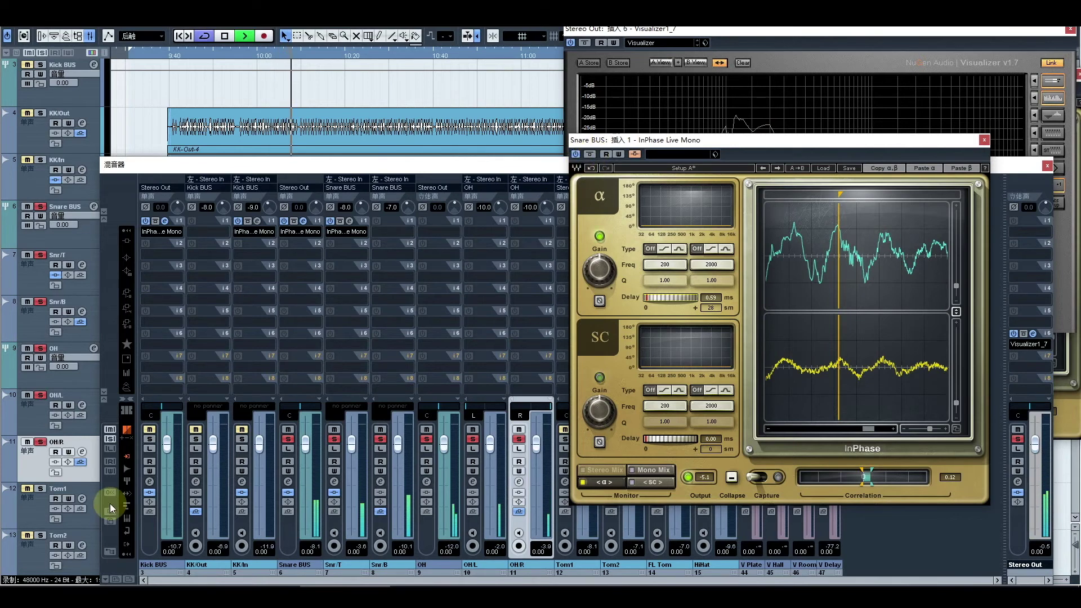
Add the Kick BUS to the soloed channels and check the combined kick, snare and overheads in Visualizer during playback
{"action": "left_click", "coordinate": [151, 443]}
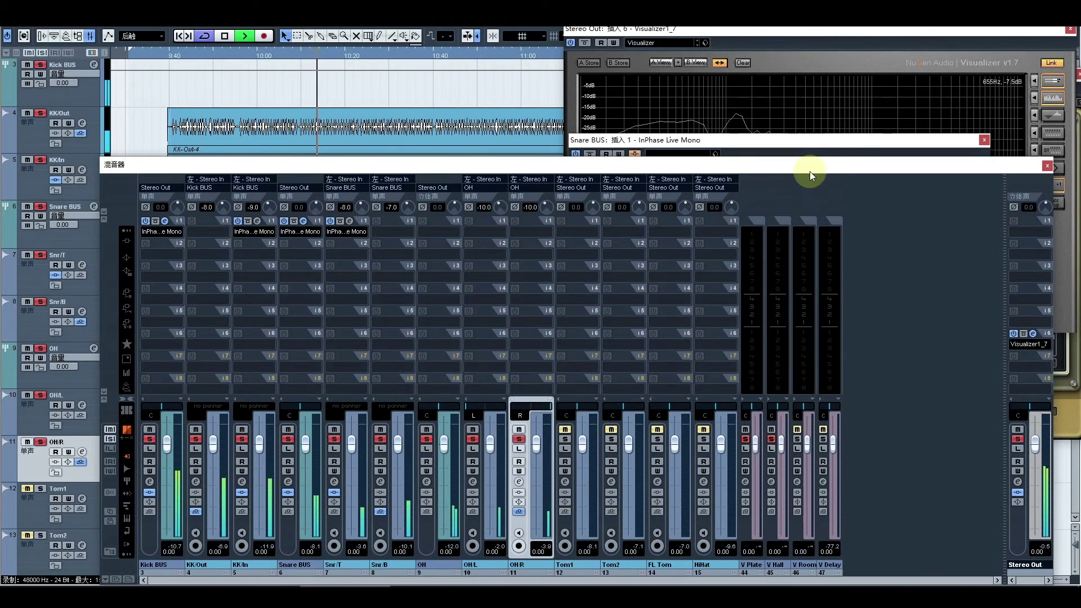
{"action": "left_click", "coordinate": [810, 36]}
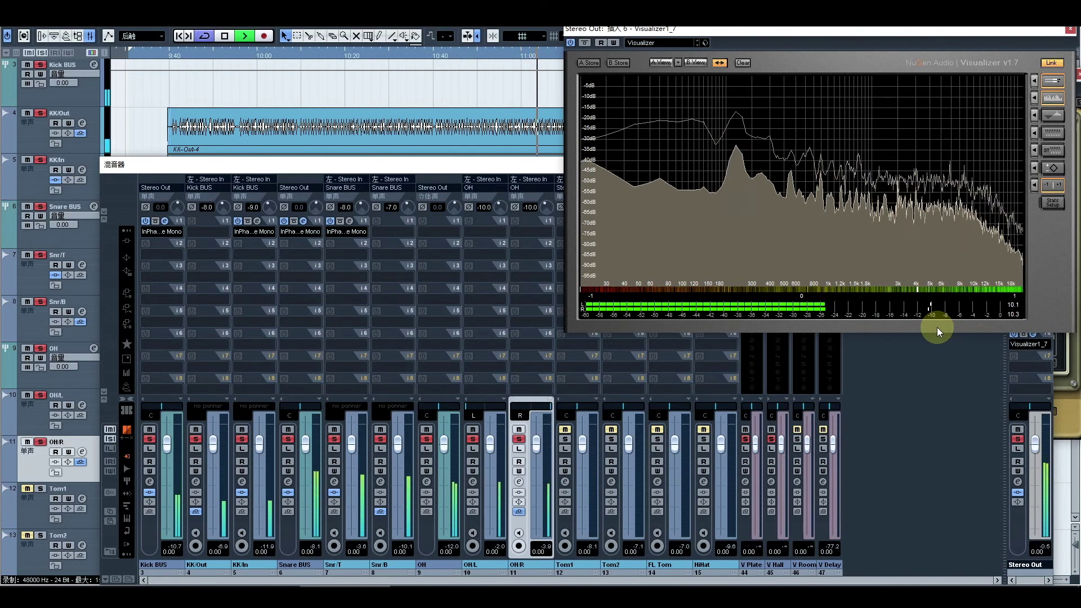
{"action": "key", "text": "space"}
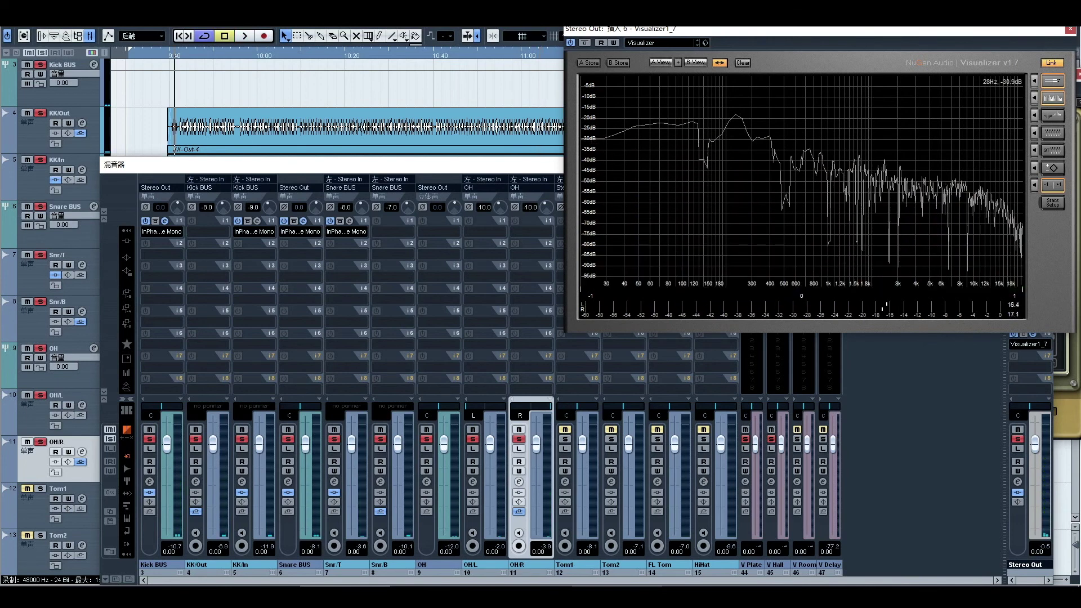
Clear all solos, audition Tom1 alone against the Visualizer meter, and set its input gain to -6.0 dB
{"action": "left_click", "coordinate": [338, 584]}
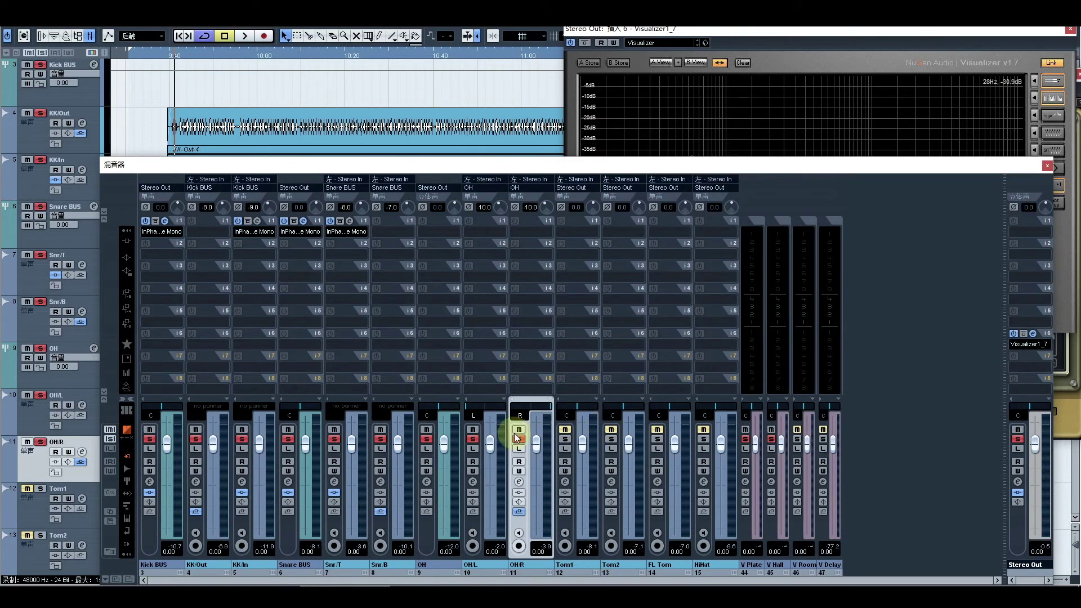
{"action": "left_click", "coordinate": [111, 440]}
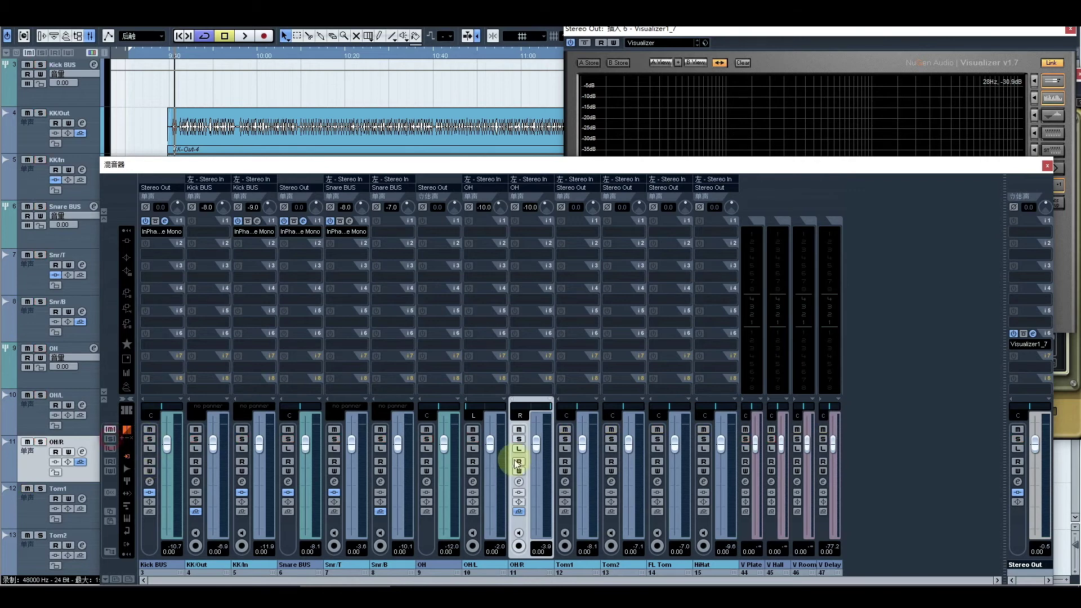
{"action": "left_click", "coordinate": [565, 439]}
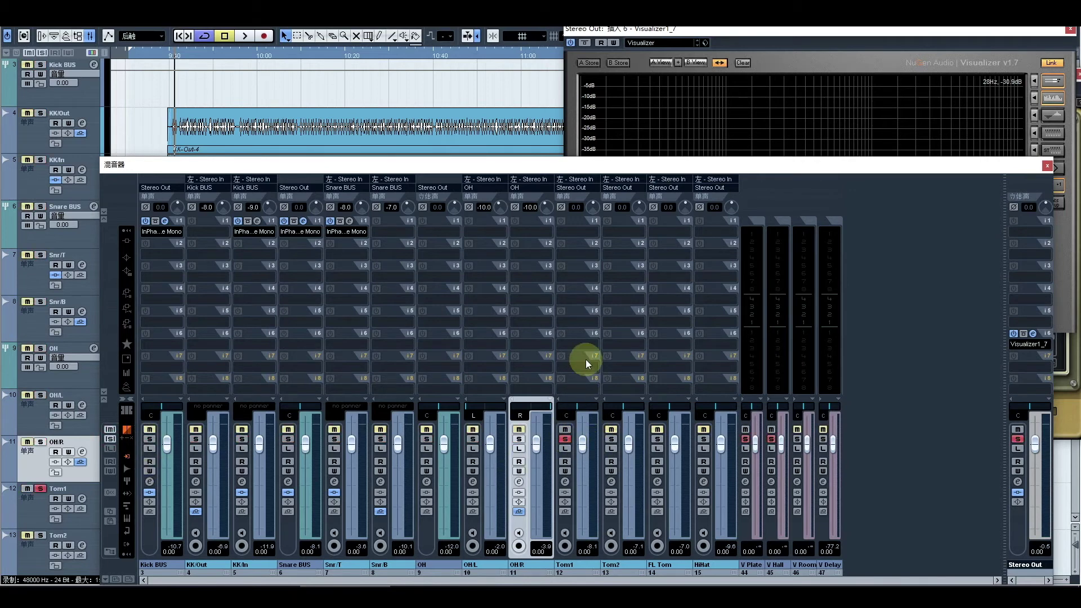
{"action": "left_click", "coordinate": [730, 31]}
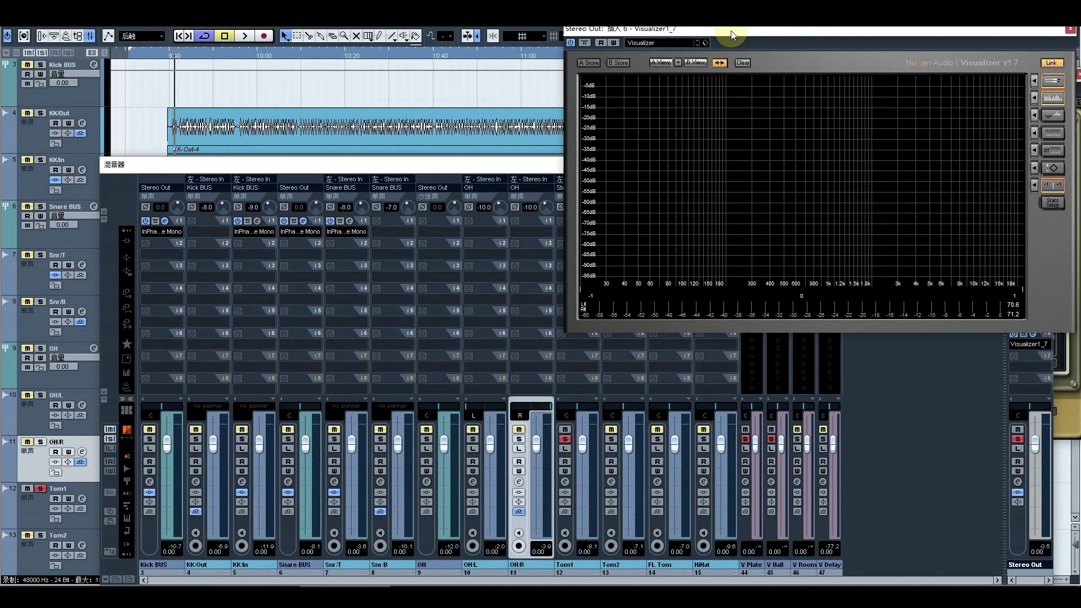
{"action": "key", "text": "space"}
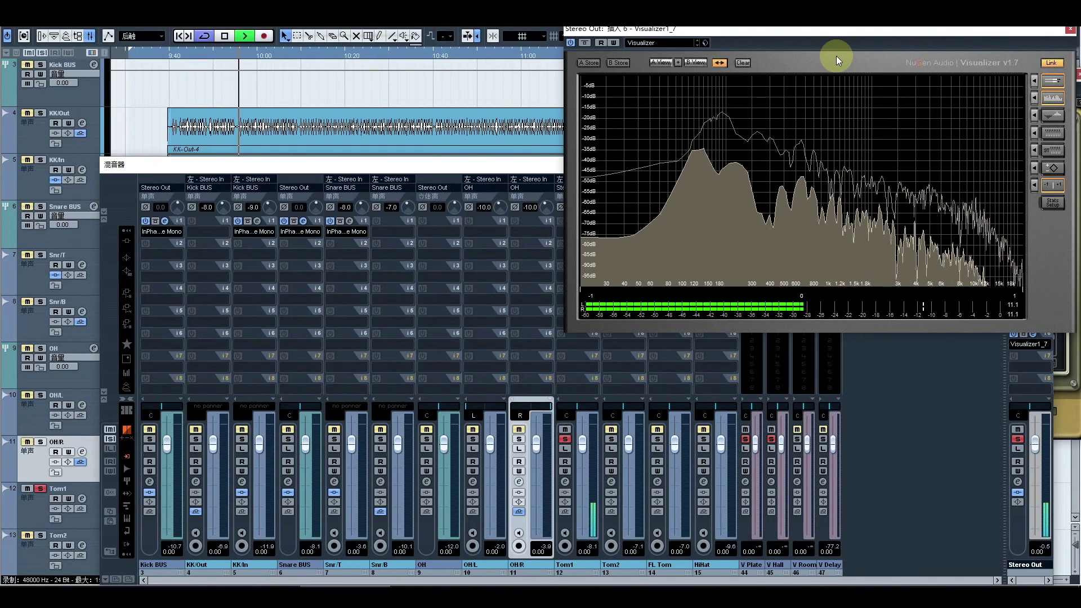
{"action": "key", "text": "space"}
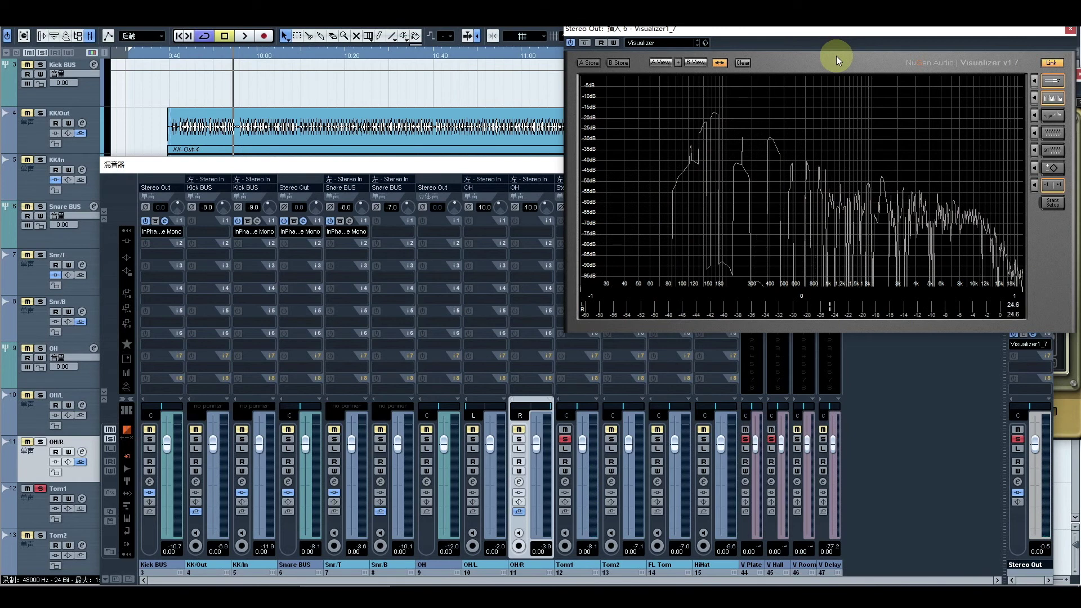
{"action": "left_click", "coordinate": [506, 163]}
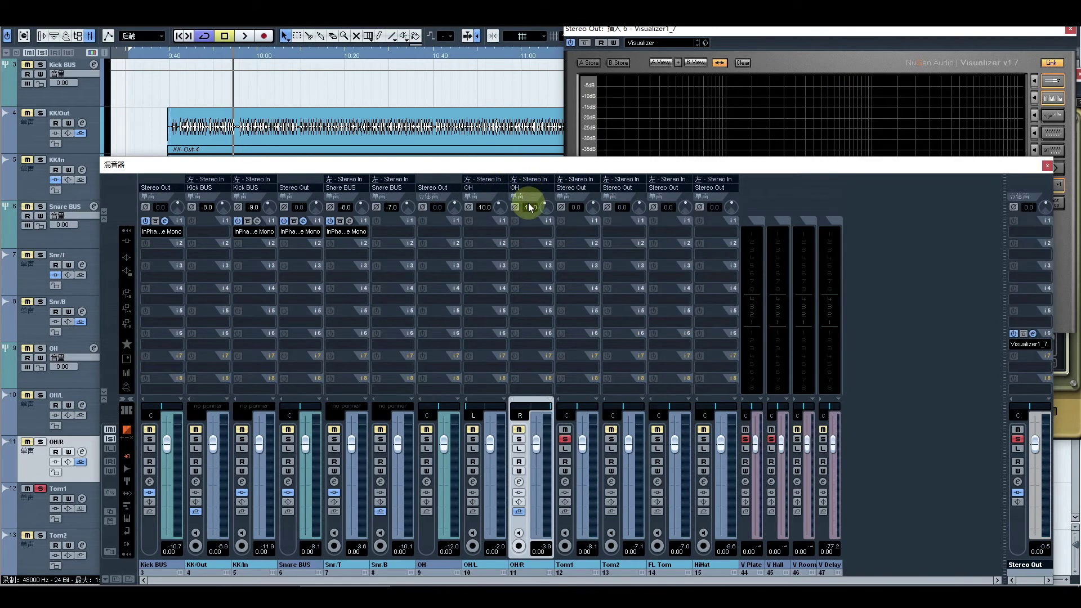
{"action": "scroll", "coordinate": [578, 214], "scroll_direction": "down", "scroll_amount": 2}
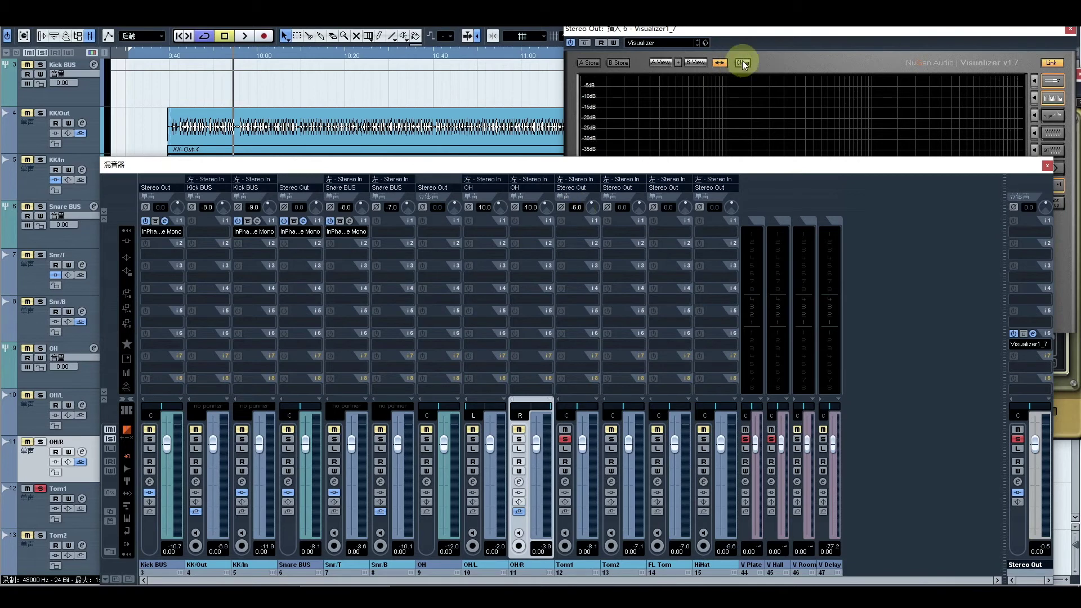
Replay the soloed Tom1 and check its adjusted level in Visualizer
{"action": "left_click", "coordinate": [784, 34]}
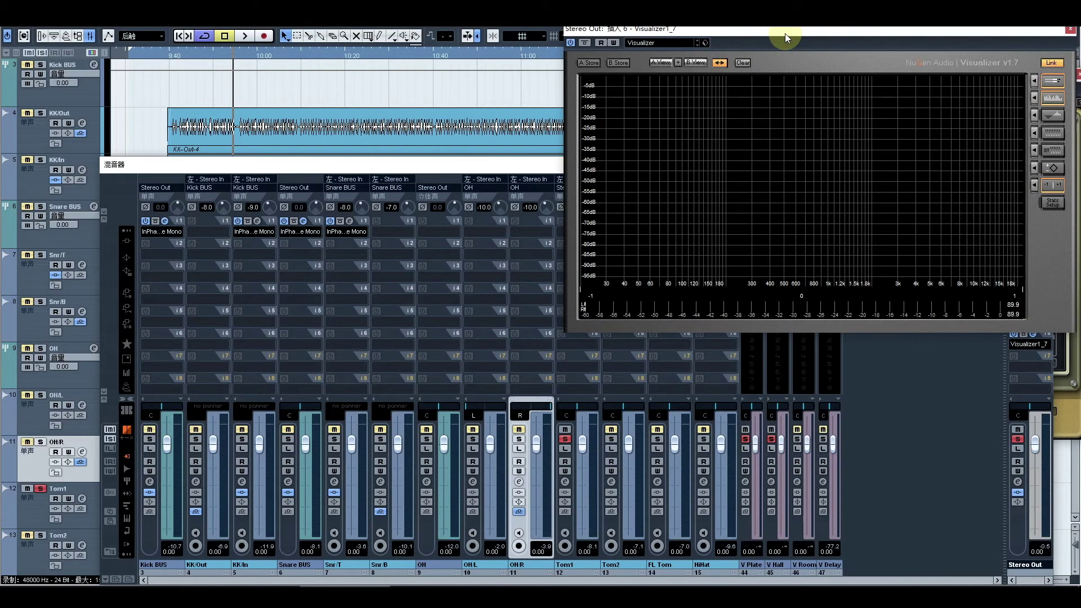
{"action": "key", "text": "space"}
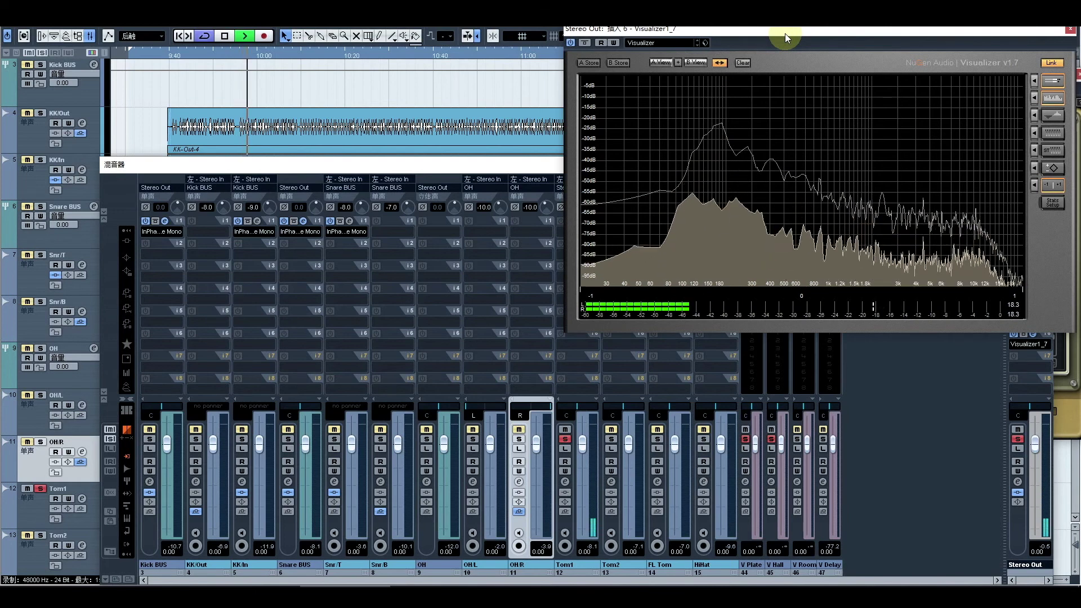
{"action": "key", "text": "space"}
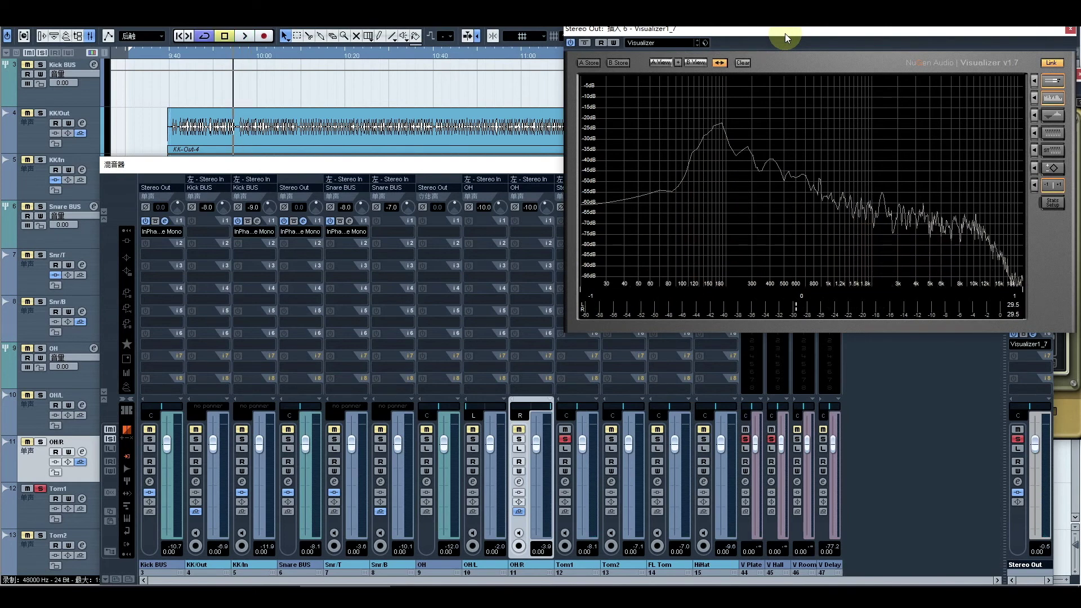
Solo Tom2 in place of Tom1, audition it against the Visualizer meter, and set its input gain to -5.0 dB
{"action": "left_click", "coordinate": [530, 163]}
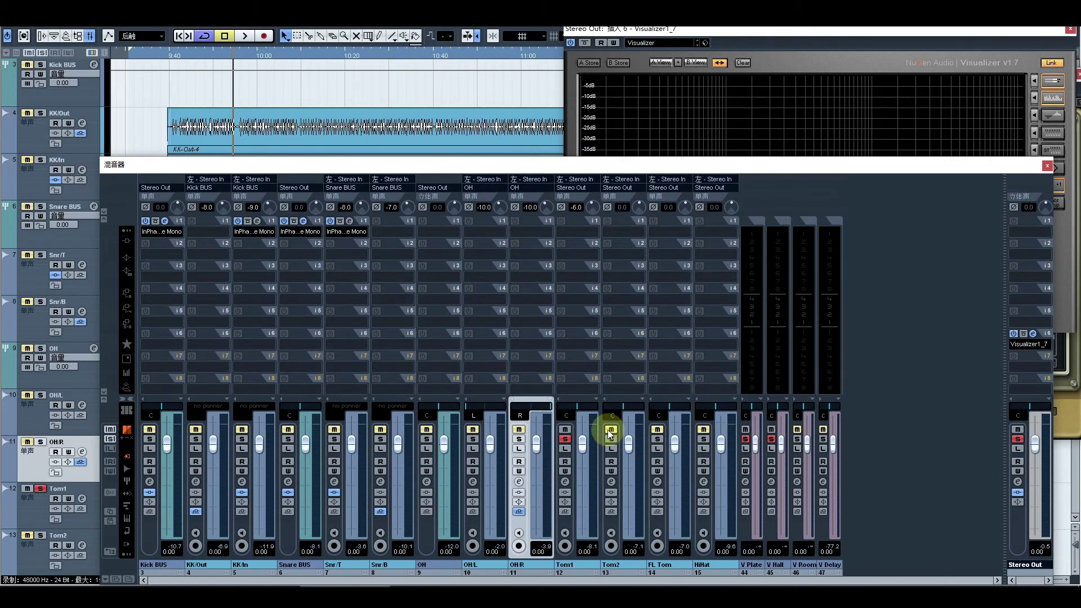
{"action": "left_click", "coordinate": [565, 440]}
{"action": "left_click", "coordinate": [612, 439]}
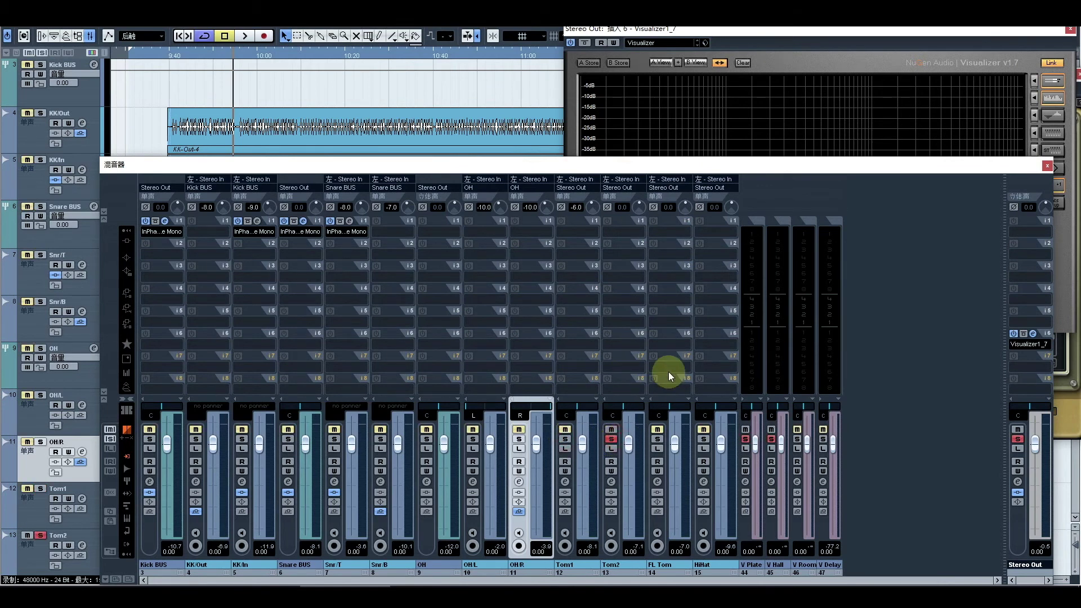
{"action": "left_click", "coordinate": [723, 132]}
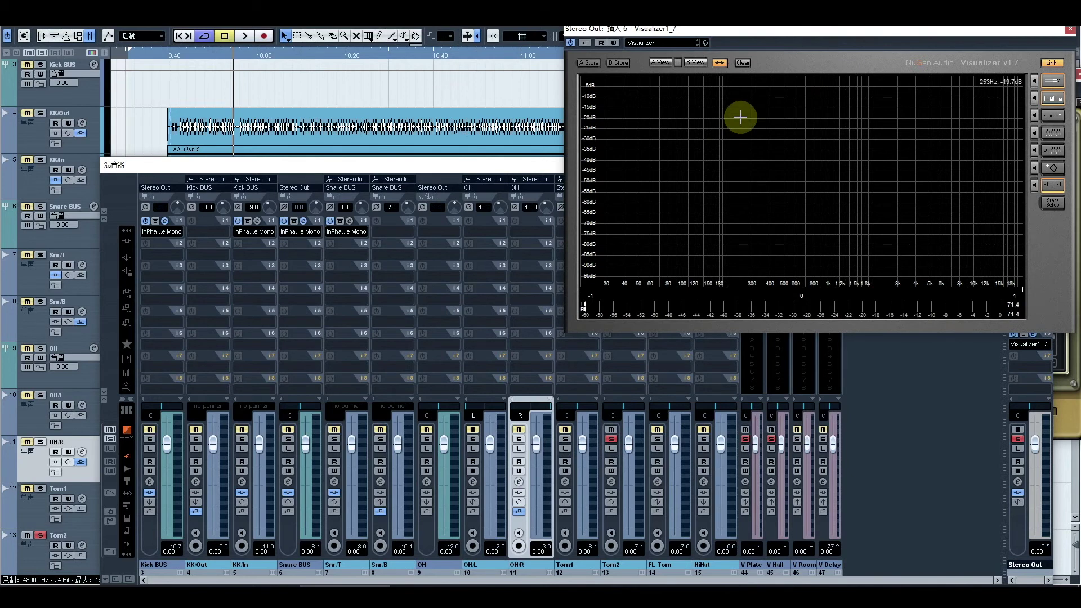
{"action": "key", "text": "space"}
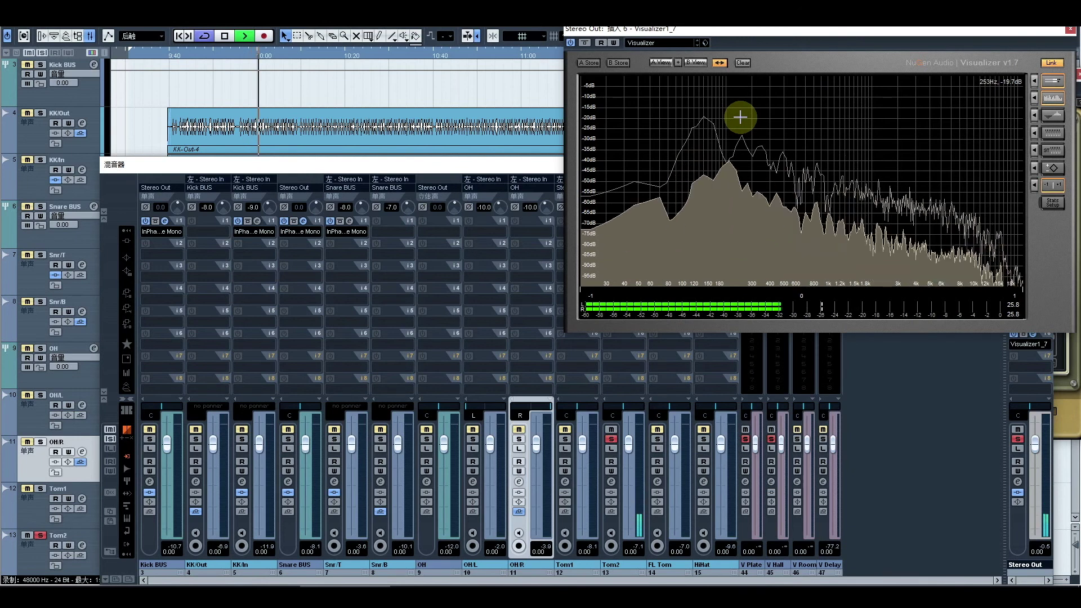
{"action": "key", "text": "space"}
{"action": "left_click", "coordinate": [535, 172]}
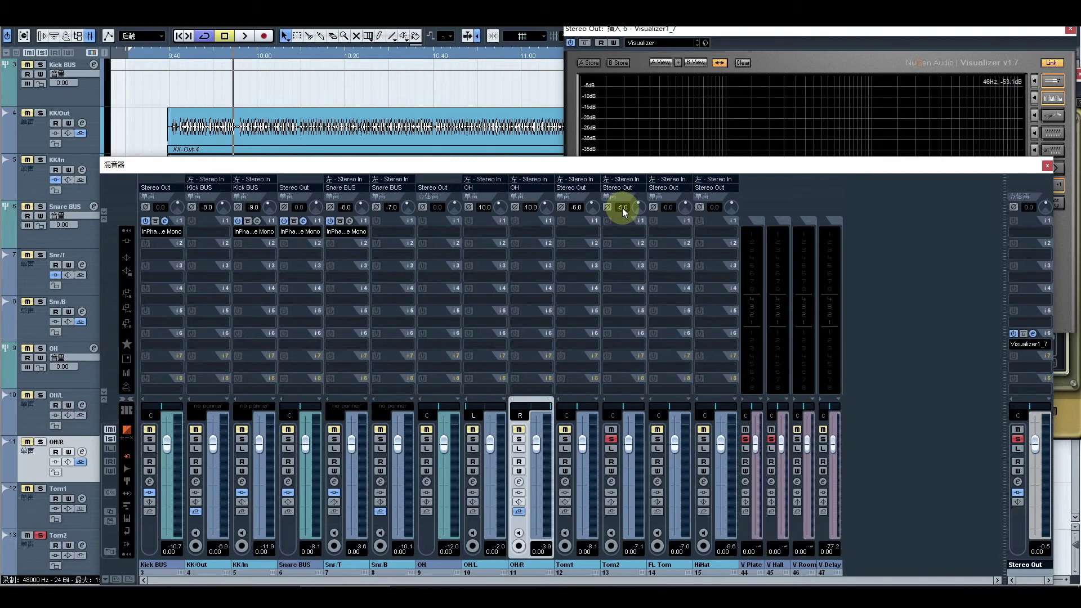
Replay the soloed Tom2 and check its adjusted level in Visualizer
{"action": "key", "text": "space"}
{"action": "left_click", "coordinate": [812, 41]}
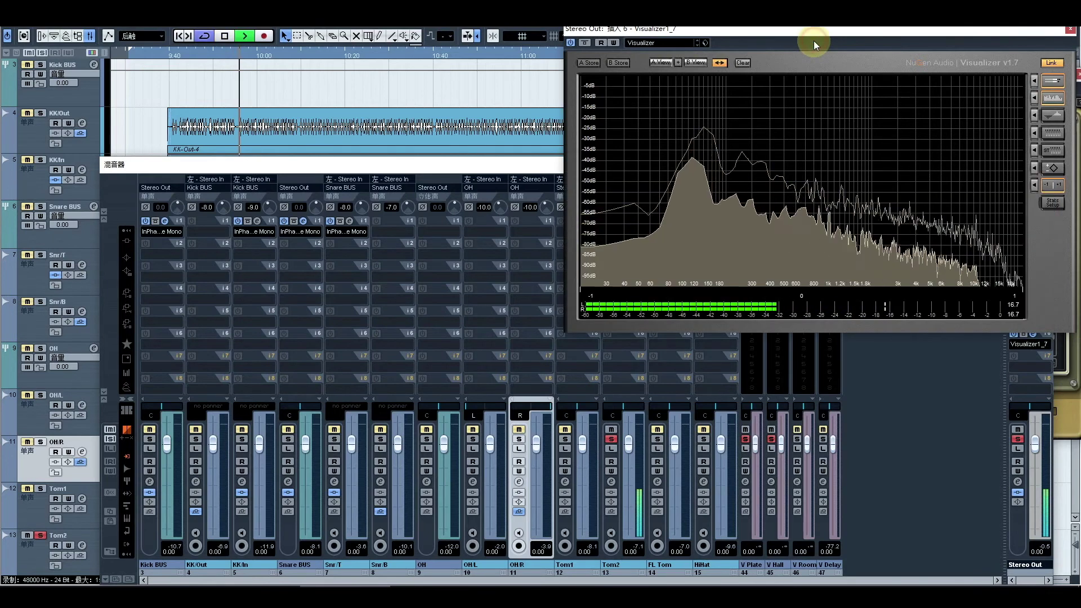
{"action": "key", "text": "space"}
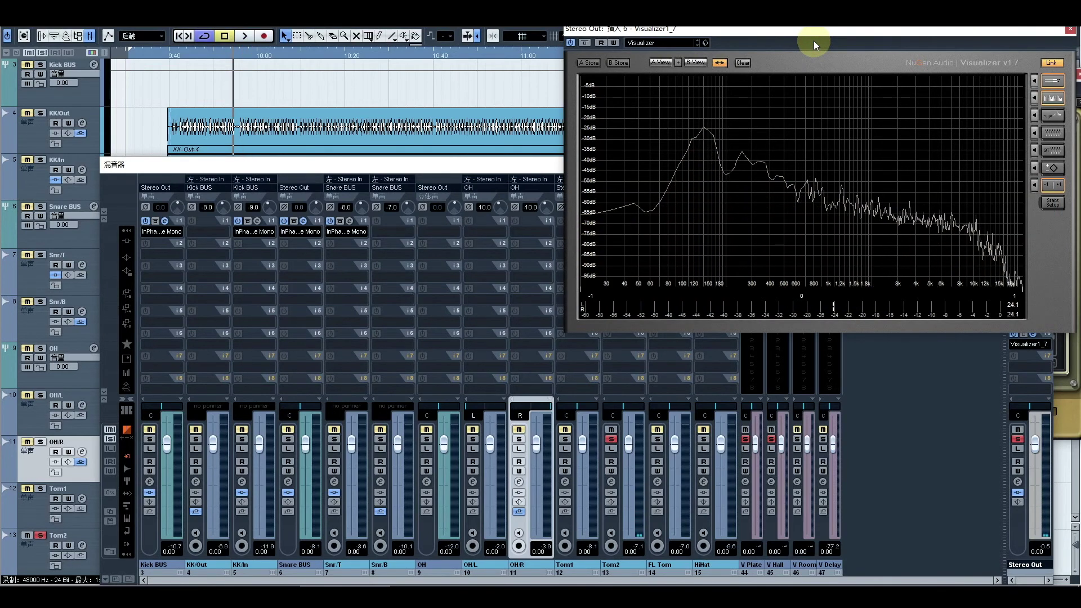
Solo FL Tom in place of Tom2, audition it against the Visualizer meter, and set its input gain to -3.0 dB
{"action": "left_click", "coordinate": [525, 163]}
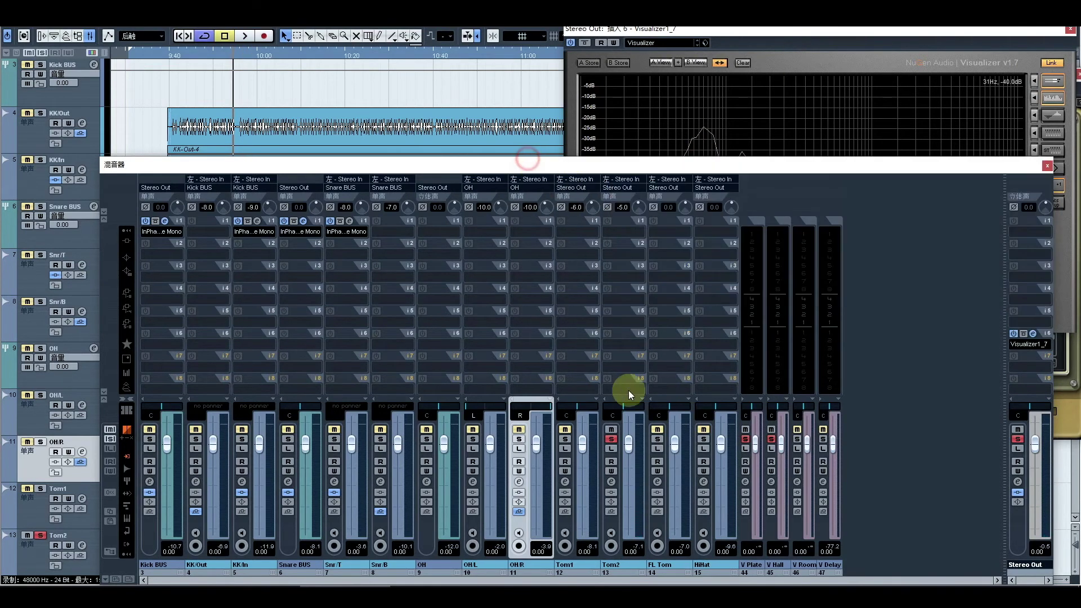
{"action": "left_click", "coordinate": [612, 441]}
{"action": "left_click", "coordinate": [657, 439]}
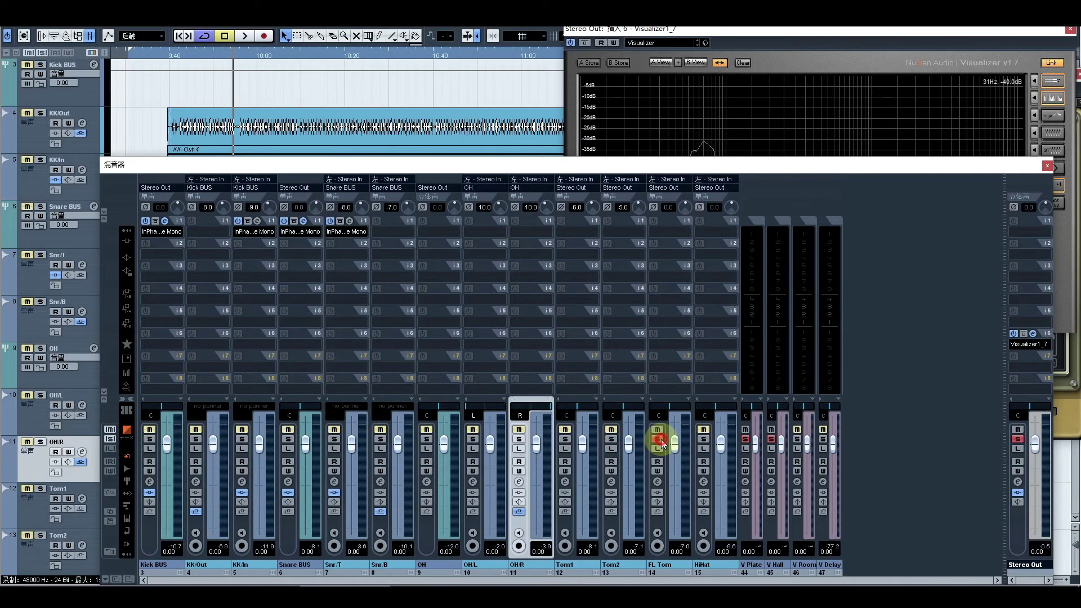
{"action": "left_click", "coordinate": [729, 31]}
{"action": "key", "text": "space"}
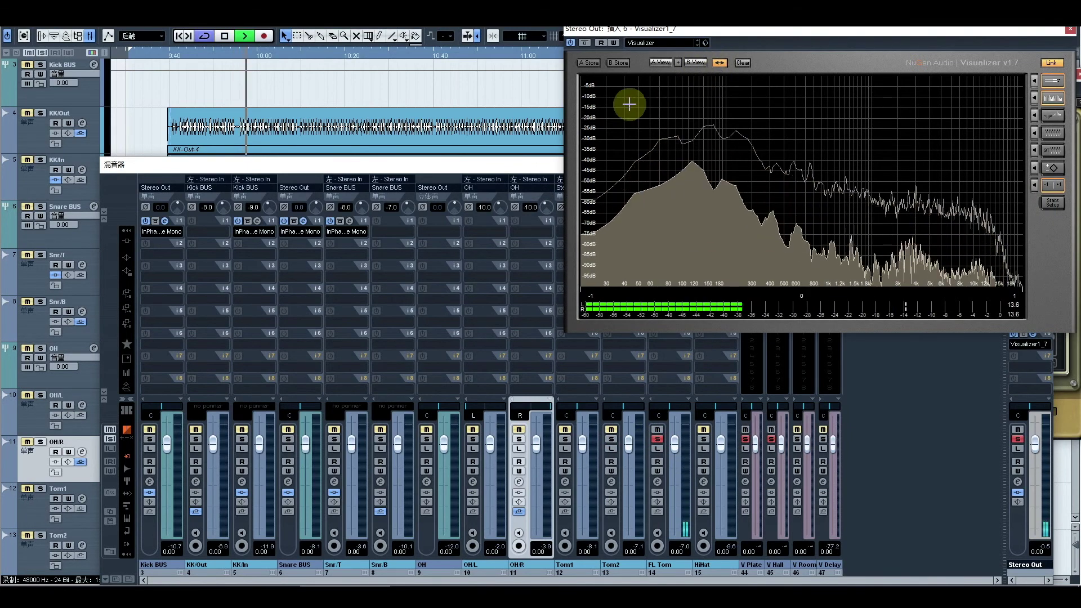
{"action": "key", "text": "space"}
{"action": "left_click", "coordinate": [536, 167]}
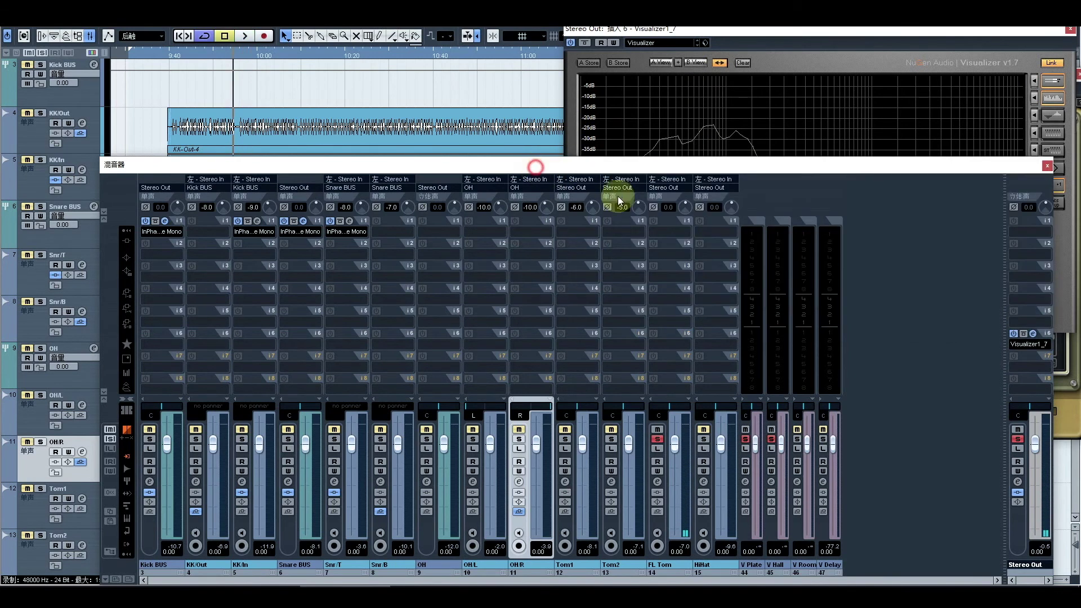
{"action": "scroll", "coordinate": [667, 211], "scroll_direction": "down", "scroll_amount": 2}
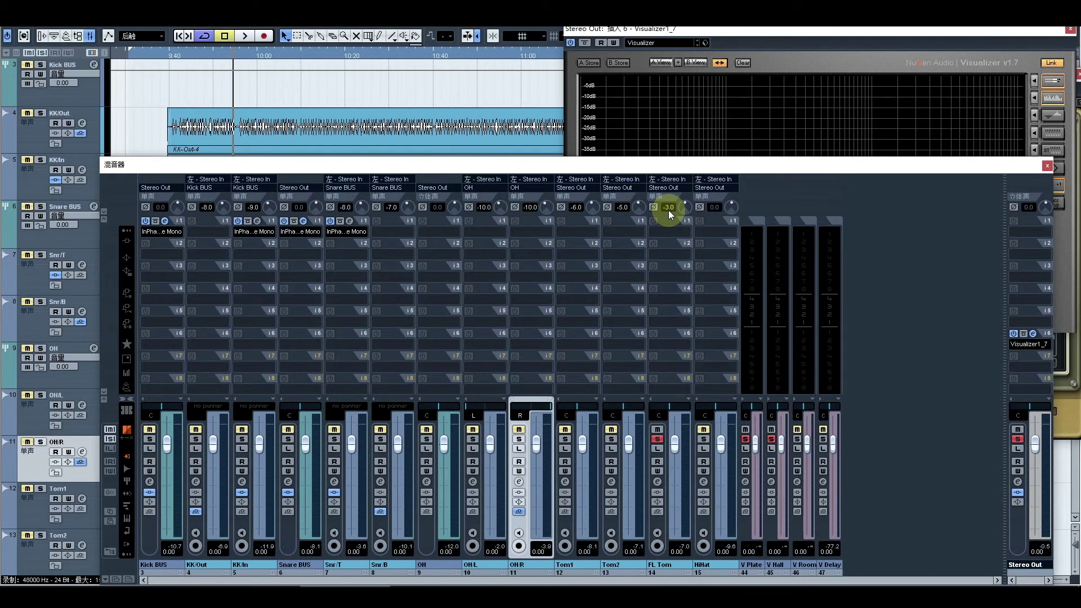
Replay the soloed FL Tom and check its adjusted level in Visualizer
{"action": "key", "text": "space"}
{"action": "left_click", "coordinate": [789, 52]}
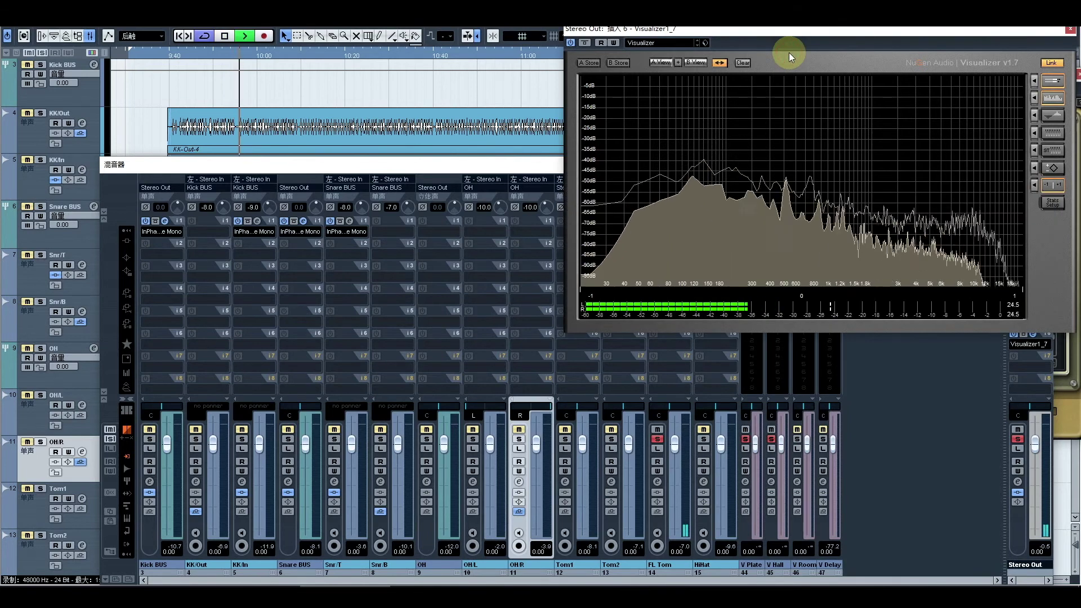
{"action": "left_click", "coordinate": [528, 164]}
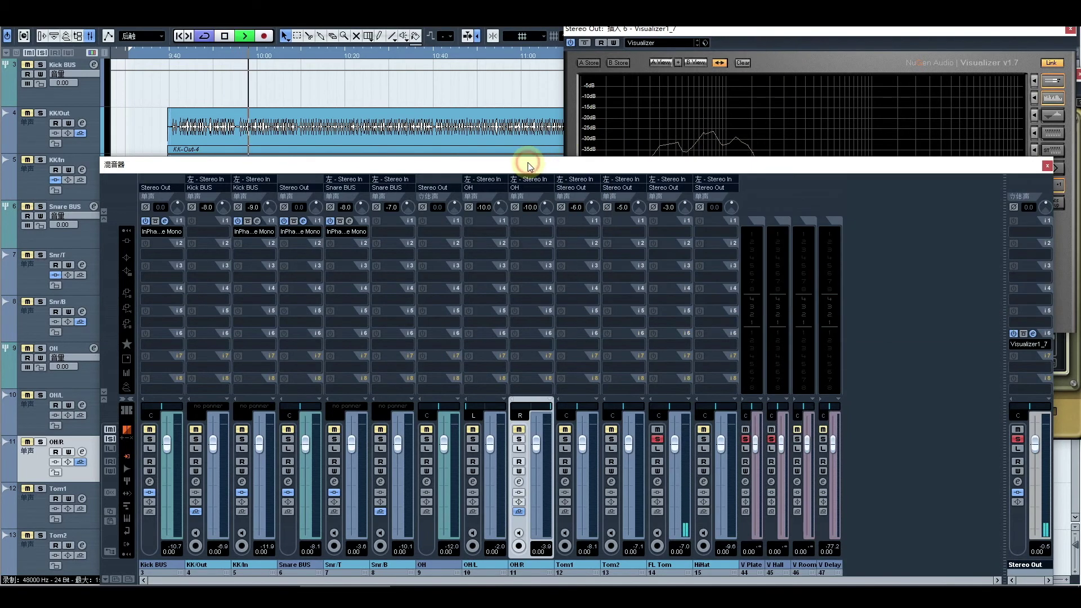
{"action": "key", "text": "space"}
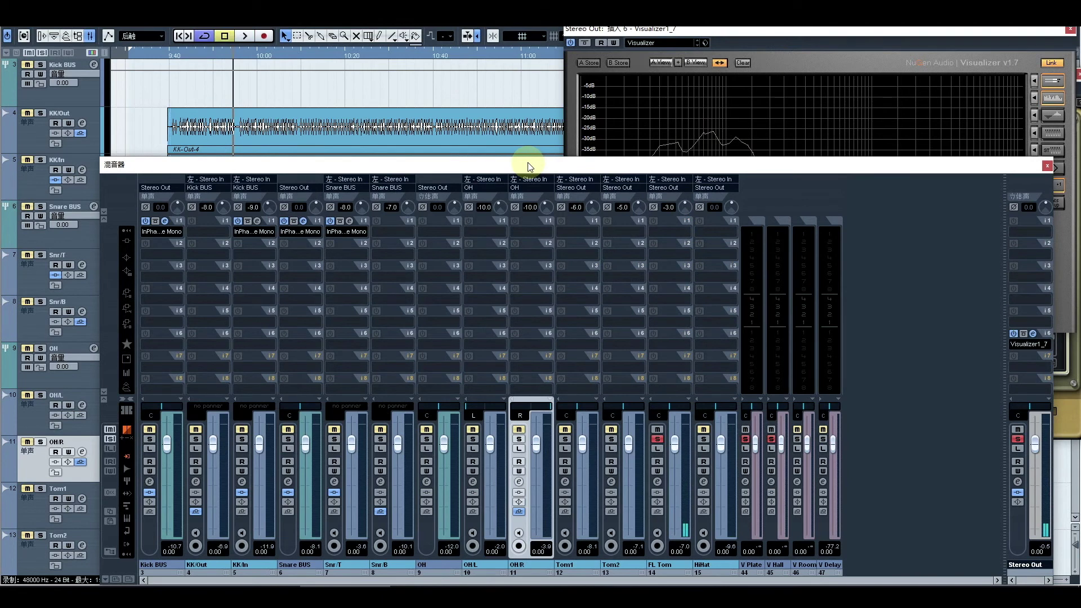
Solo Tom1 and Tom2 alongside FL Tom with Tom1 panned to R50 and Tom2 to L50, and audition the three toms together
{"action": "left_click", "coordinate": [566, 440]}
{"action": "left_click", "coordinate": [611, 440]}
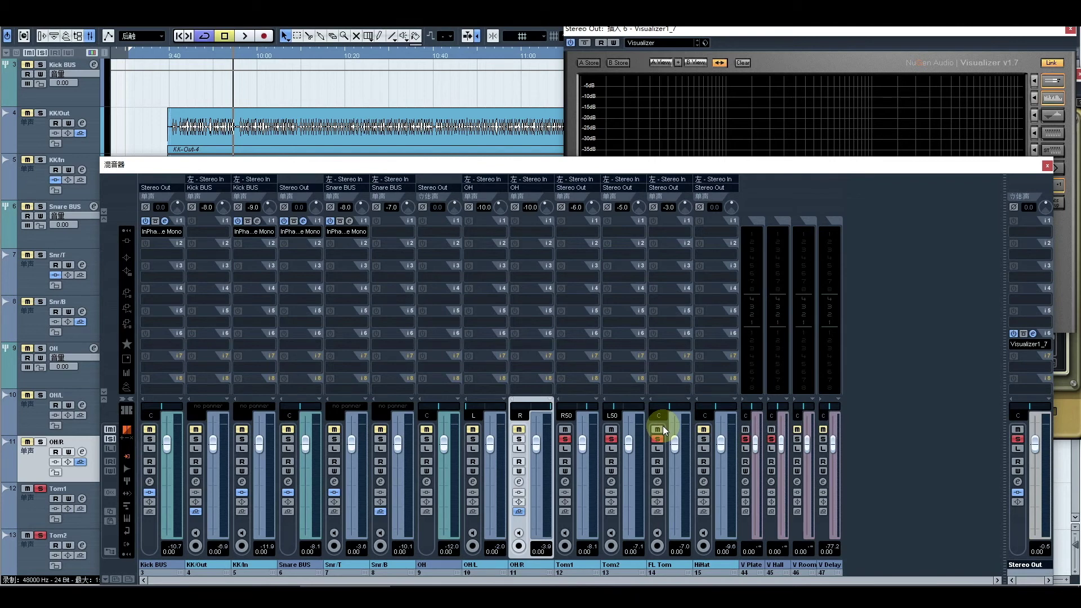
{"action": "key", "text": "space"}
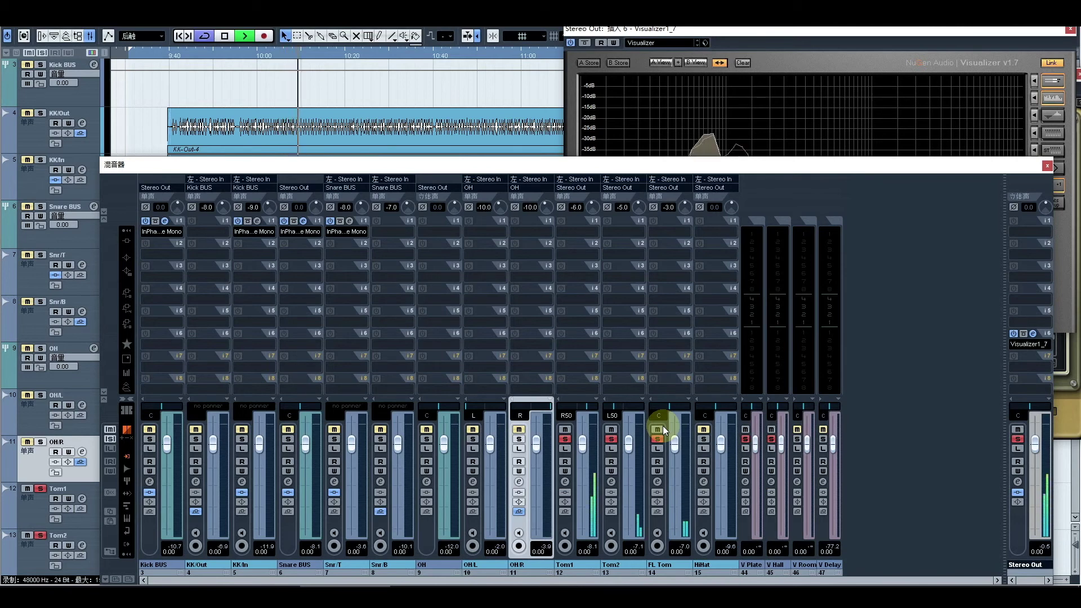
{"action": "key", "text": "space"}
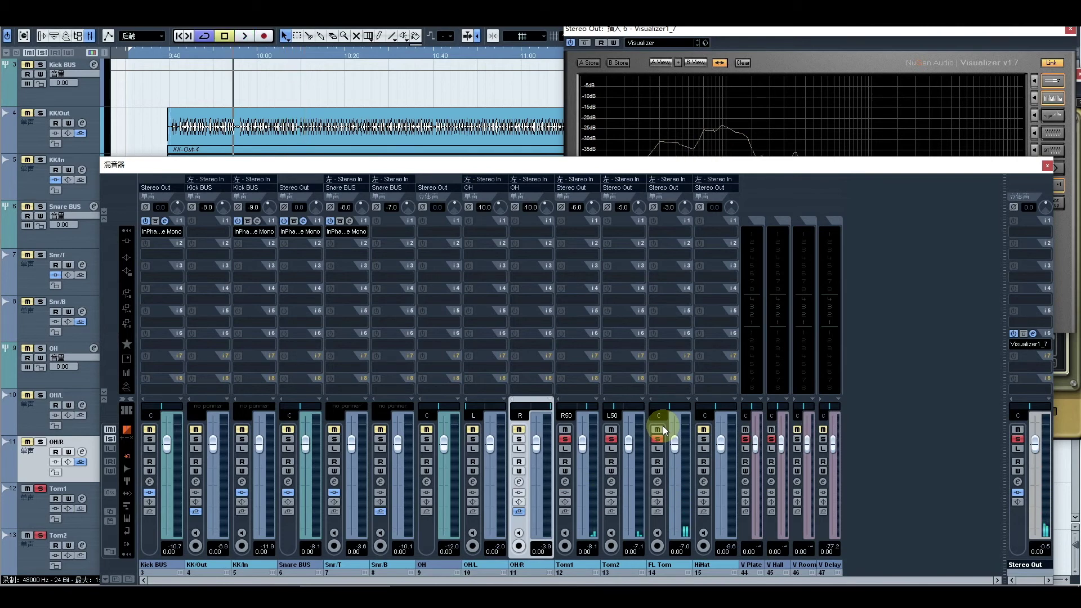
Add the OH group to the soloed toms and audition how the toms sit with the overheads
{"action": "left_click", "coordinate": [425, 440]}
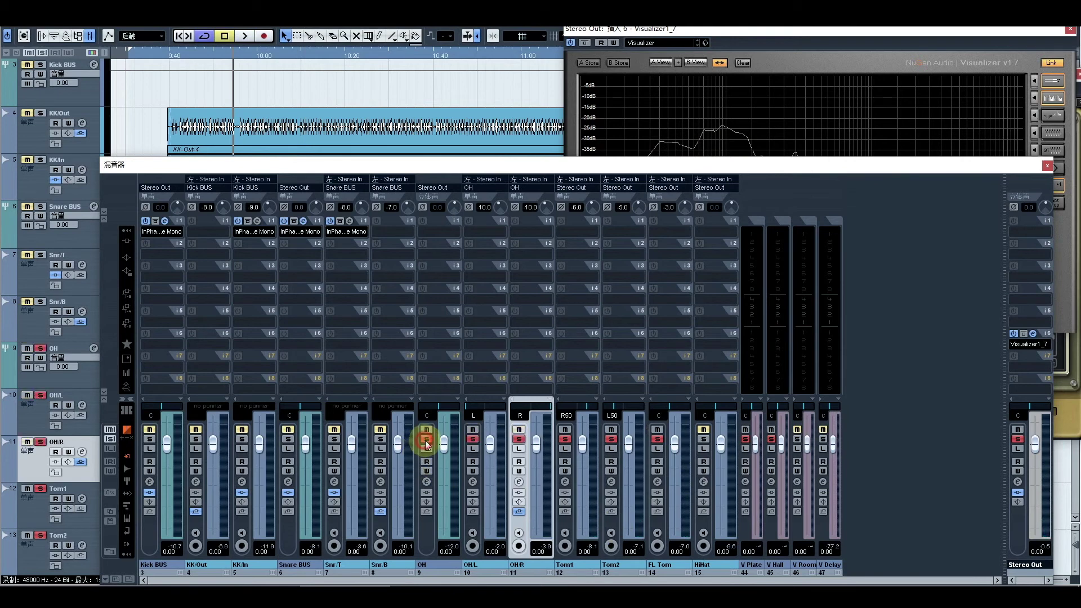
{"action": "key", "text": "space"}
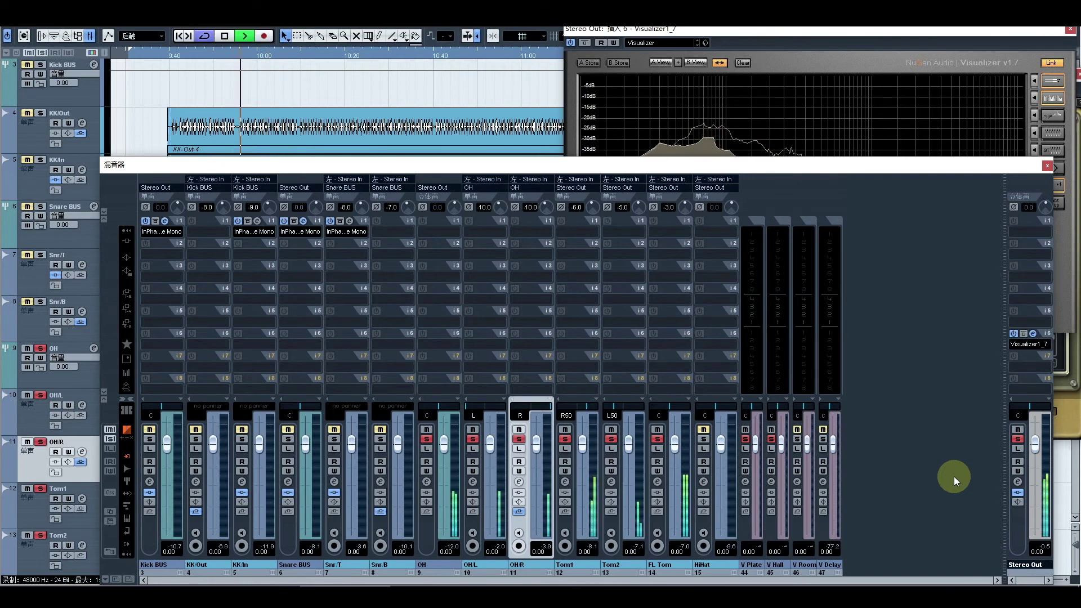
{"action": "key", "text": "space"}
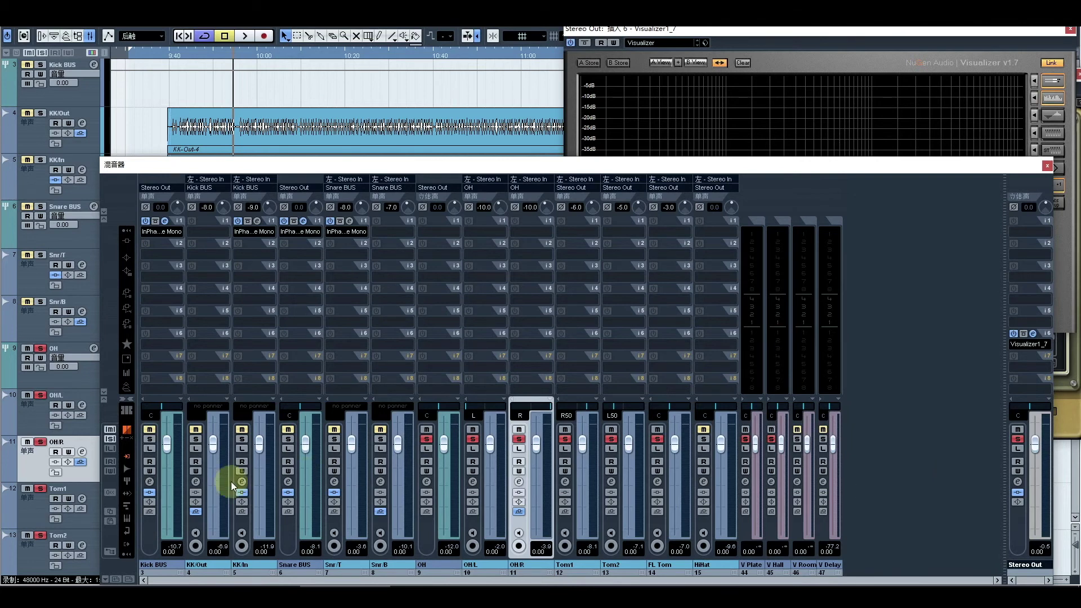
Clear all solos, solo only the HiHat channel, and play it against the Visualizer meter
{"action": "left_click", "coordinate": [110, 439]}
{"action": "left_click", "coordinate": [110, 429]}
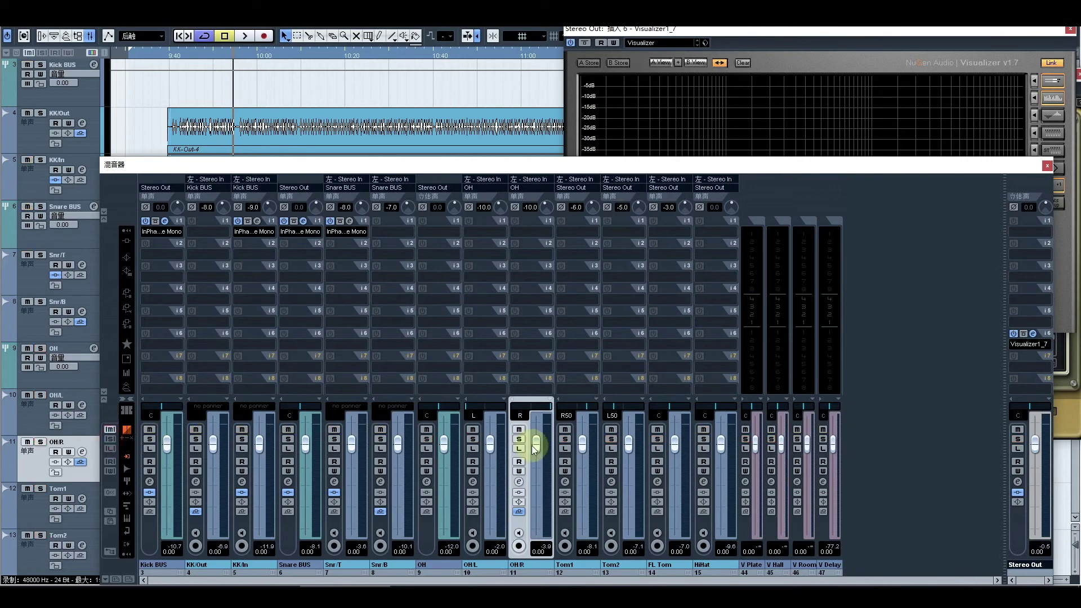
{"action": "left_click", "coordinate": [704, 440]}
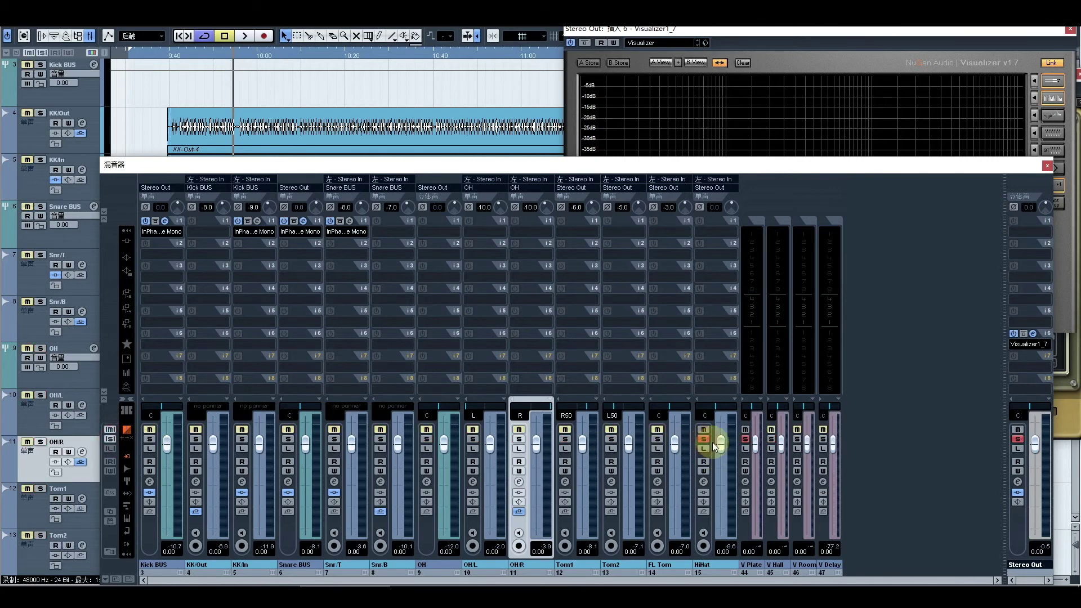
{"action": "left_click", "coordinate": [804, 50]}
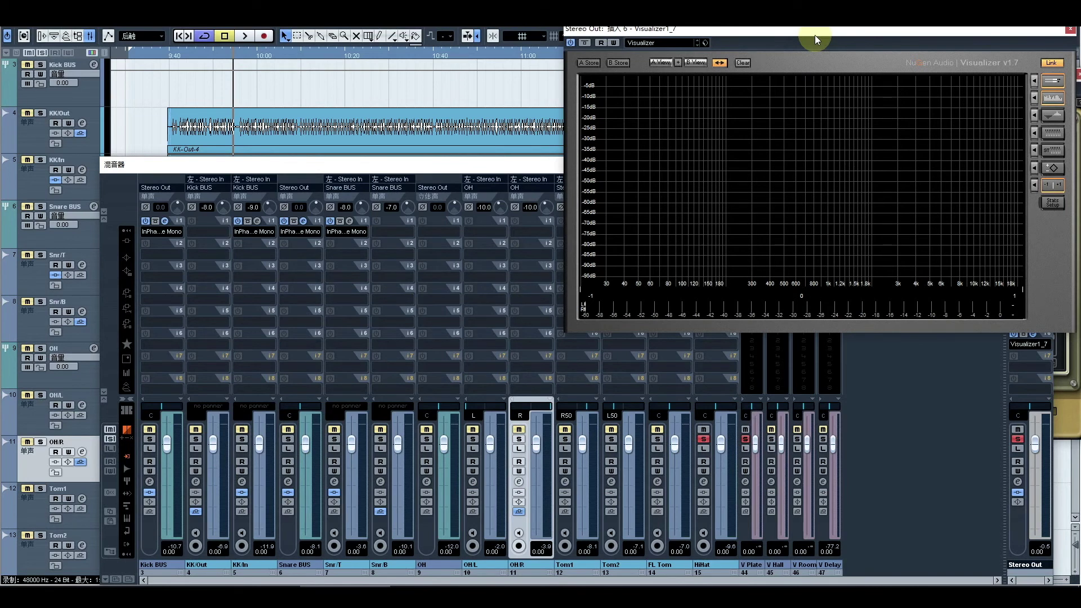
{"action": "key", "text": "space"}
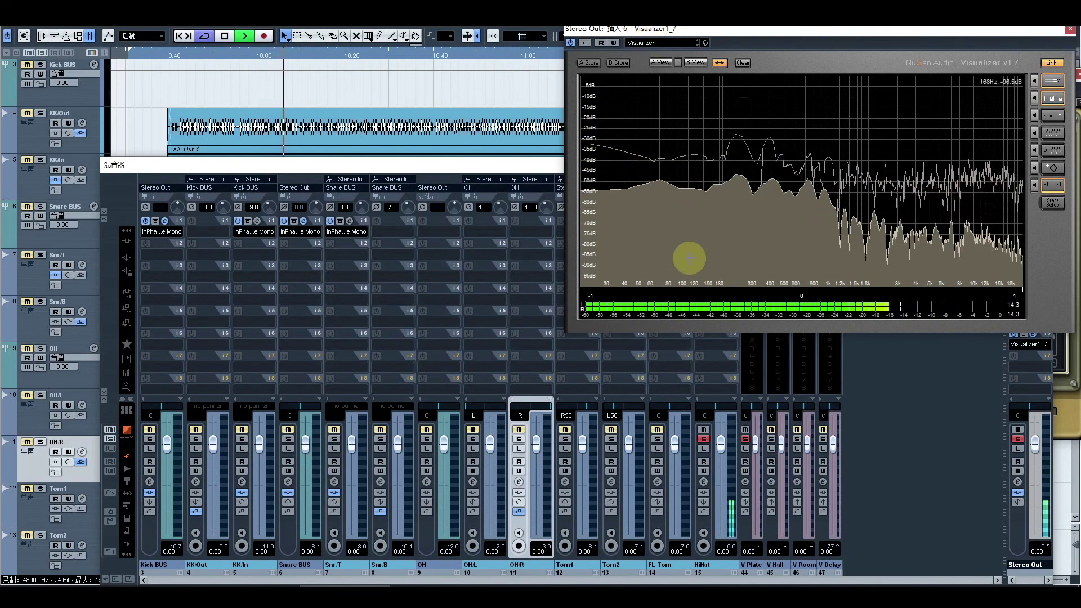
Set the HiHat channel's input gain to -8.0 dB while checking its level in Visualizer
{"action": "left_click", "coordinate": [537, 166]}
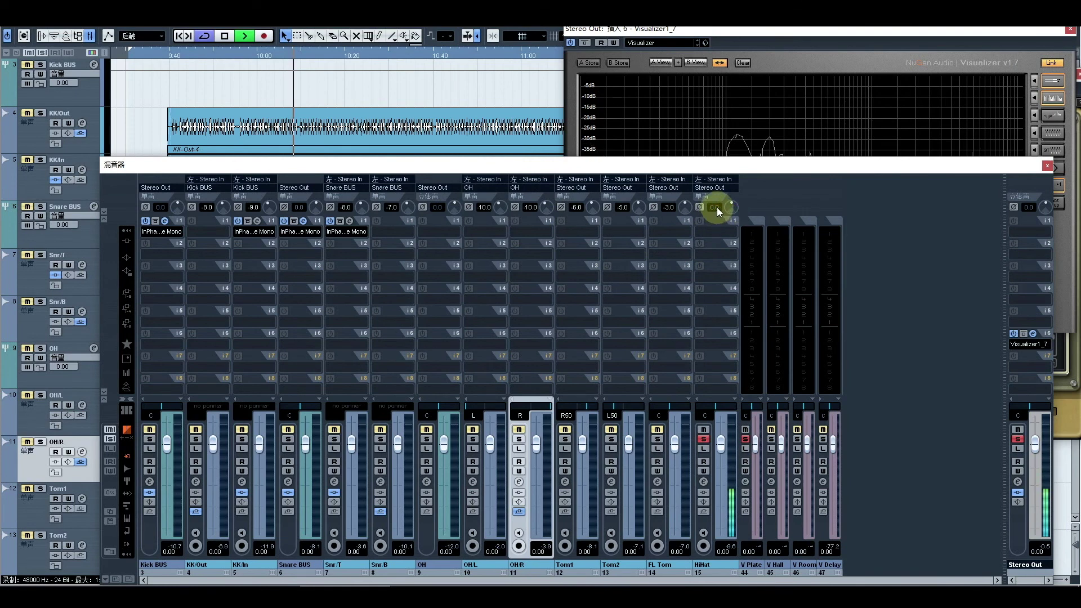
{"action": "scroll", "coordinate": [717, 207], "scroll_direction": "down", "scroll_amount": 8}
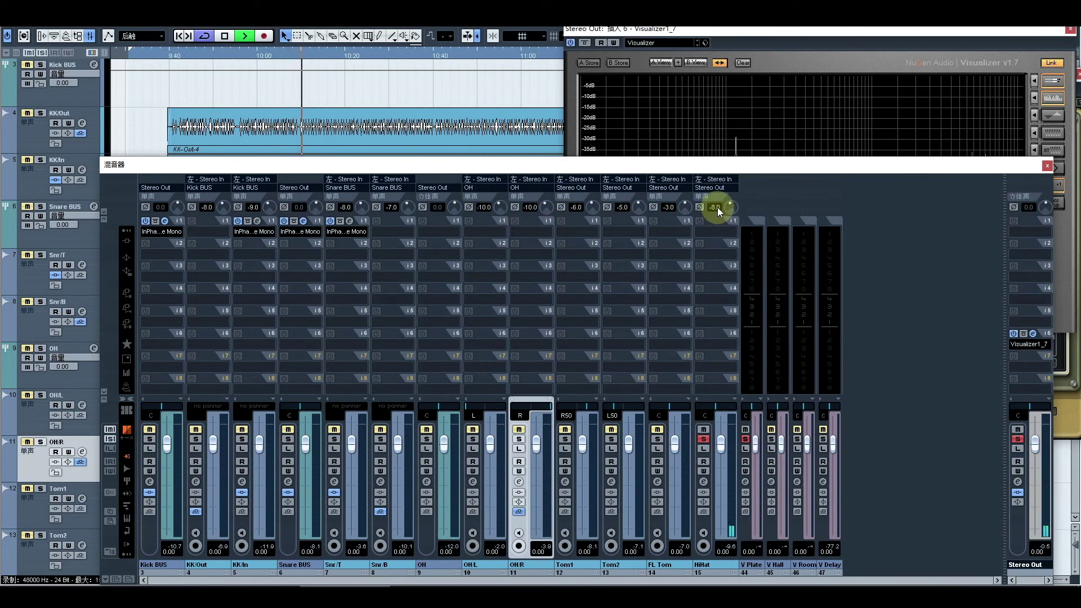
{"action": "left_click", "coordinate": [772, 36]}
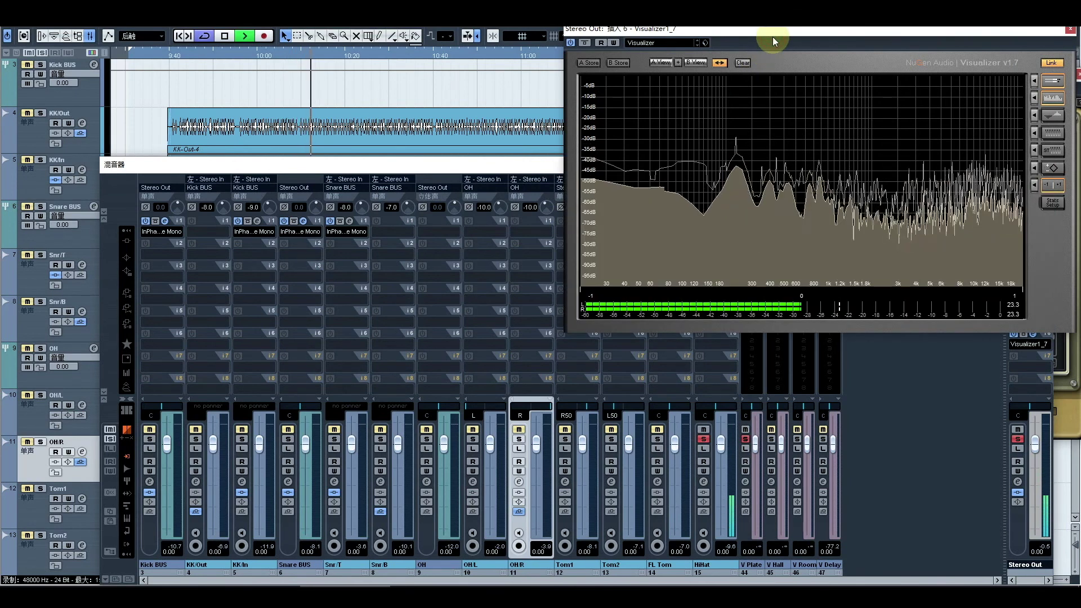
{"action": "left_click", "coordinate": [526, 166]}
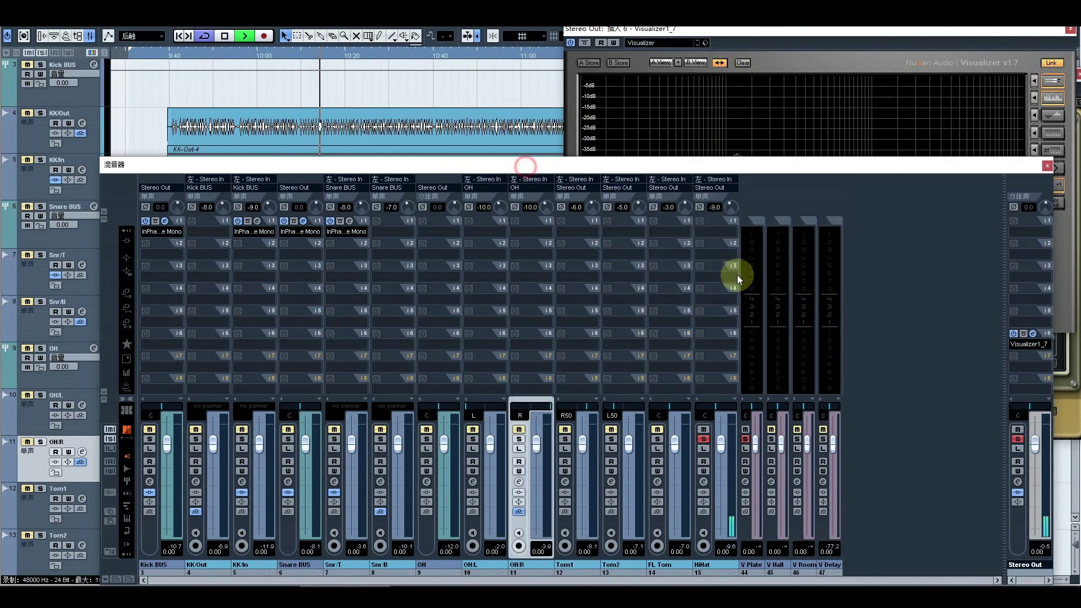
{"action": "scroll", "coordinate": [733, 209], "scroll_direction": "up", "scroll_amount": 1}
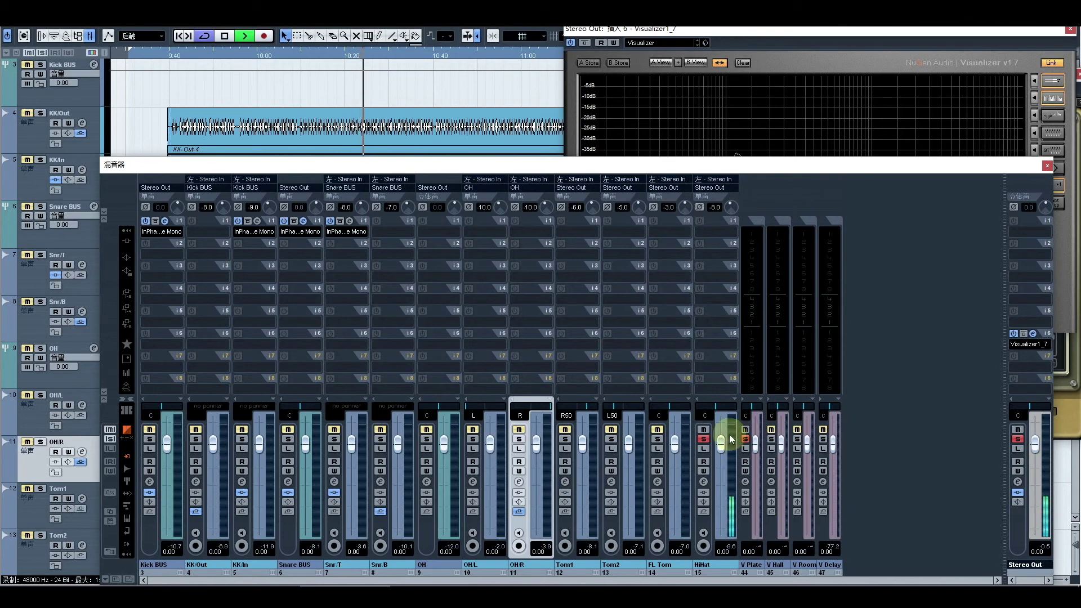
Pan the HiHat channel to R44 while it plays soloed
{"action": "scroll", "coordinate": [721, 407], "scroll_direction": "up", "scroll_amount": 2}
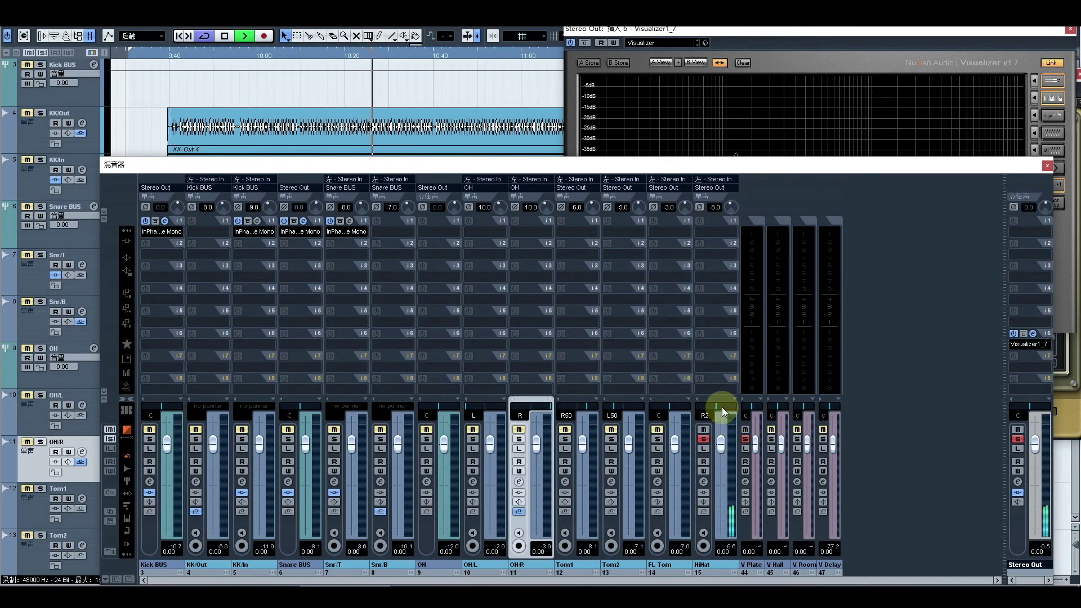
{"action": "scroll", "coordinate": [722, 407], "scroll_direction": "up", "scroll_amount": 6}
{"action": "scroll", "coordinate": [721, 407], "scroll_direction": "up", "scroll_amount": 20}
{"action": "scroll", "coordinate": [722, 407], "scroll_direction": "up", "scroll_amount": 16}
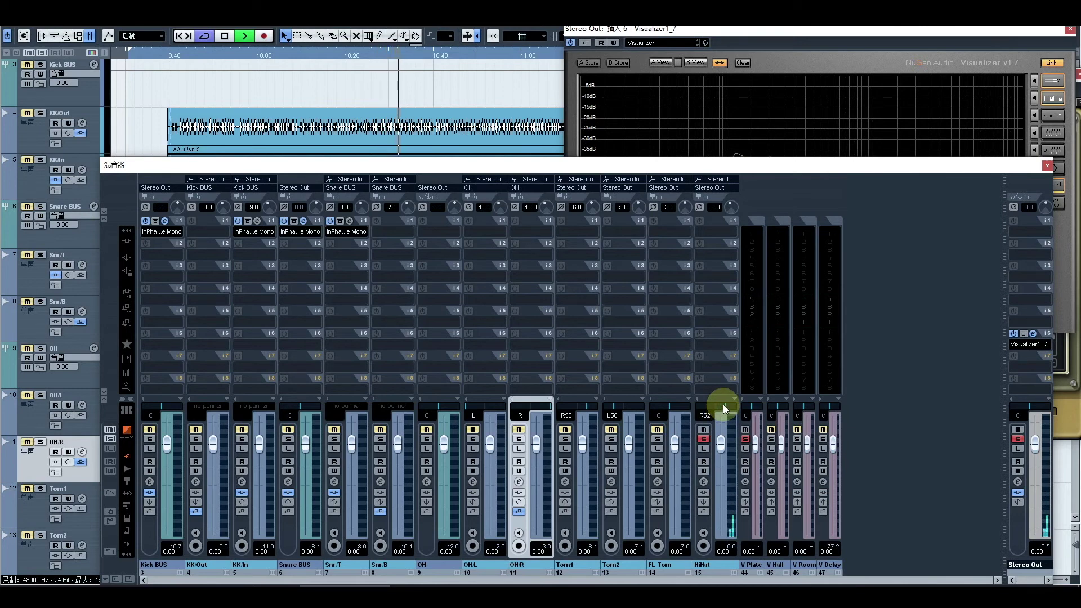
{"action": "scroll", "coordinate": [729, 407], "scroll_direction": "down", "scroll_amount": 4}
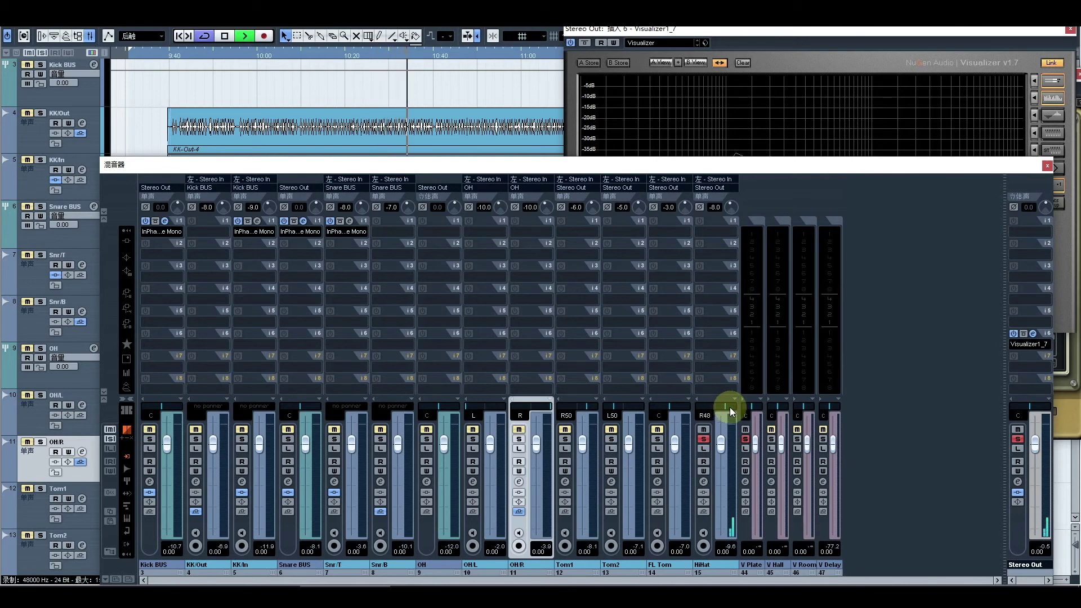
{"action": "scroll", "coordinate": [730, 407], "scroll_direction": "down", "scroll_amount": 10}
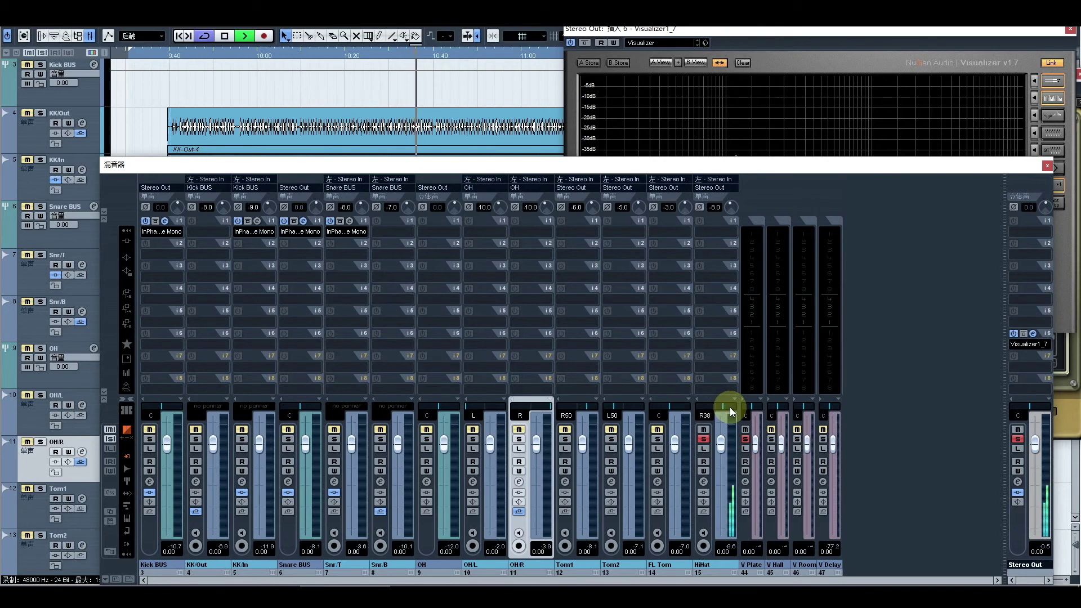
{"action": "scroll", "coordinate": [730, 407], "scroll_direction": "up", "scroll_amount": 6}
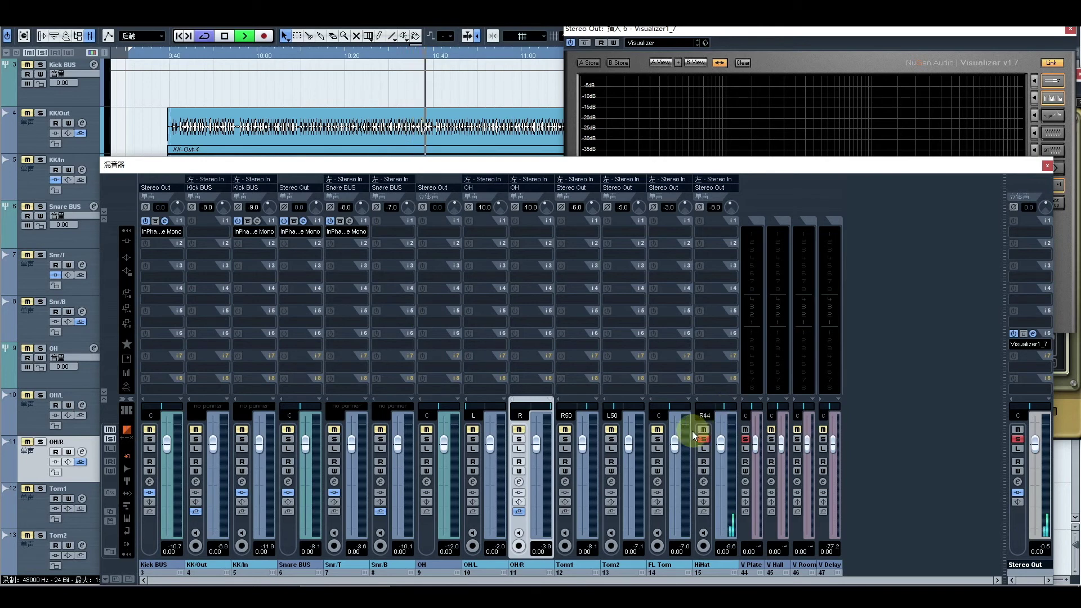
Audition HiHat together with the soloed OH group, set HiHat's input gain to -9.0 dB, and clear all solos
{"action": "left_click", "coordinate": [427, 441]}
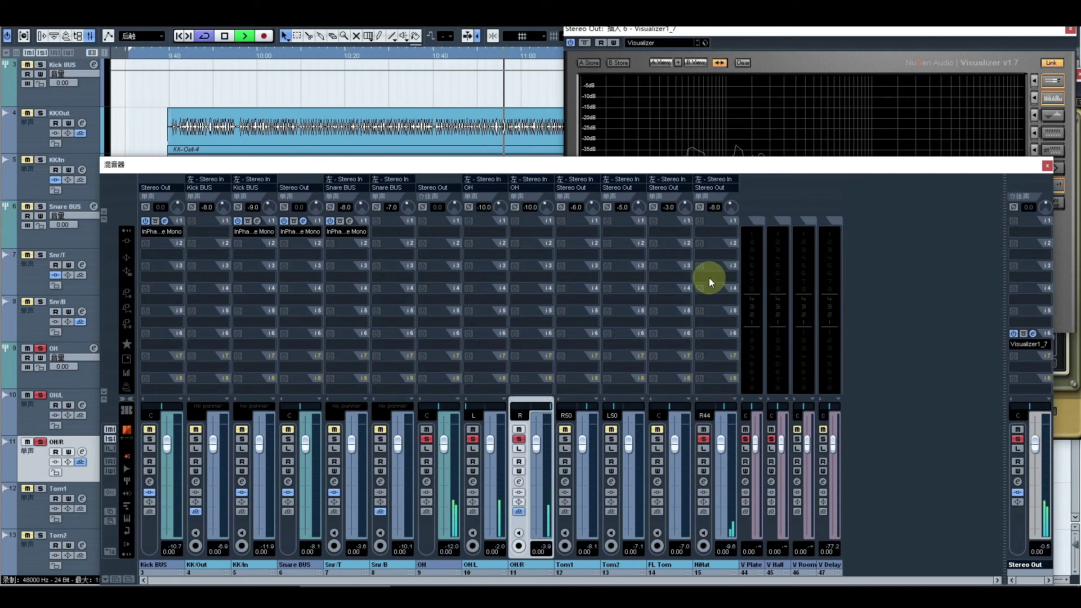
{"action": "scroll", "coordinate": [728, 205], "scroll_direction": "down", "scroll_amount": 1}
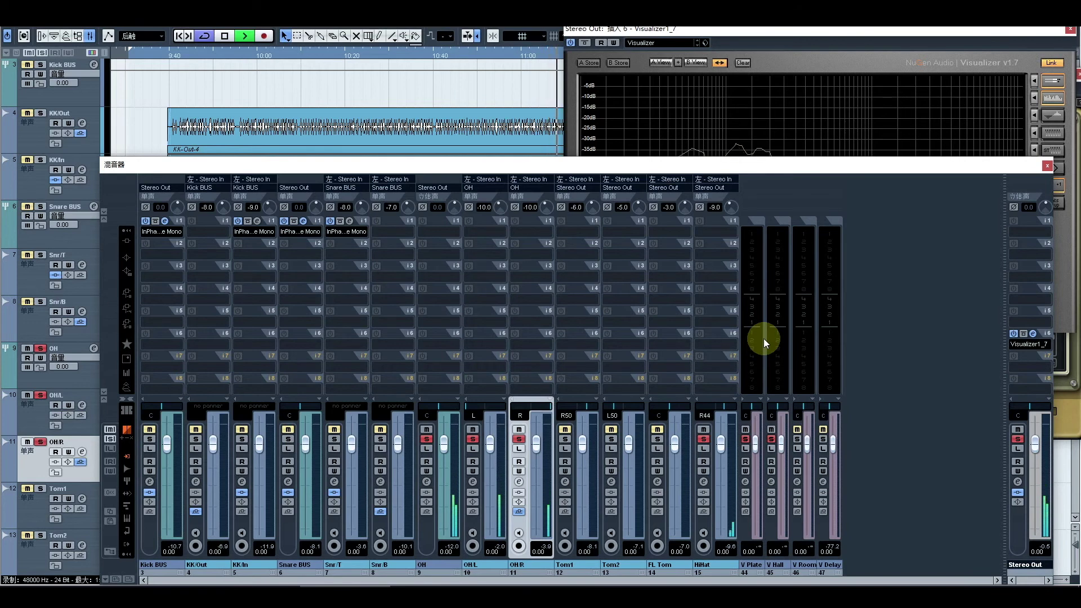
{"action": "key", "text": "space"}
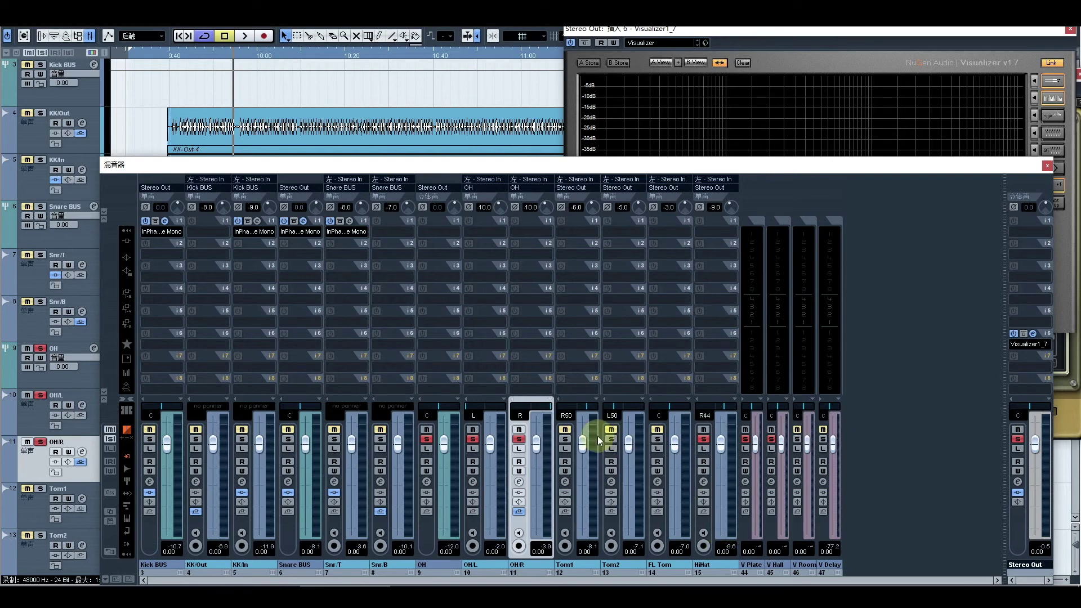
{"action": "left_click", "coordinate": [109, 438]}
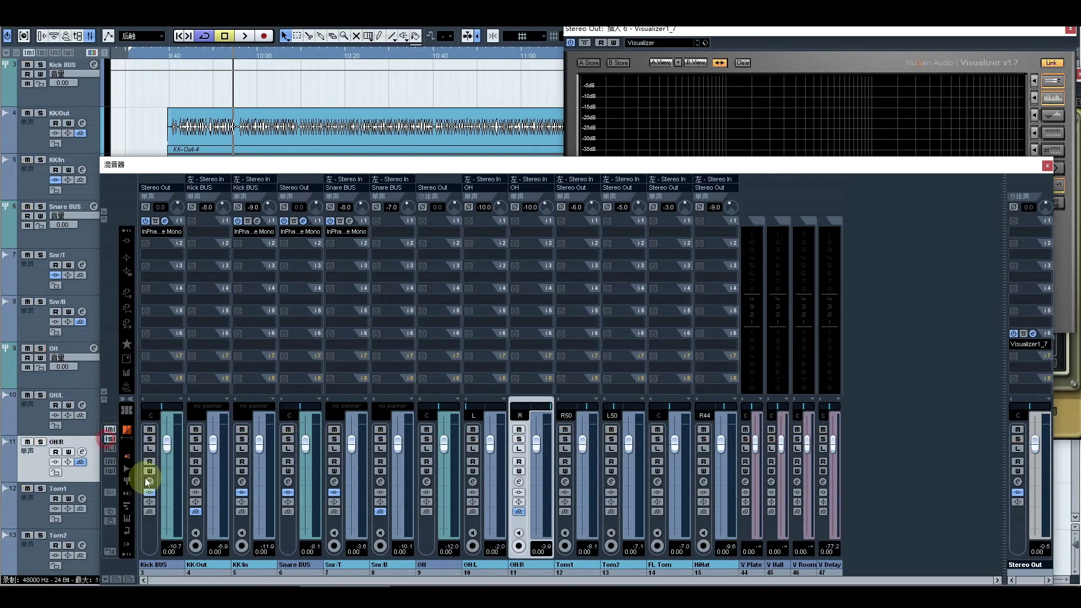